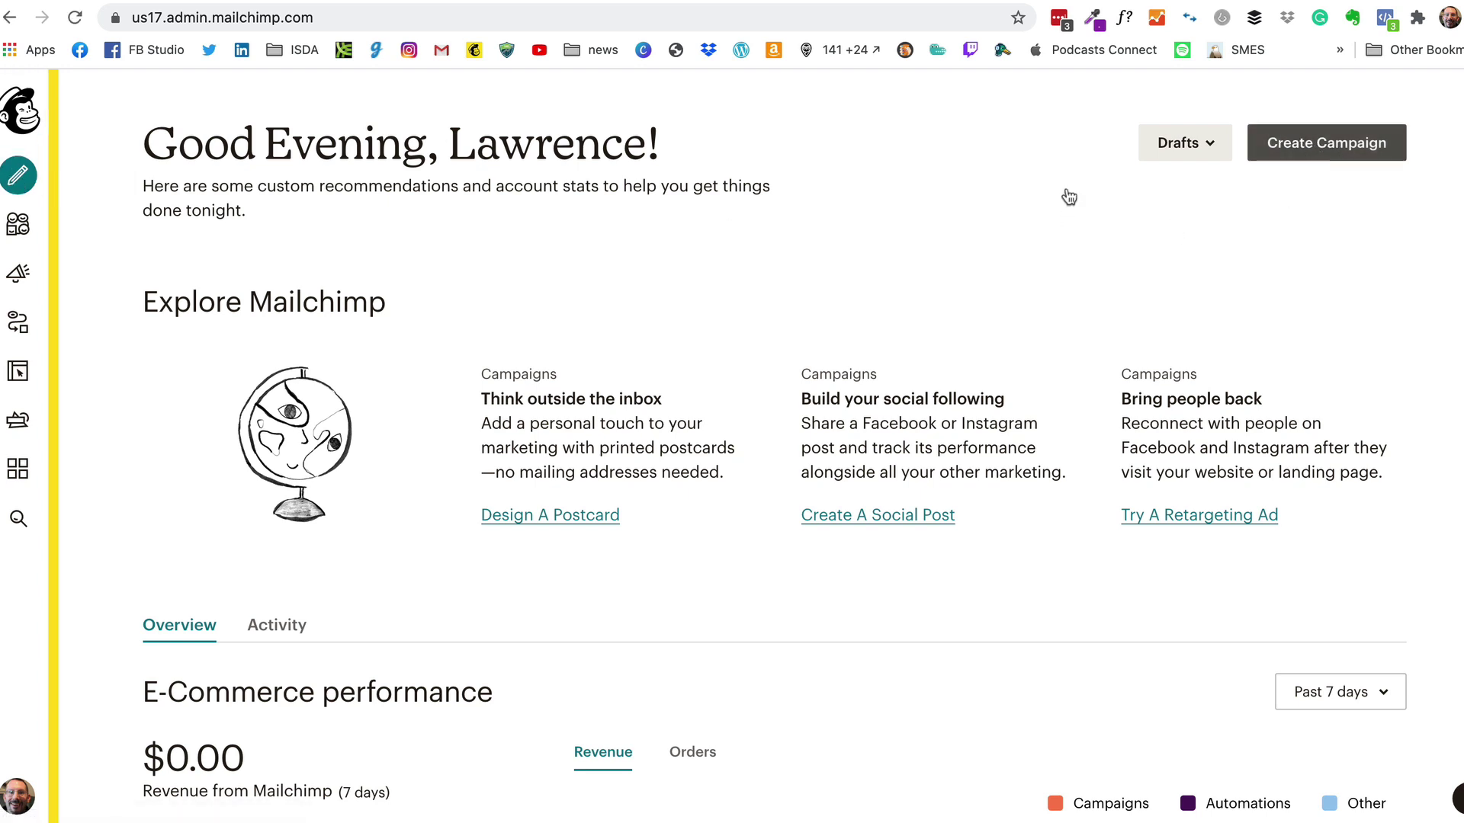
- Start a landing page named 'Freebie Giveaway' and choose the Grow Your List template
click(29, 181)
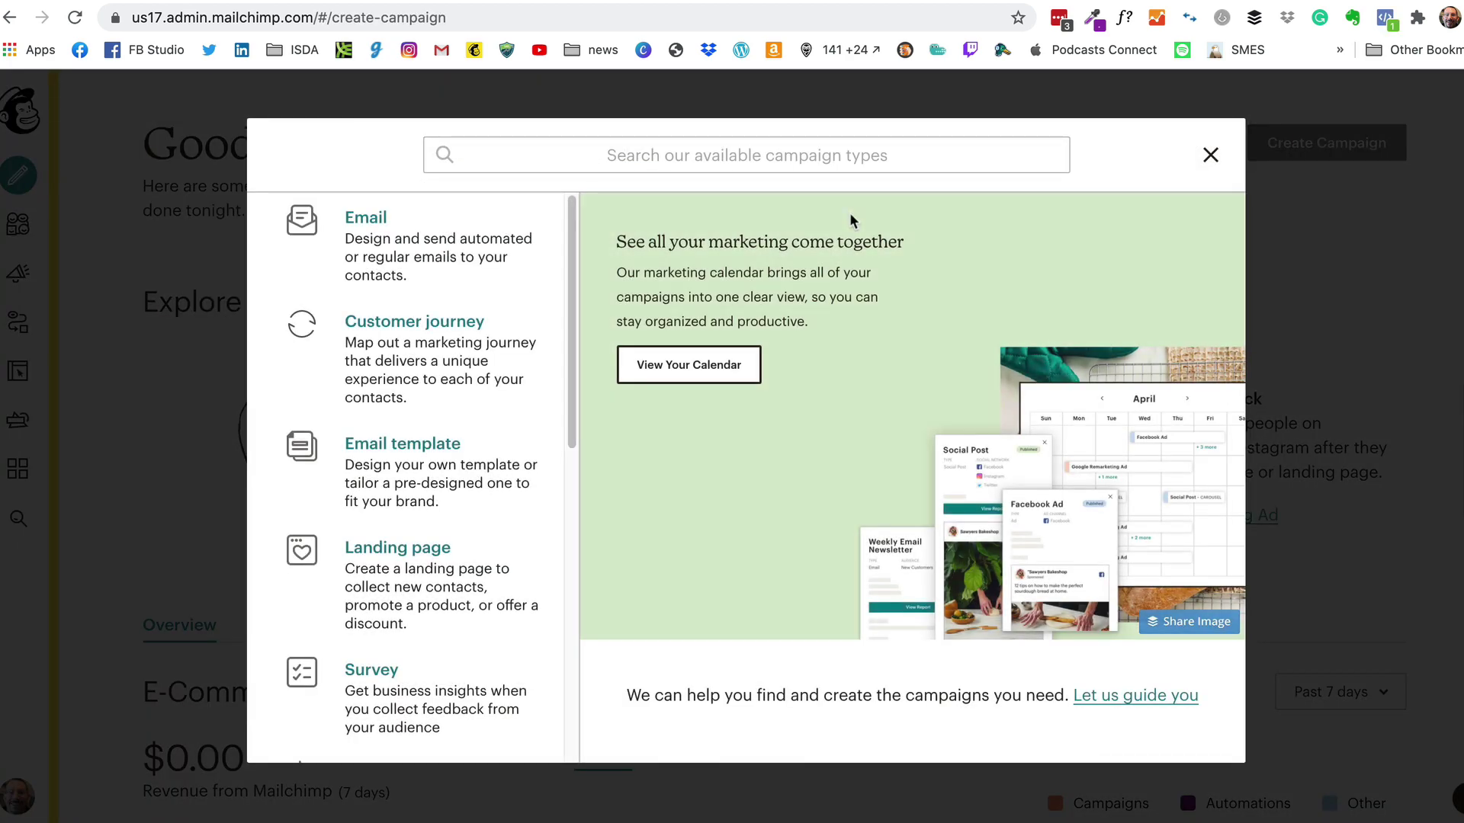
click(401, 560)
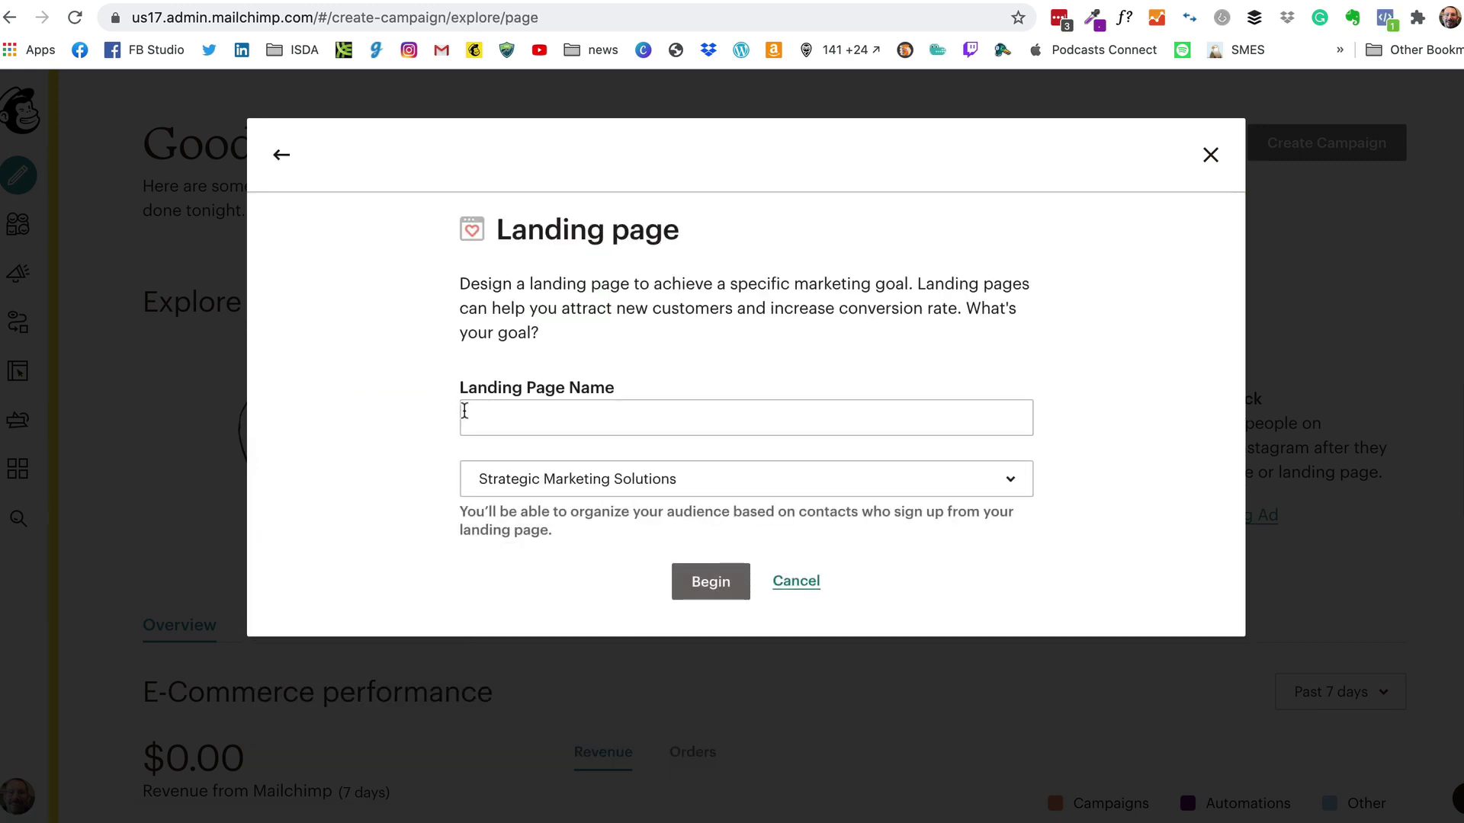
click(464, 411)
text(Fr)
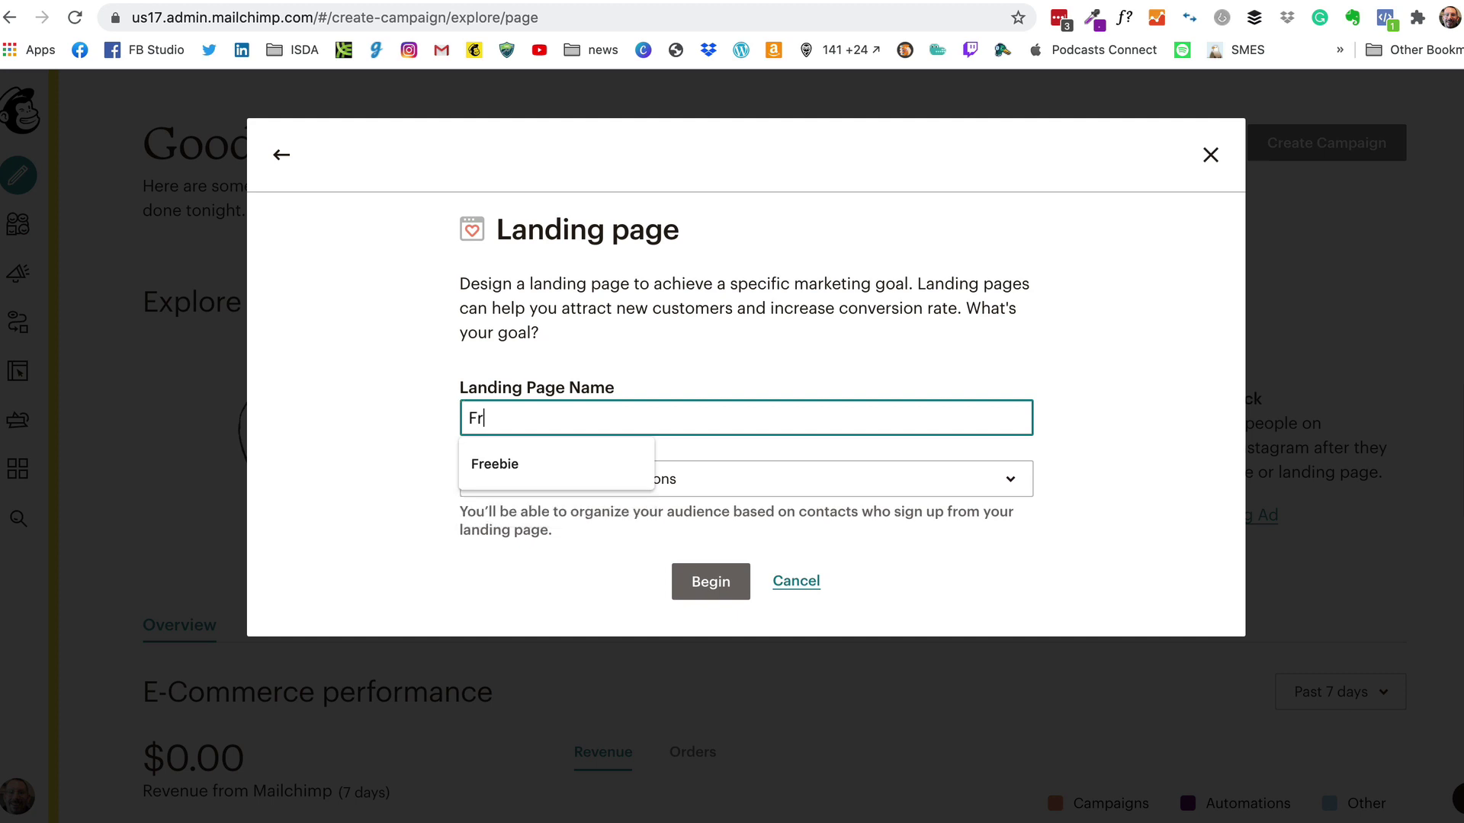
text(eebie Giveaway)
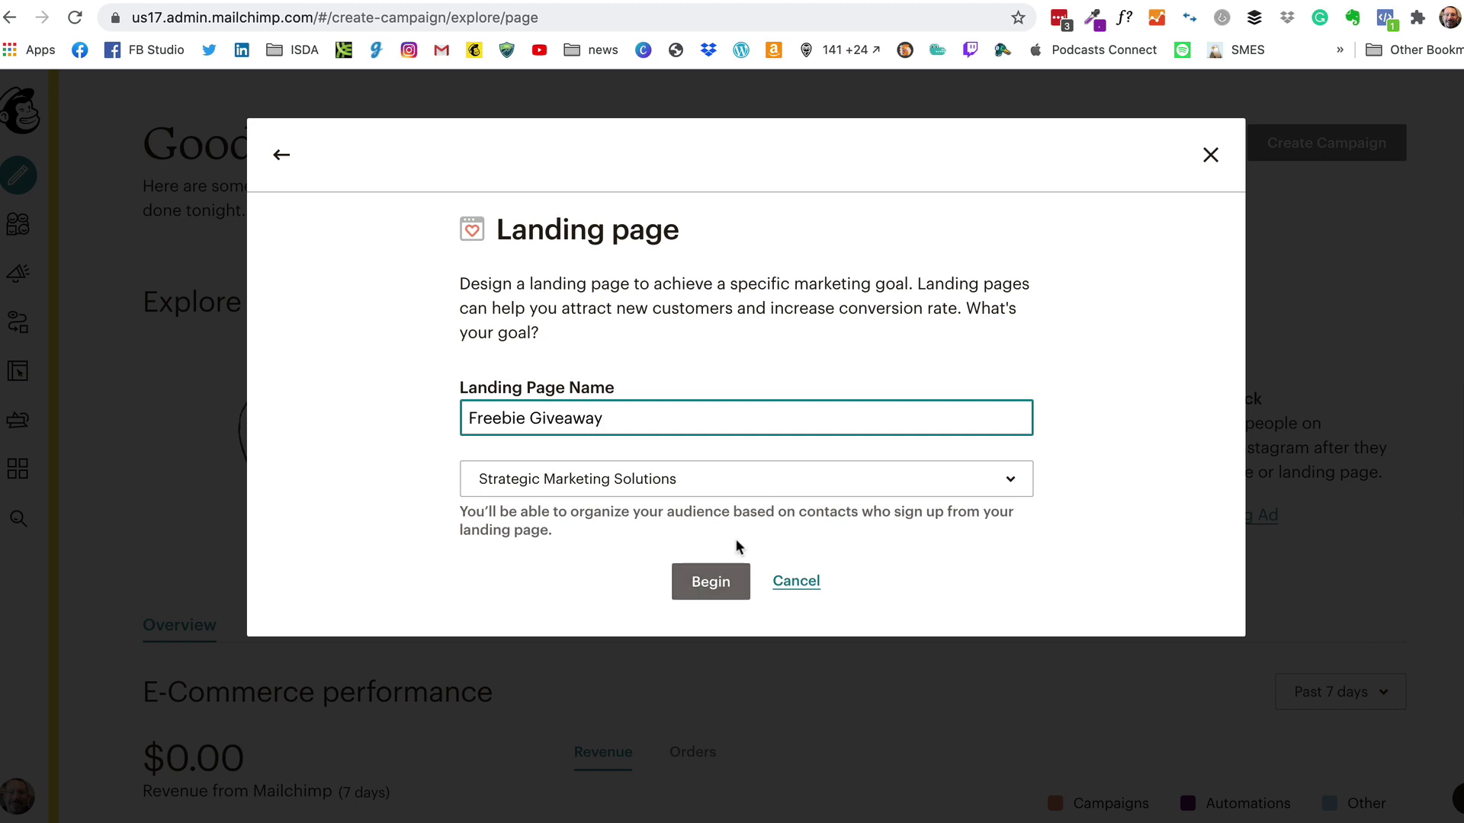
click(711, 582)
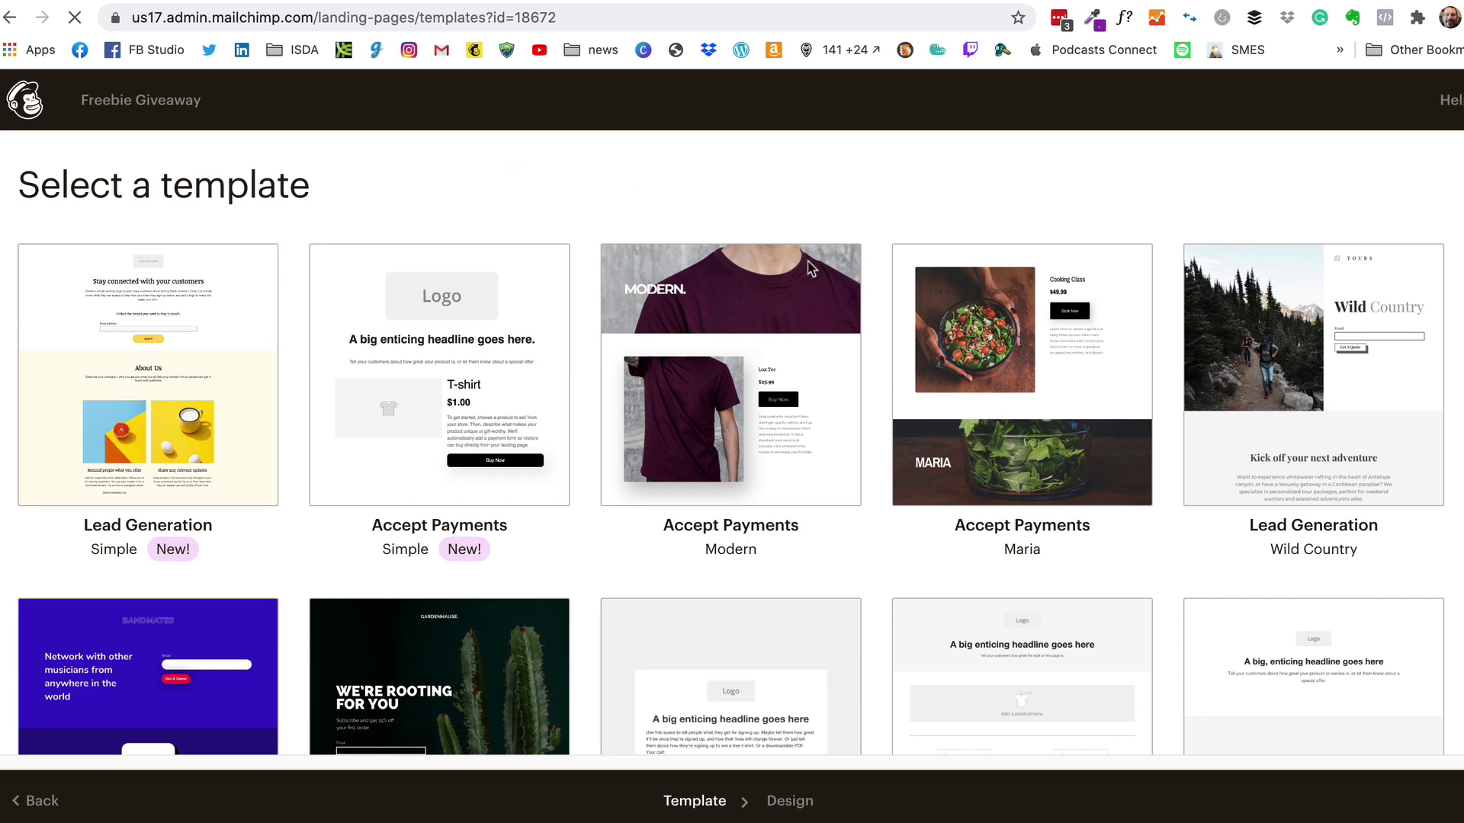
scroll(877, 568, down, 4)
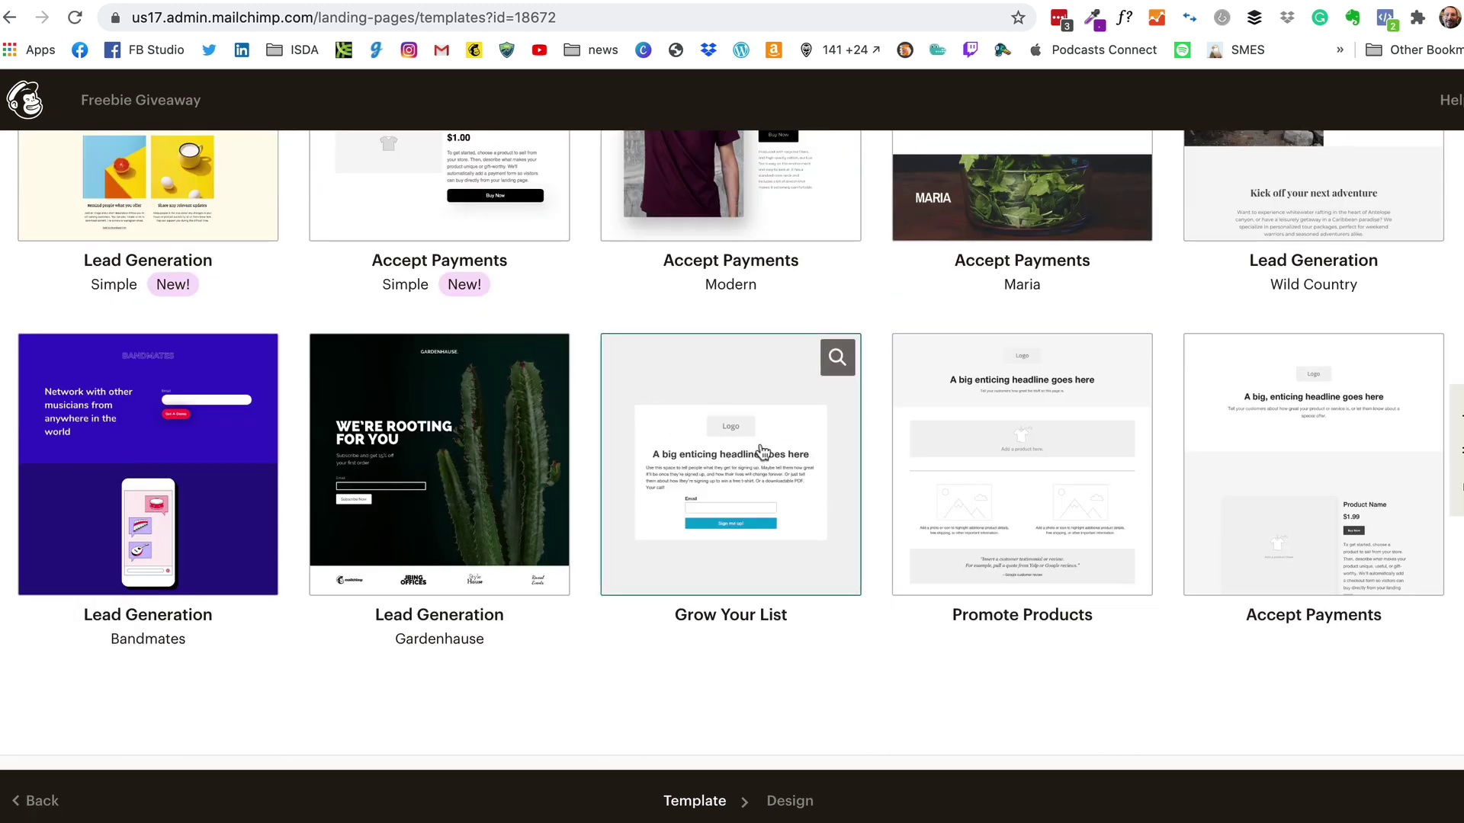
click(749, 502)
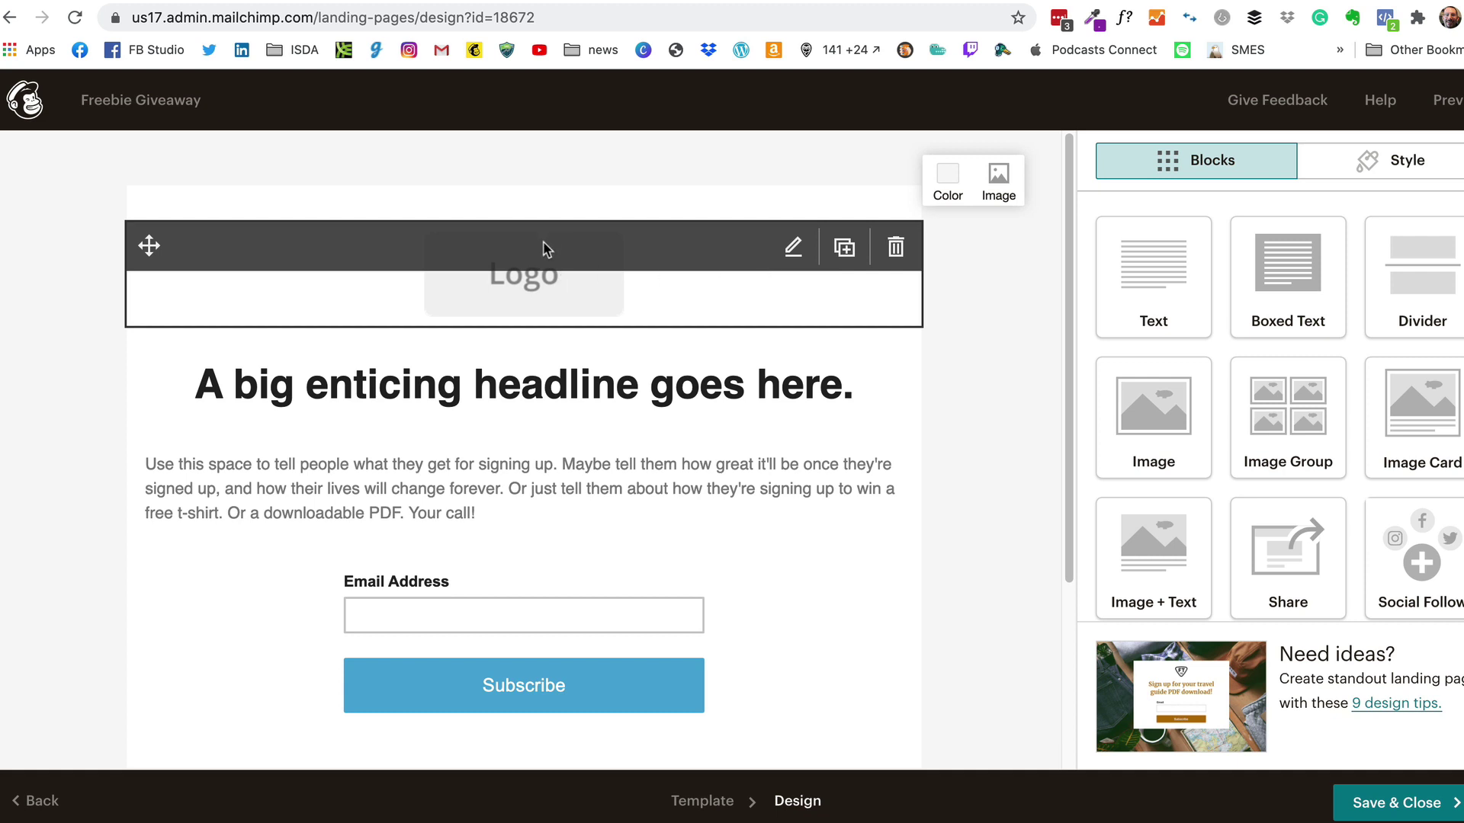
- Replace the placeholder logo with the SMS logo image, shrunk to about 20%
click(546, 249)
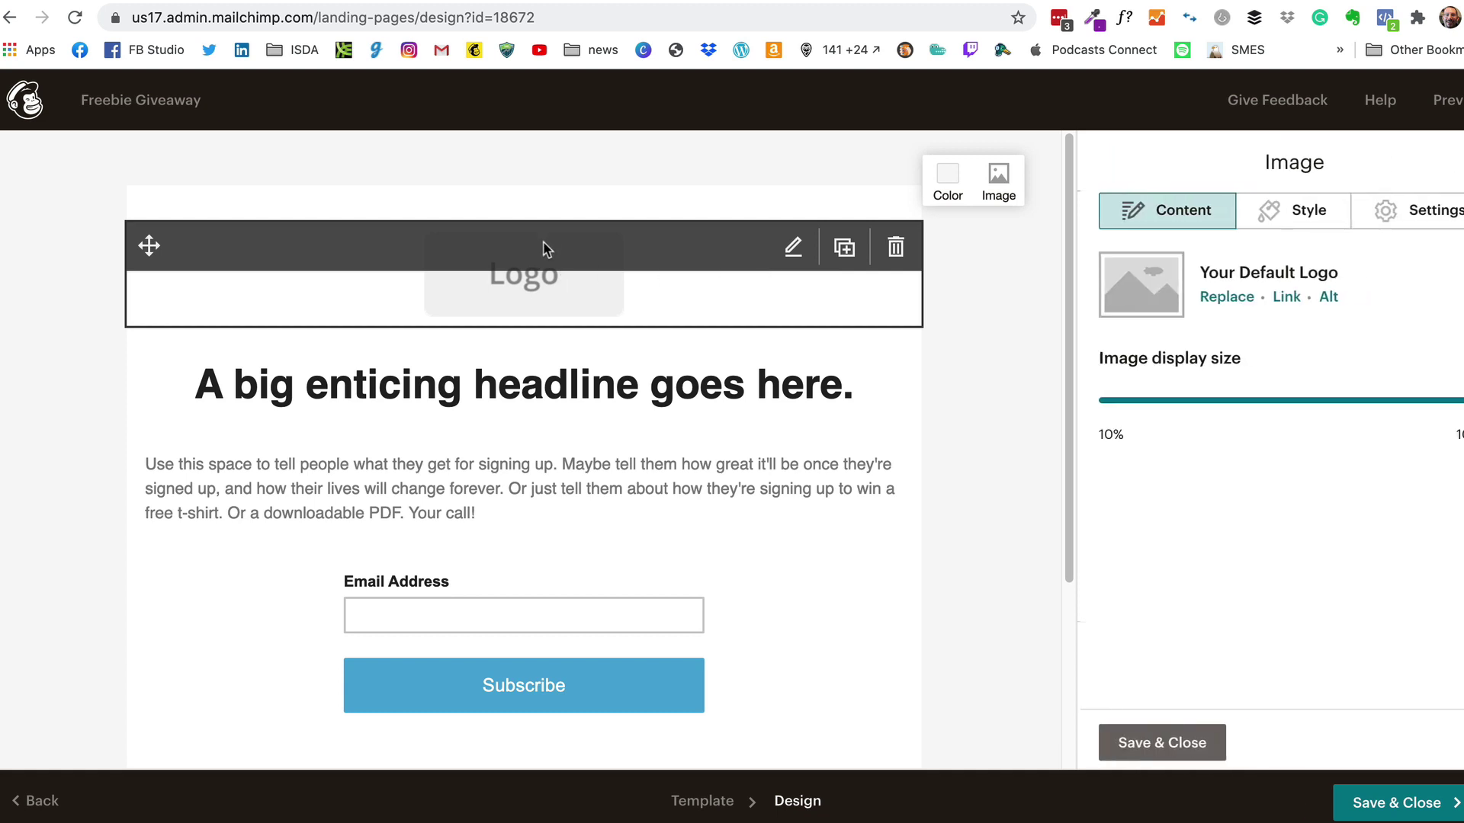
click(1237, 299)
click(930, 377)
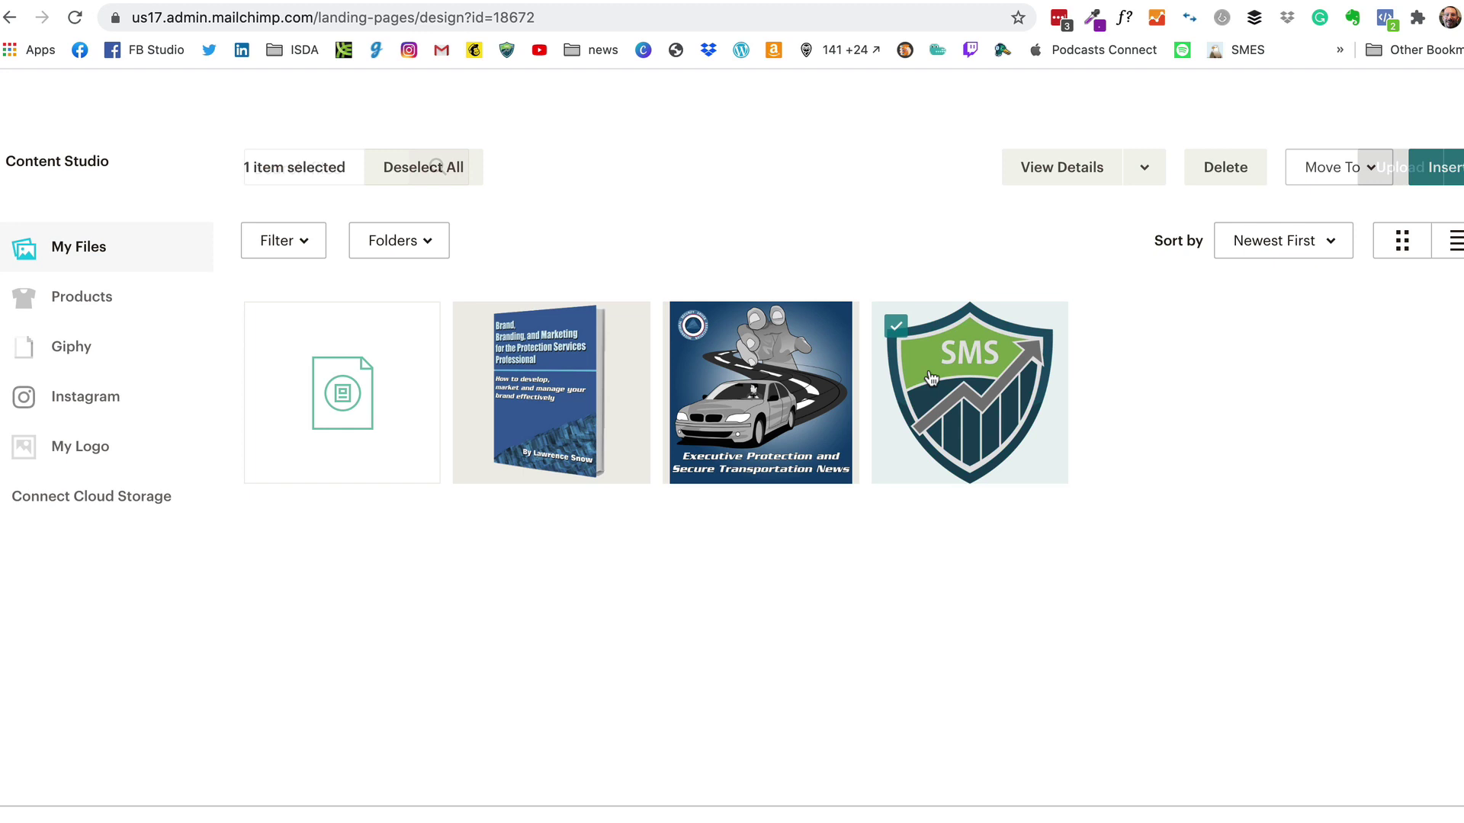
click(1436, 167)
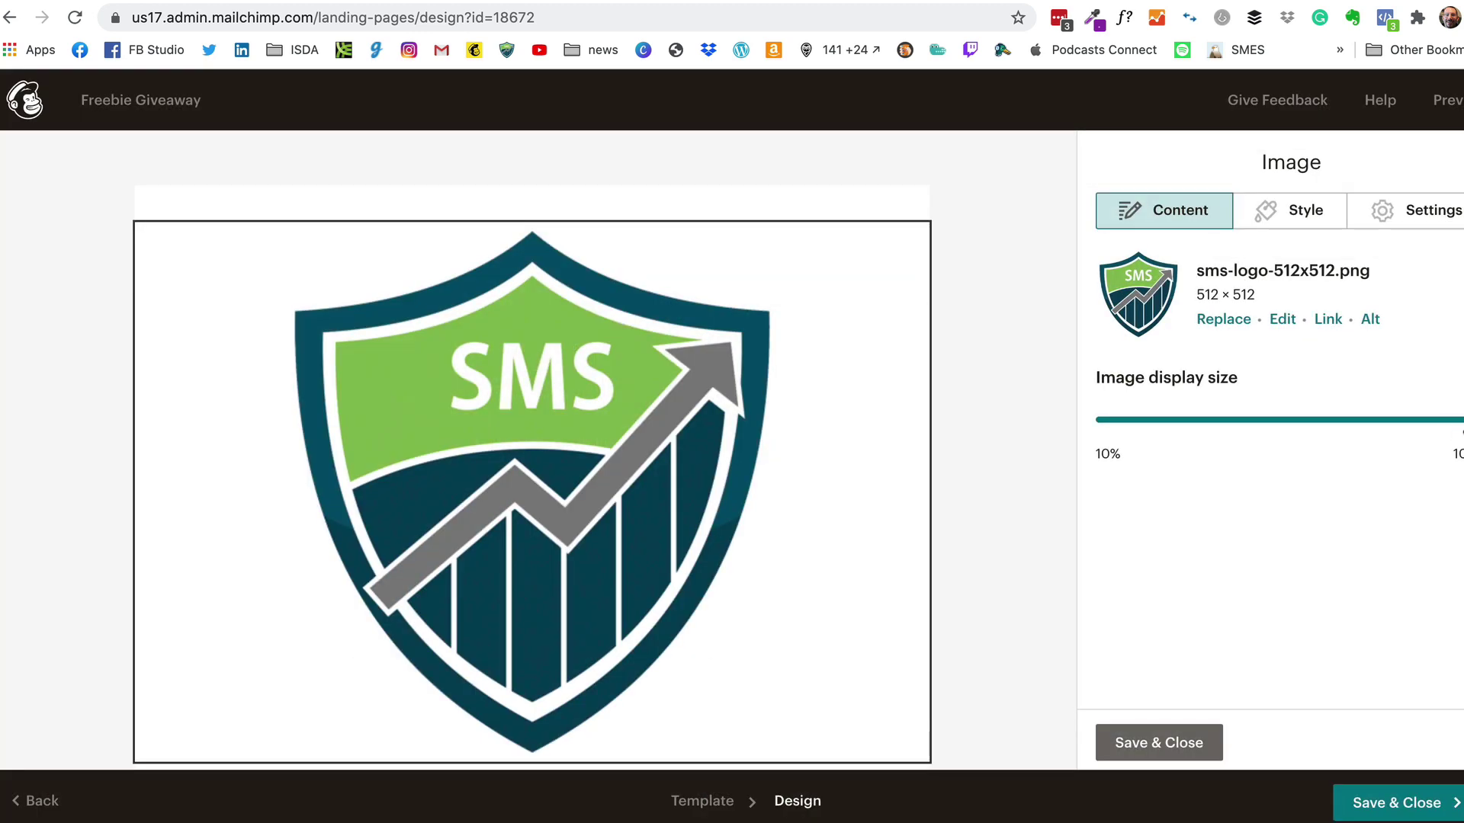
drag(1460, 421, 1167, 441)
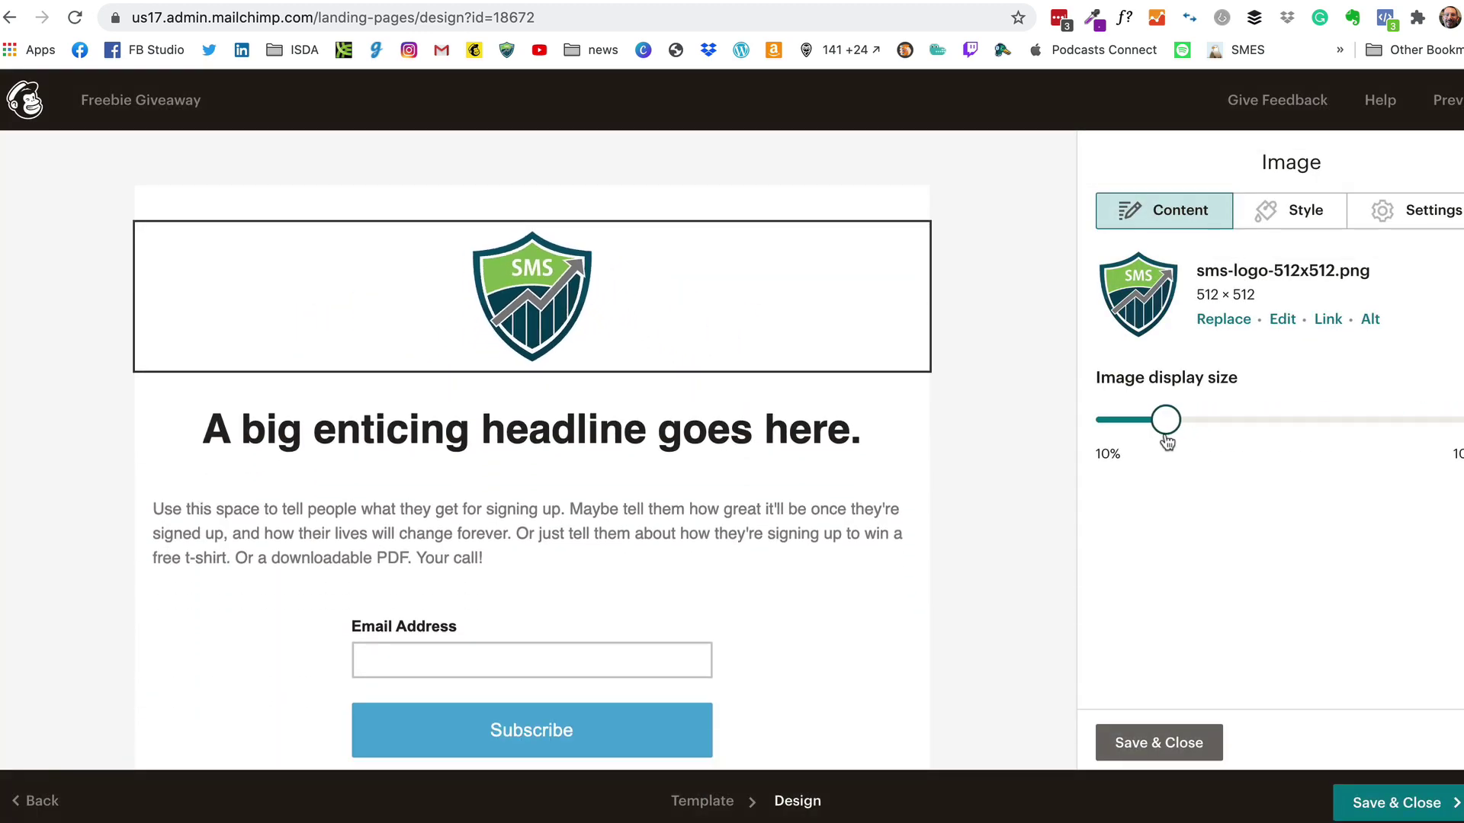
click(1160, 743)
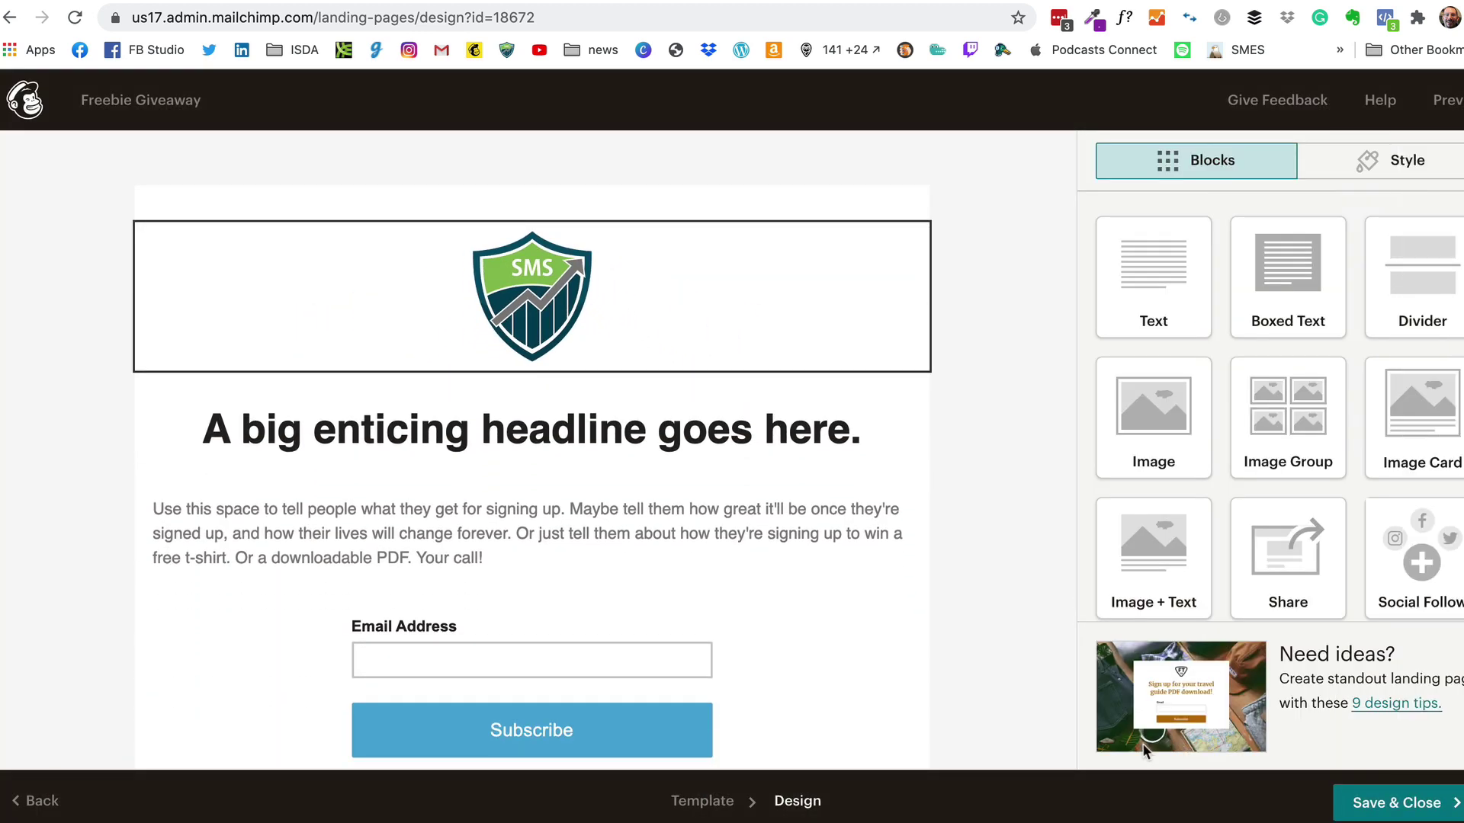
- Rewrite the headline as 'Hey! Download this, it's Awesome!'
click(643, 450)
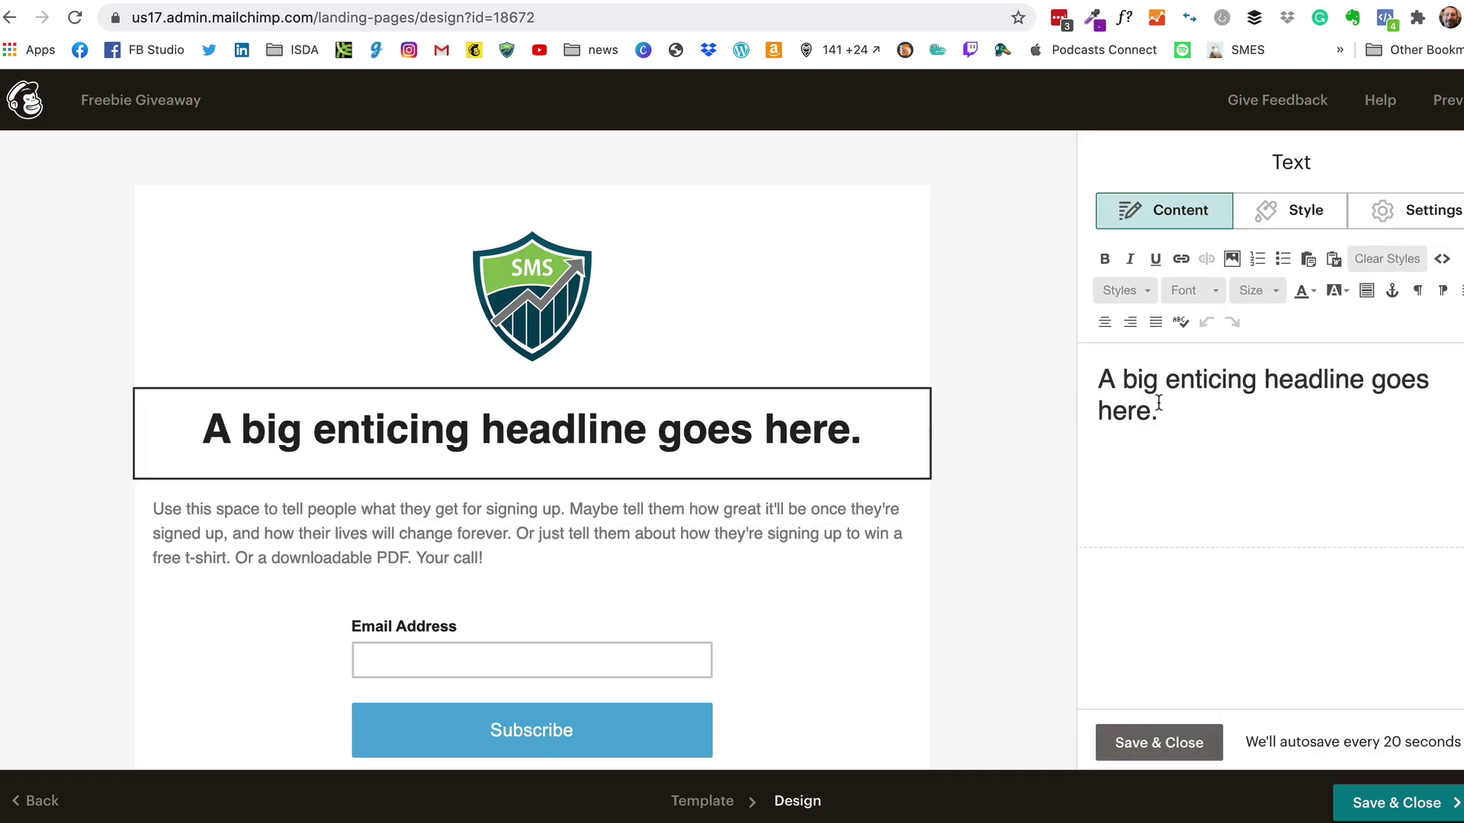
drag(1189, 412, 1078, 373)
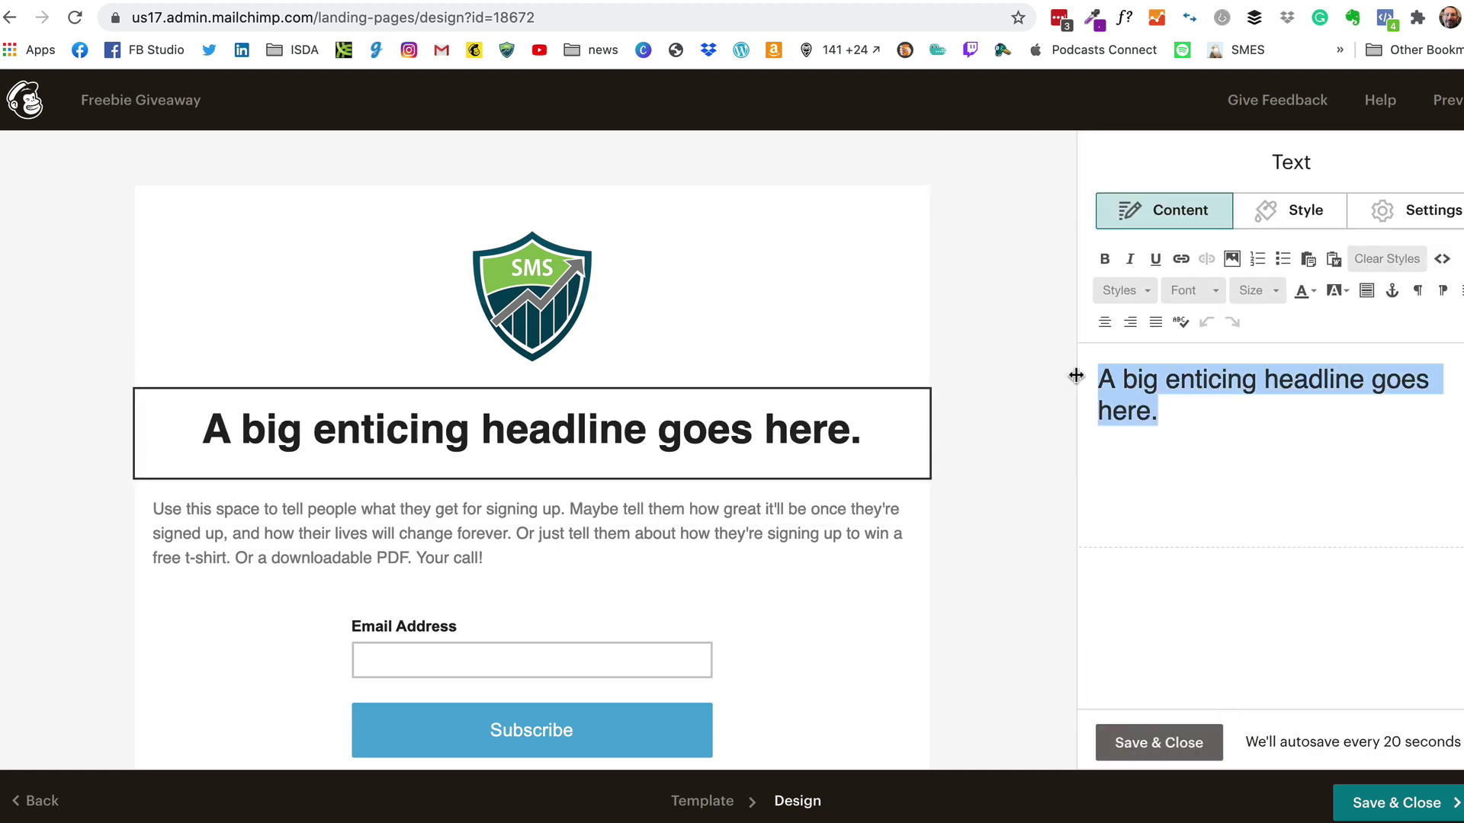
text(Y)
key(BackSpace)
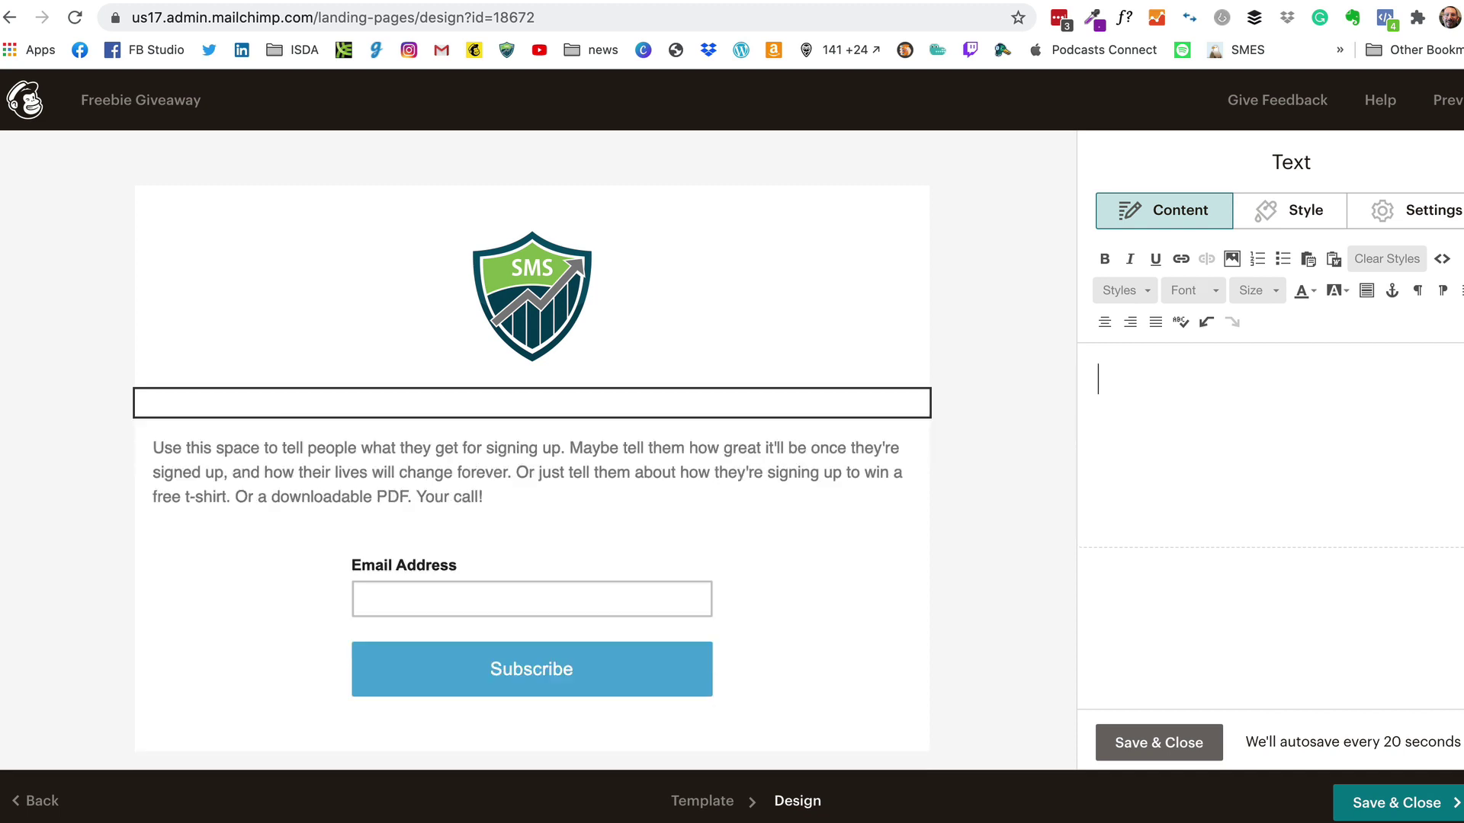
text(Hey! DOwn)
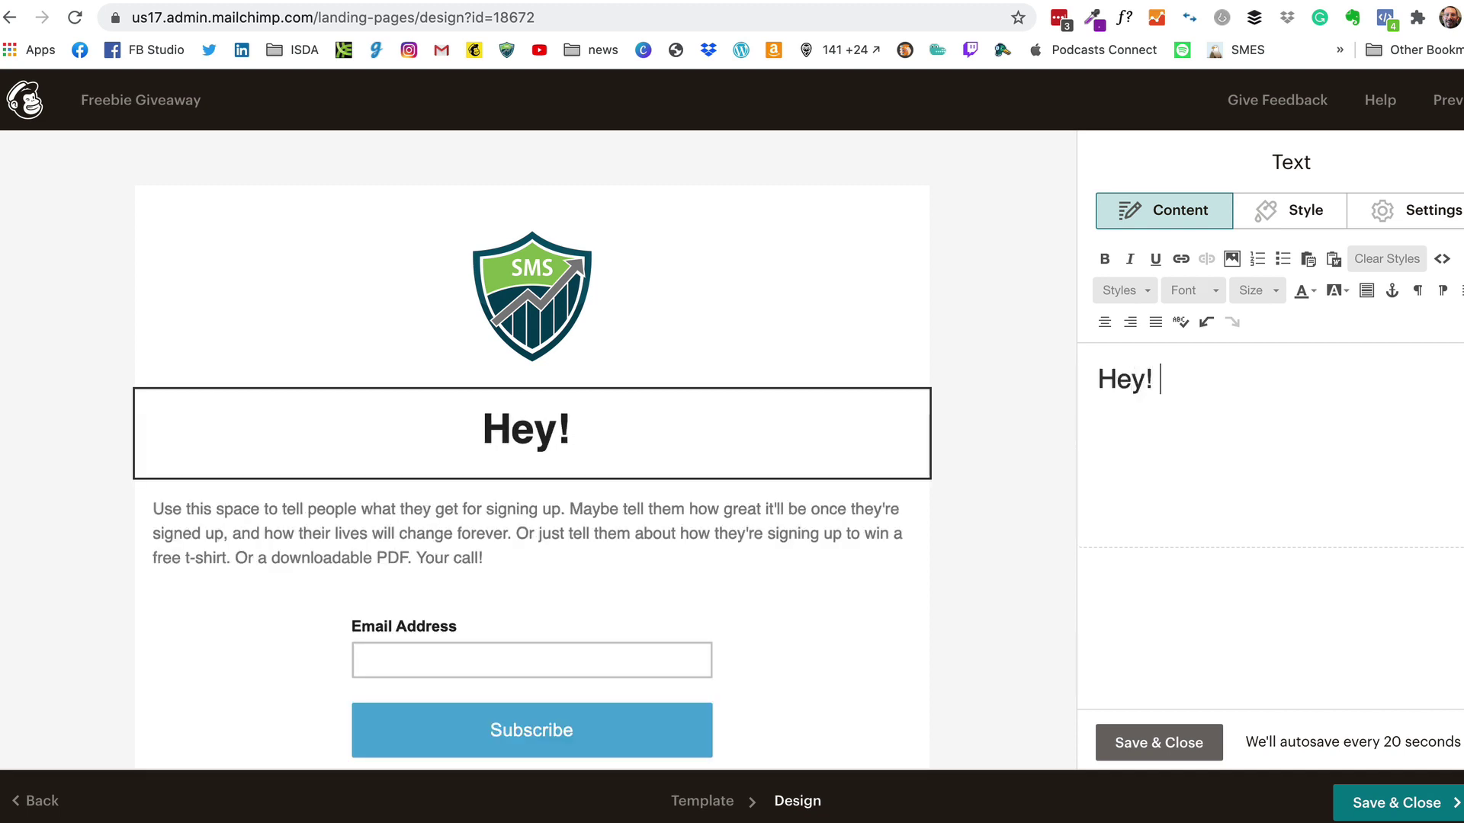
key(BackSpace)
key(BackSpace)
key(BackSpace)
text(ow)
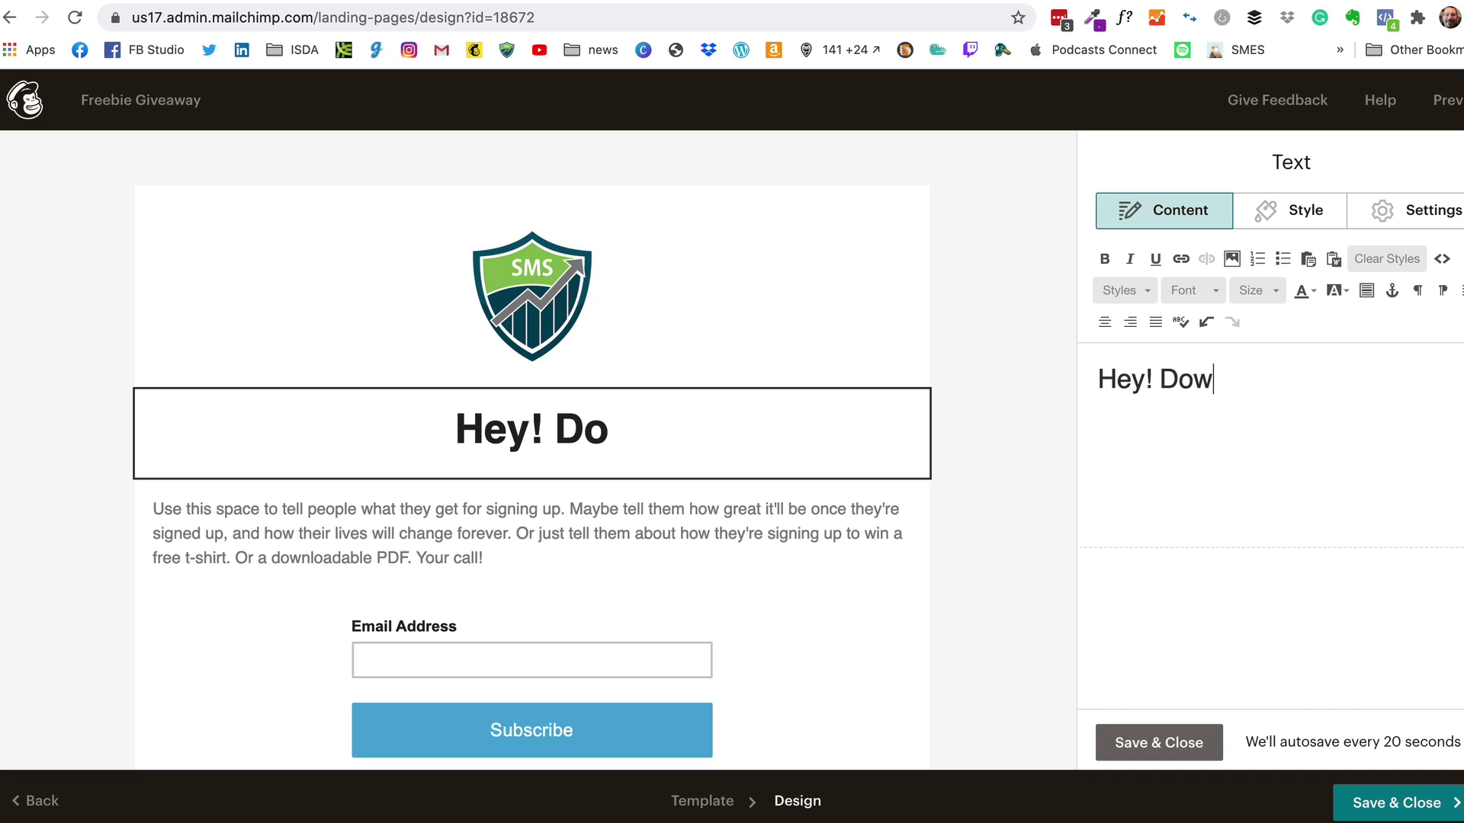
text(nload thi)
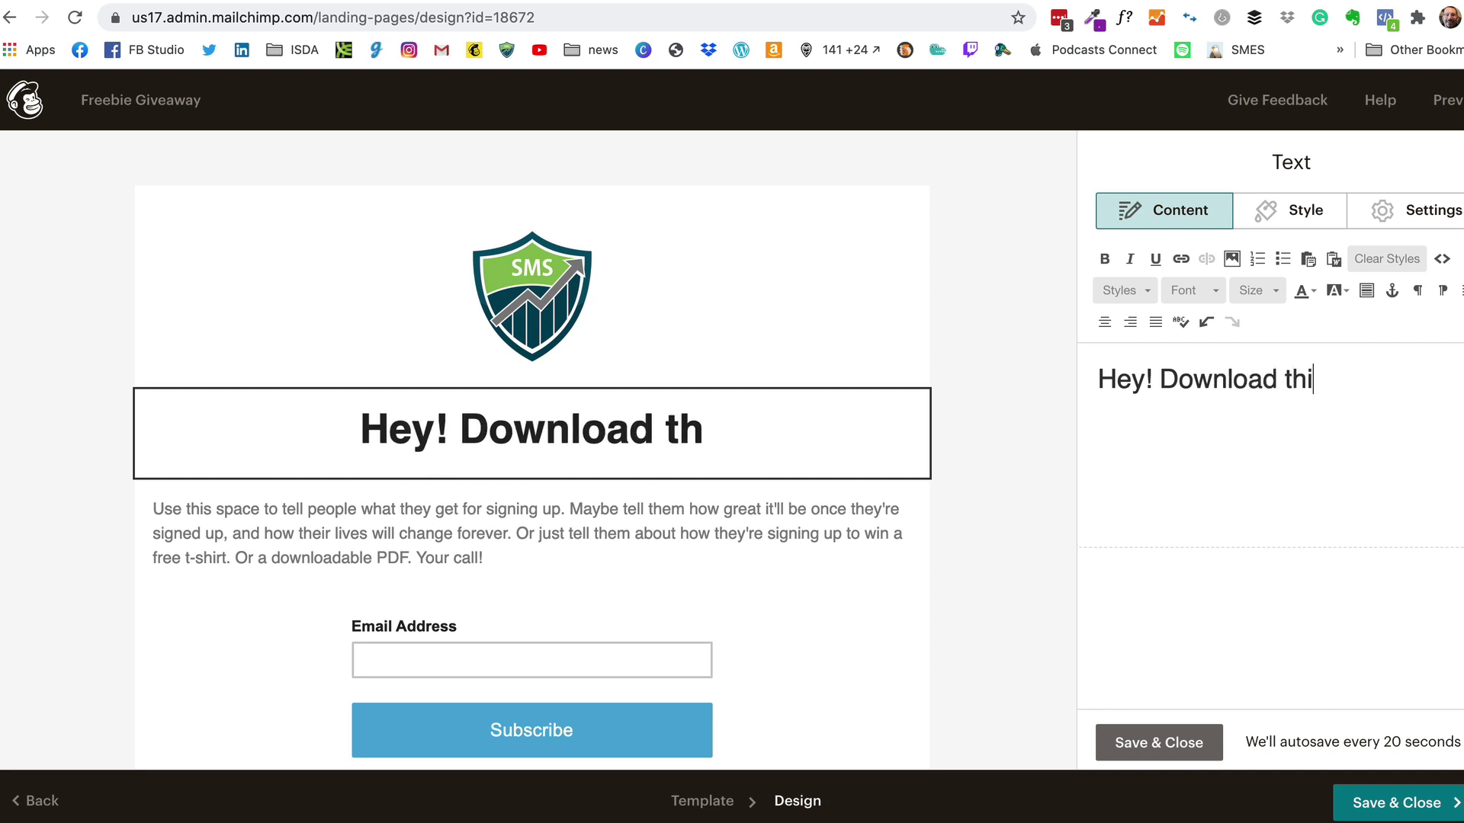
text(s, it's)
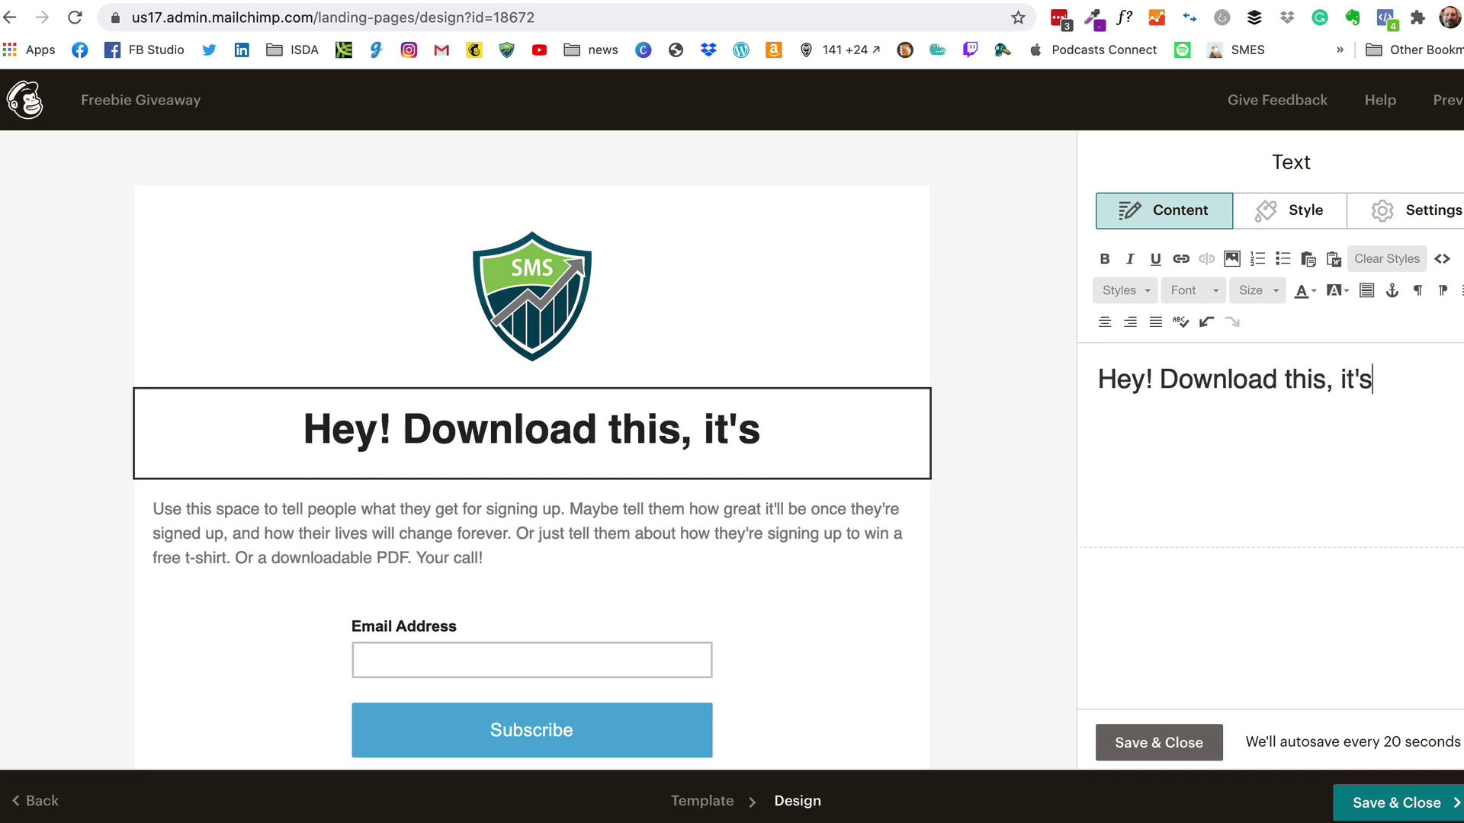
text( Awes)
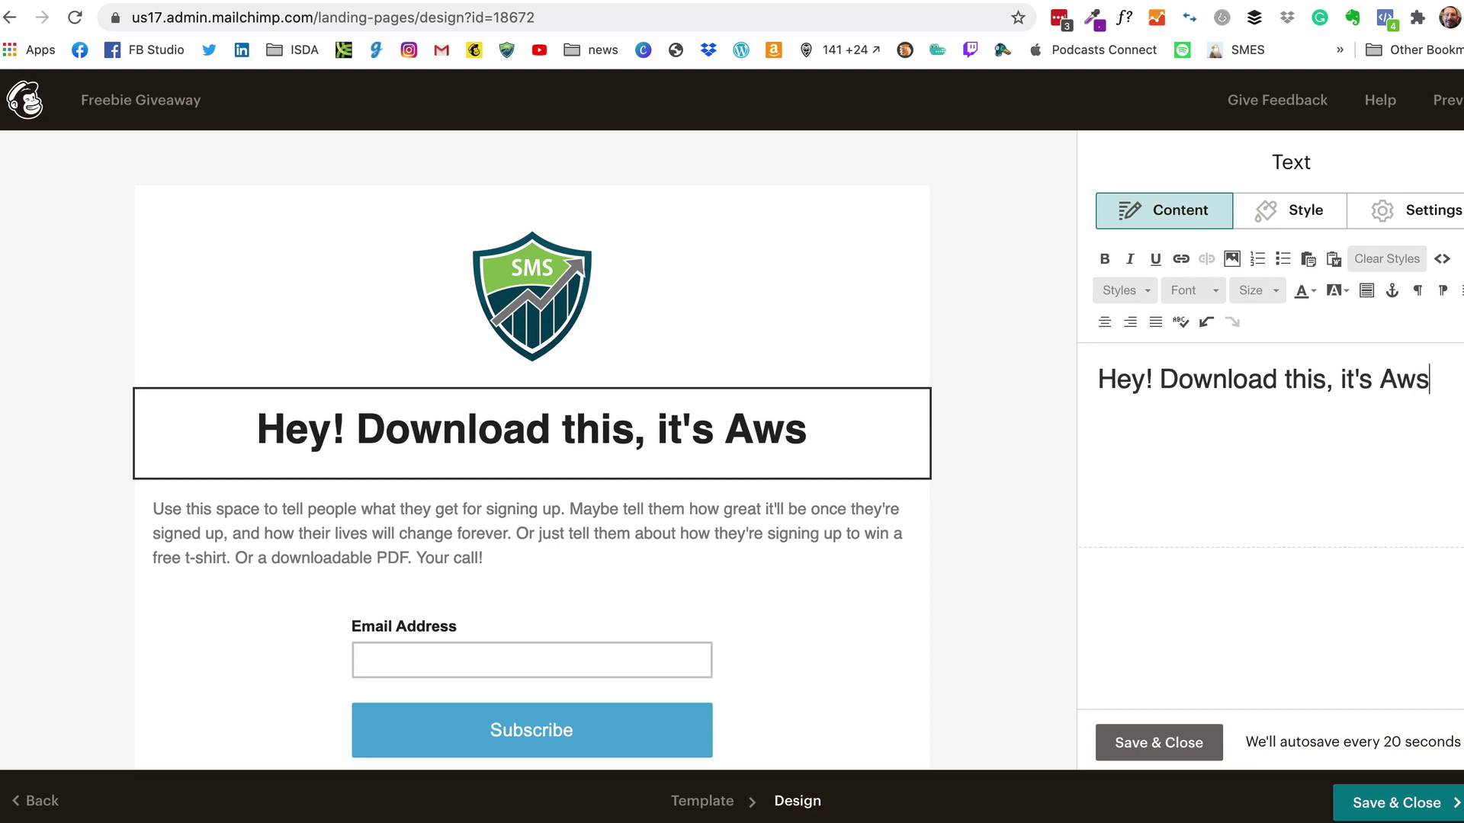
key(BackSpace)
text(esome!)
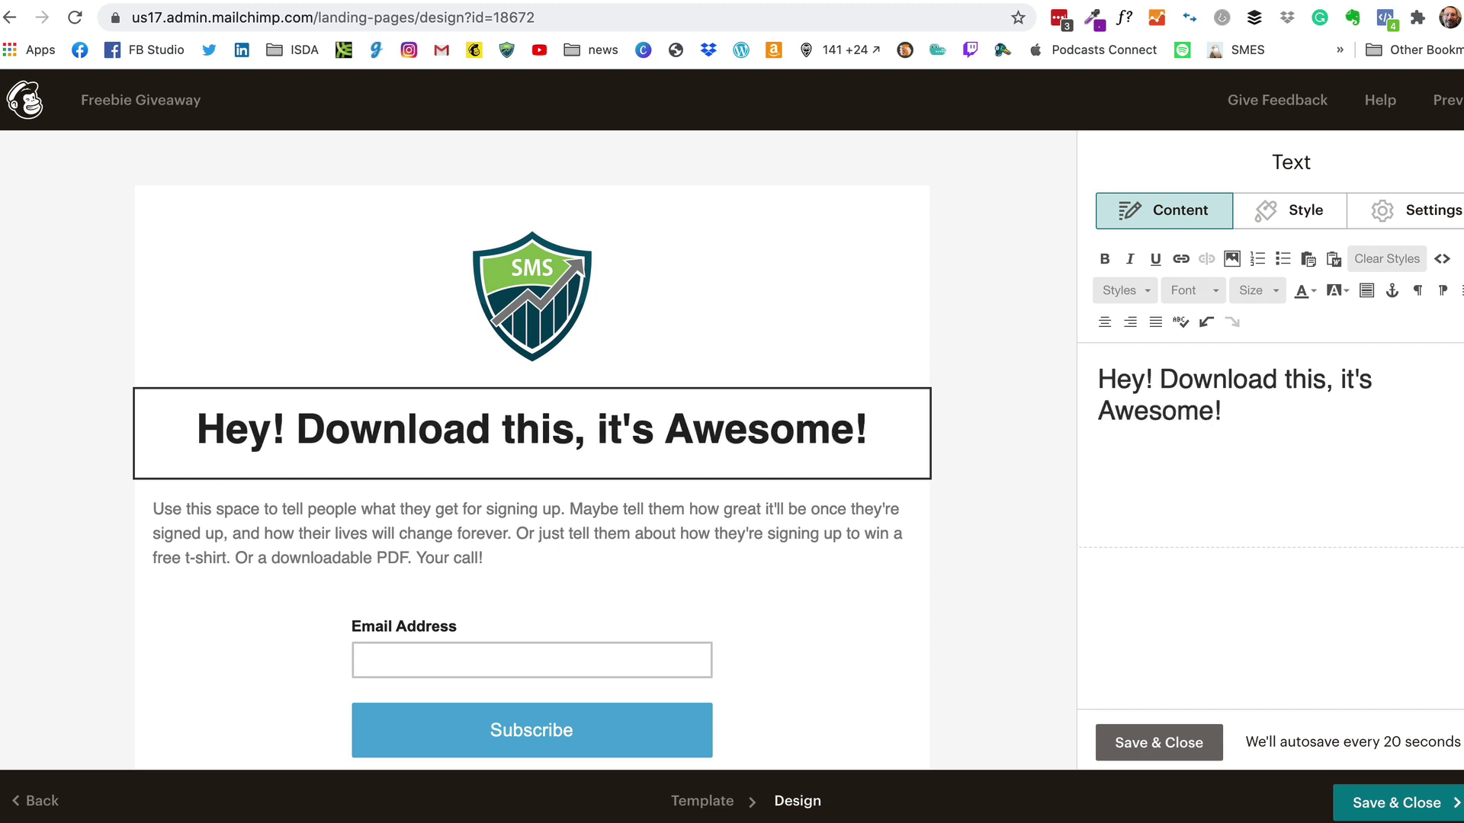
- Replace the placeholder paragraph with the pasted eBook description and bullet list
click(1141, 741)
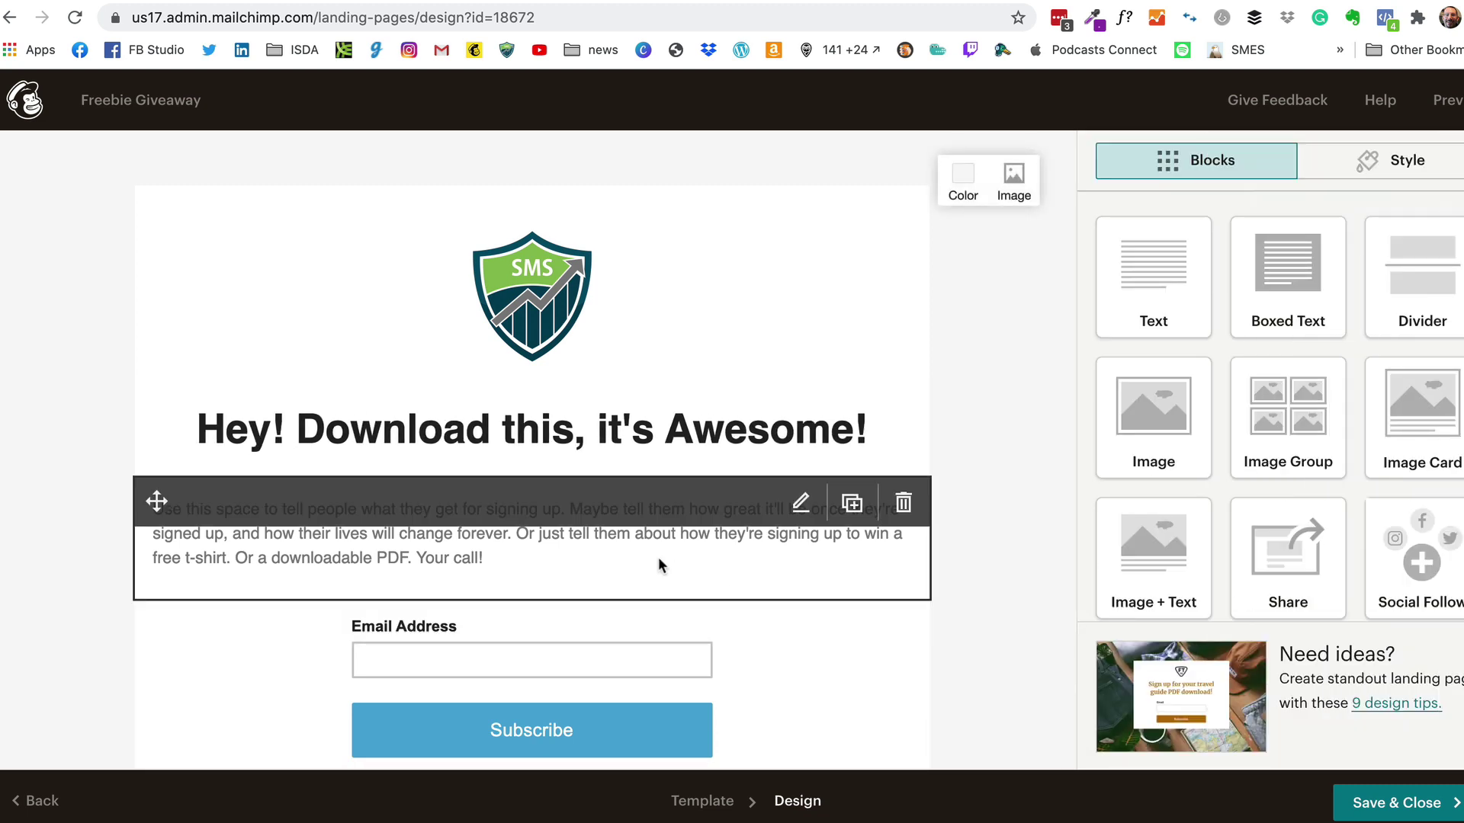
scroll(568, 541, down, 1)
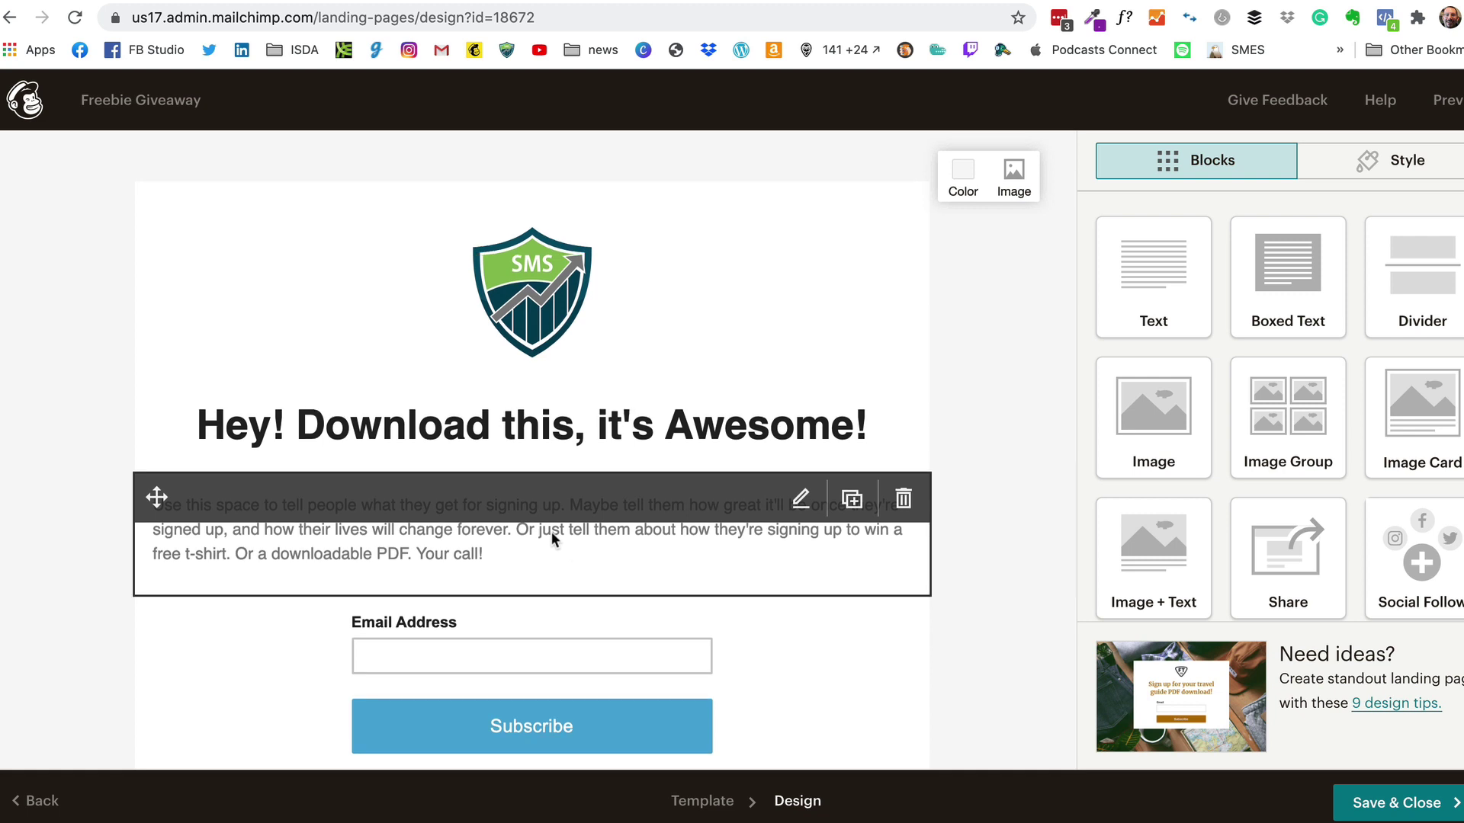
scroll(526, 381, down, 3)
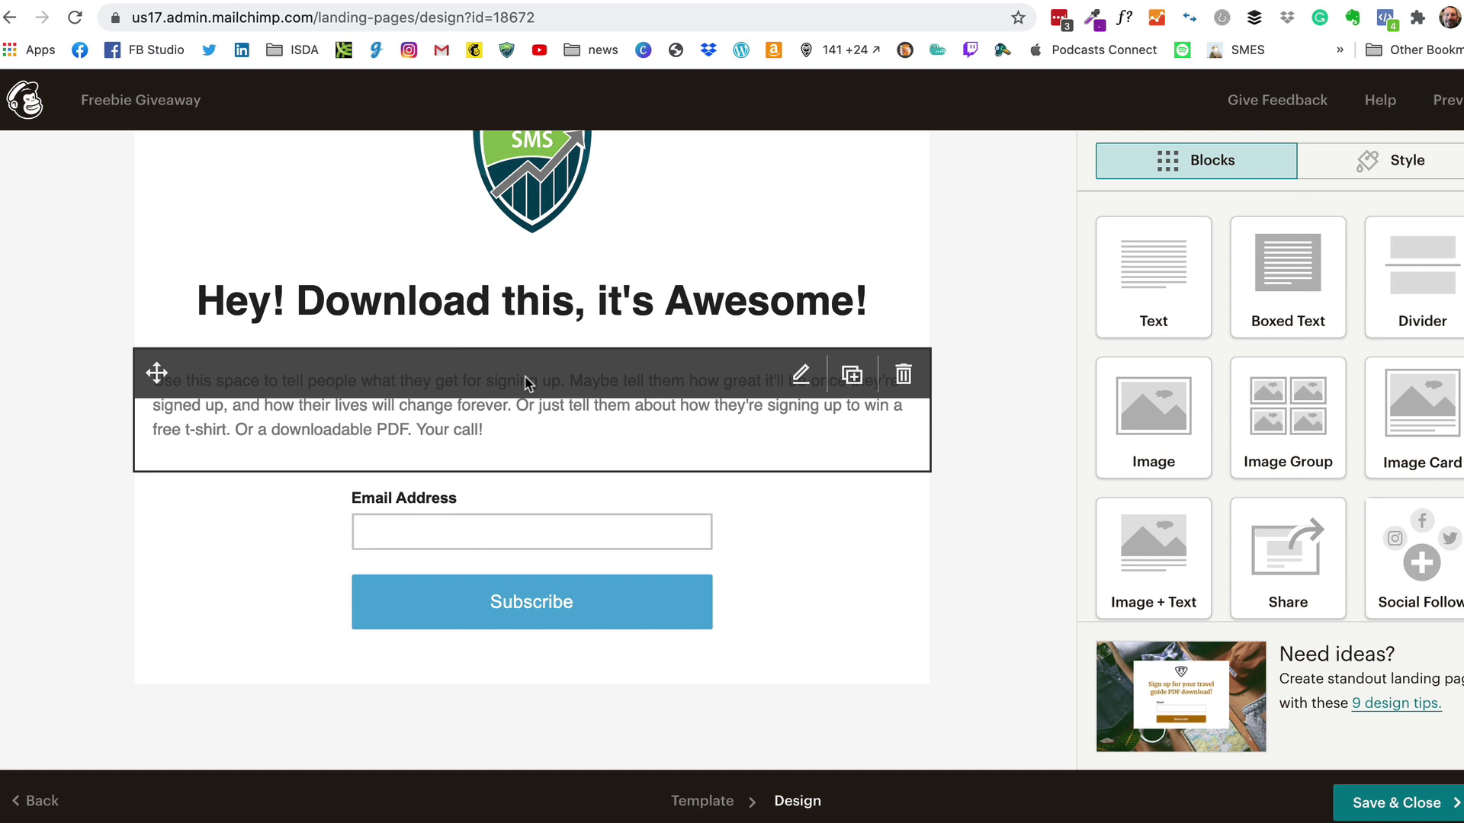
click(946, 438)
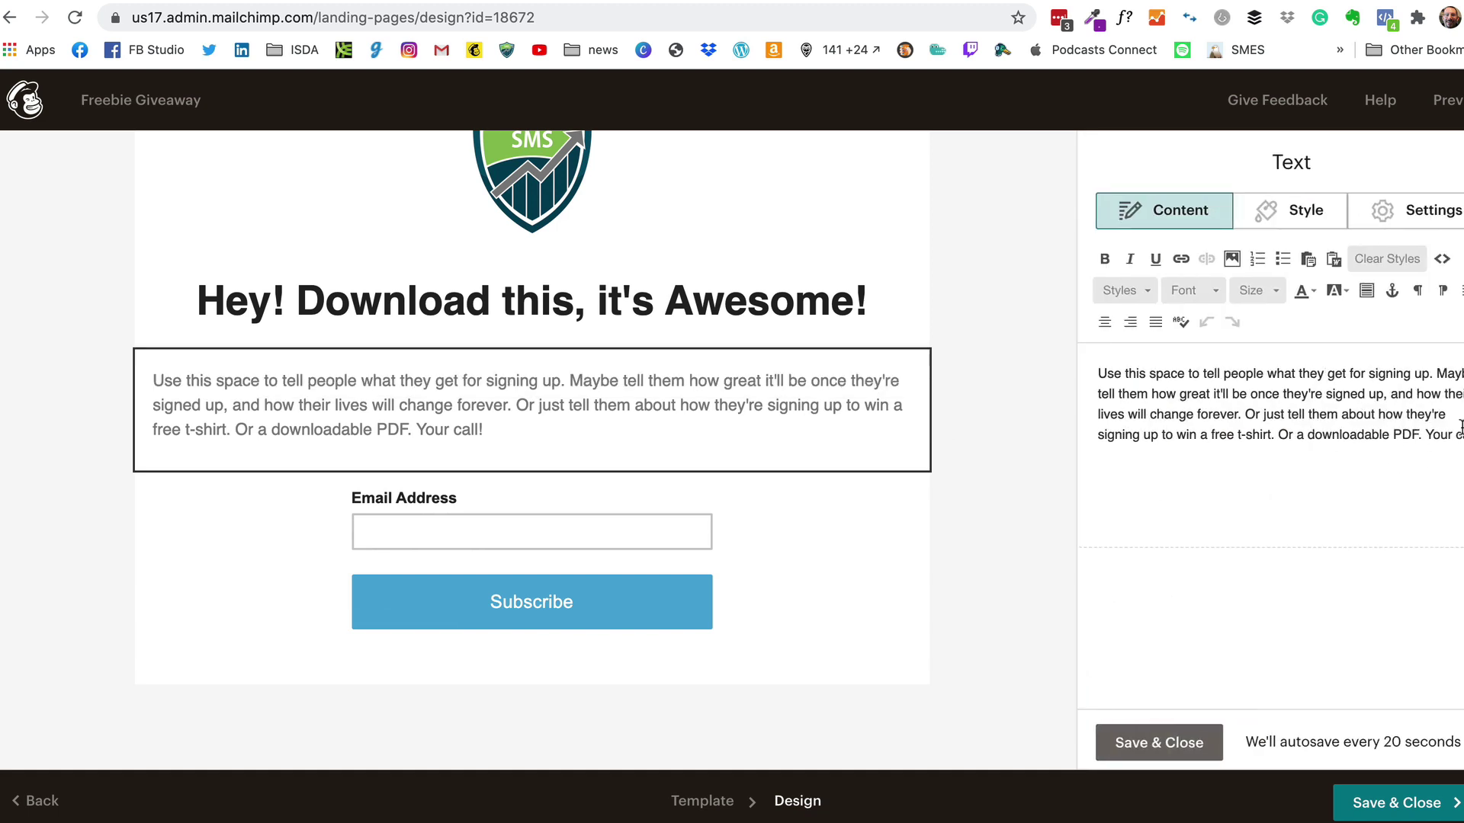
drag(1461, 426, 1108, 356)
text(This 24 page eBook is for those protection services professionals who are new to the industry, and for security and executive protection company owners who want to take their business to the next level by leveraging the power of social media and market their brand effectively. You will learn how to: Determine Your Brand Develop Your Digital and Personal Platform Attract Leads by providing value to your Customers and Clients Market your Brand, Products, and Services Effectively on Social Media Expand your Network and Business Opportunities Learn the Benefits of Social Media Practical To-do’s at the end of chapters)
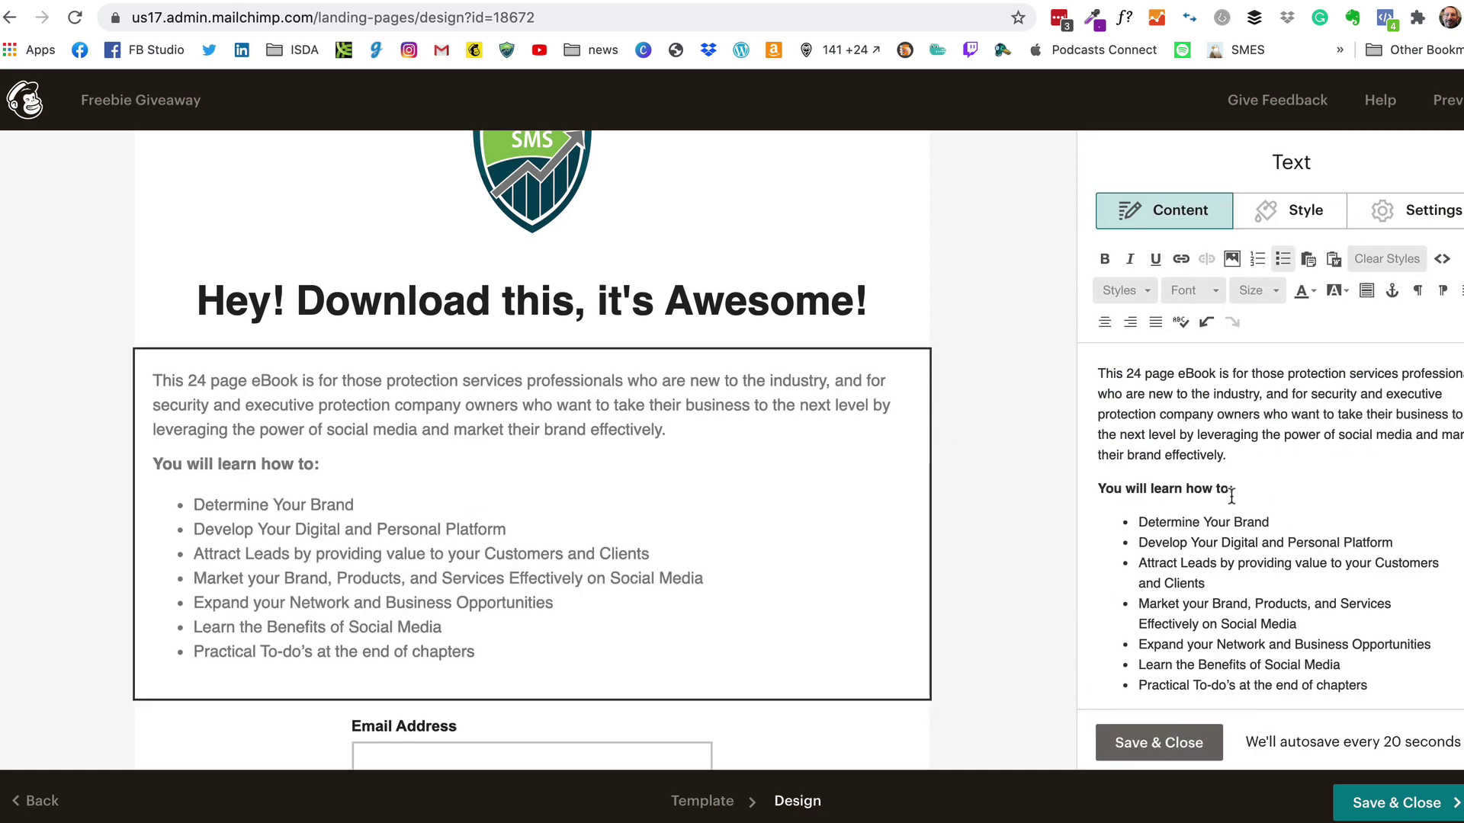
click(1188, 743)
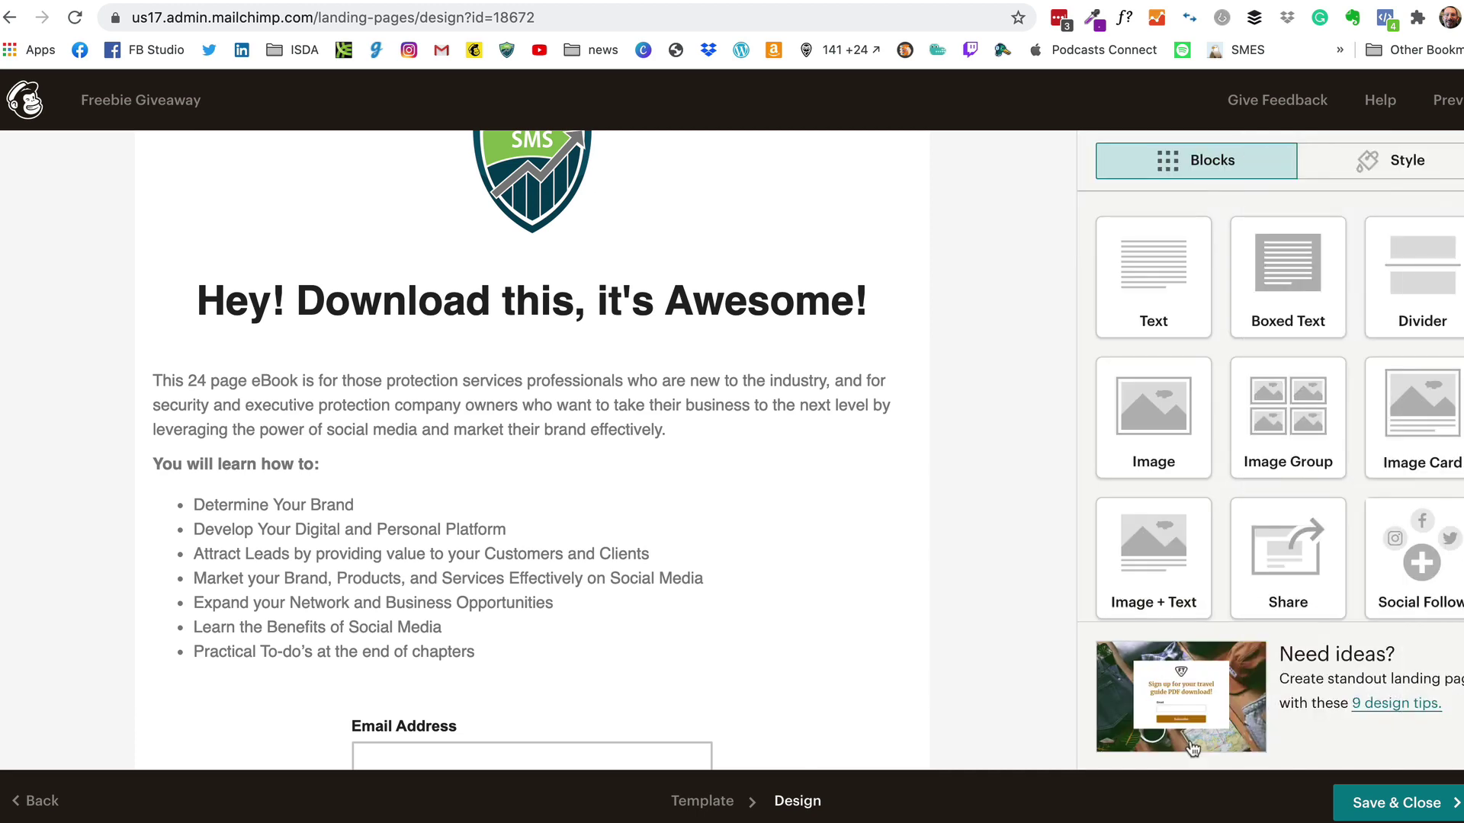
- Add the eBook cover image below the headline, scaled to about 50%
drag(1155, 416, 588, 376)
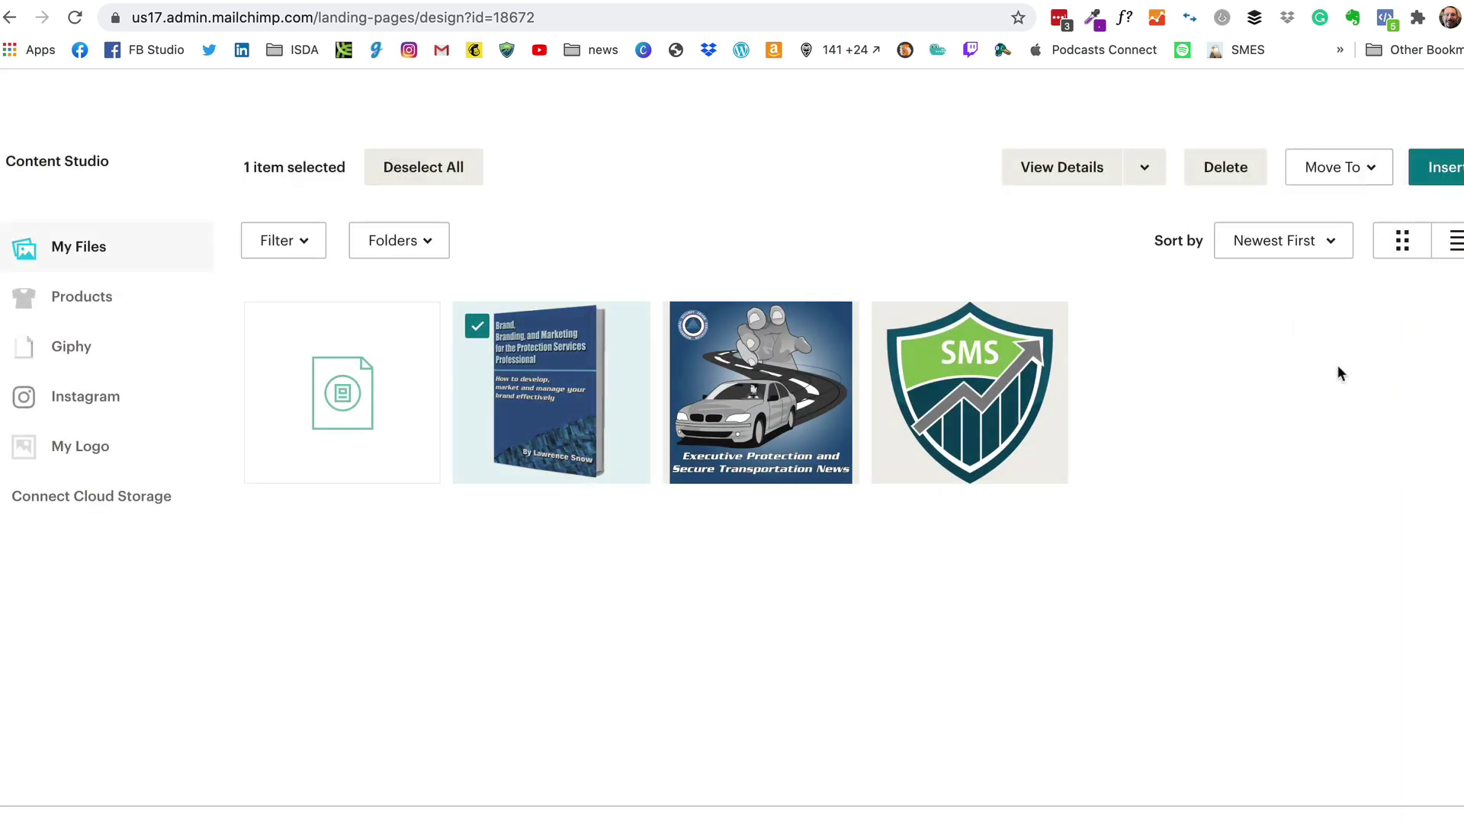
click(1440, 175)
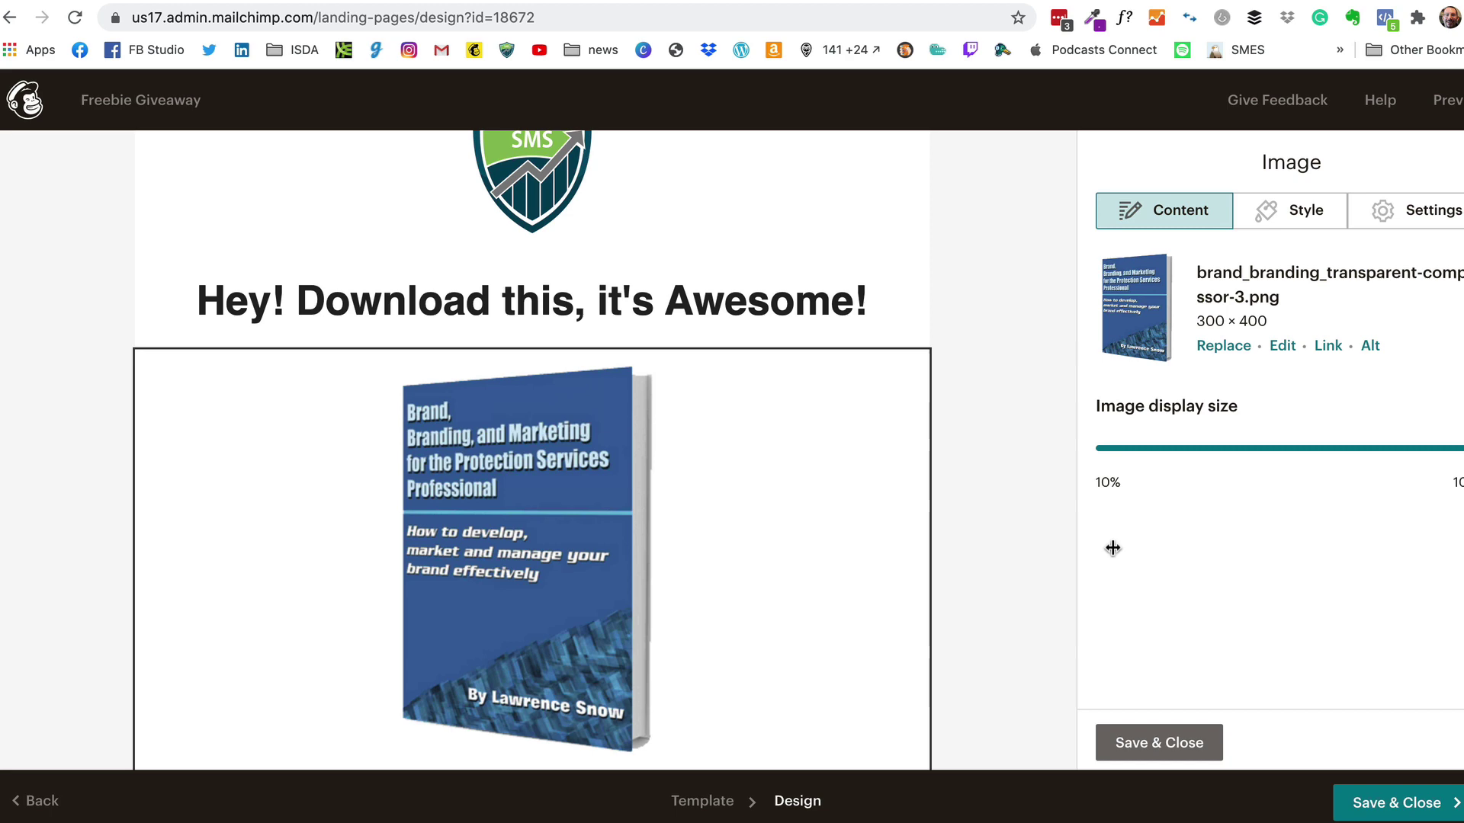
drag(1458, 448, 1267, 448)
- Add a text block above the signup form containing the pasted sign-up line
click(1158, 741)
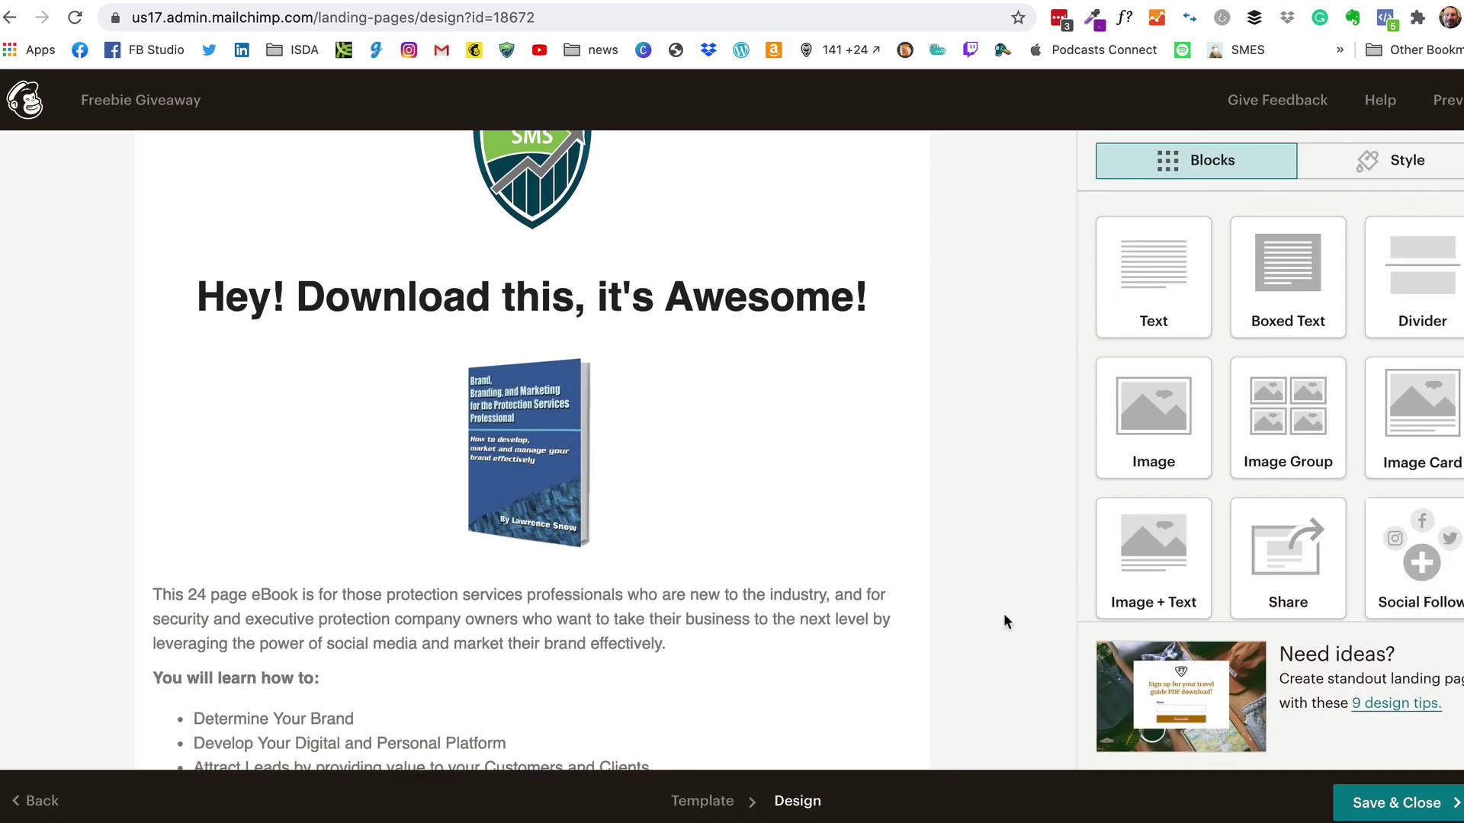
scroll(961, 606, down, 1)
scroll(869, 599, down, 3)
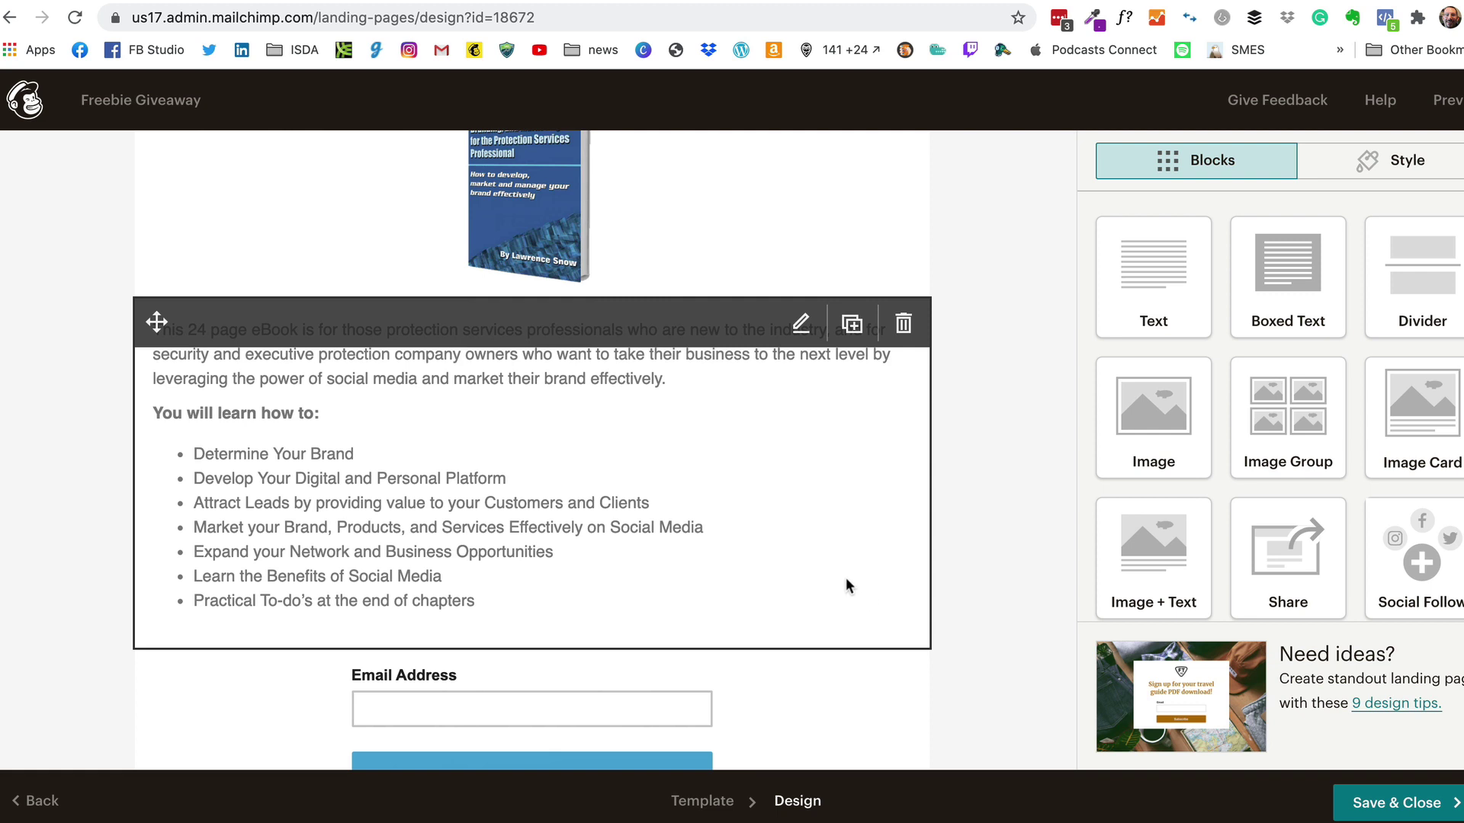
scroll(785, 452, down, 1)
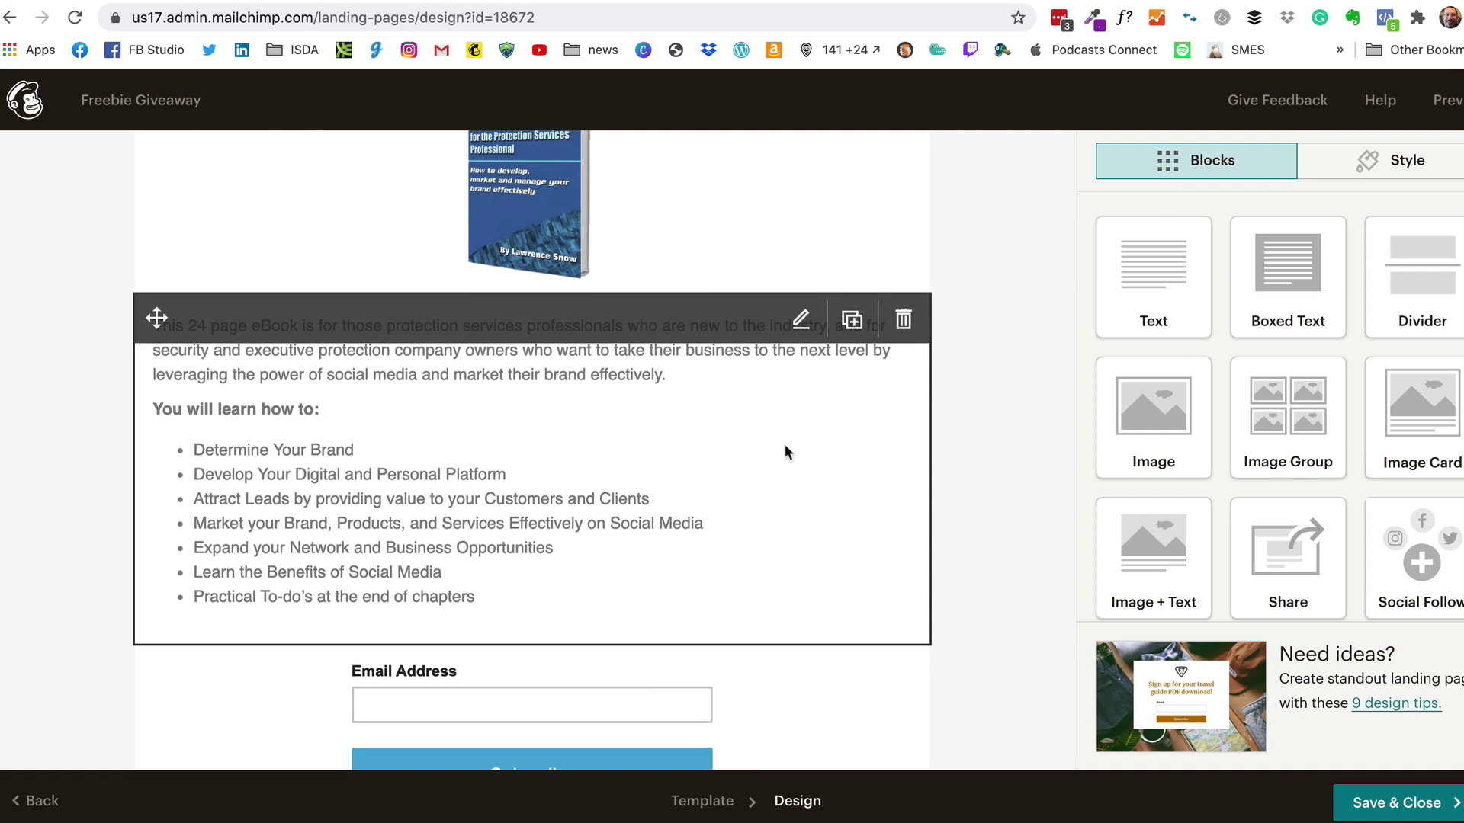
drag(1193, 316, 813, 537)
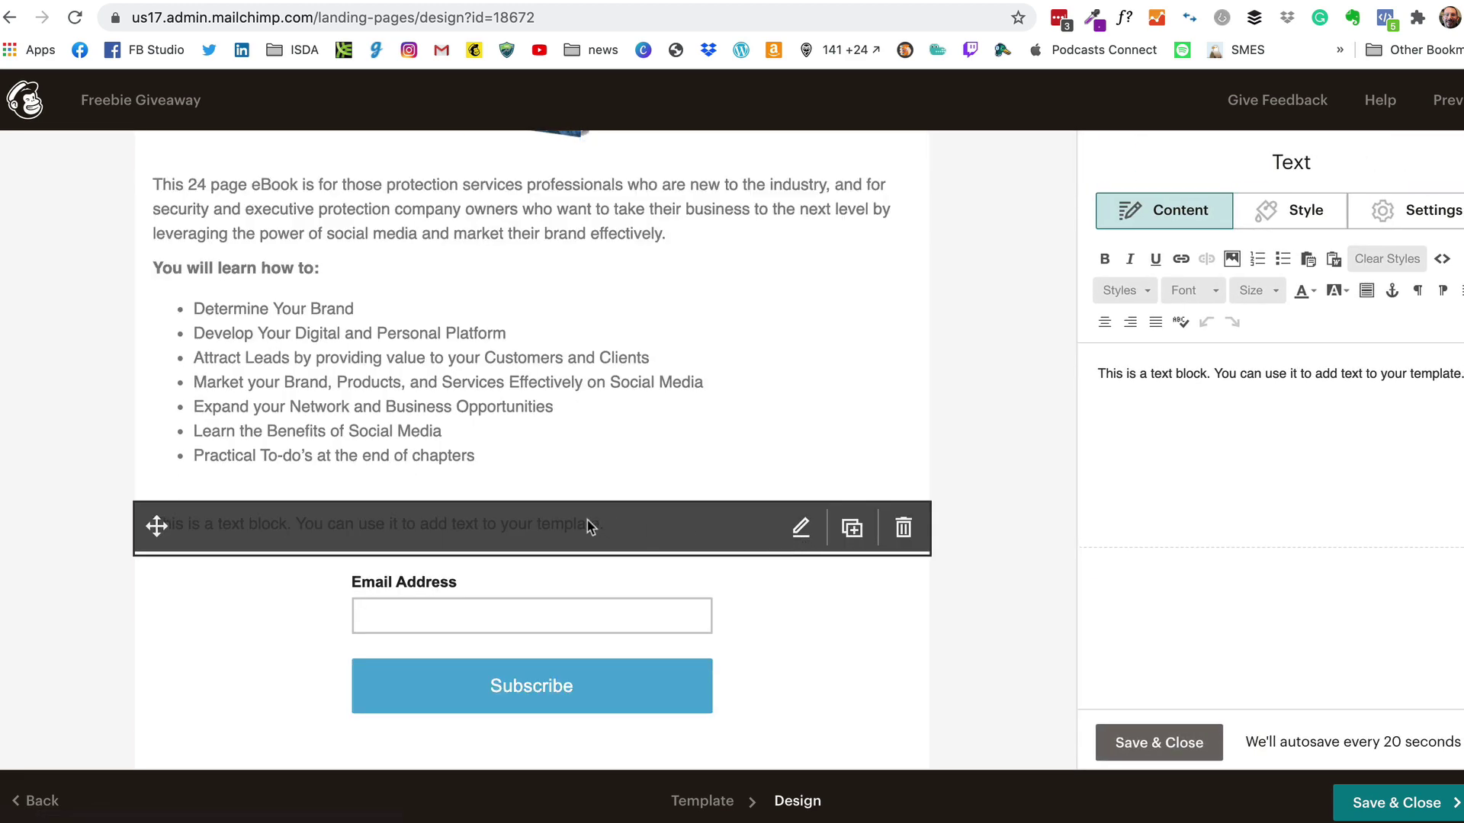
drag(1411, 380, 1089, 377)
text(SIGN UP AND RECEIVE THE FREE EBOOK FOR PROTECTION PROFESSIONALS)
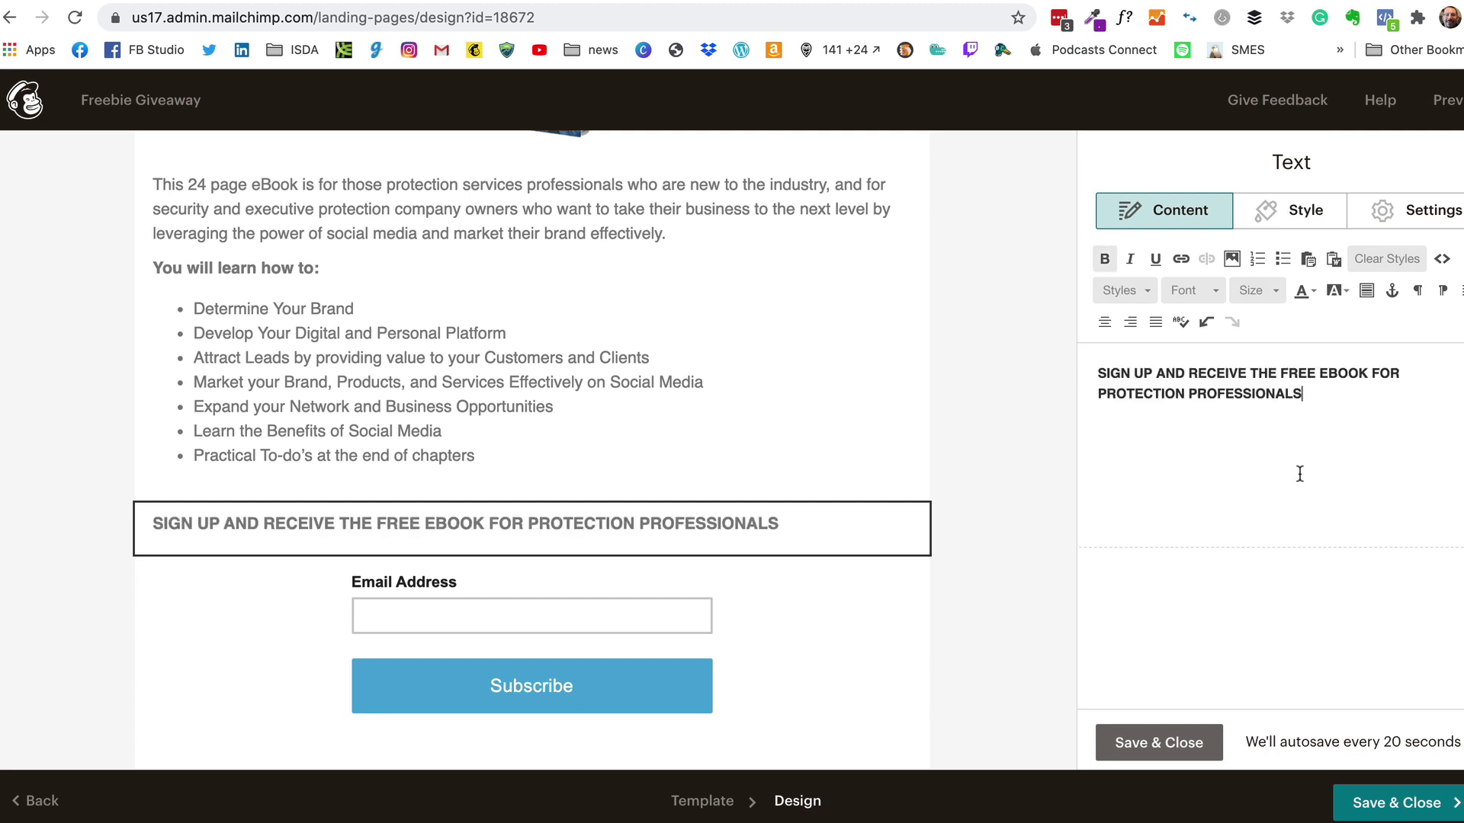
- Style the sign-up line as Heading 3 and save the block
click(1143, 291)
drag(1235, 332, 1243, 412)
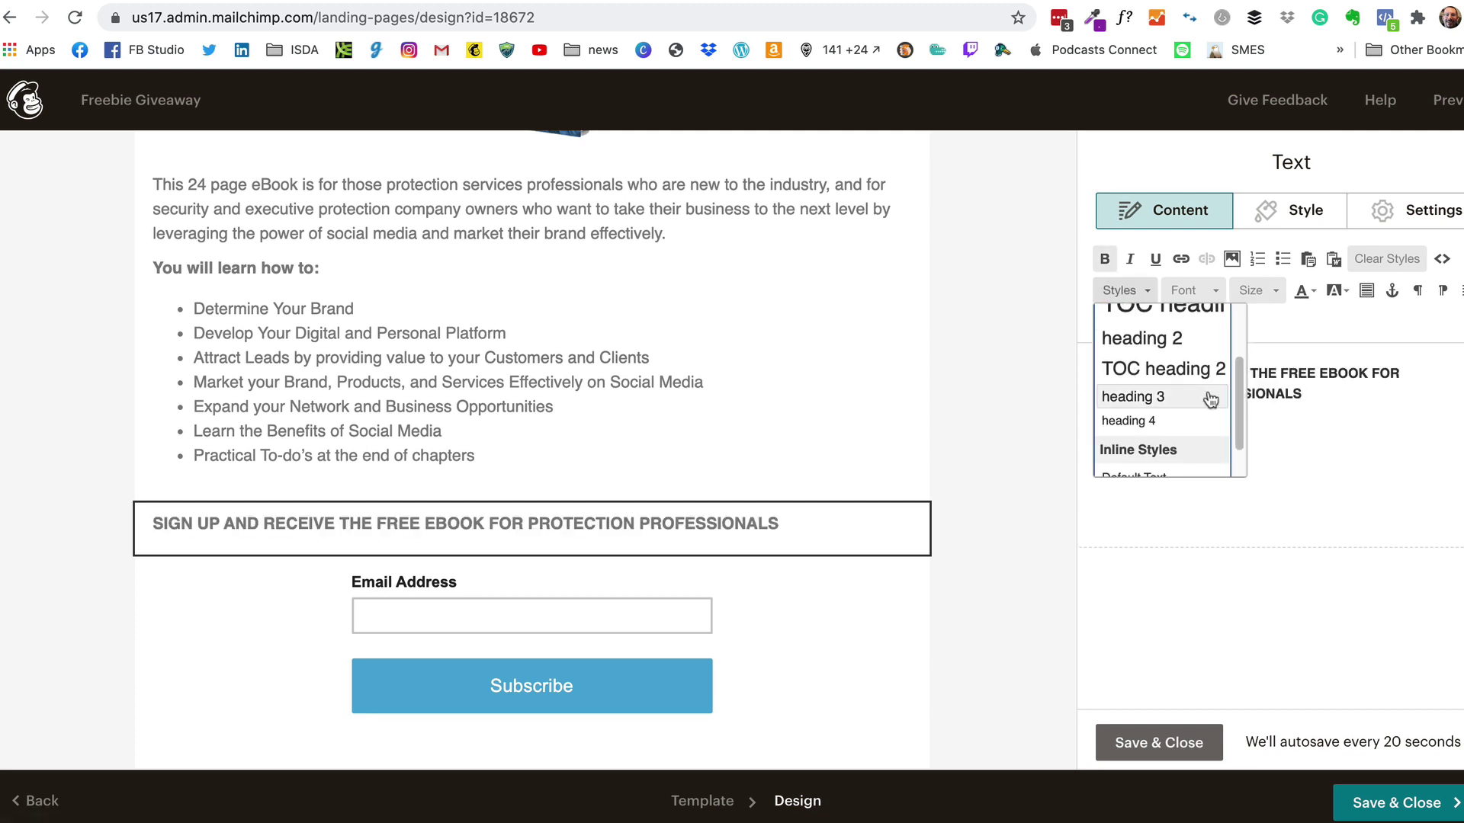
click(1201, 401)
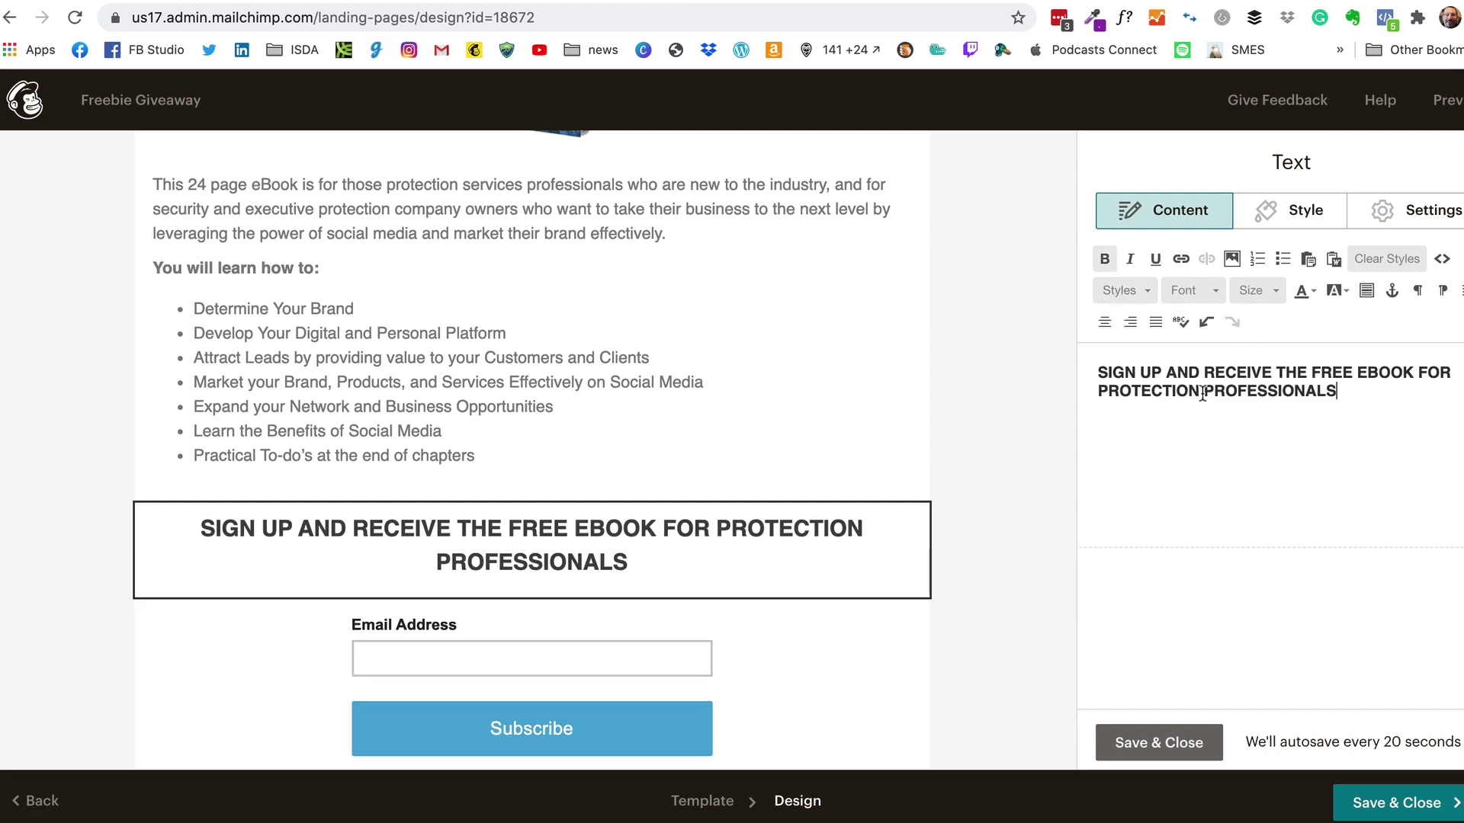
click(1165, 741)
scroll(934, 555, down, 2)
mouse_move(547, 471)
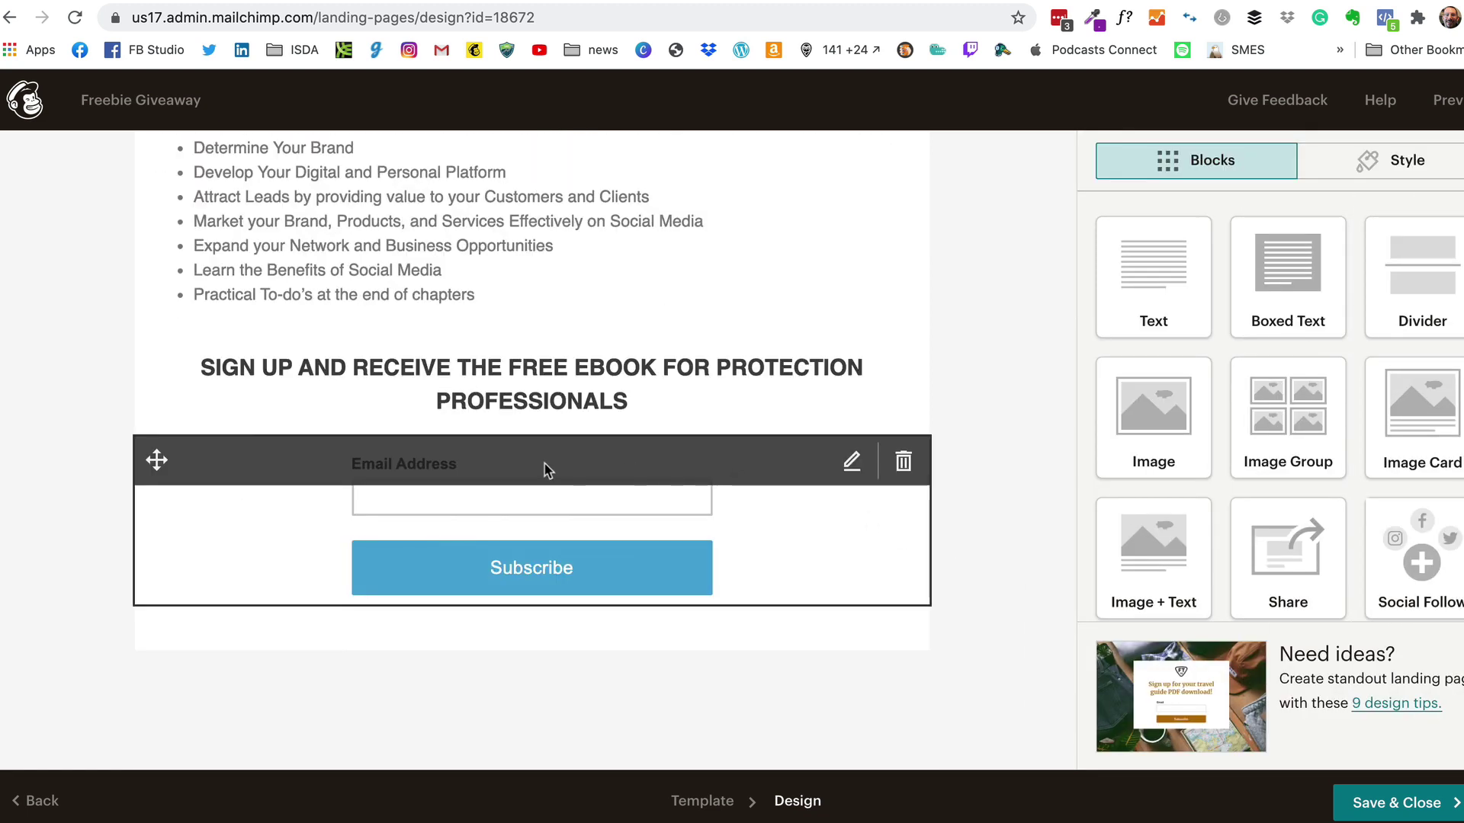
- Add a required First Name field to the signup form
click(547, 470)
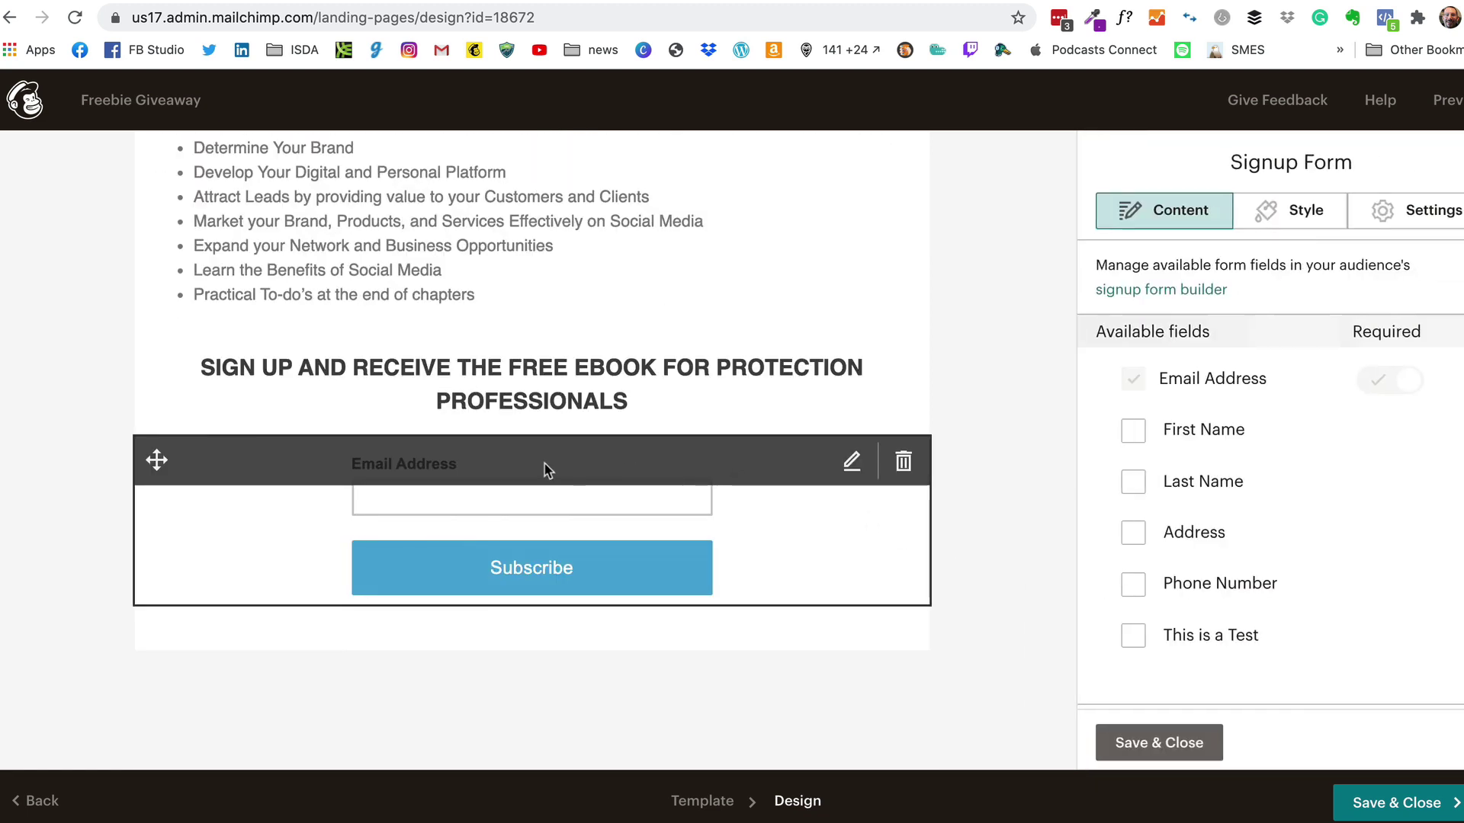
click(1133, 432)
click(1394, 435)
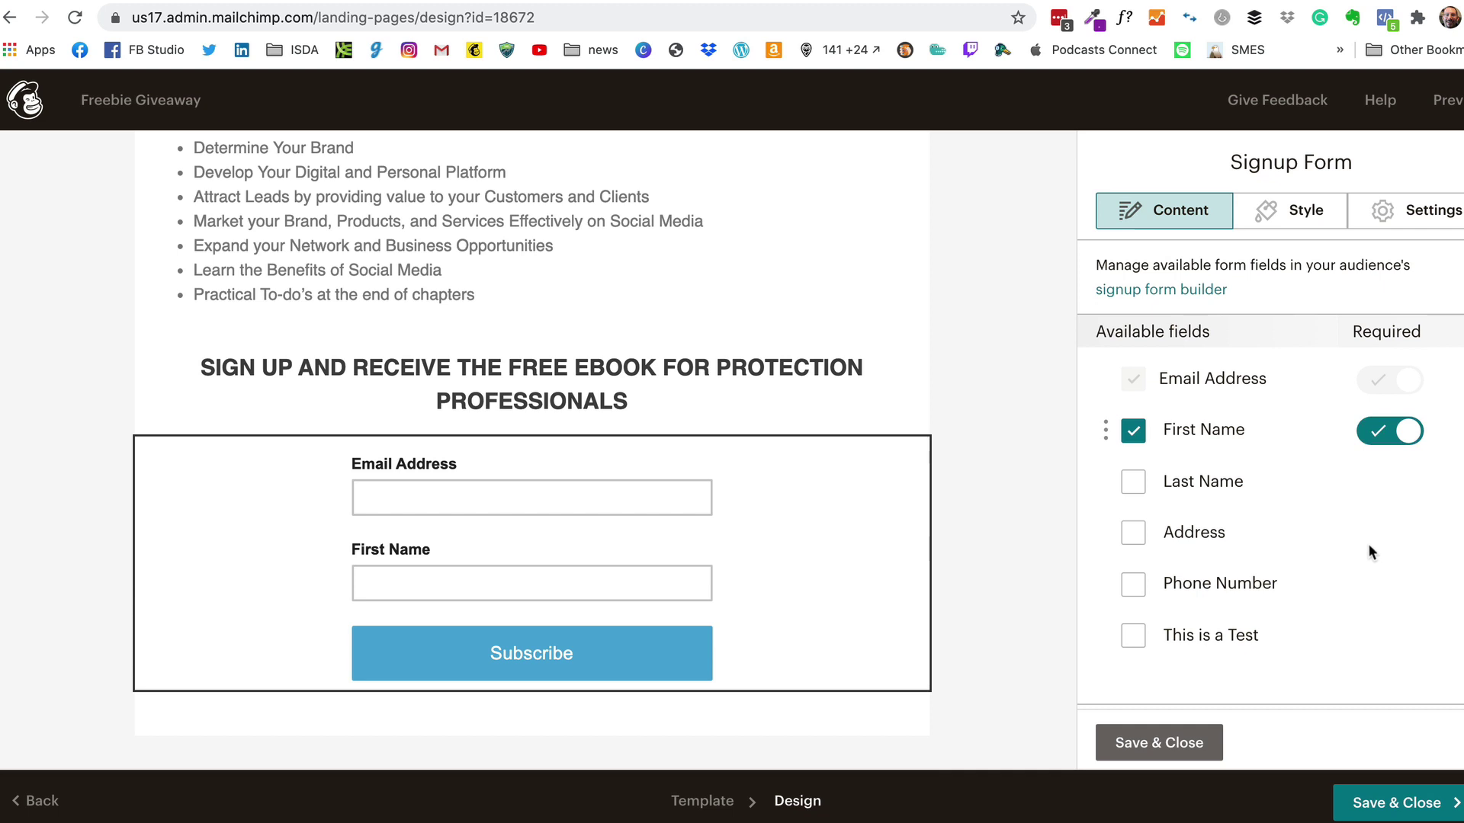
- Relabel the submit button 'Subscribe Now and Receive Your Fab Freebie!'
scroll(1370, 552, down, 1)
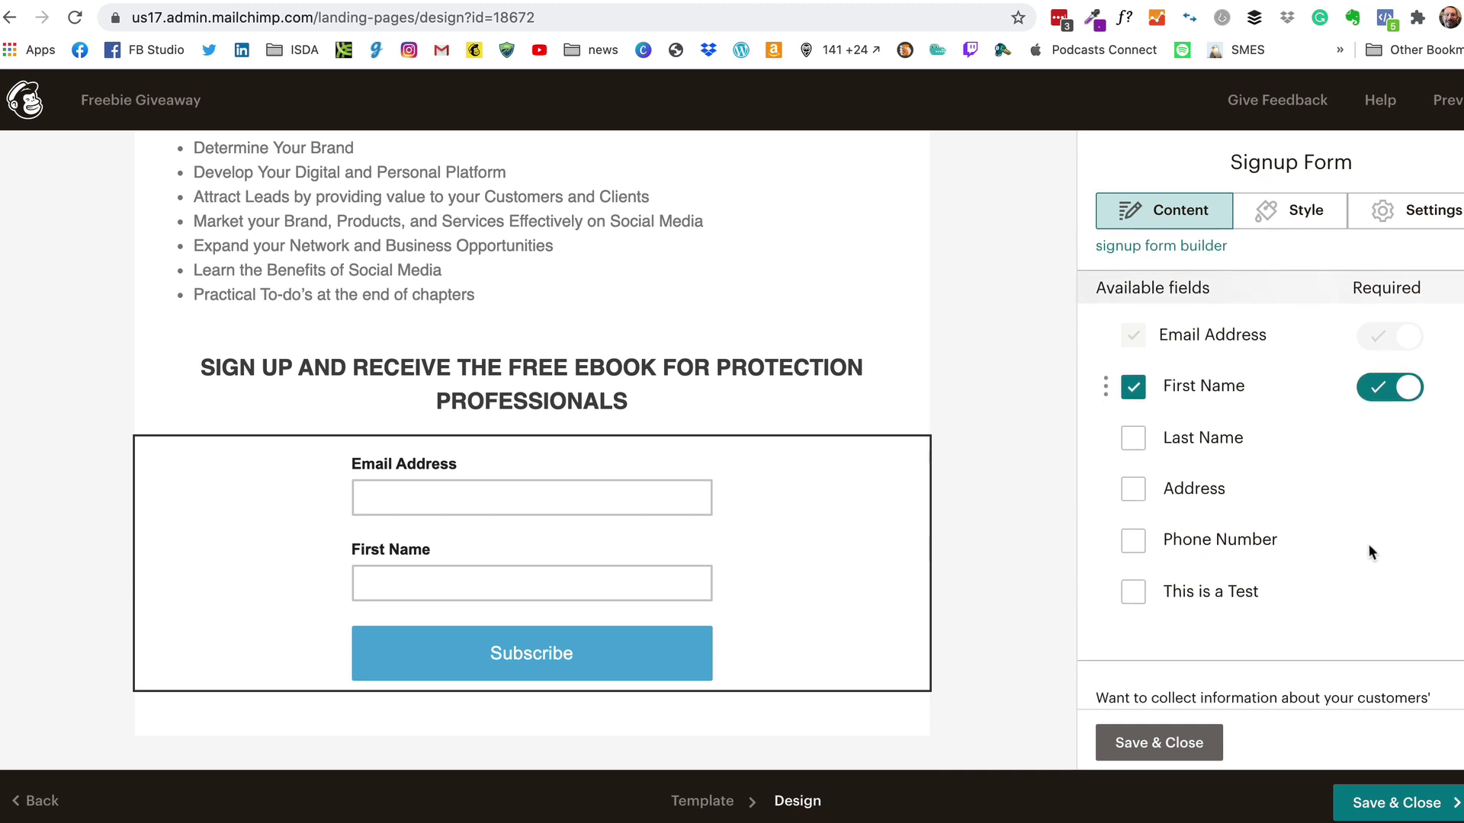
scroll(1370, 552, down, 6)
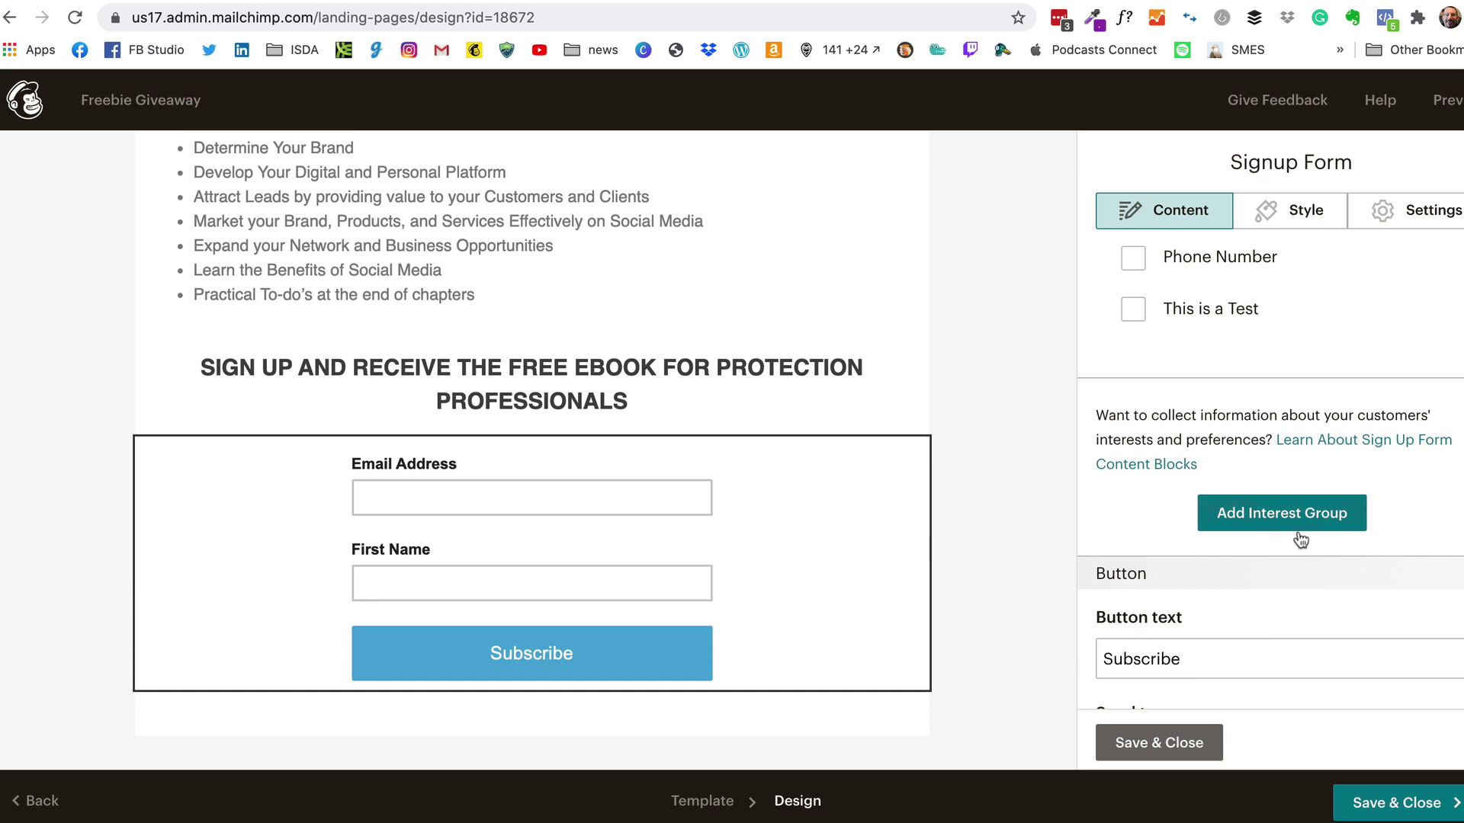
scroll(1381, 515, down, 4)
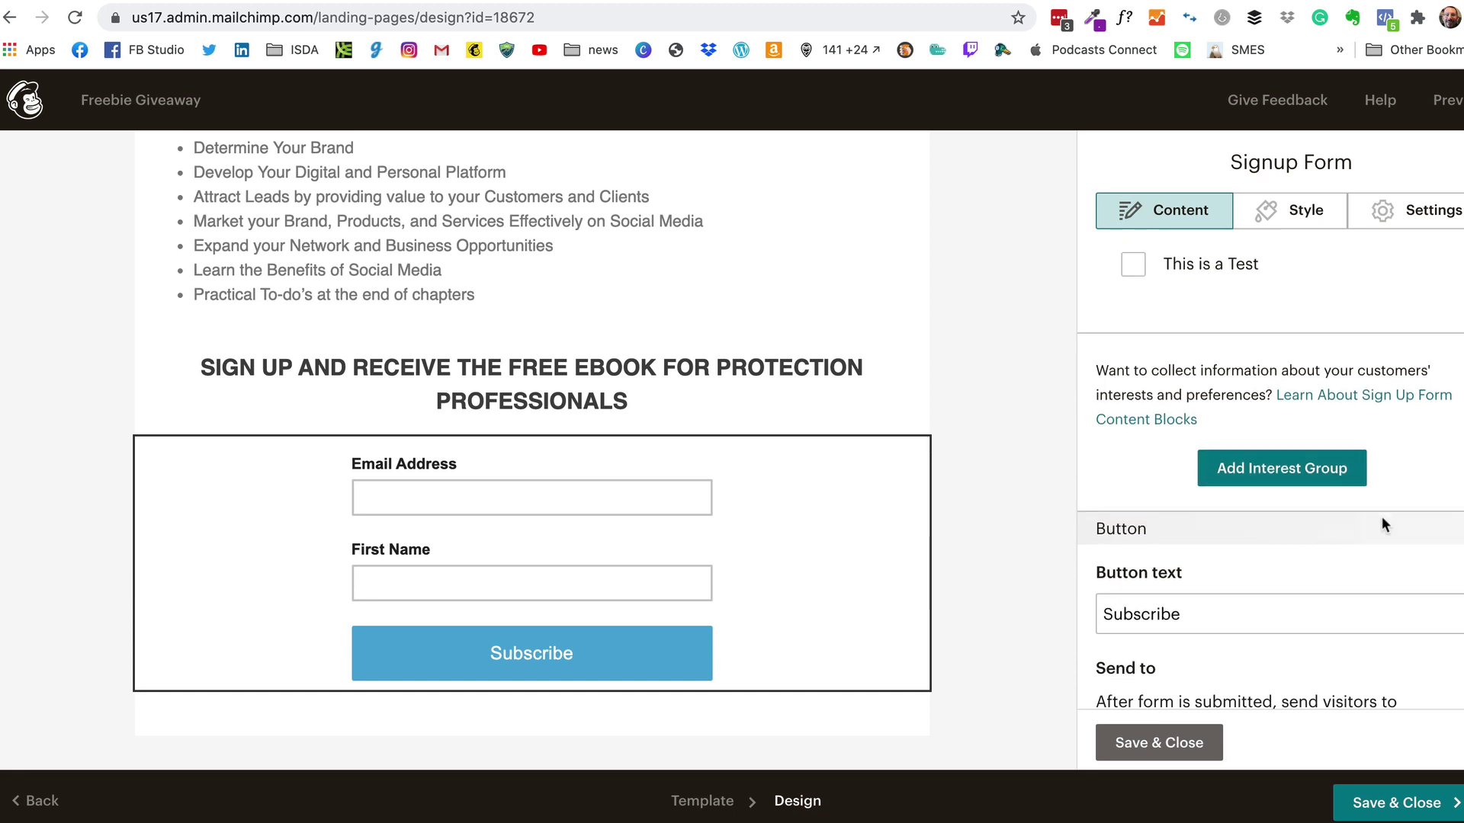
click(1228, 502)
drag(1230, 502, 1086, 500)
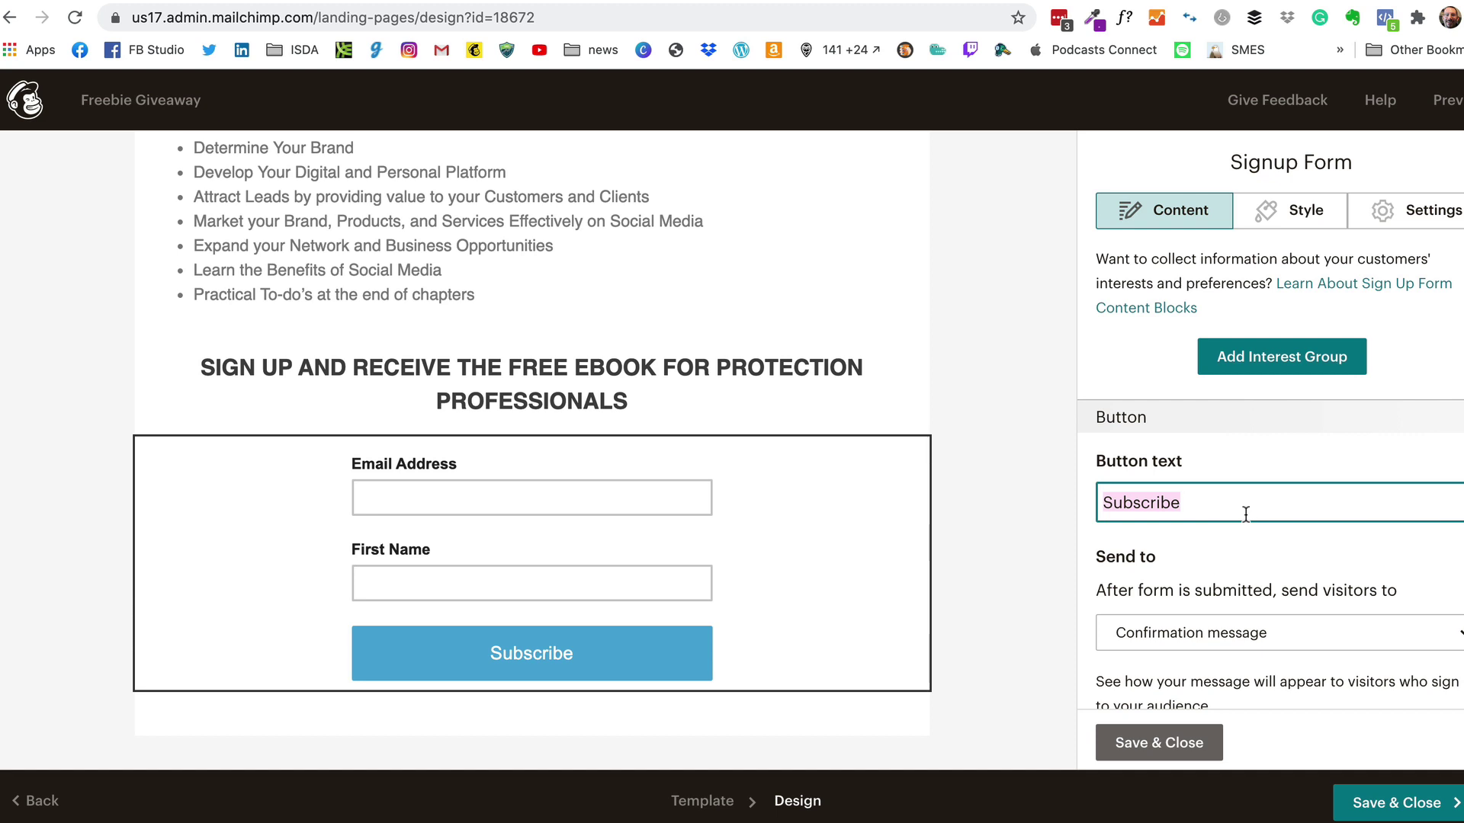
text(Subscrib)
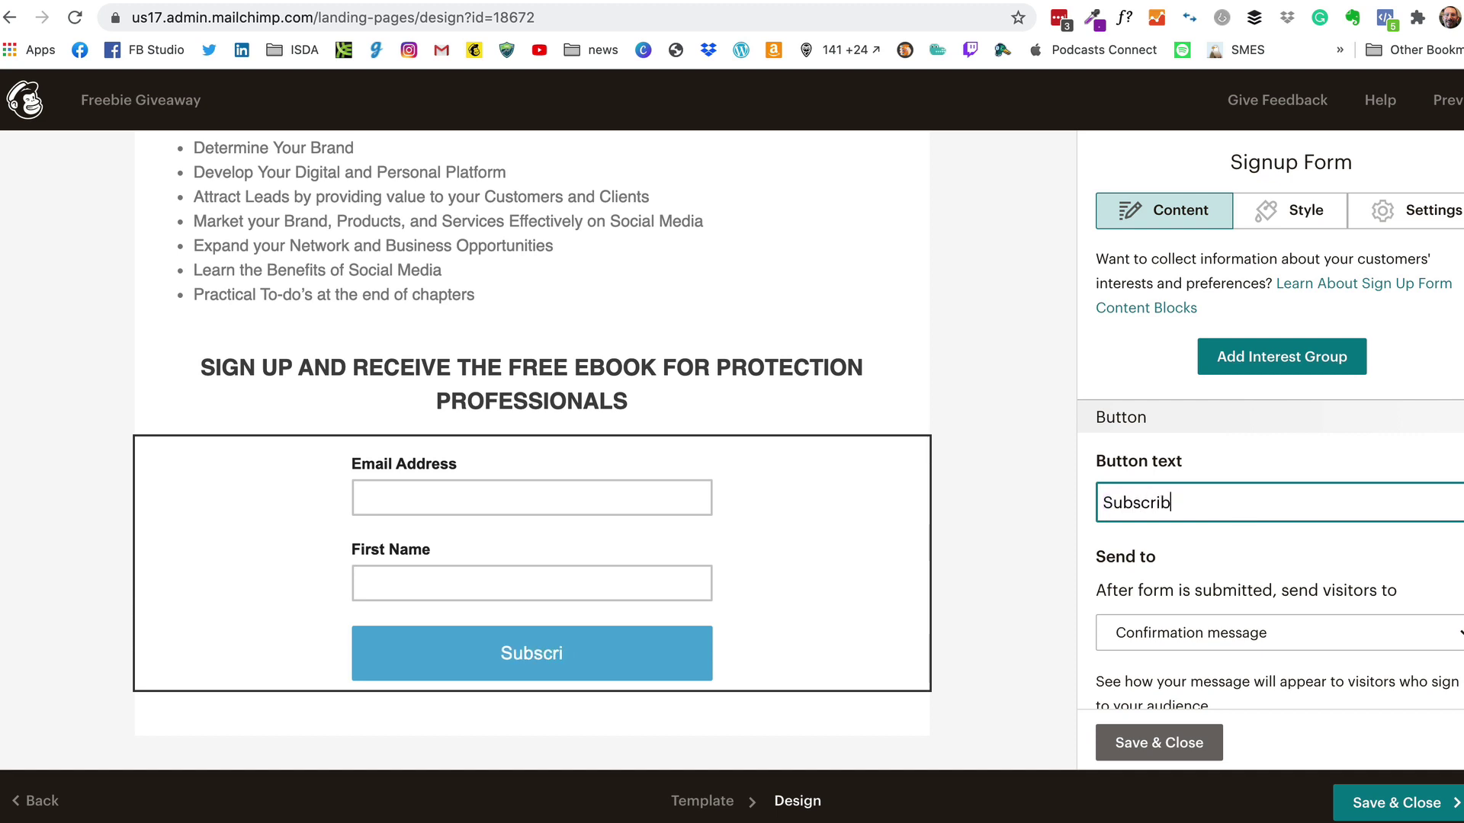
text(e Now and)
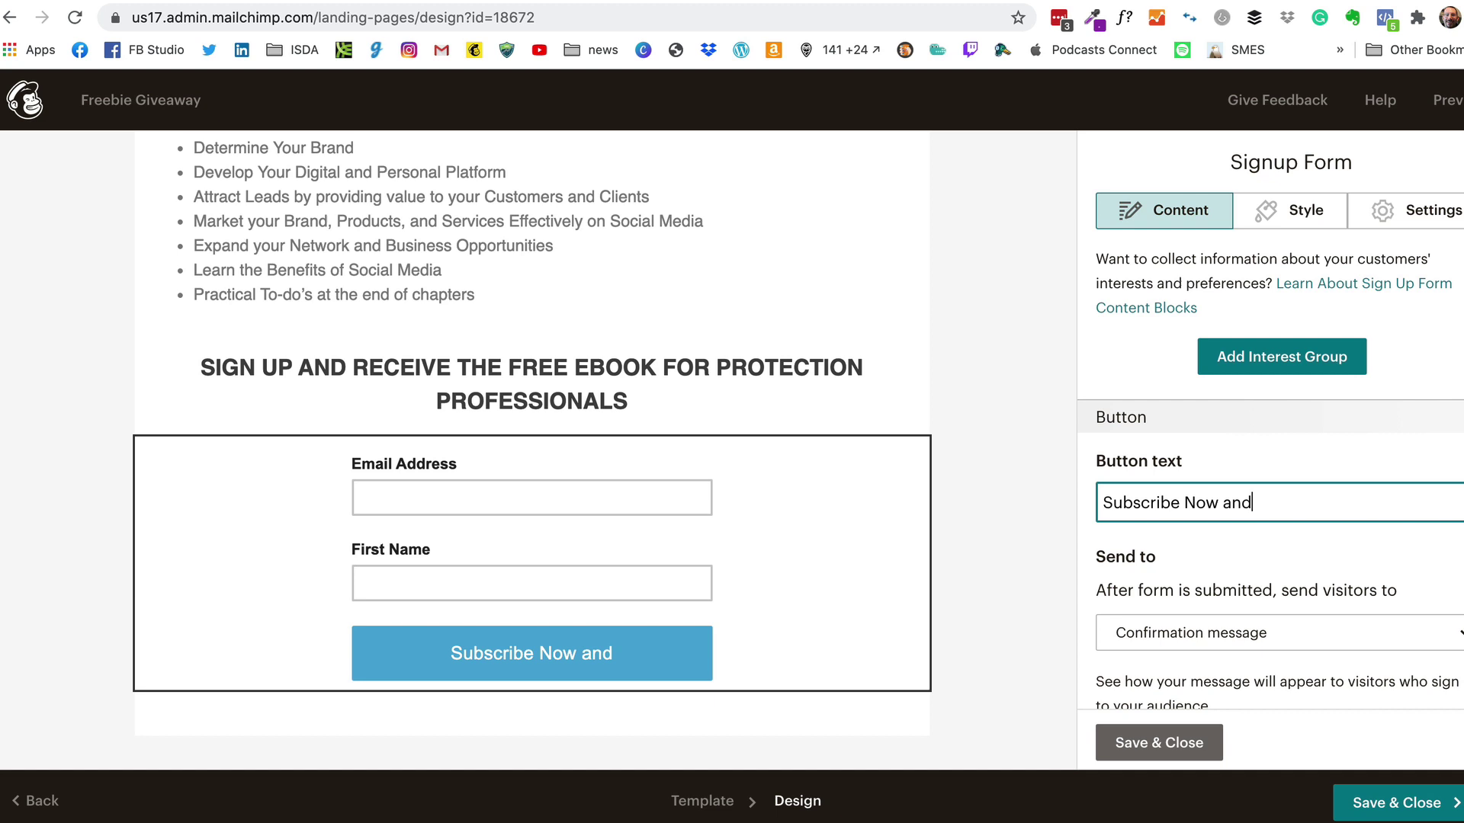
text( Recei)
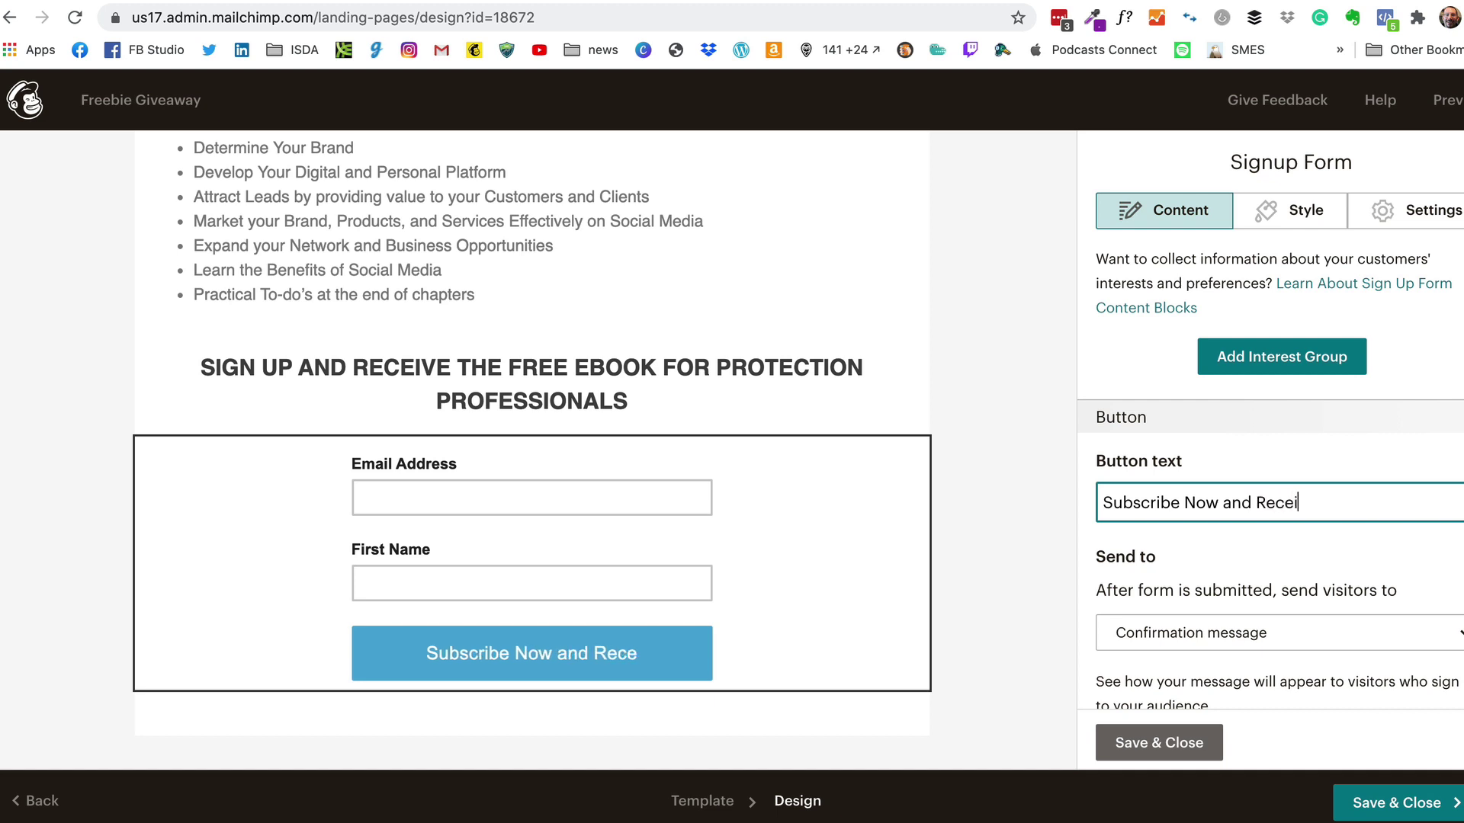
text(ve Your )
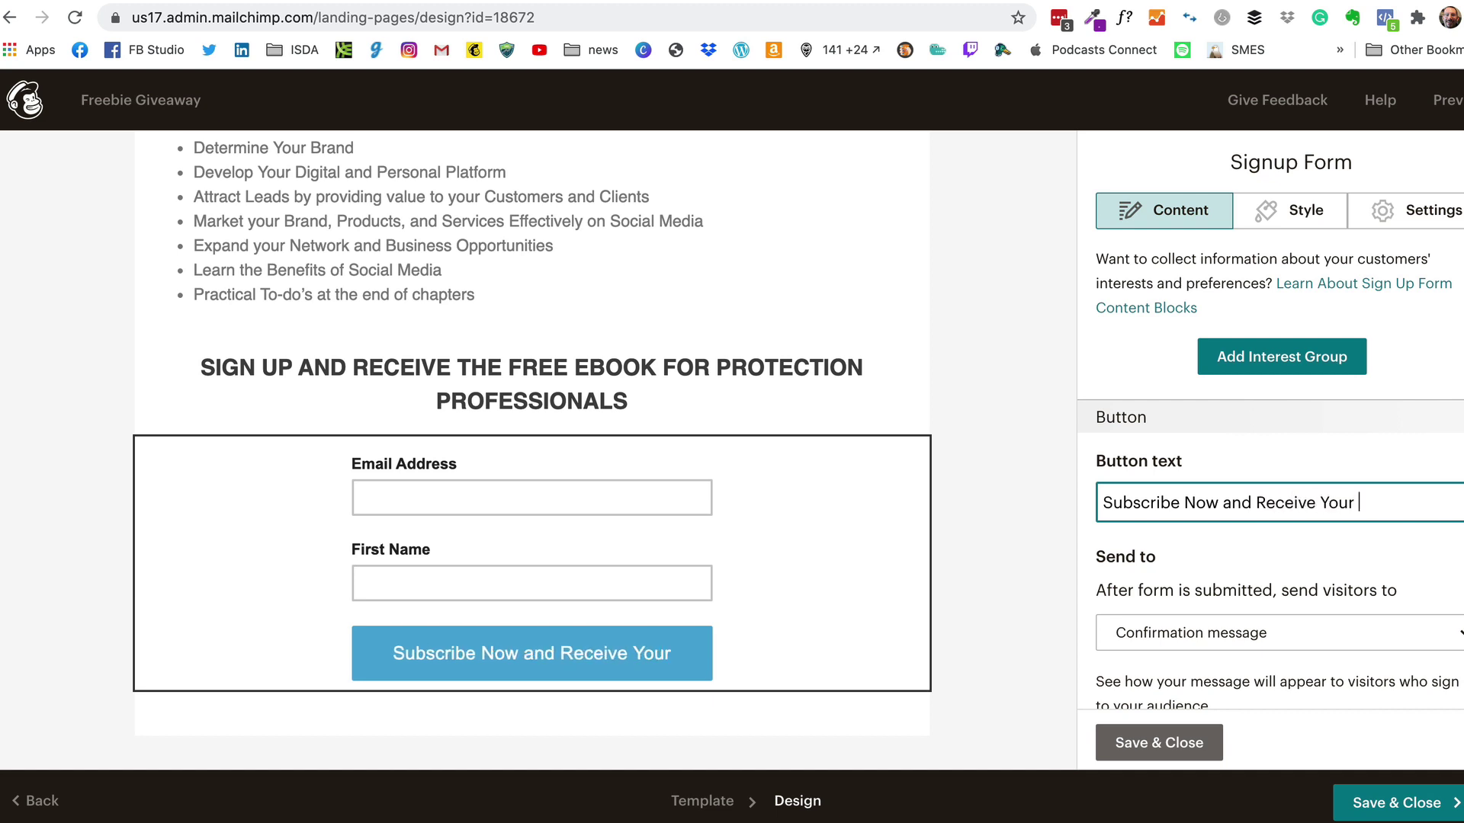
text(Fab Fre)
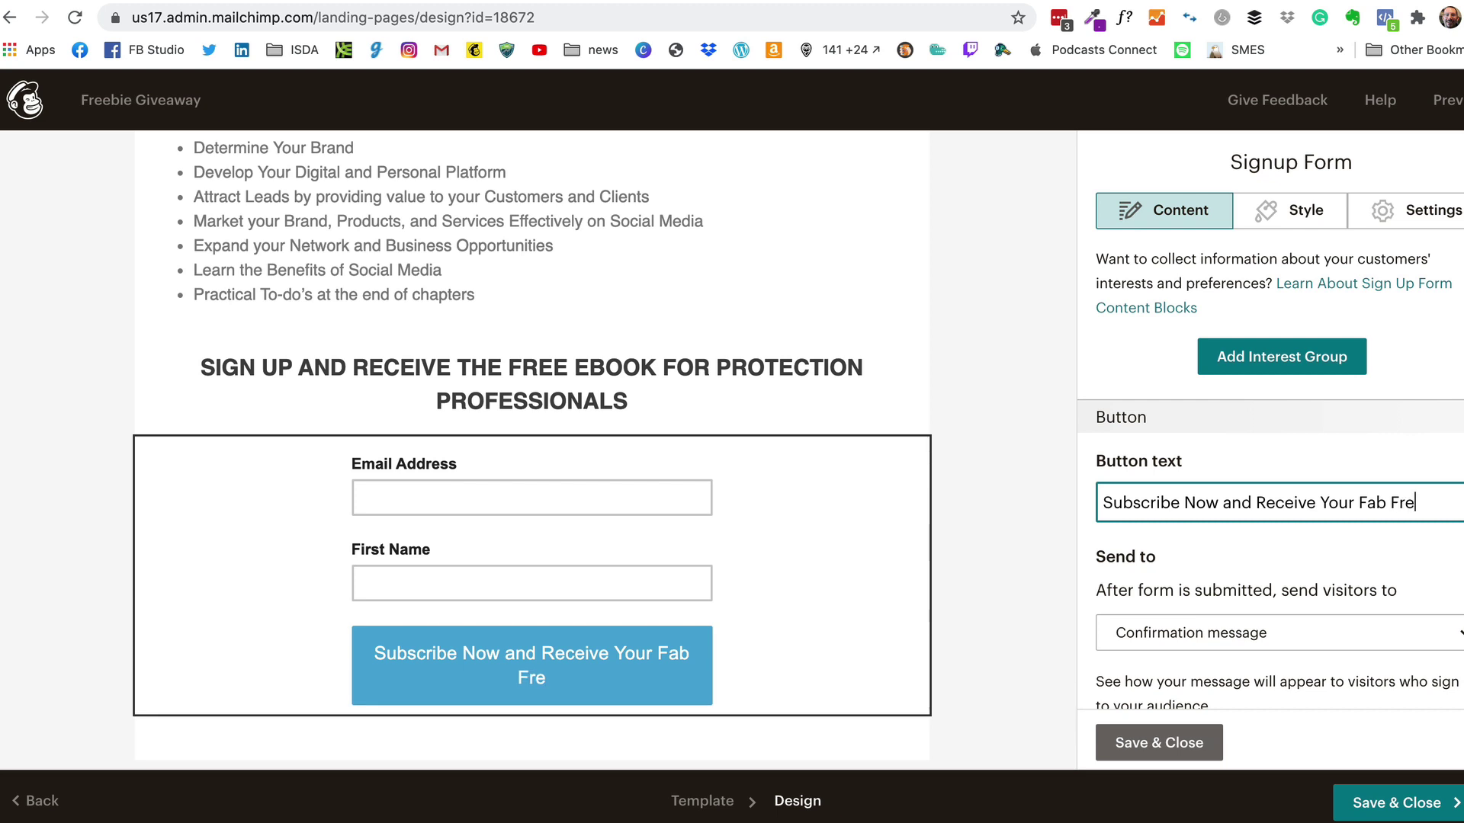
text(ebie!)
- Replace 'Success!' in the confirmation with 'Awesome! Your Fab Freebie is on its way to your inbox.' and save
scroll(1251, 515, down, 4)
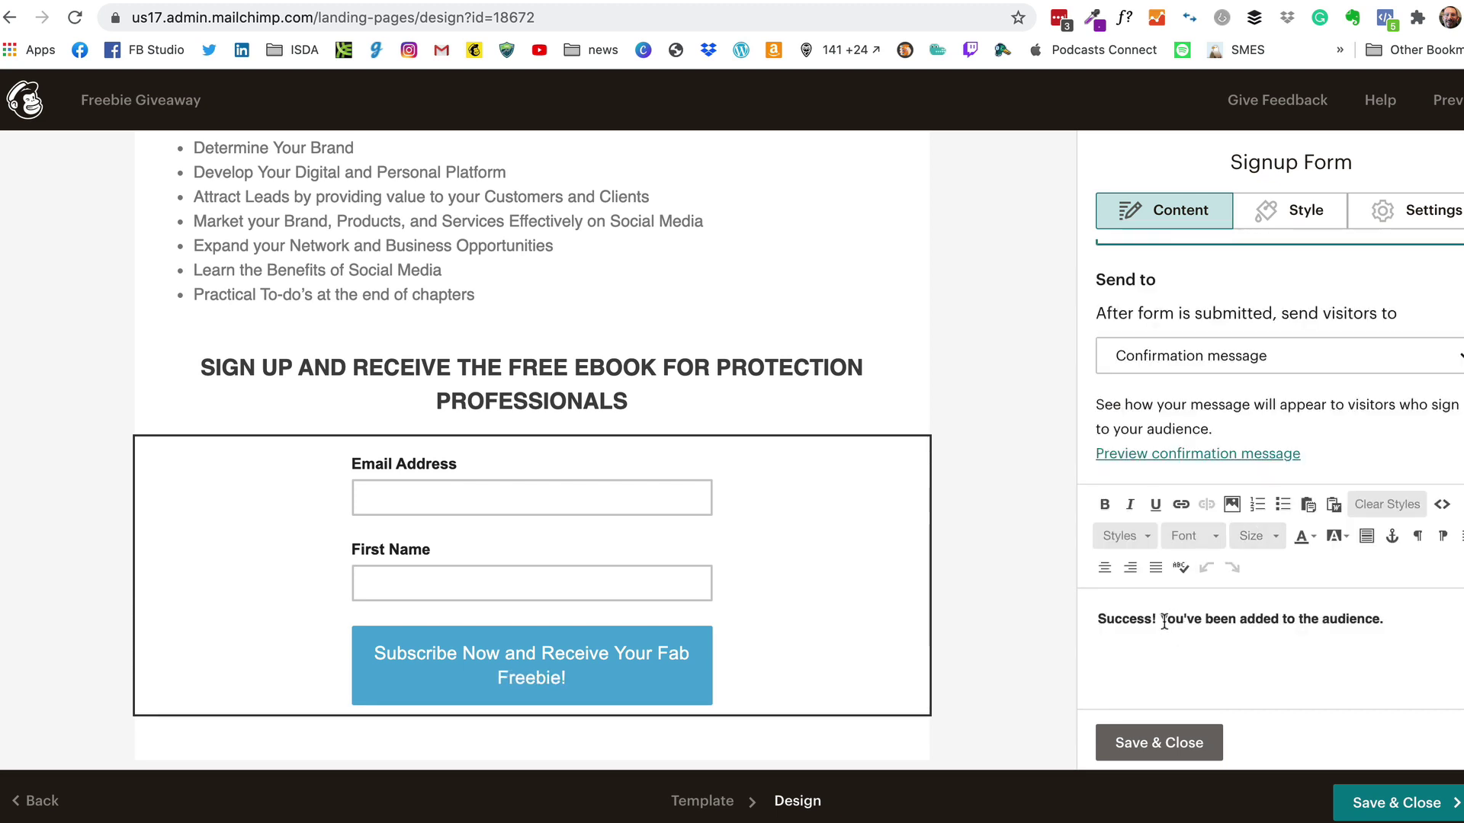
click(1251, 618)
drag(1415, 618, 1164, 618)
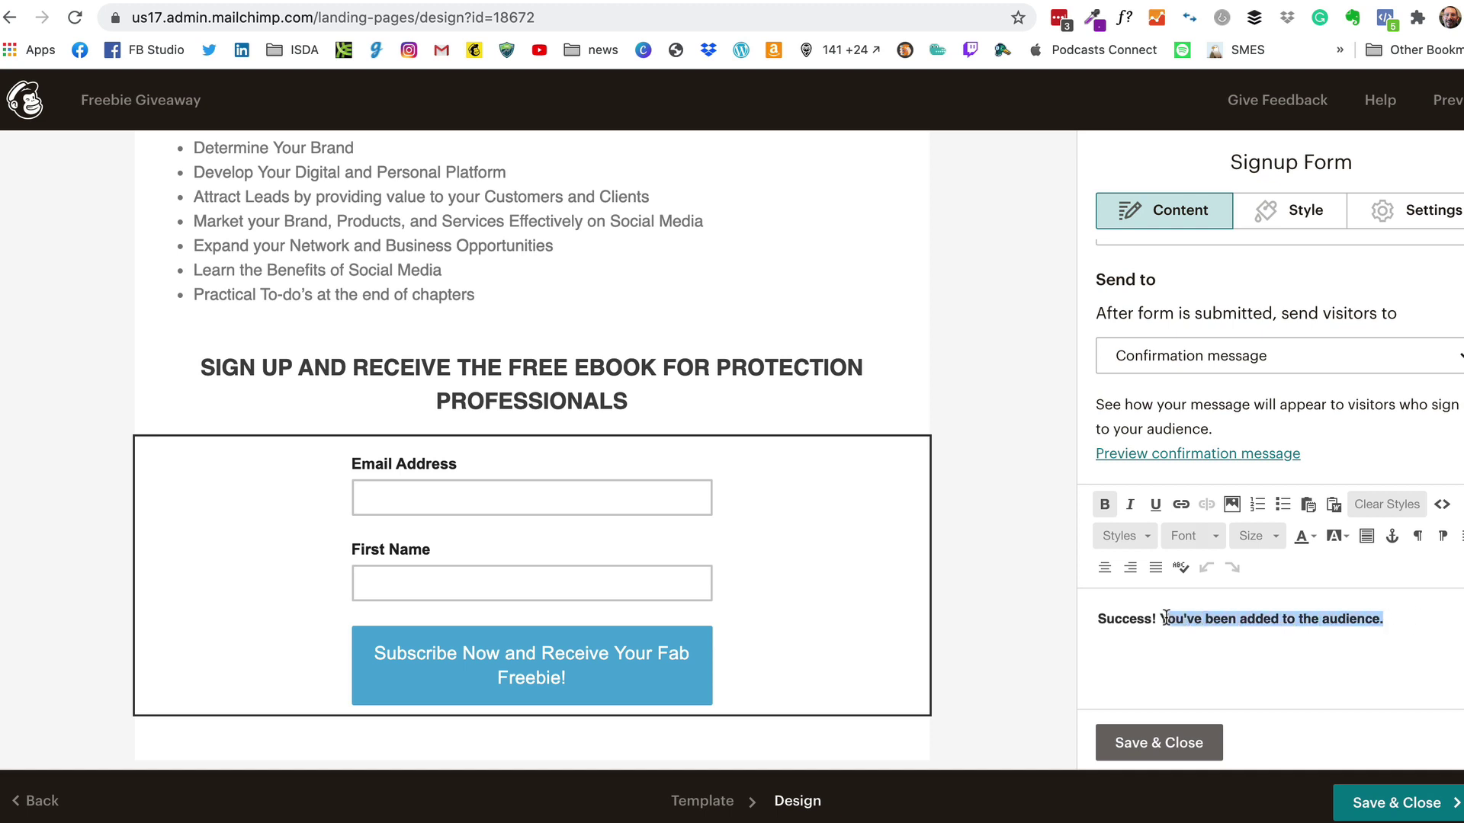
text(A)
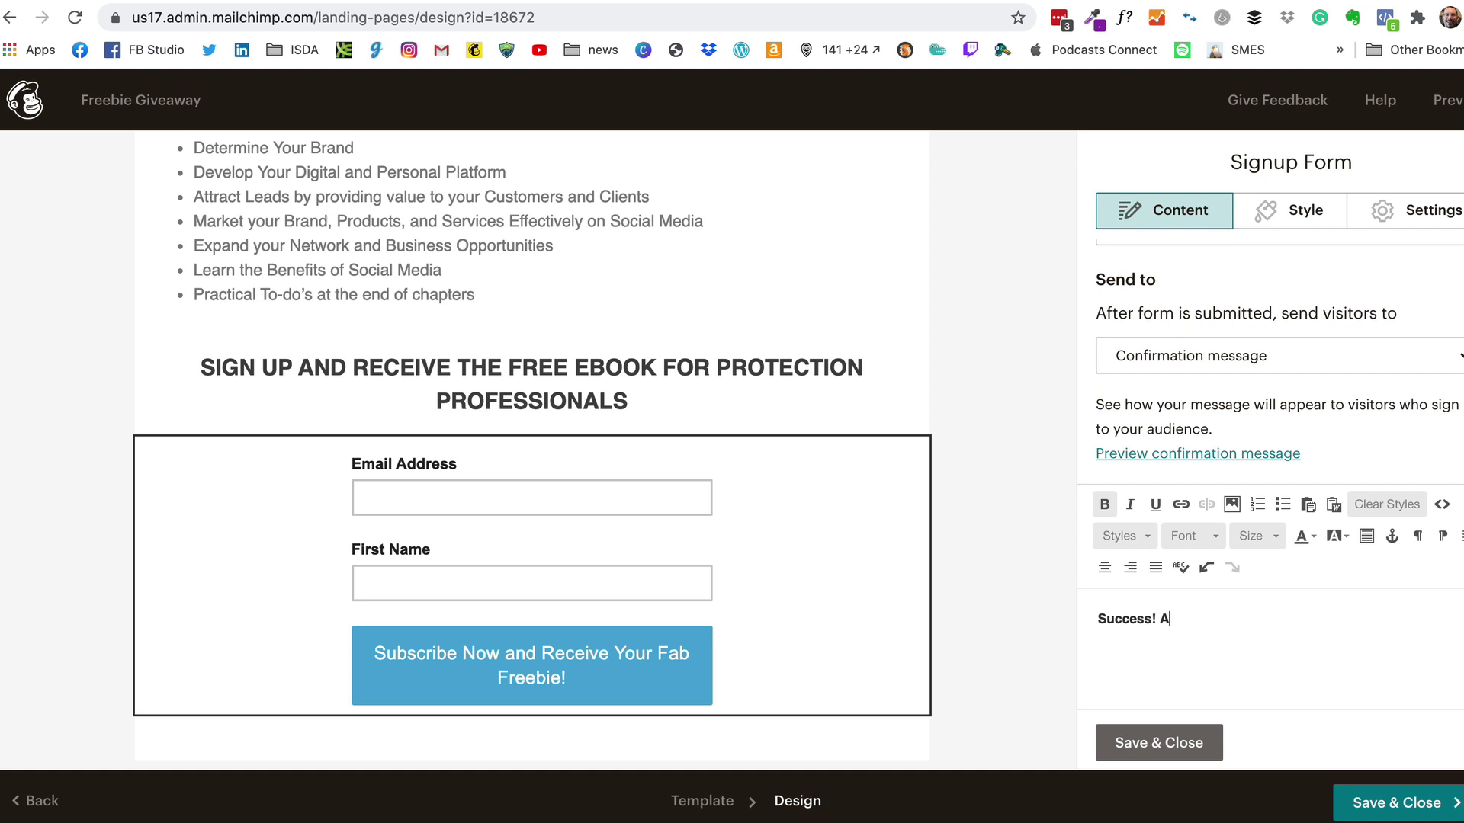
text(wesome!)
drag(1159, 618, 1069, 618)
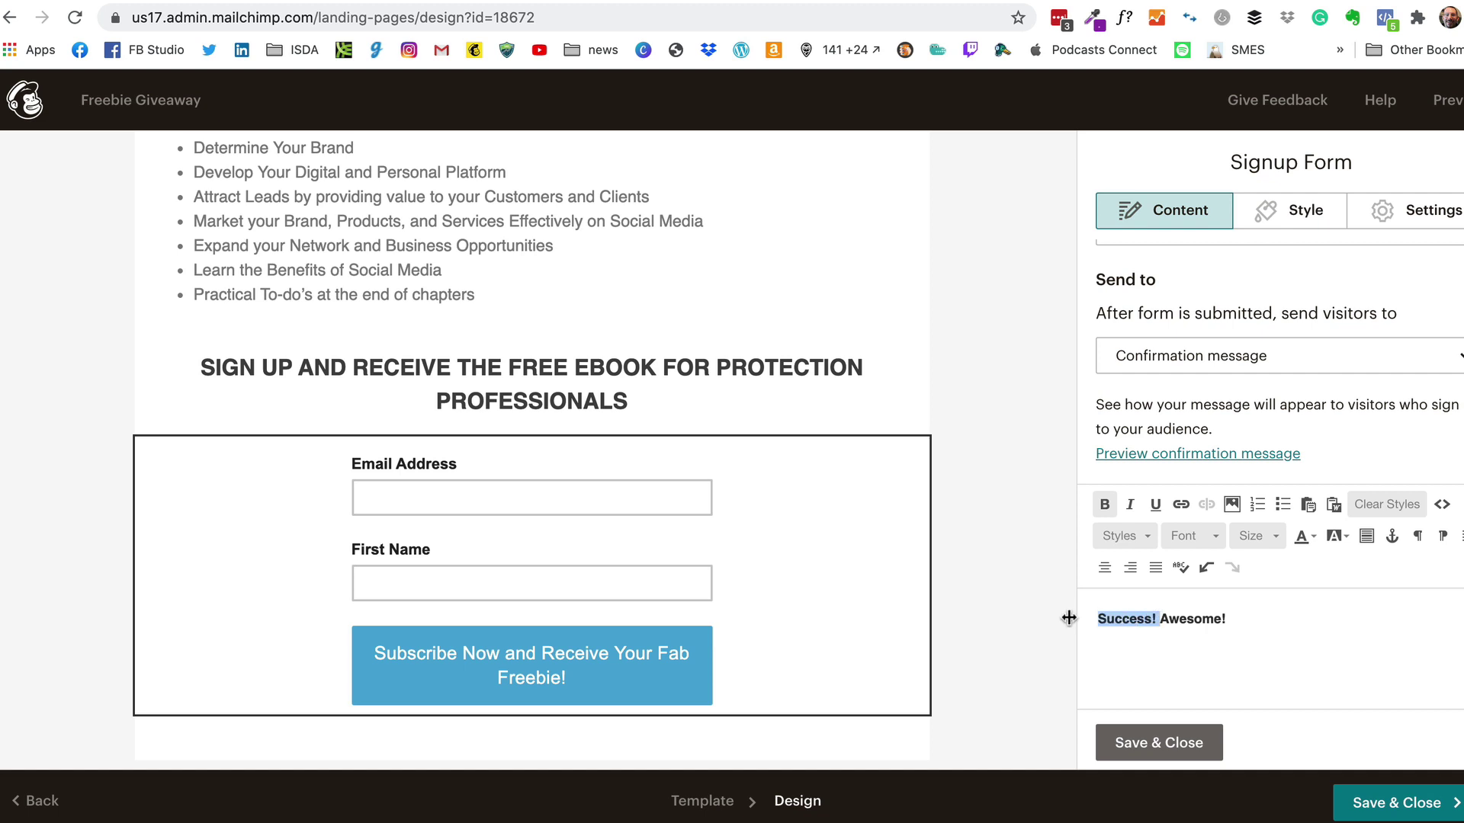
key(BackSpace)
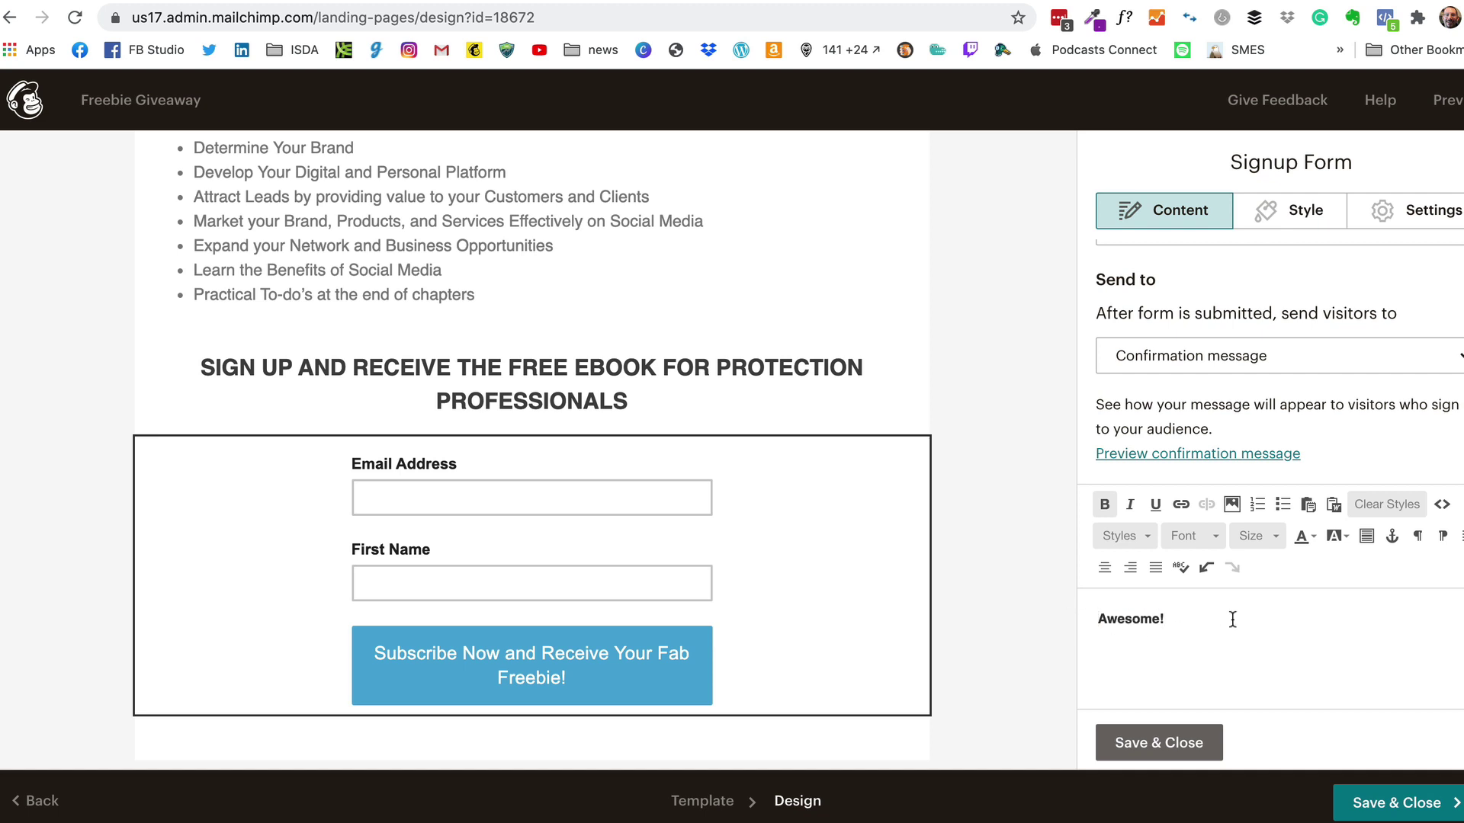
click(1233, 619)
text(Y)
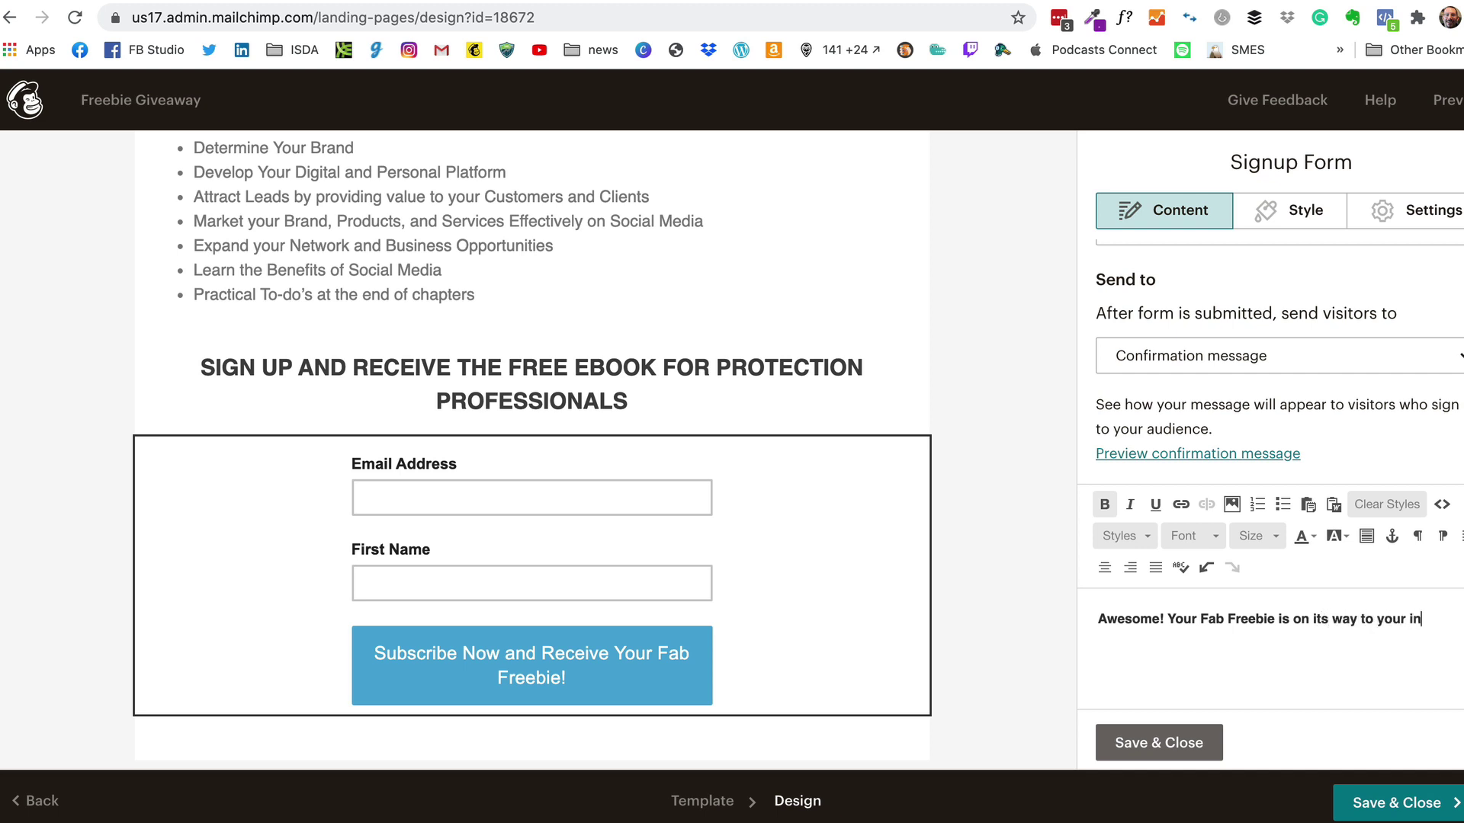
click(1166, 741)
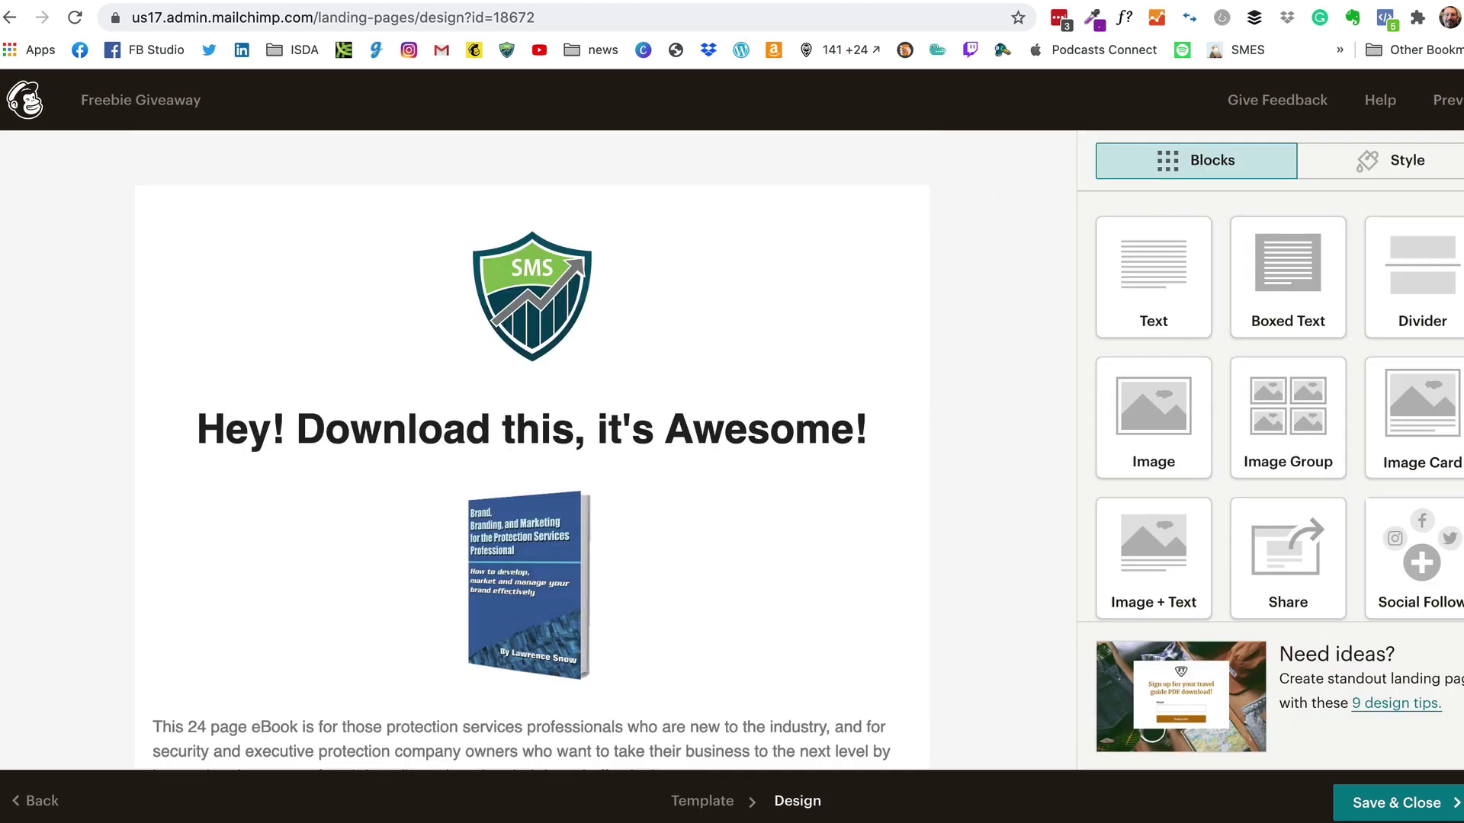
- Preview the landing page on desktop and mobile, then exit the preview
click(1449, 100)
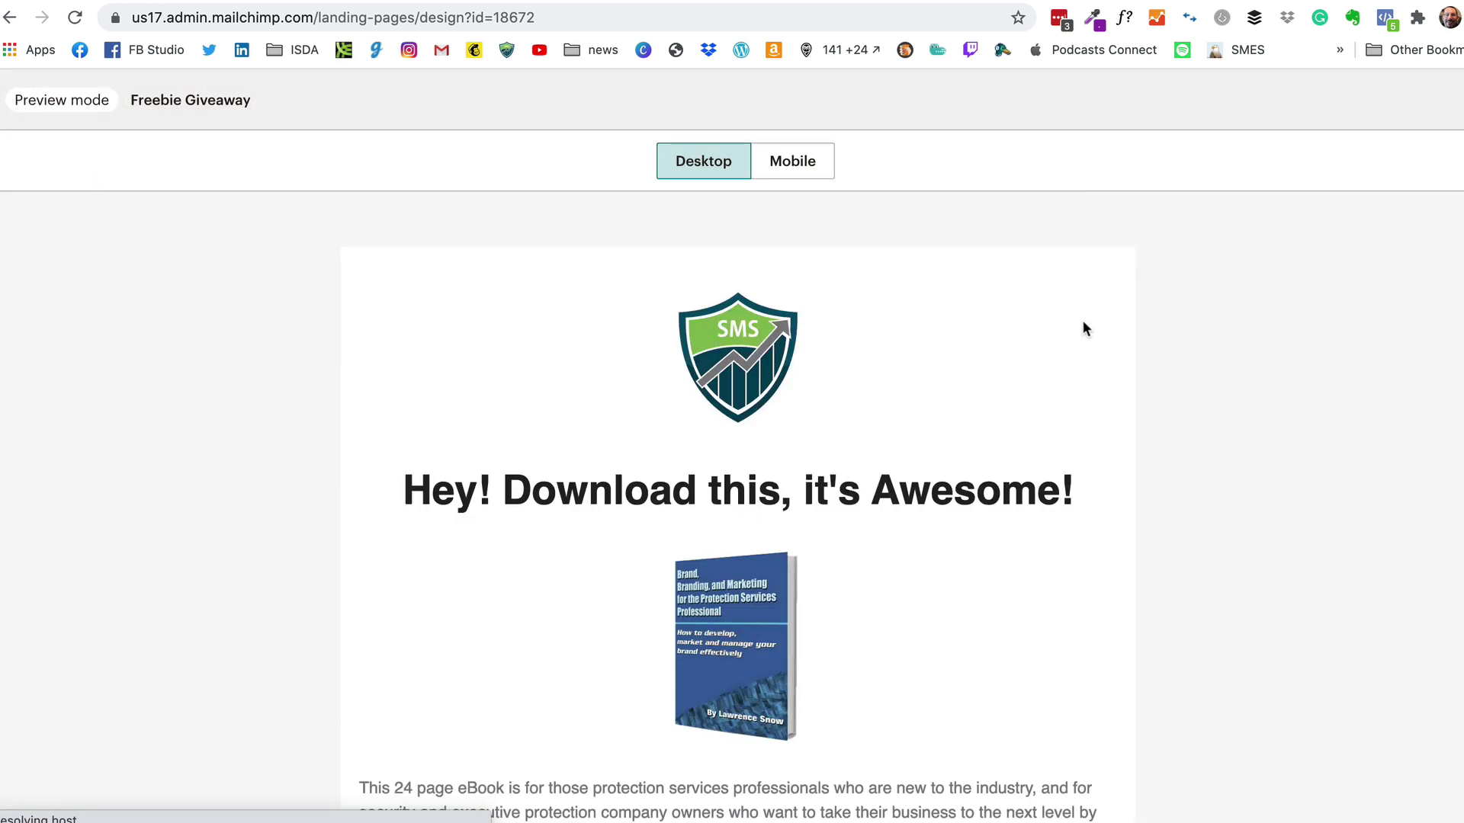
scroll(926, 458, down, 3)
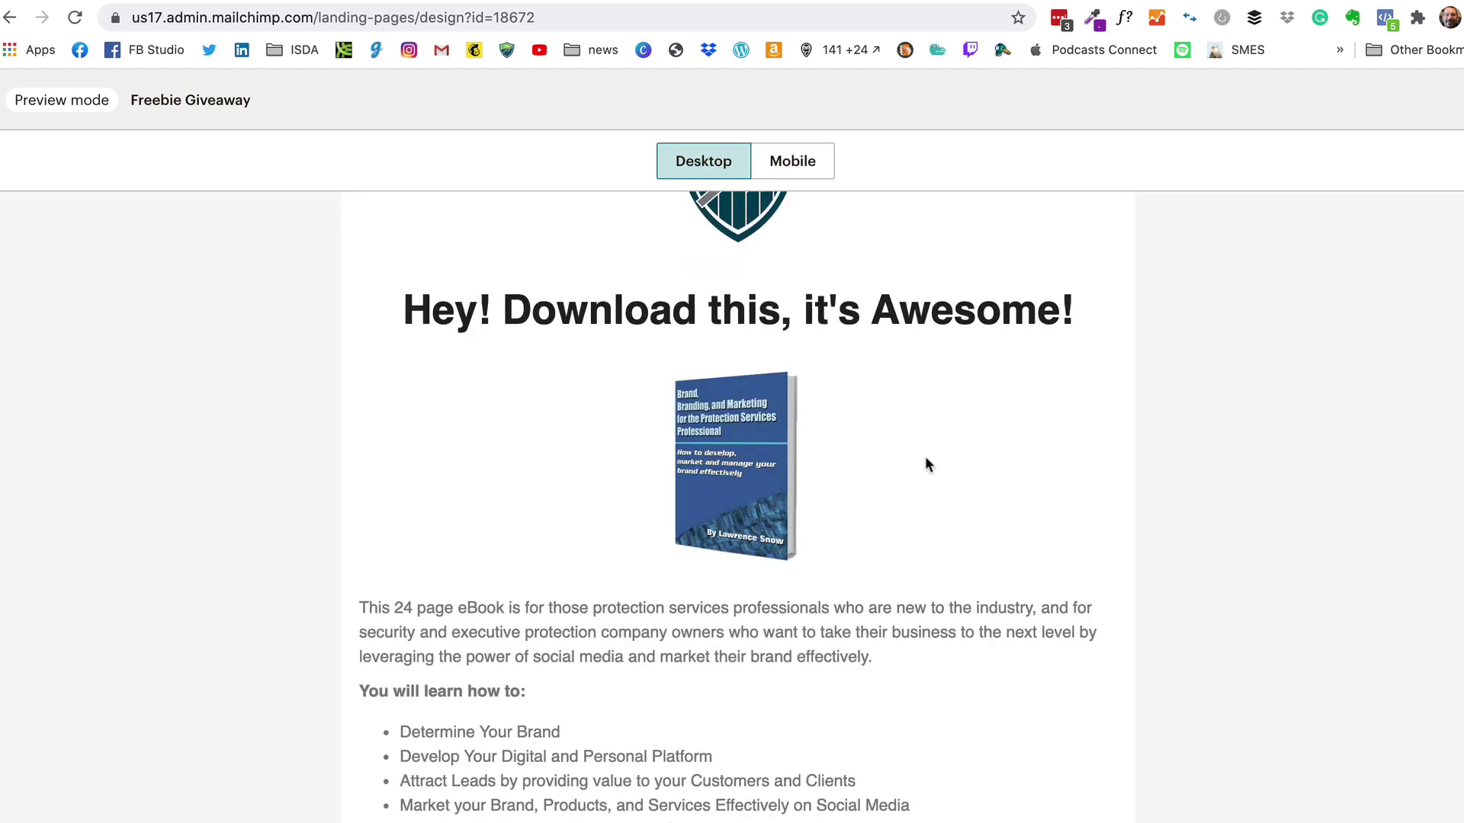
scroll(926, 458, down, 1)
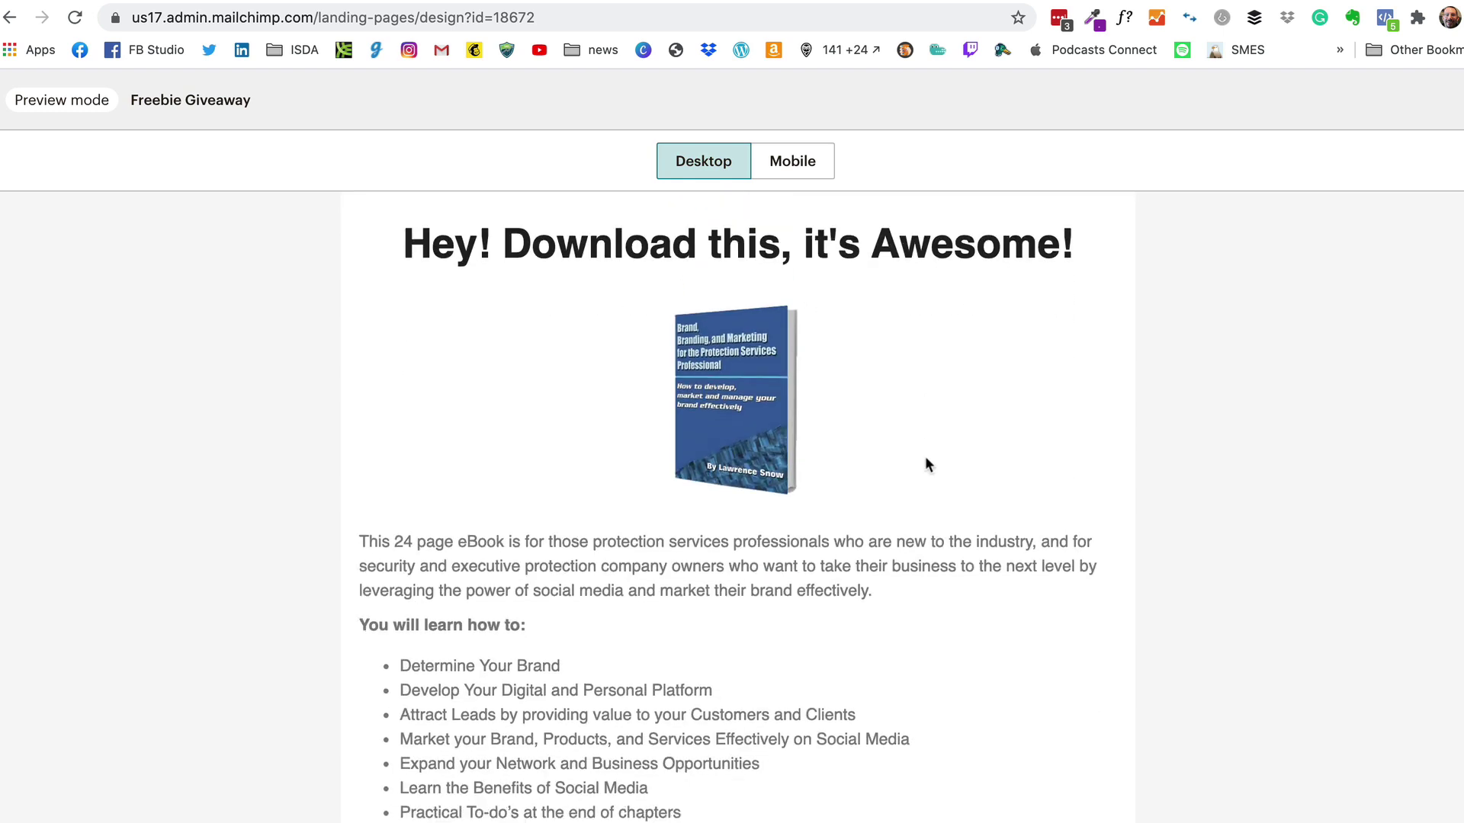
scroll(926, 458, down, 9)
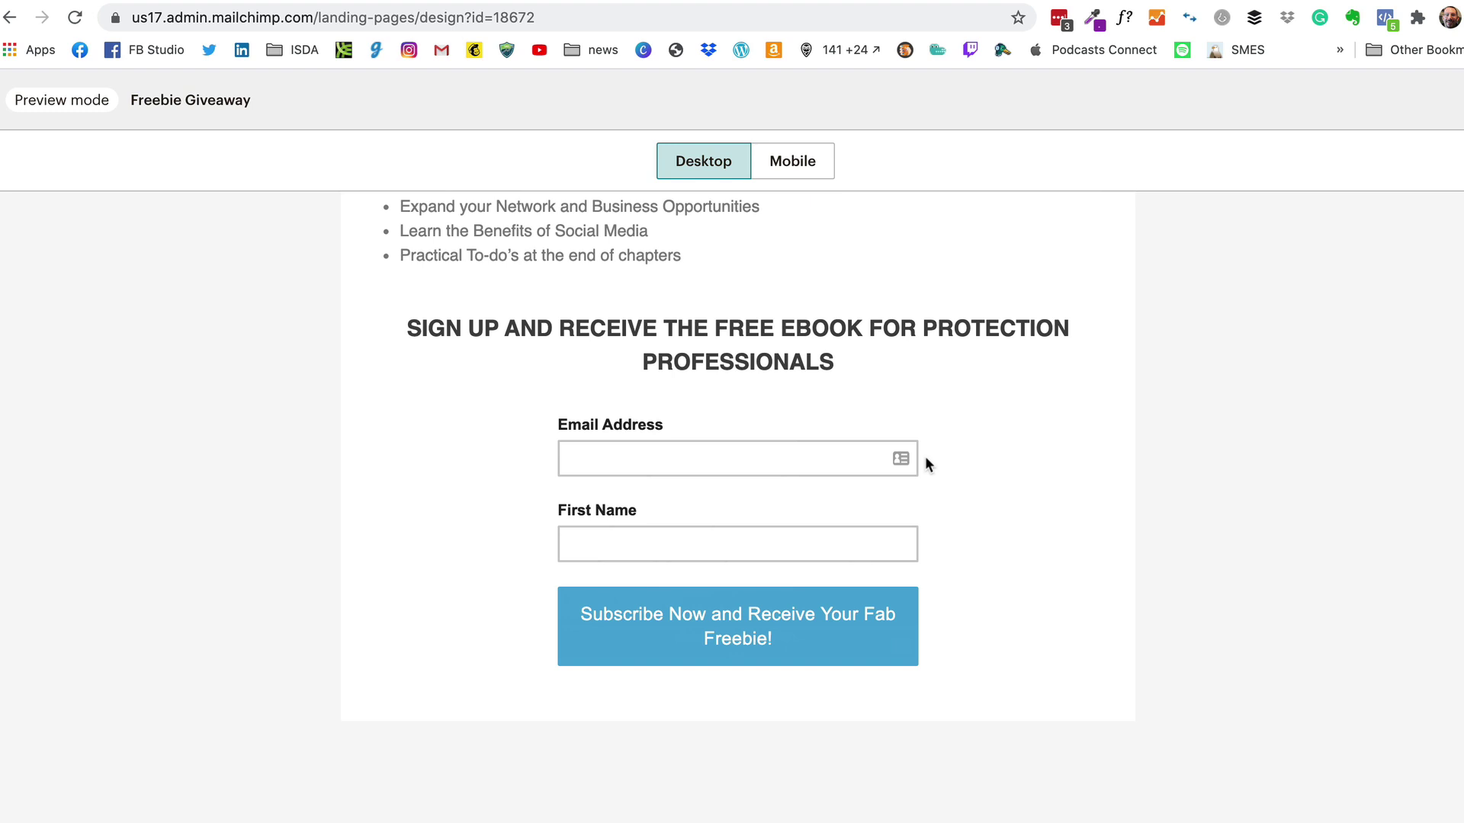
scroll(938, 457, up, 6)
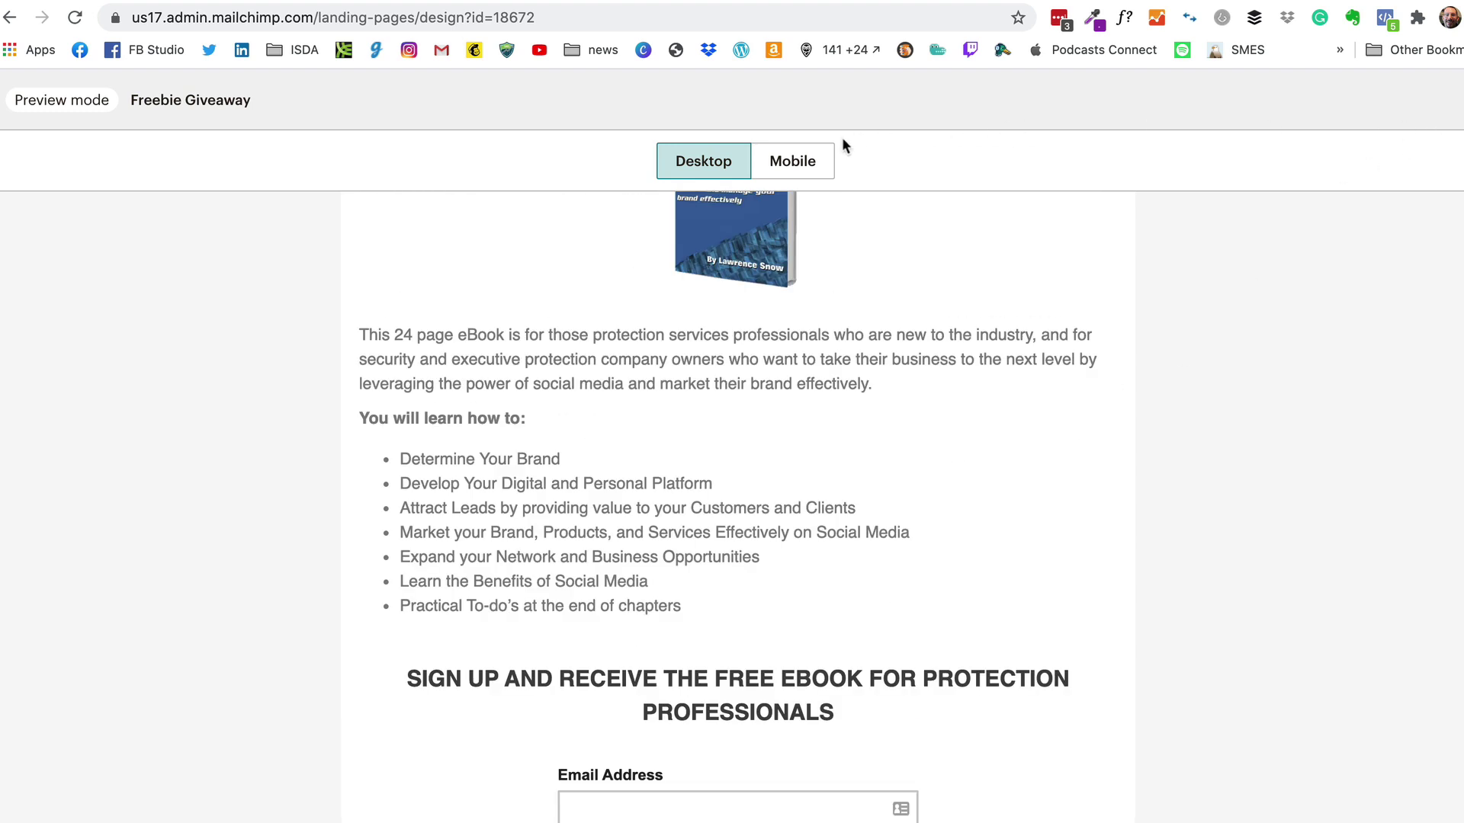
click(829, 156)
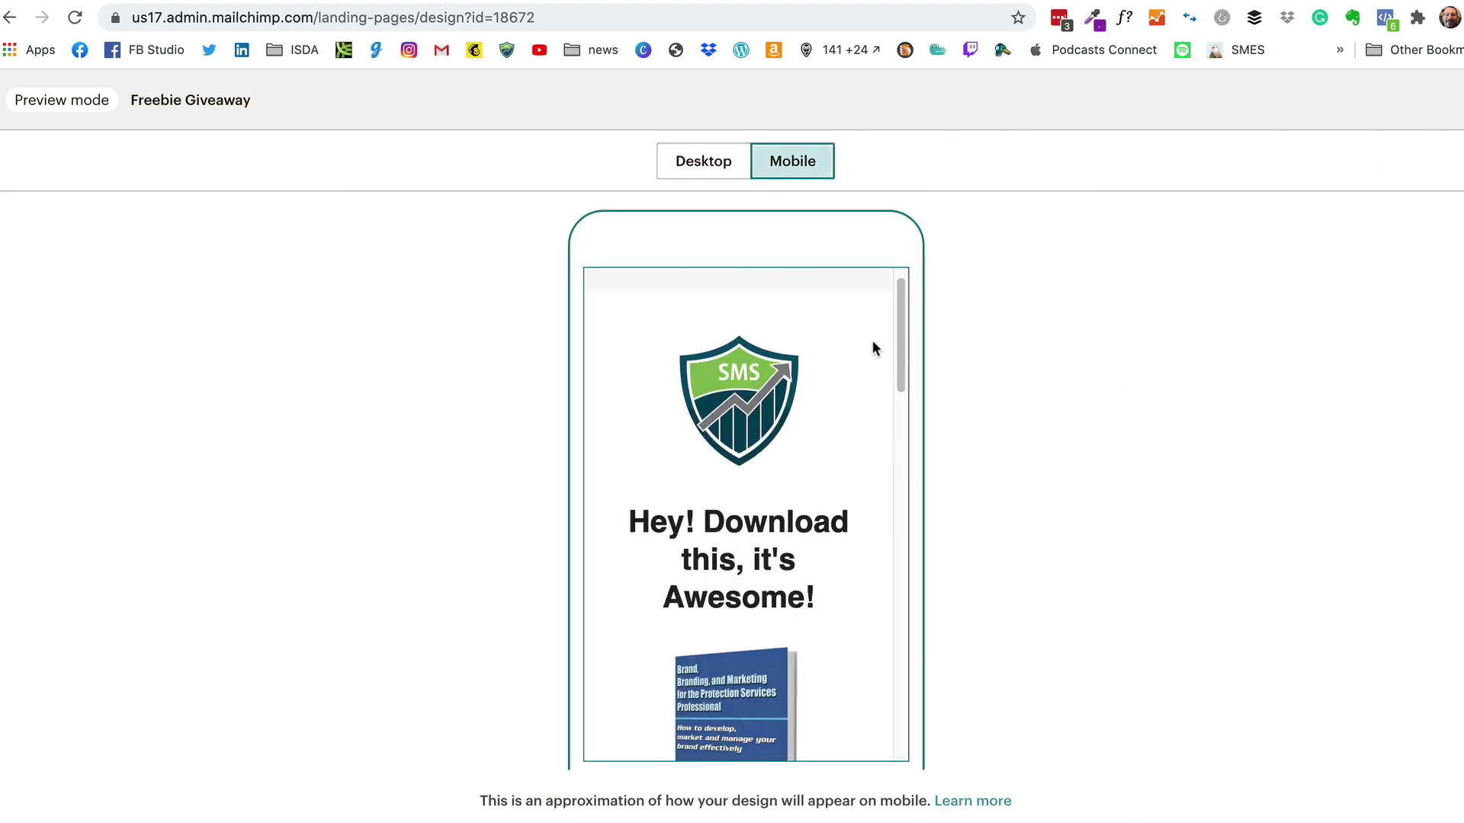
scroll(871, 340, down, 15)
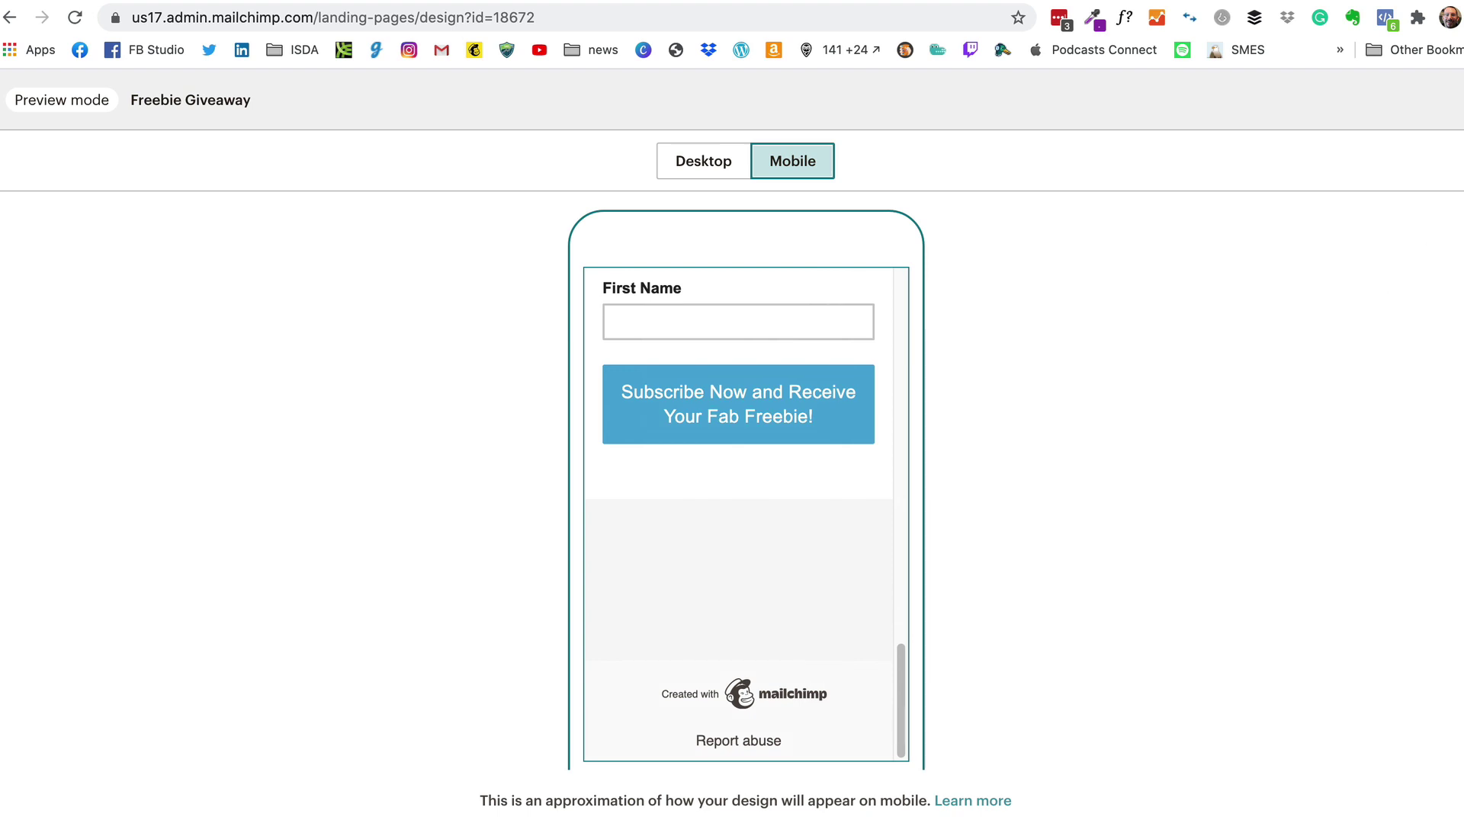
key(Escape)
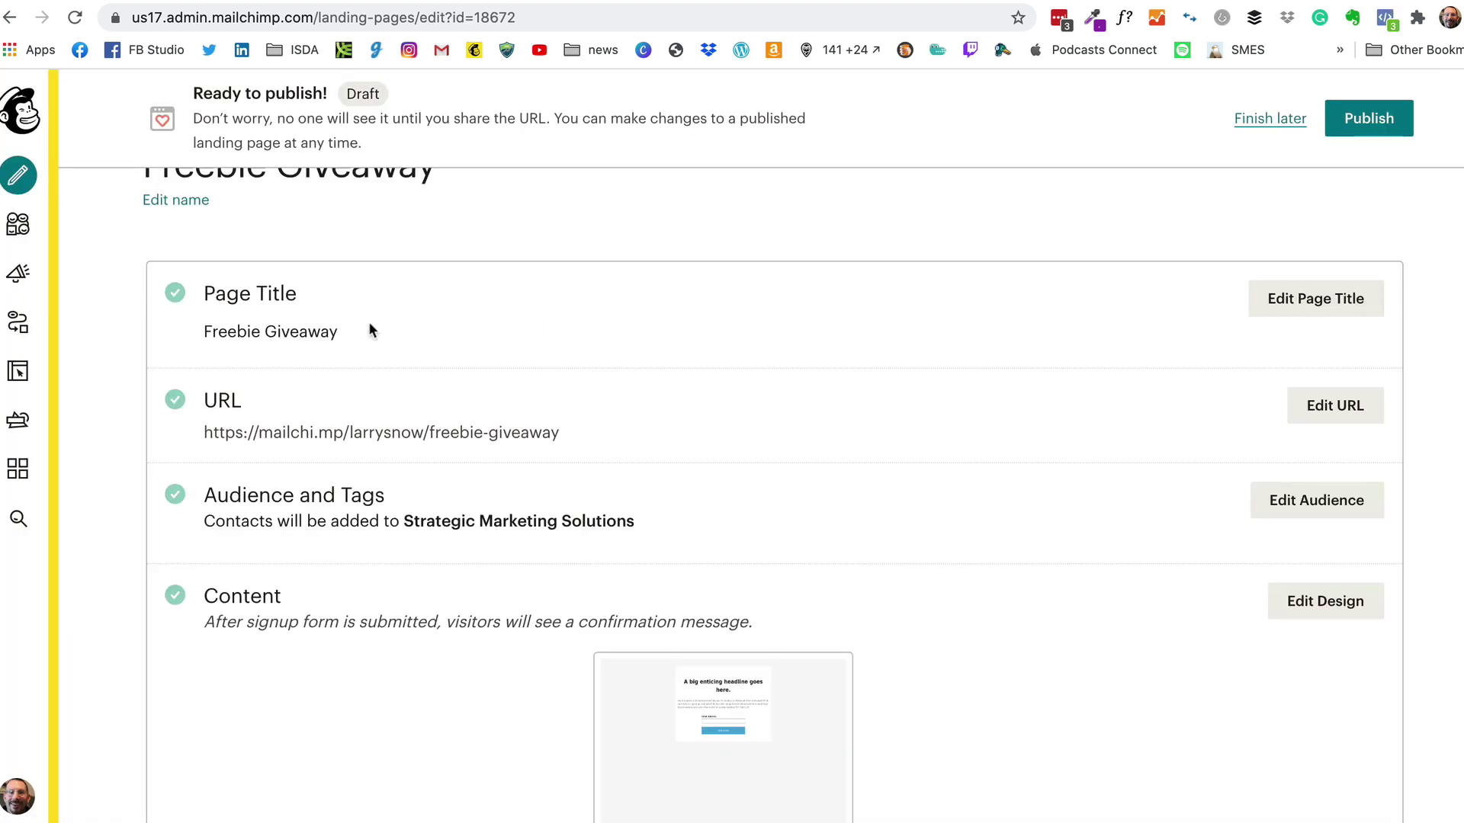
- Set the page's audience settings to tag new signups with ebook-freebie and save
scroll(779, 399, down, 1)
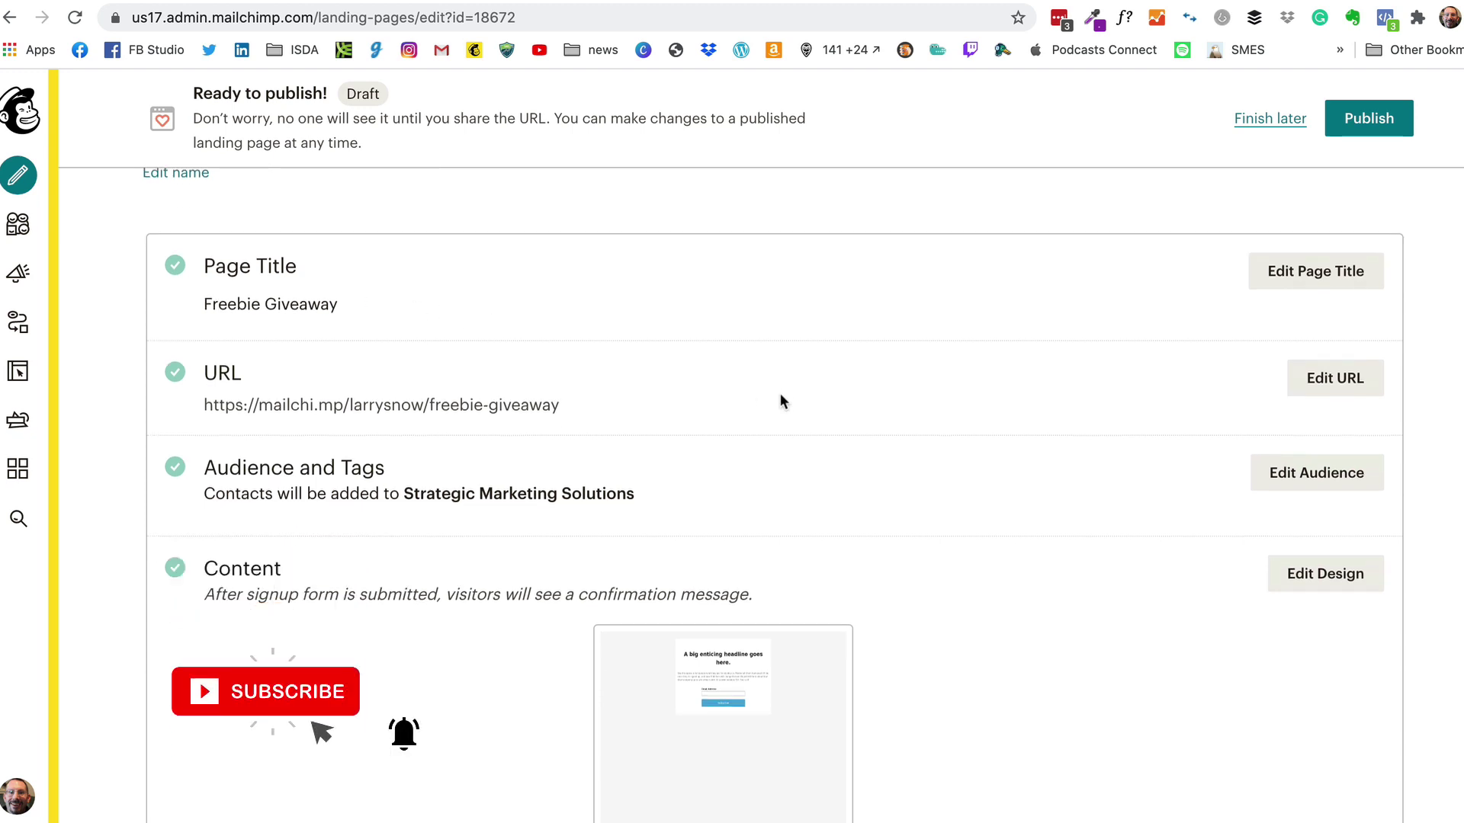
scroll(763, 420, down, 3)
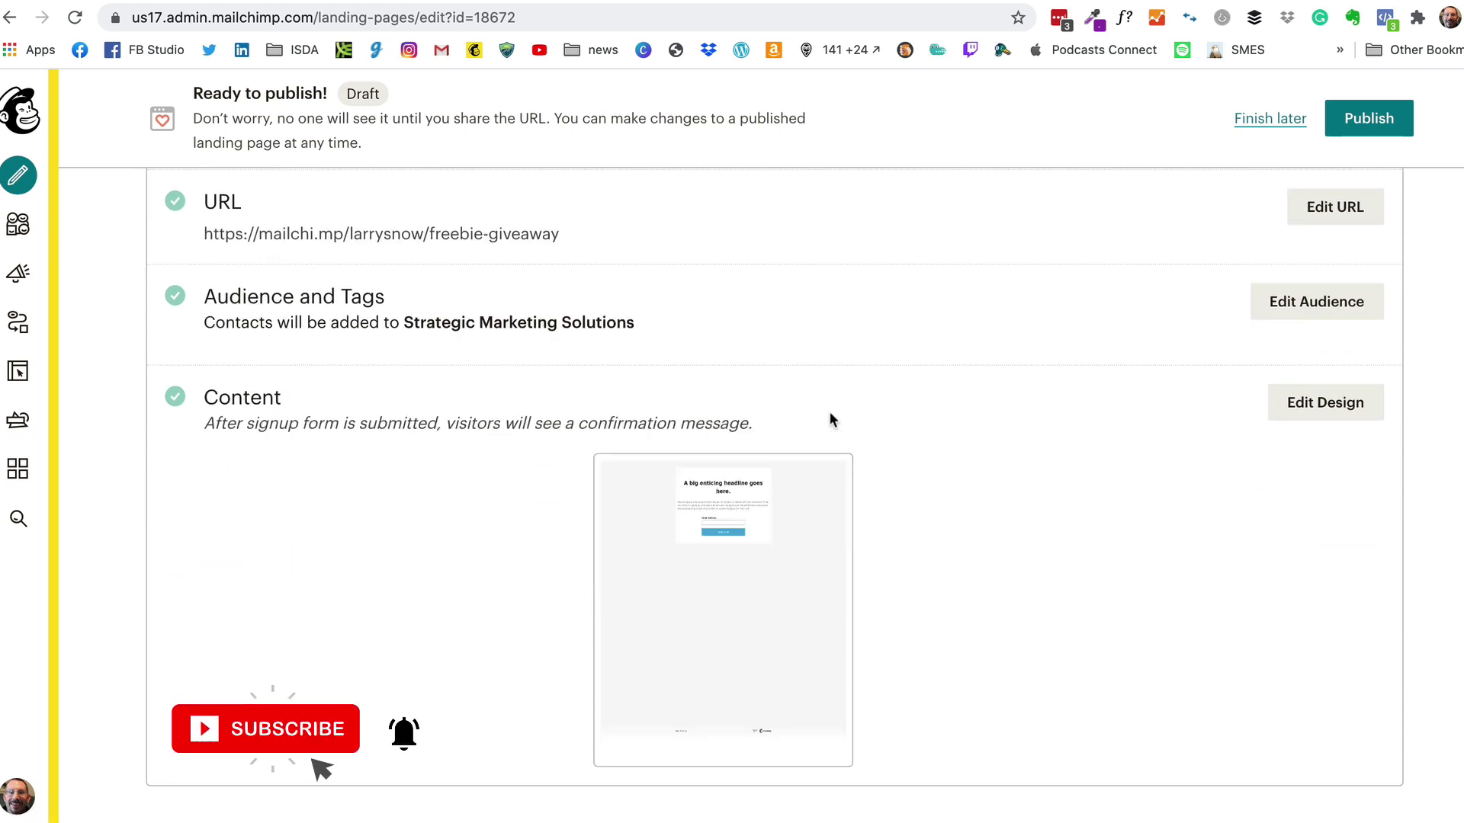
scroll(590, 330, up, 1)
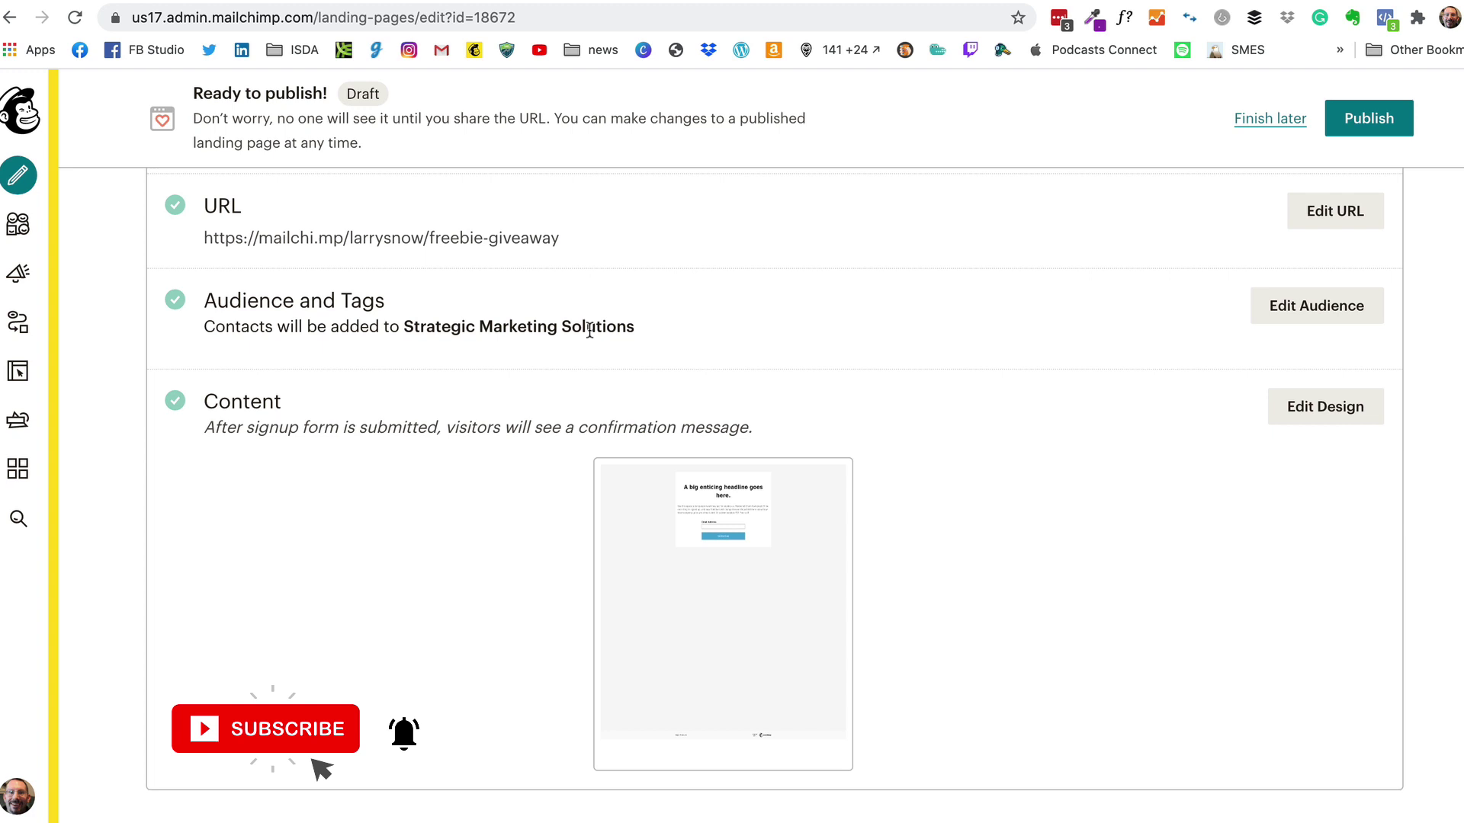
scroll(590, 330, up, 1)
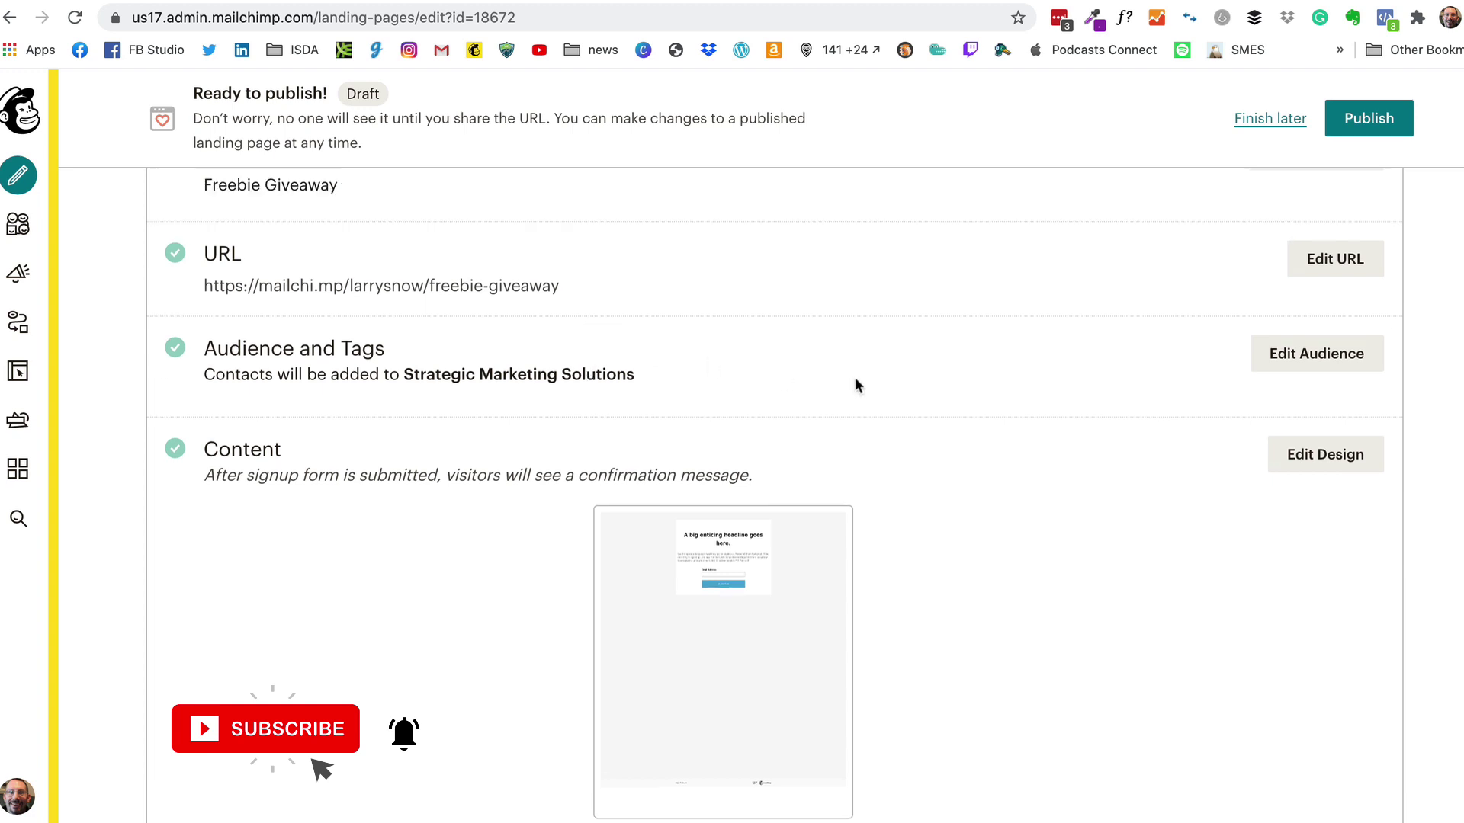
click(1344, 357)
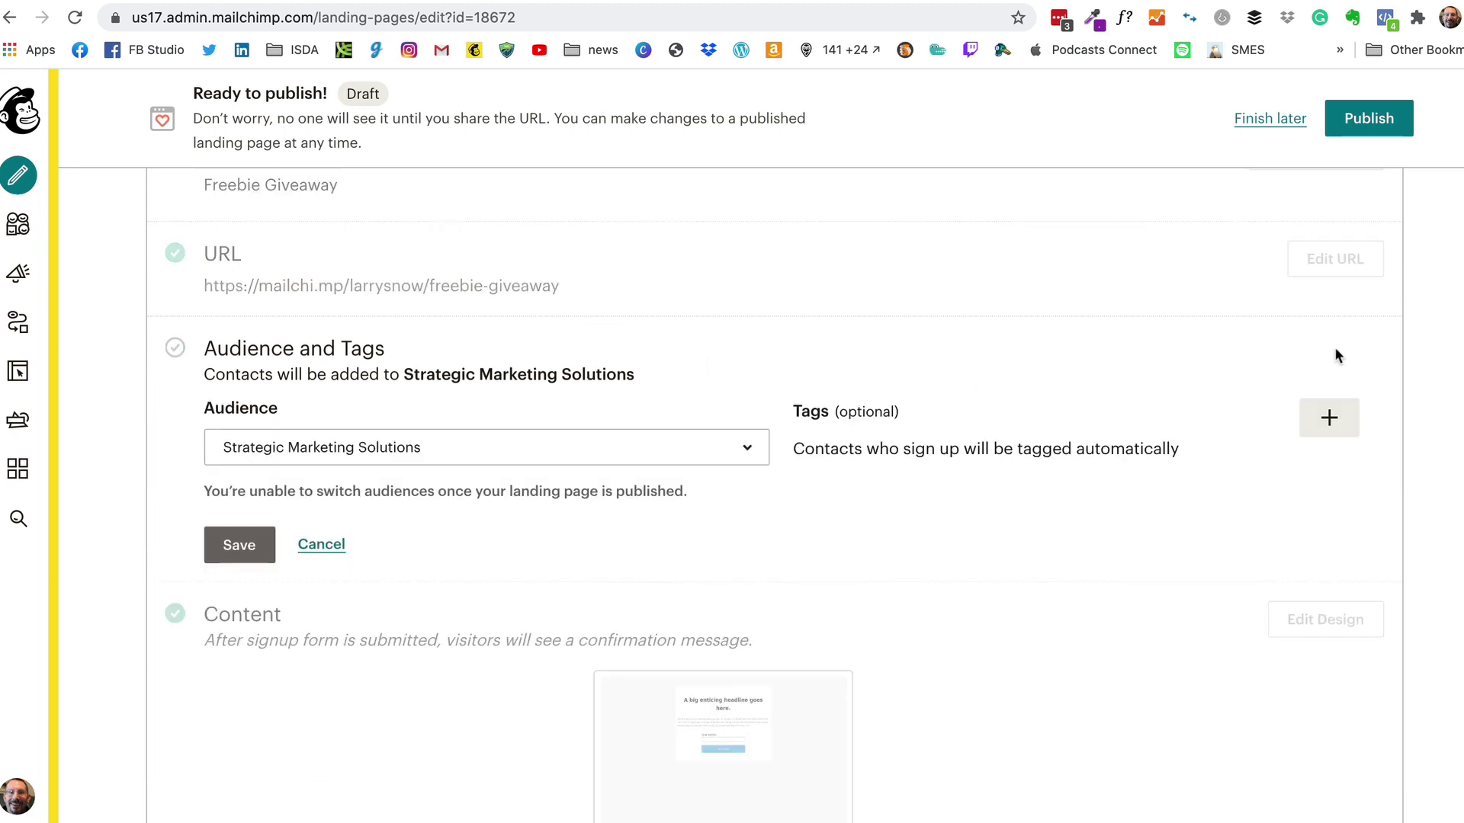
click(1339, 418)
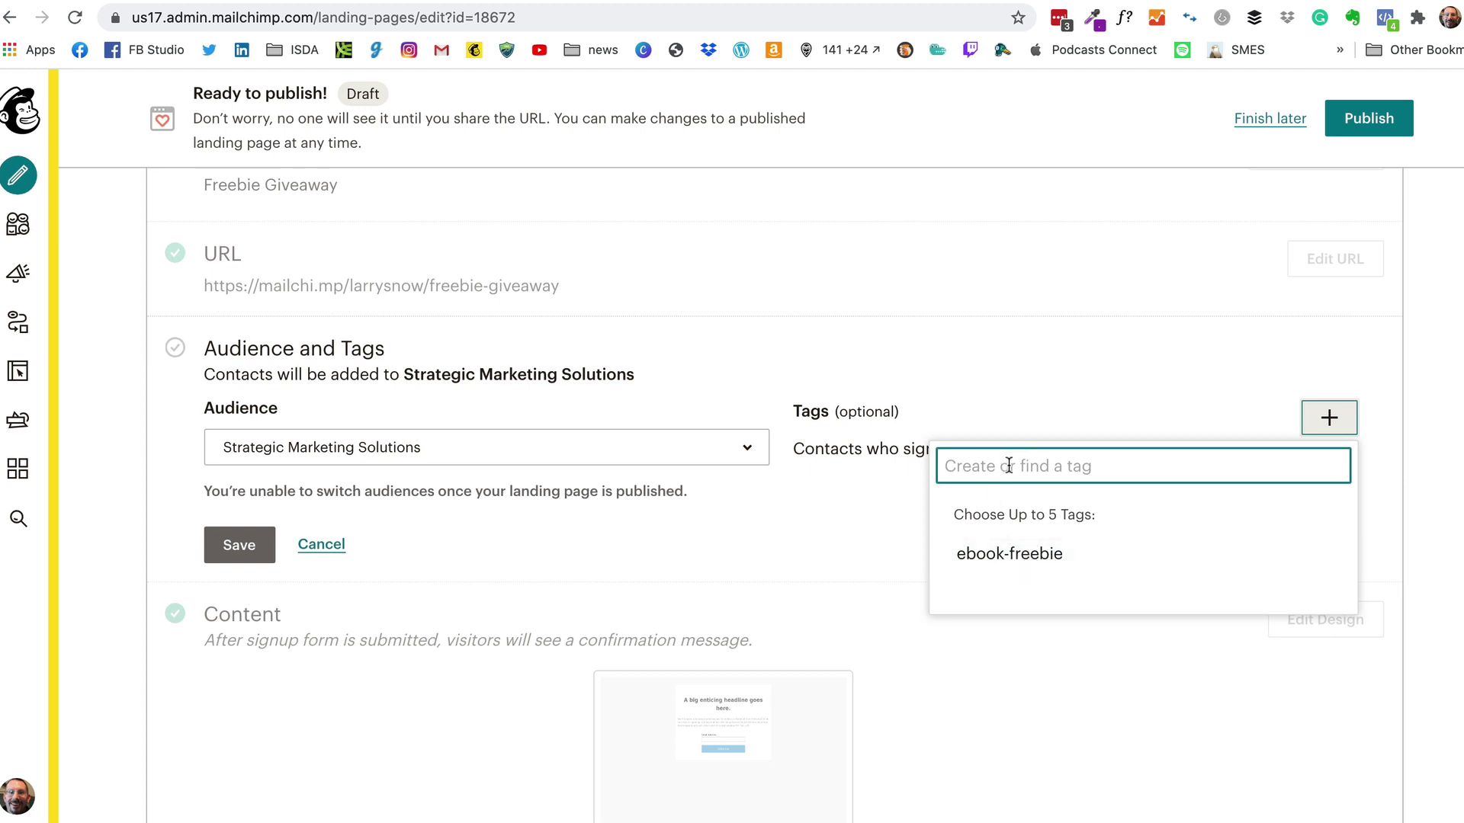
click(1021, 564)
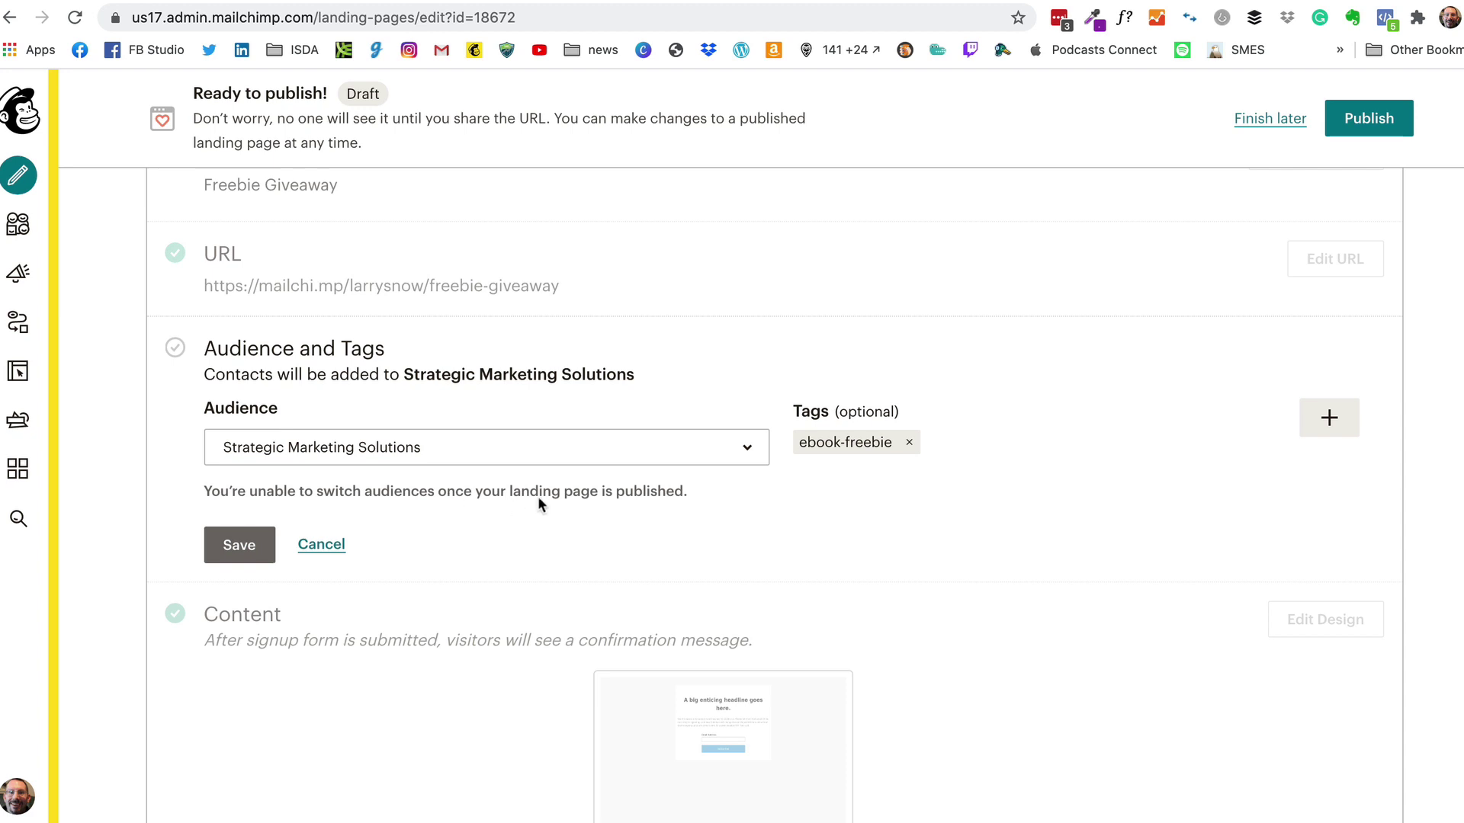
click(246, 546)
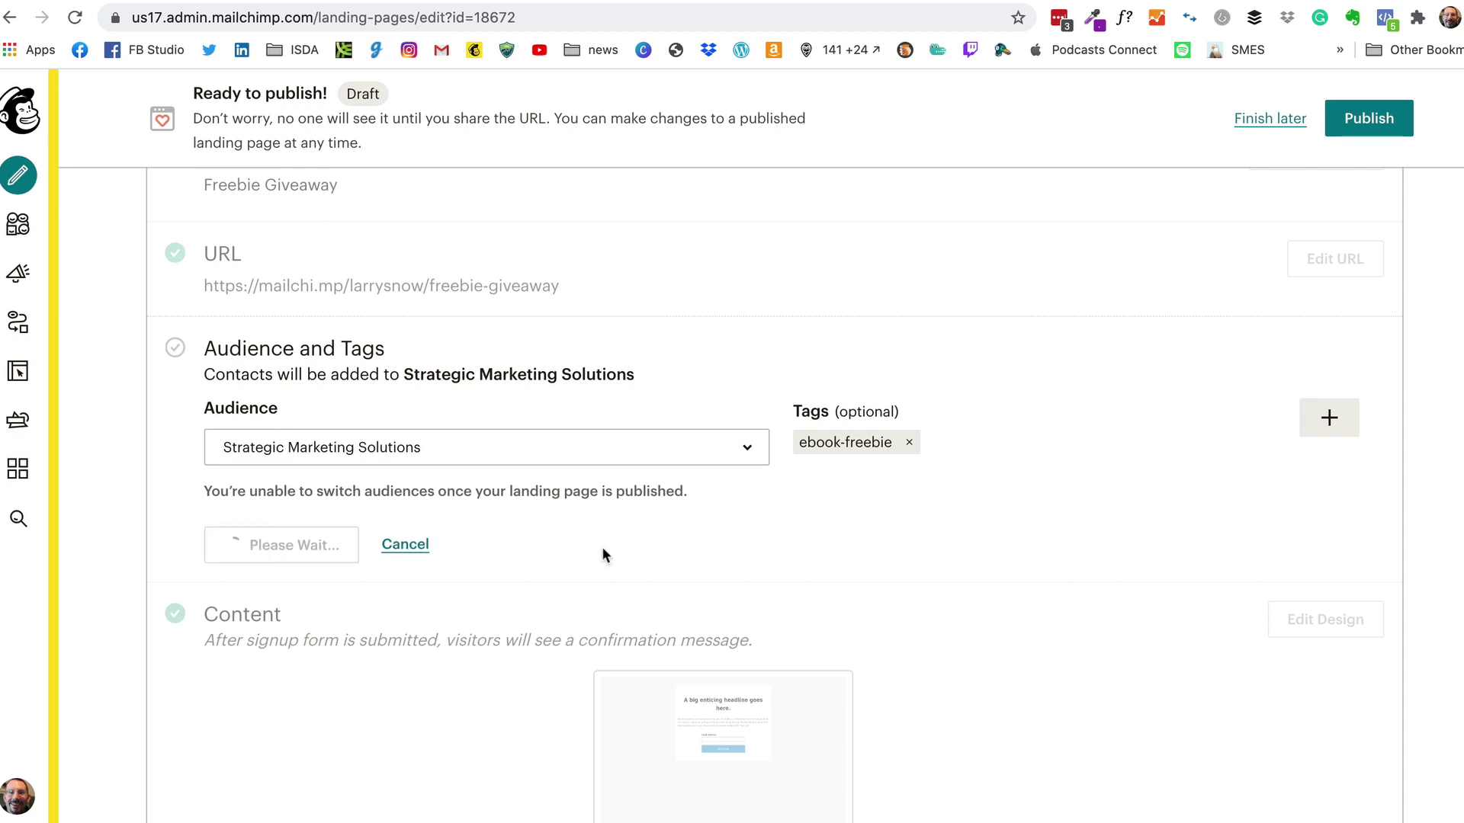
scroll(991, 568, down, 2)
scroll(994, 568, down, 5)
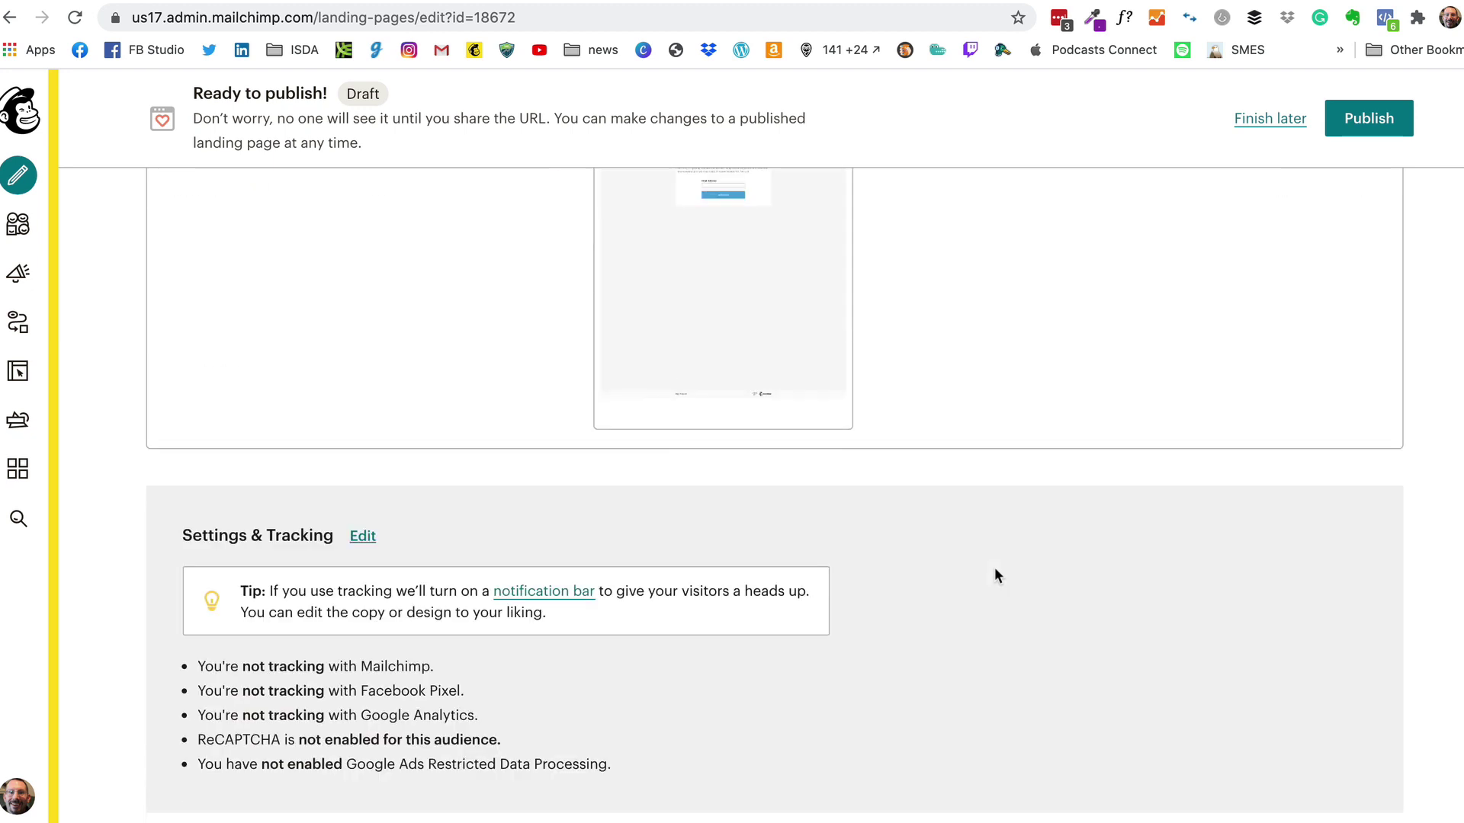
scroll(994, 567, up, 7)
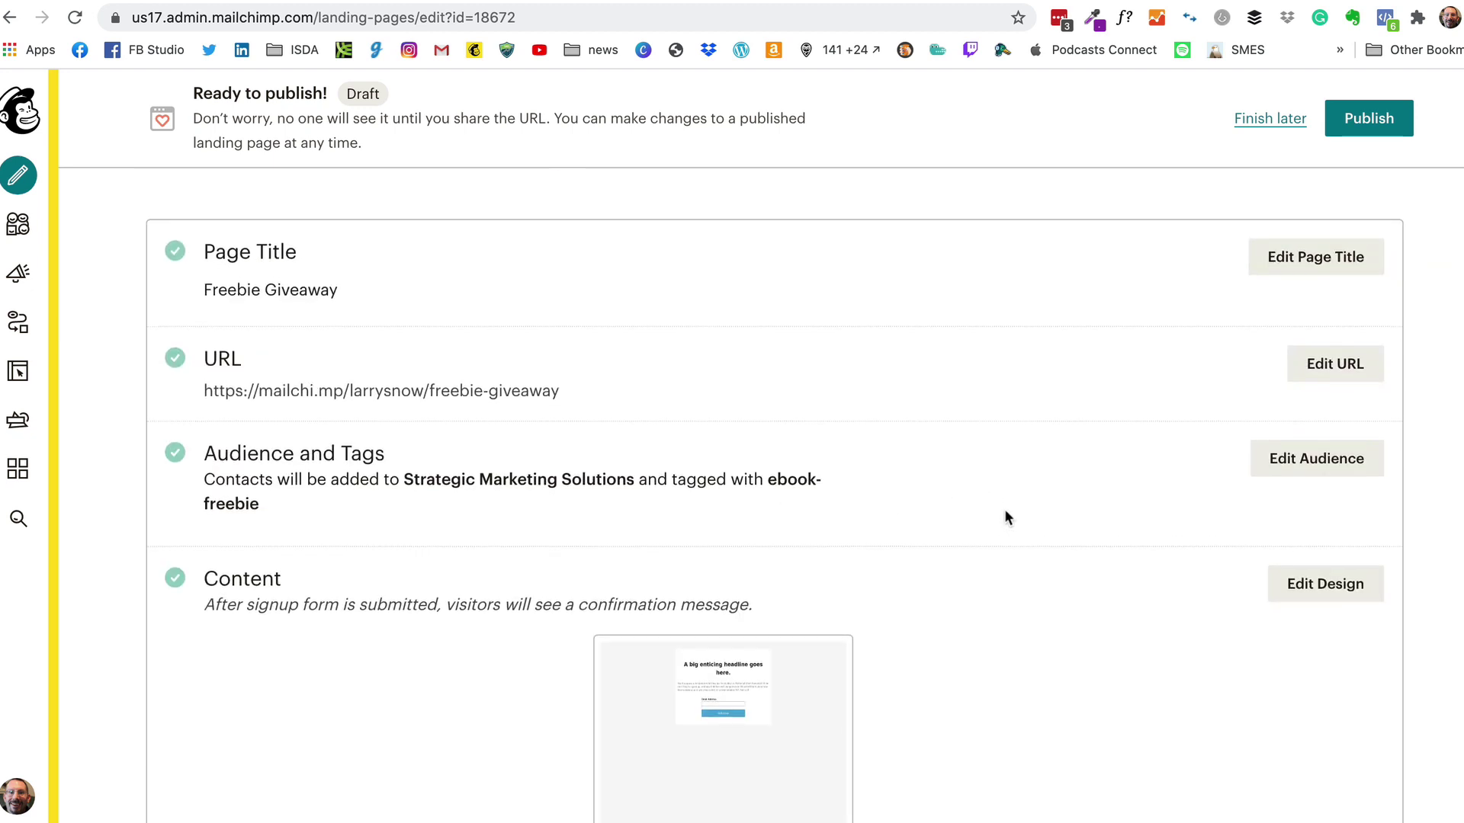
scroll(1004, 511, down, 6)
scroll(1005, 517, up, 10)
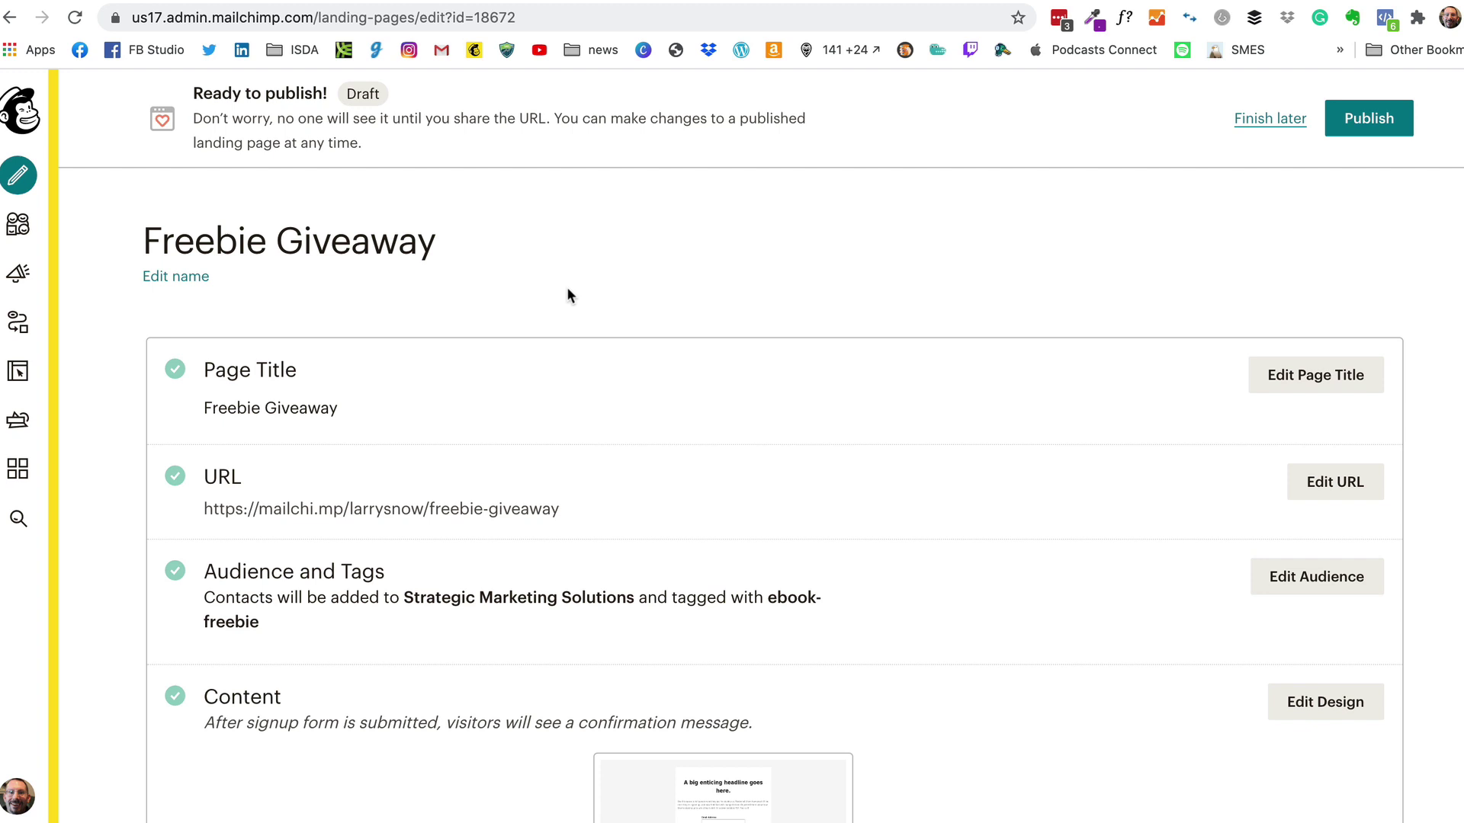
- Start a classic 'Email subscribers when they're tagged' automation named freebie-automation
click(18, 322)
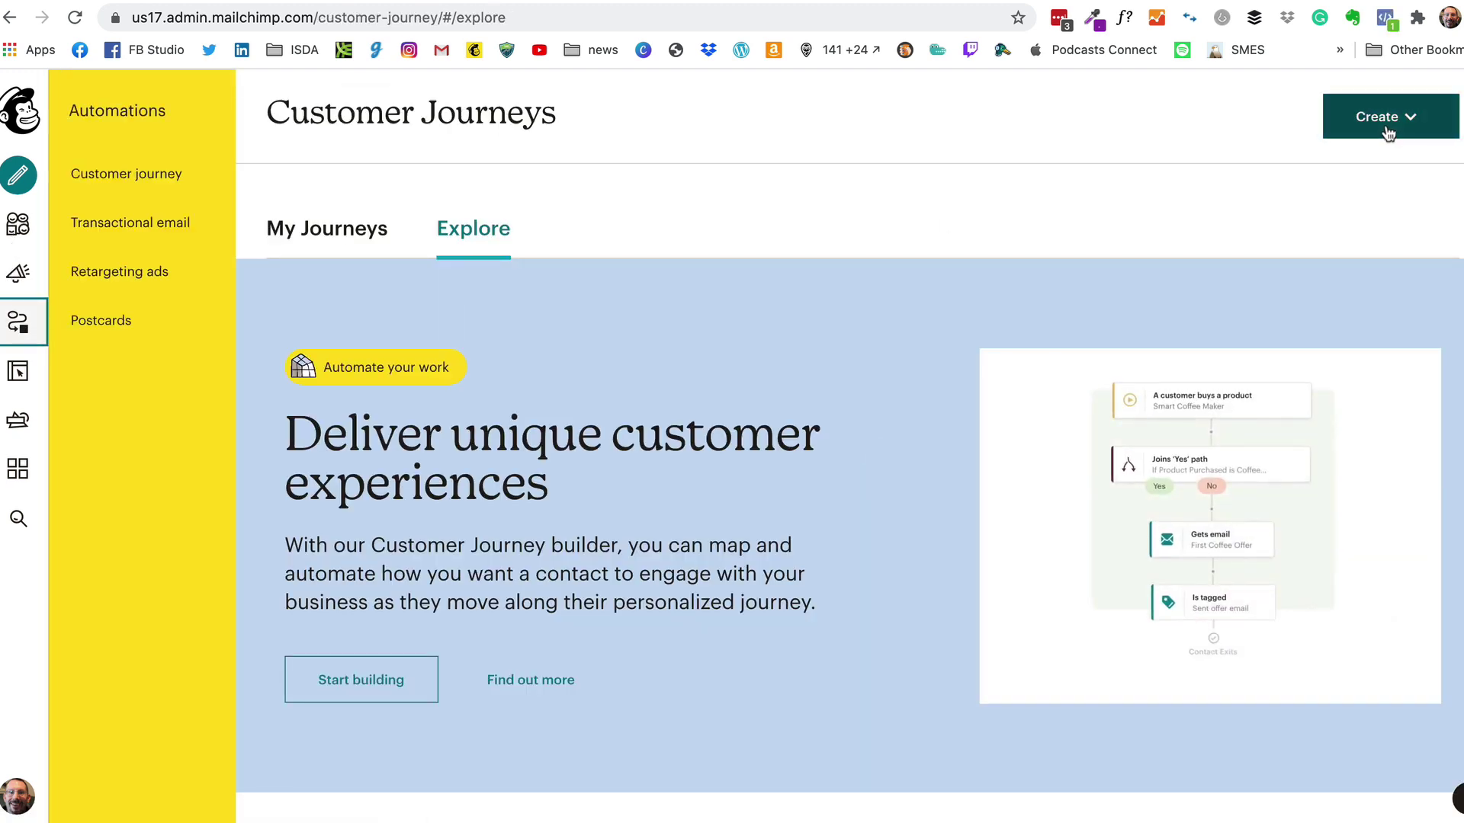
click(1388, 131)
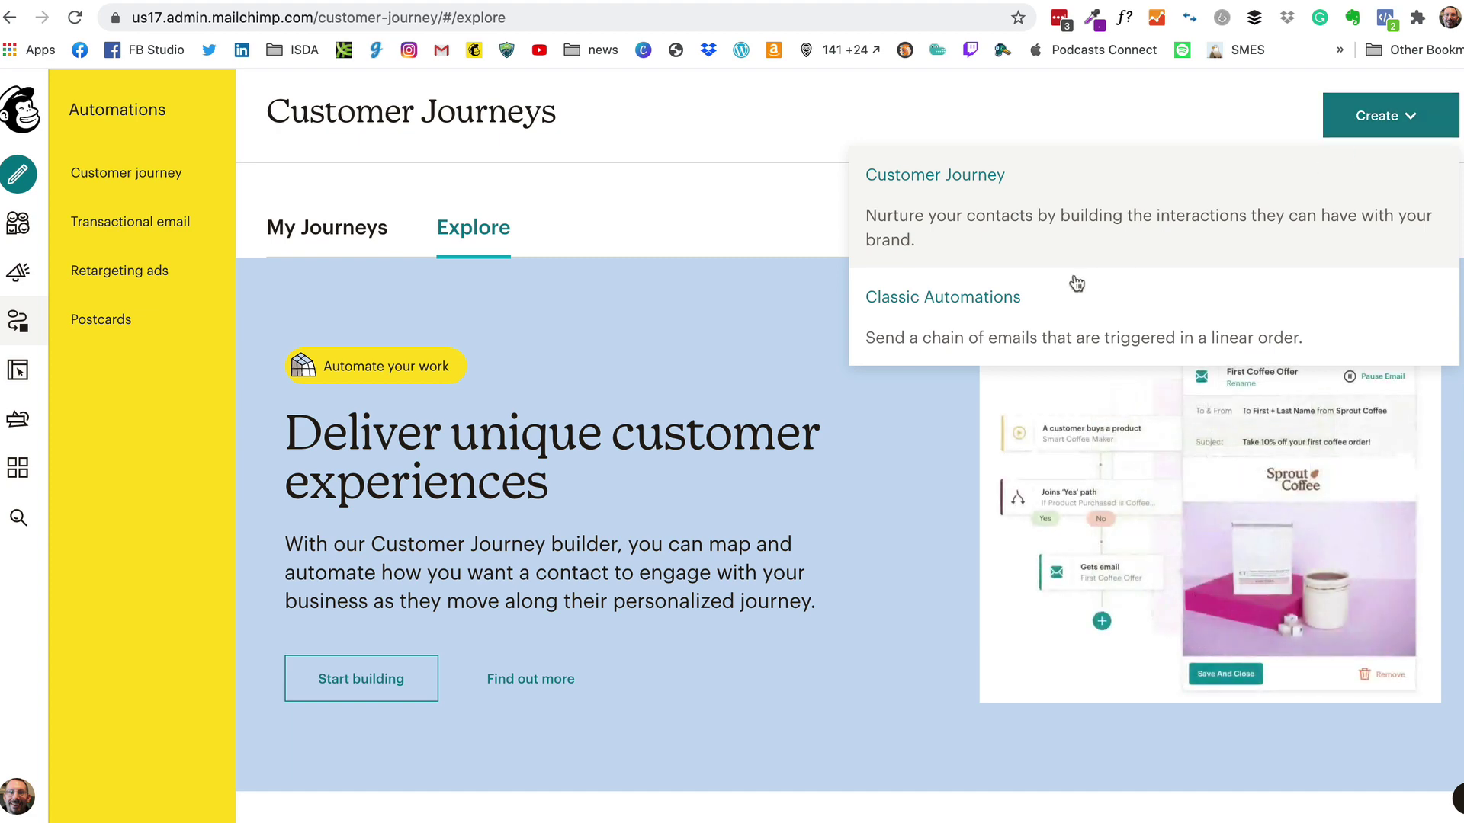
click(1005, 304)
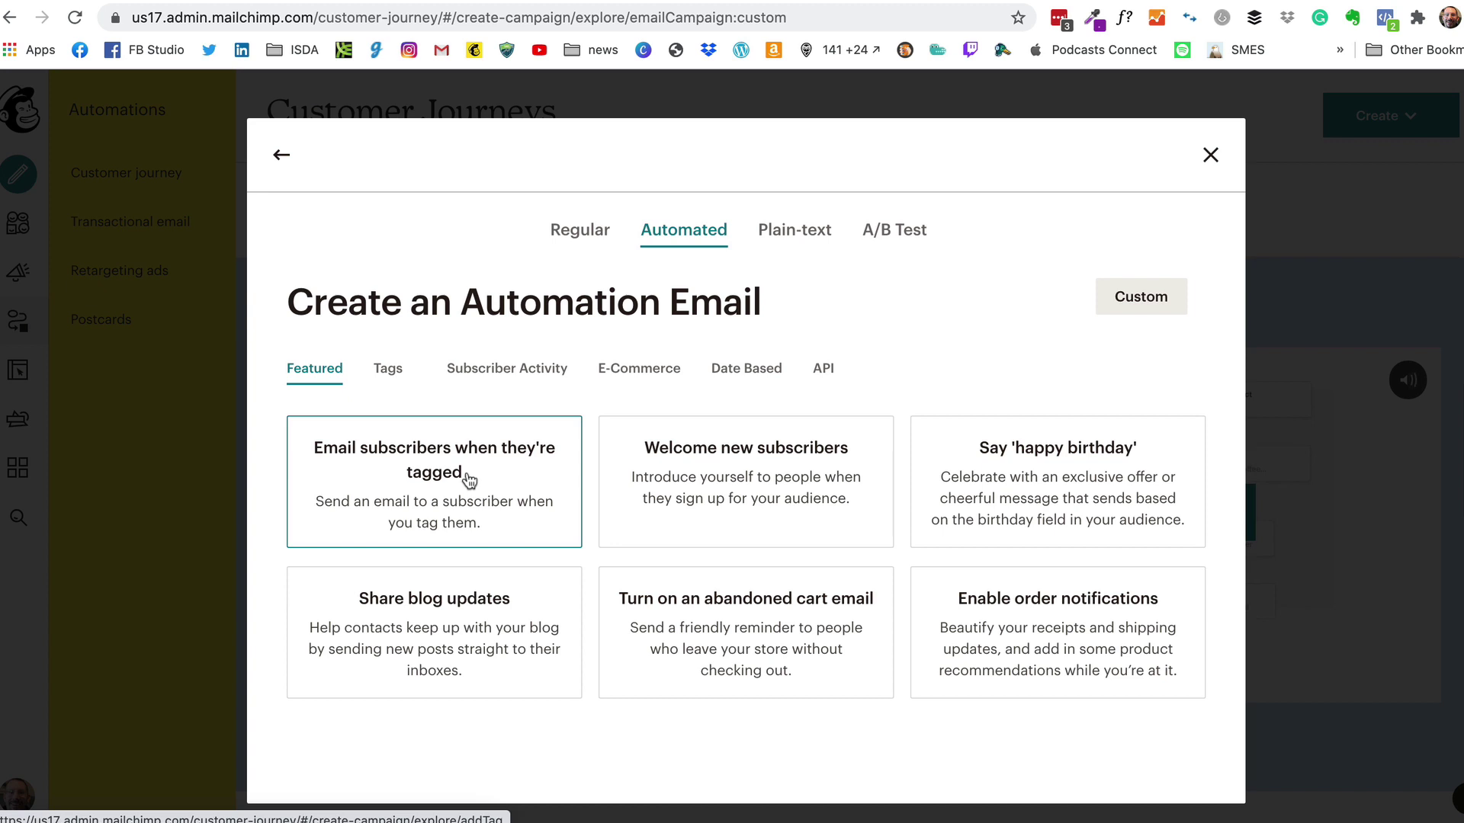
click(469, 479)
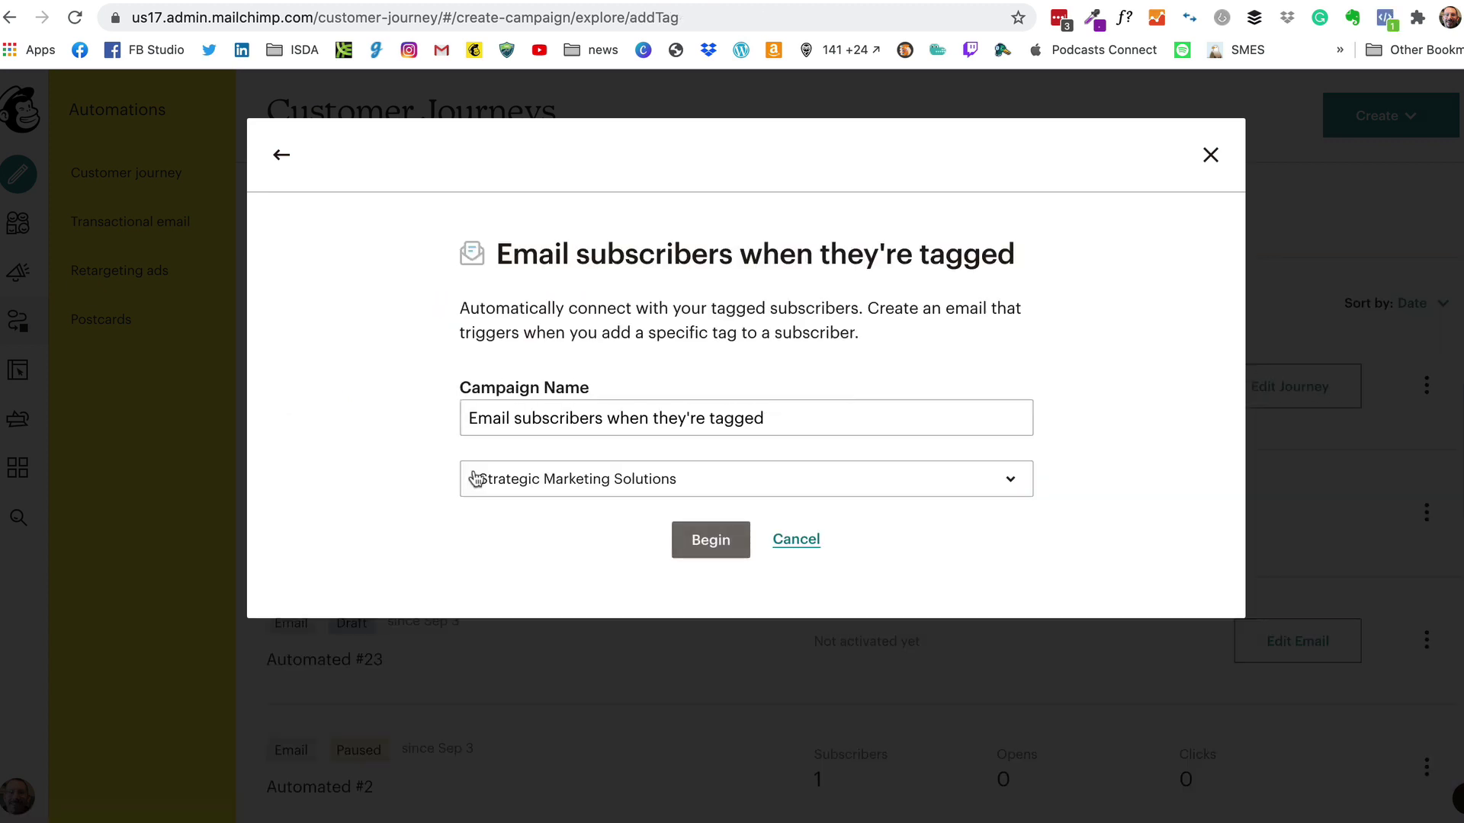
drag(803, 405, 351, 416)
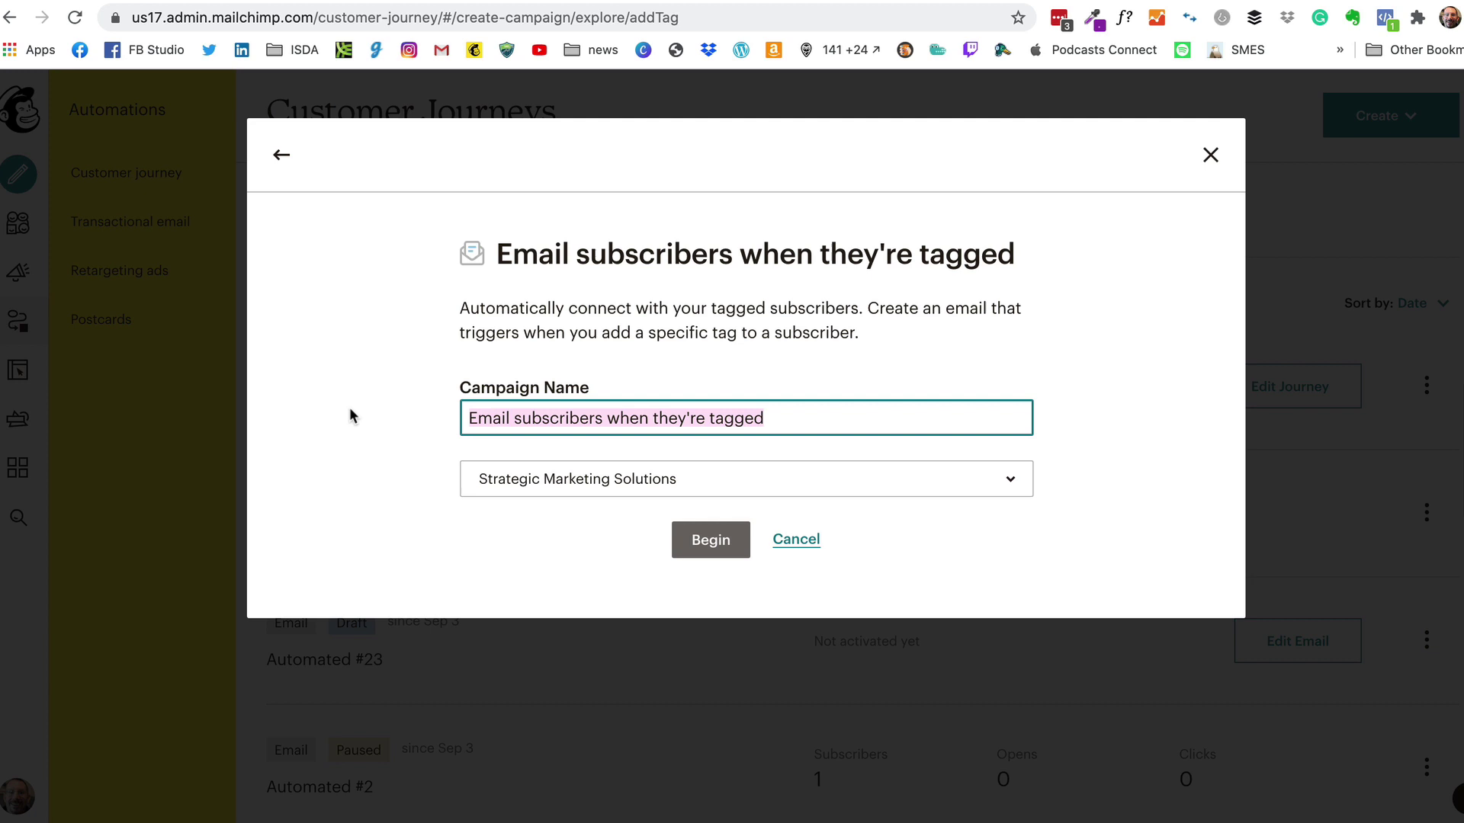
text(Fre)
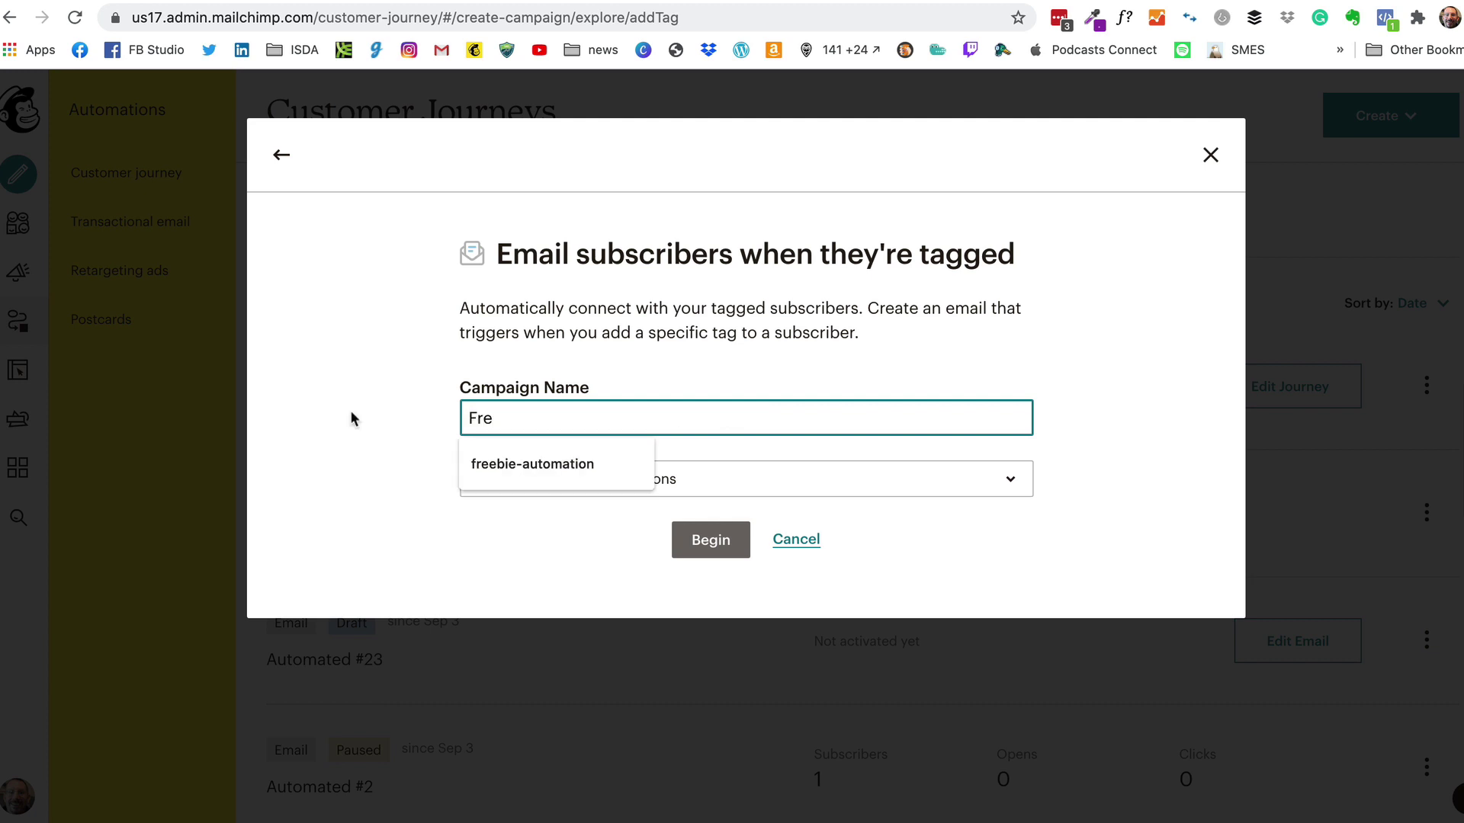
click(474, 465)
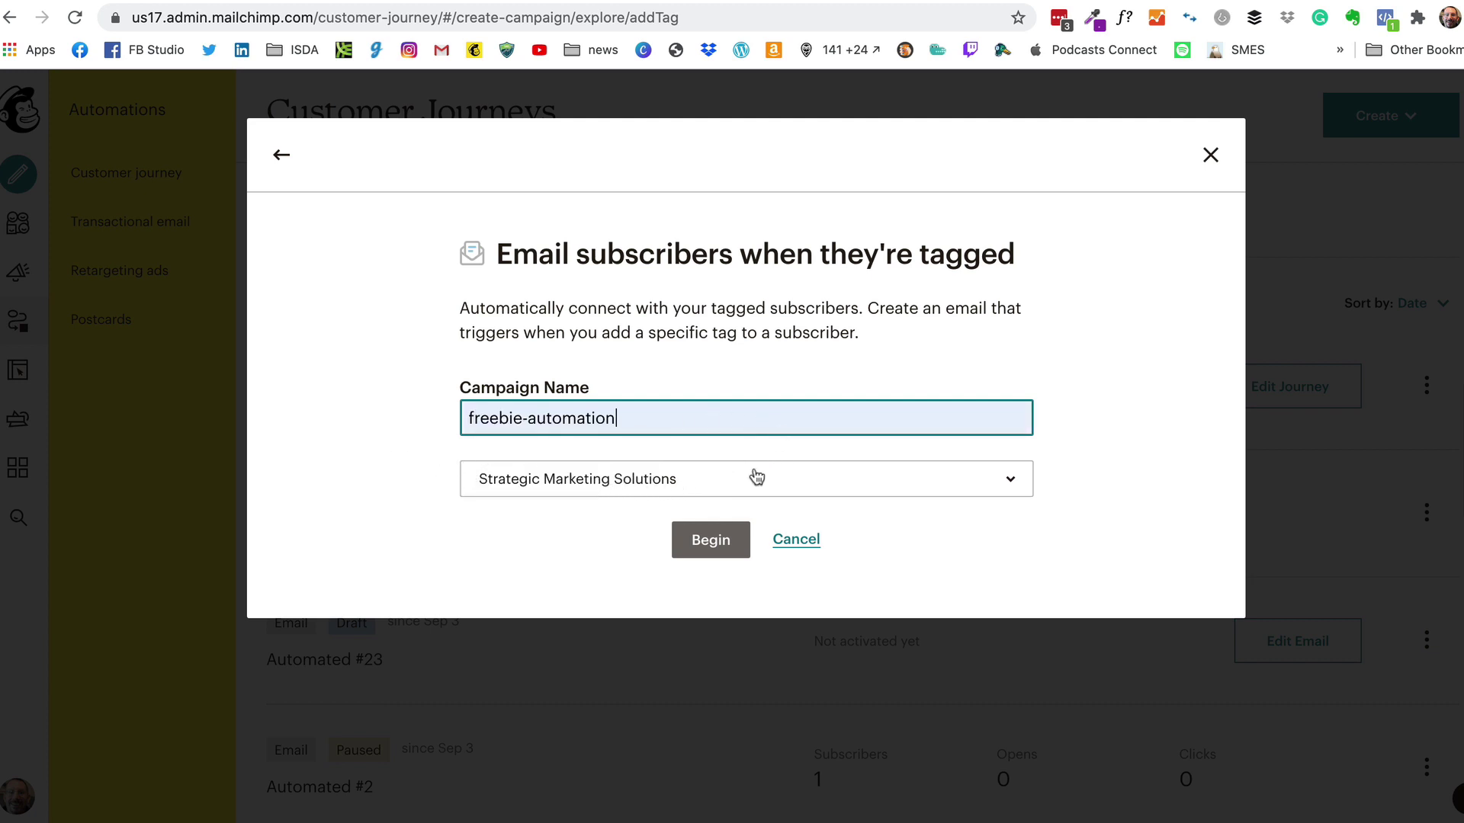
click(709, 541)
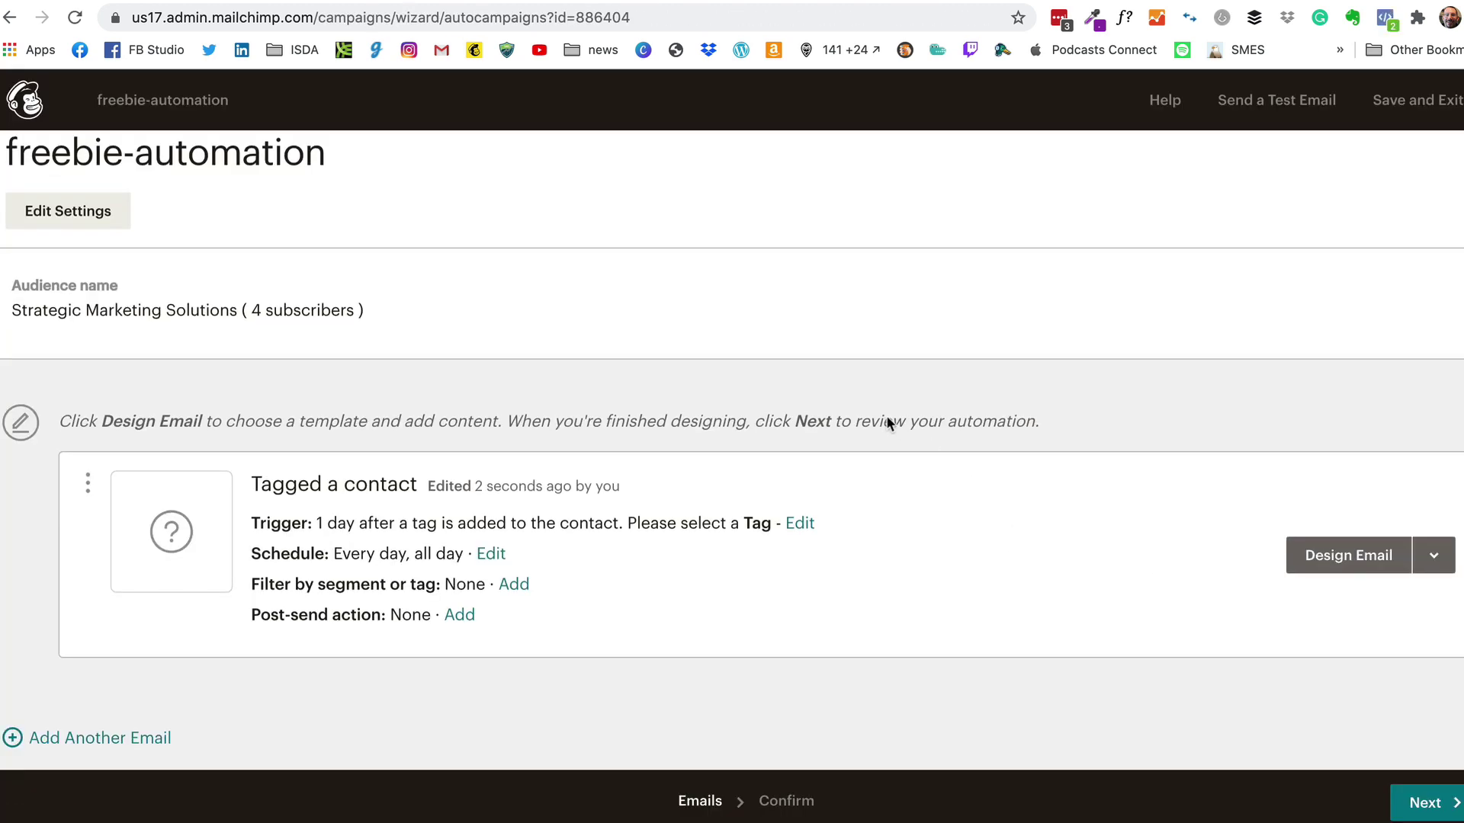
- Set the trigger tag to ebook-freebie with delay 'immediately' and update the trigger
click(801, 526)
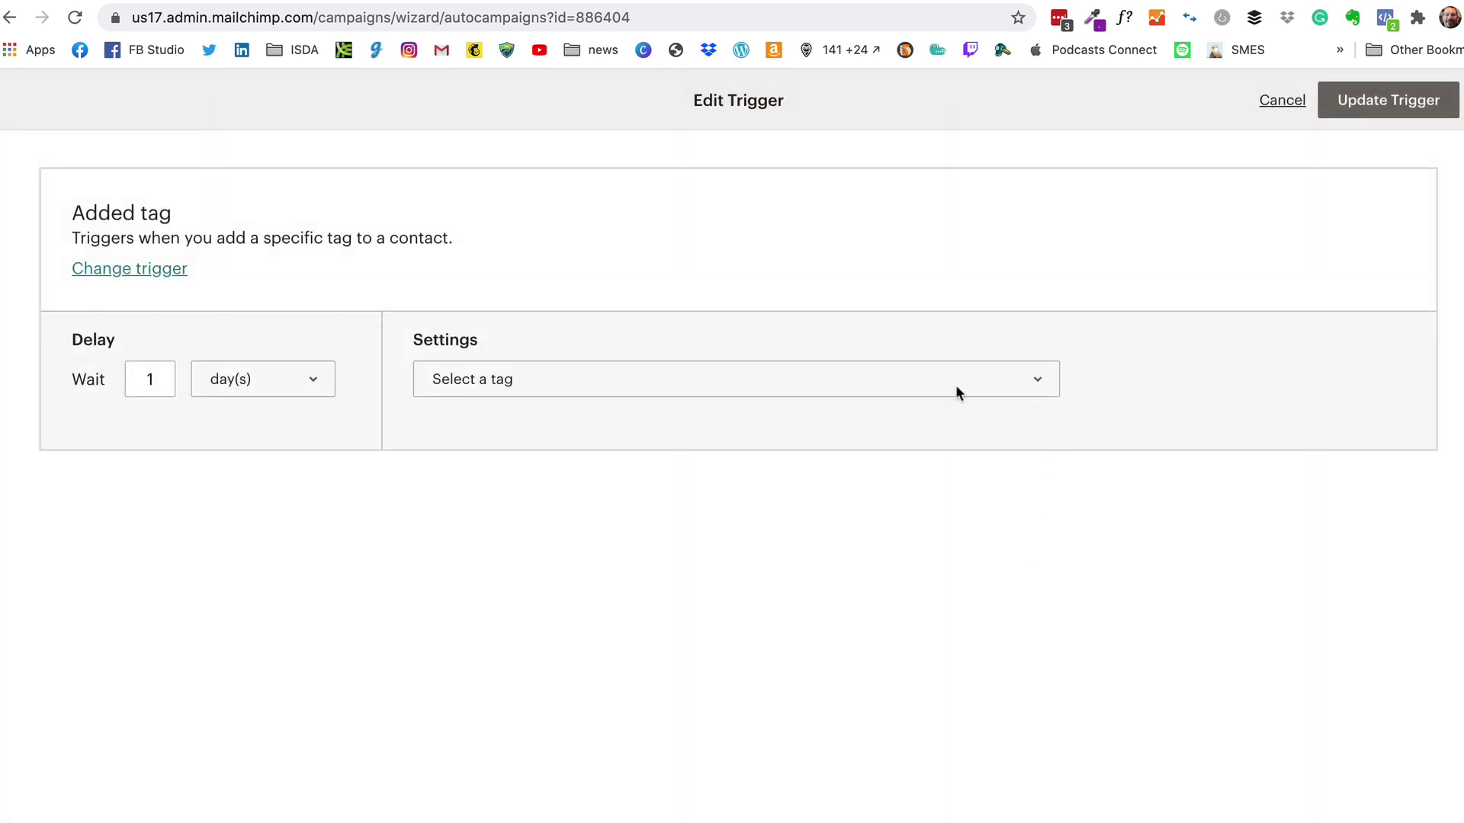
click(1039, 379)
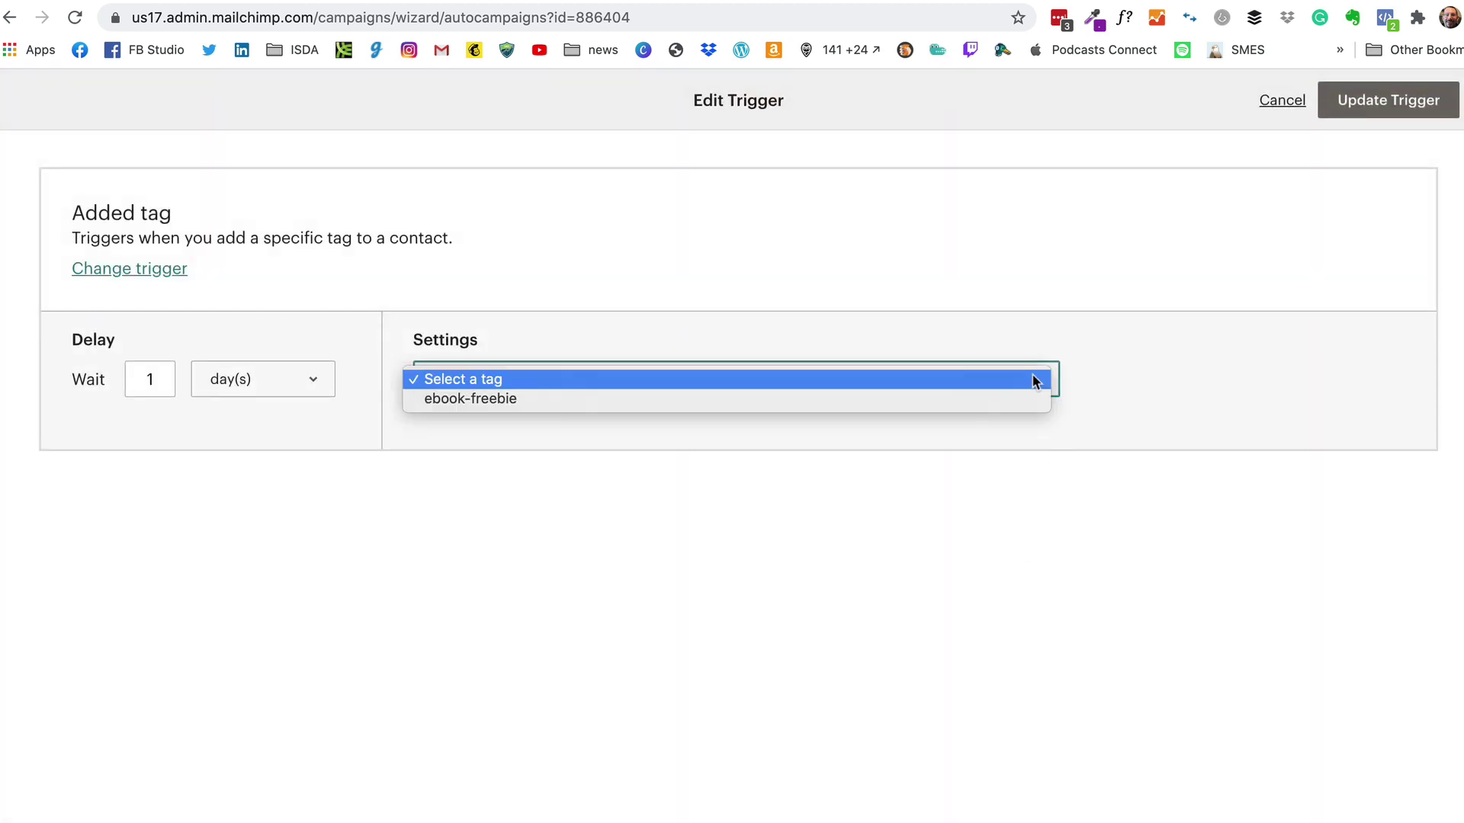
click(858, 401)
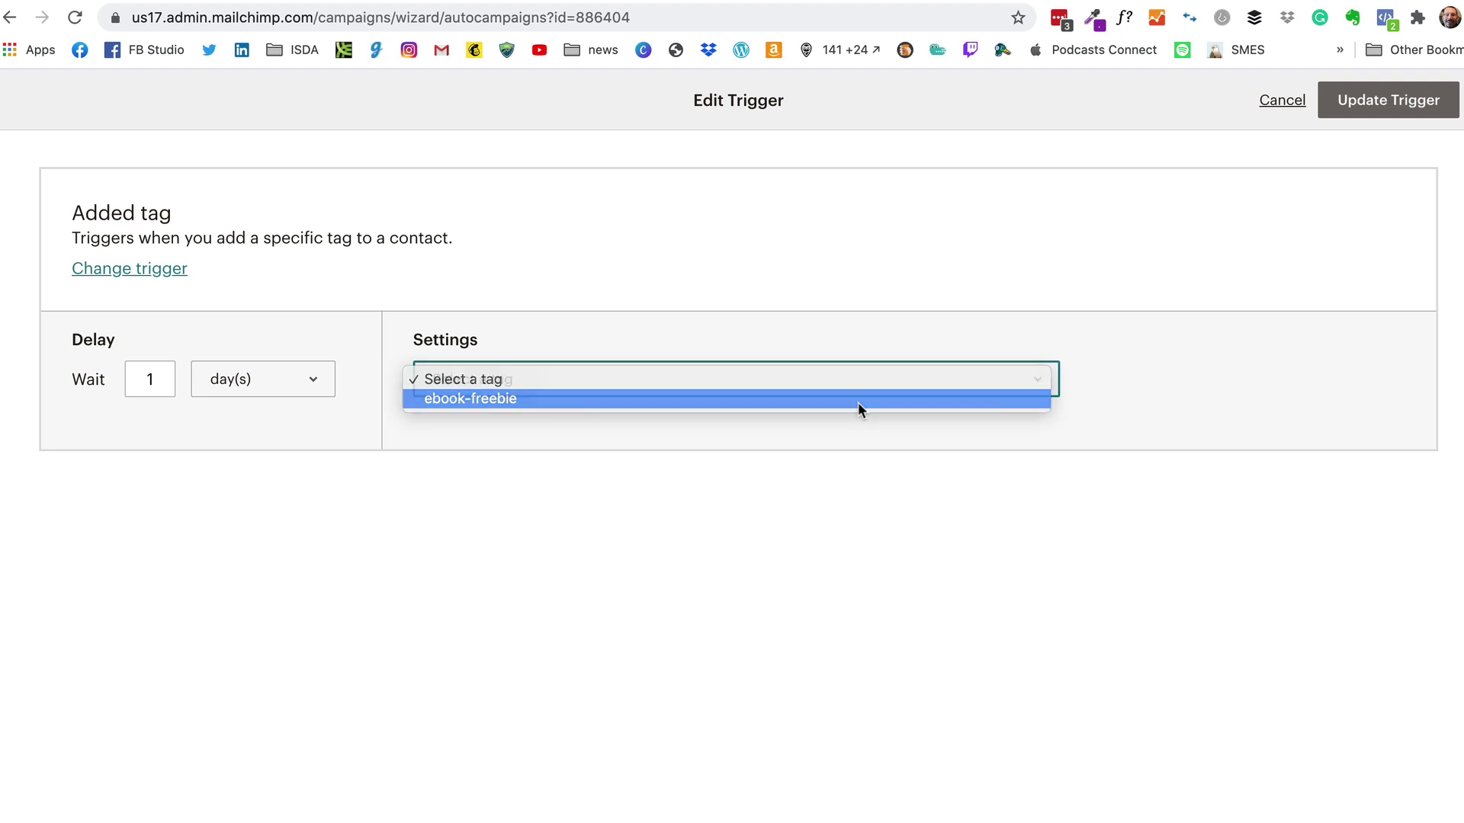
click(323, 382)
click(298, 337)
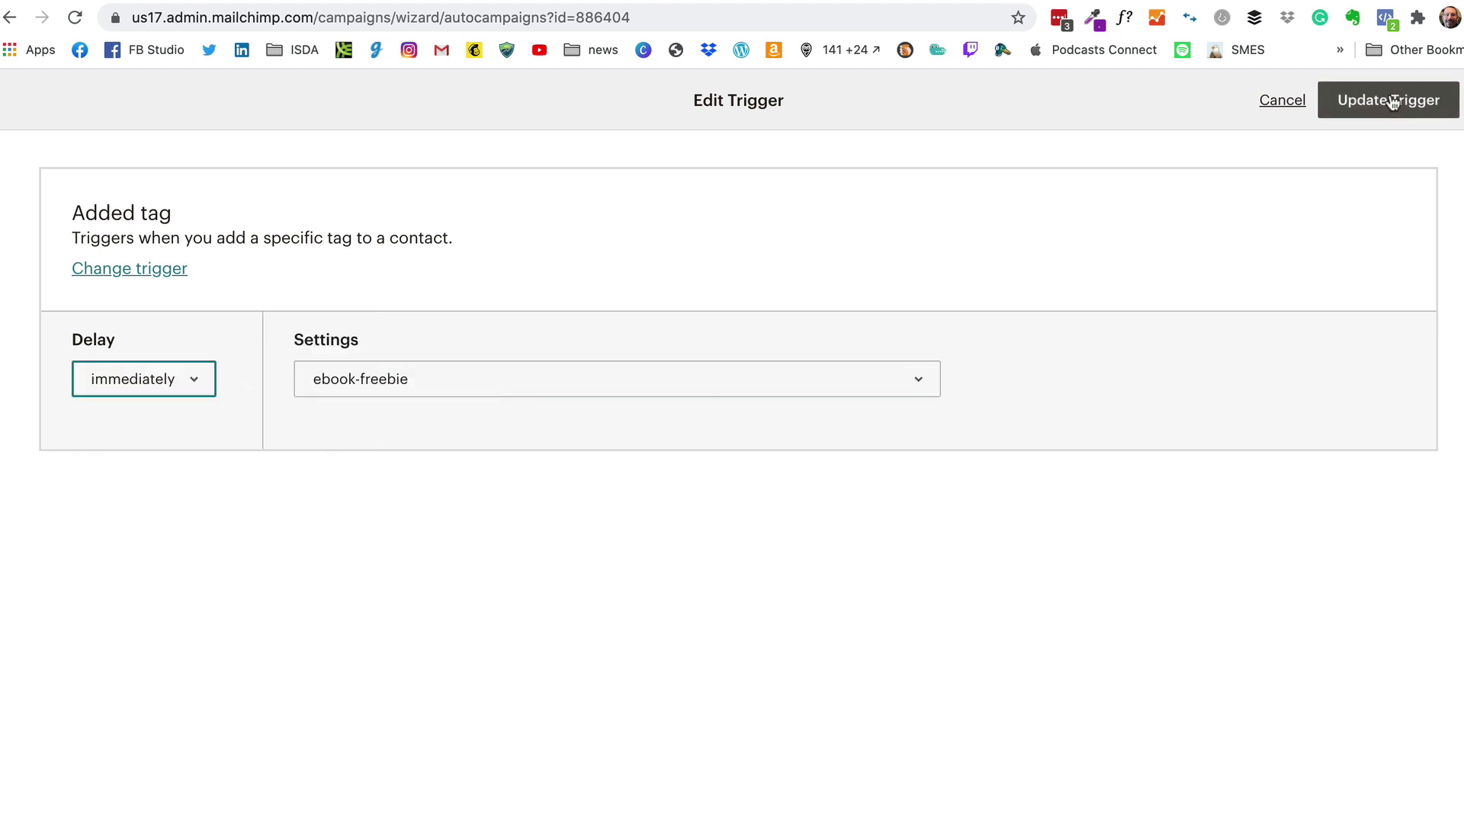
click(1391, 103)
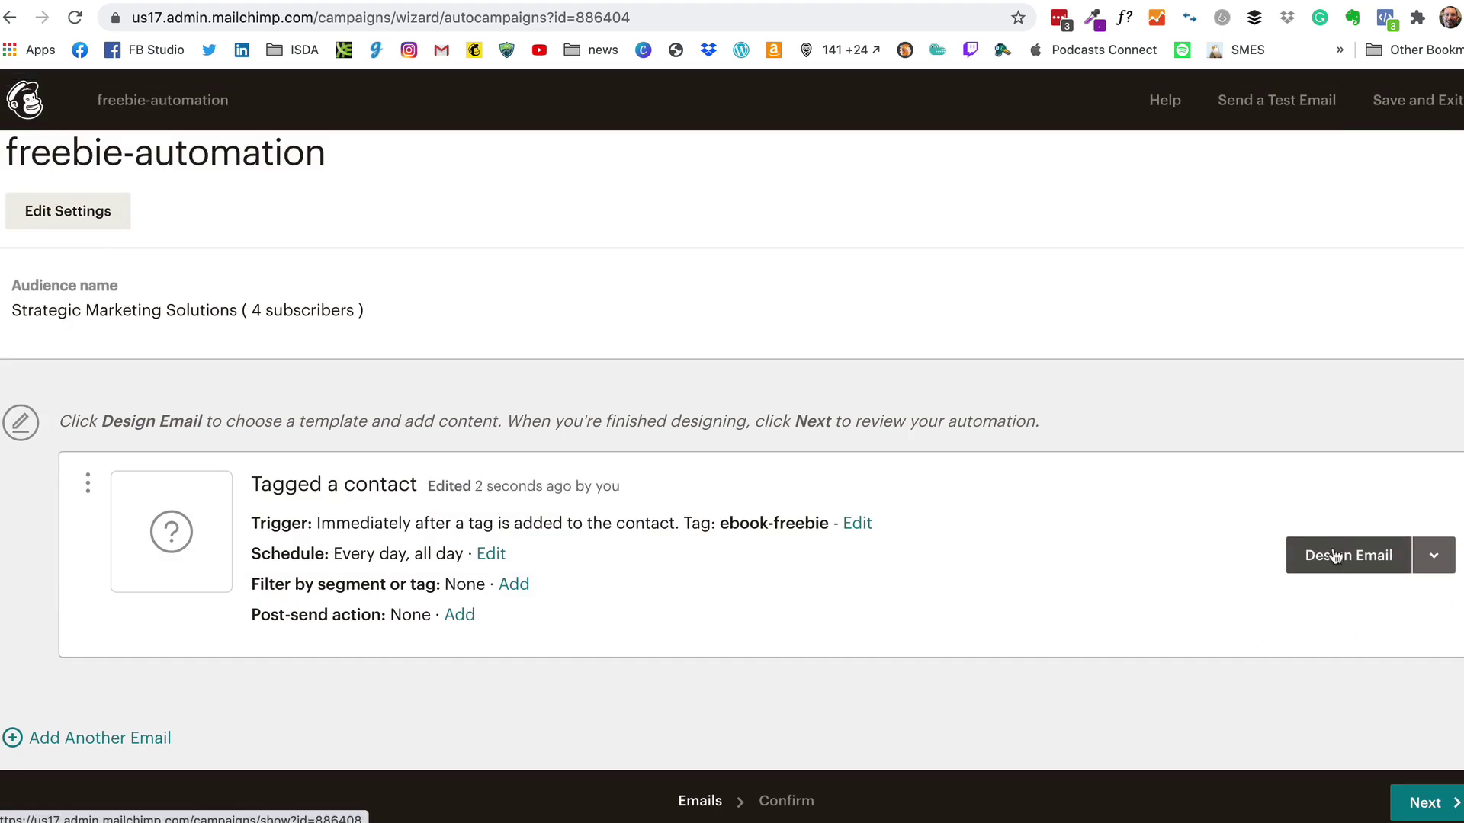
- Name the automated email 'Fab Freebie Giveaway Download', correcting the Giveway typo
click(1336, 577)
drag(190, 284, 8, 293)
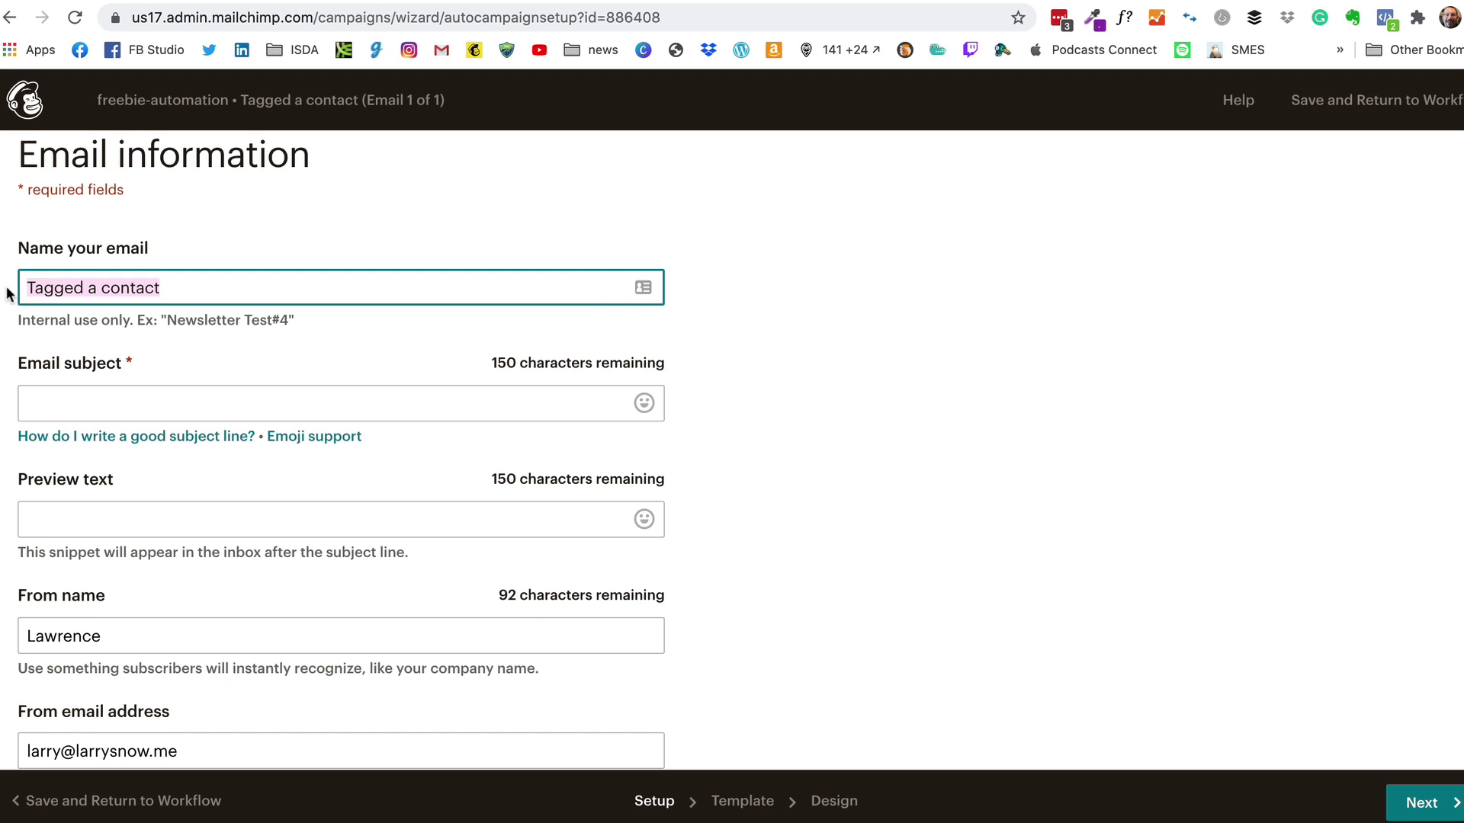
text(Fab Freebie Giveway)
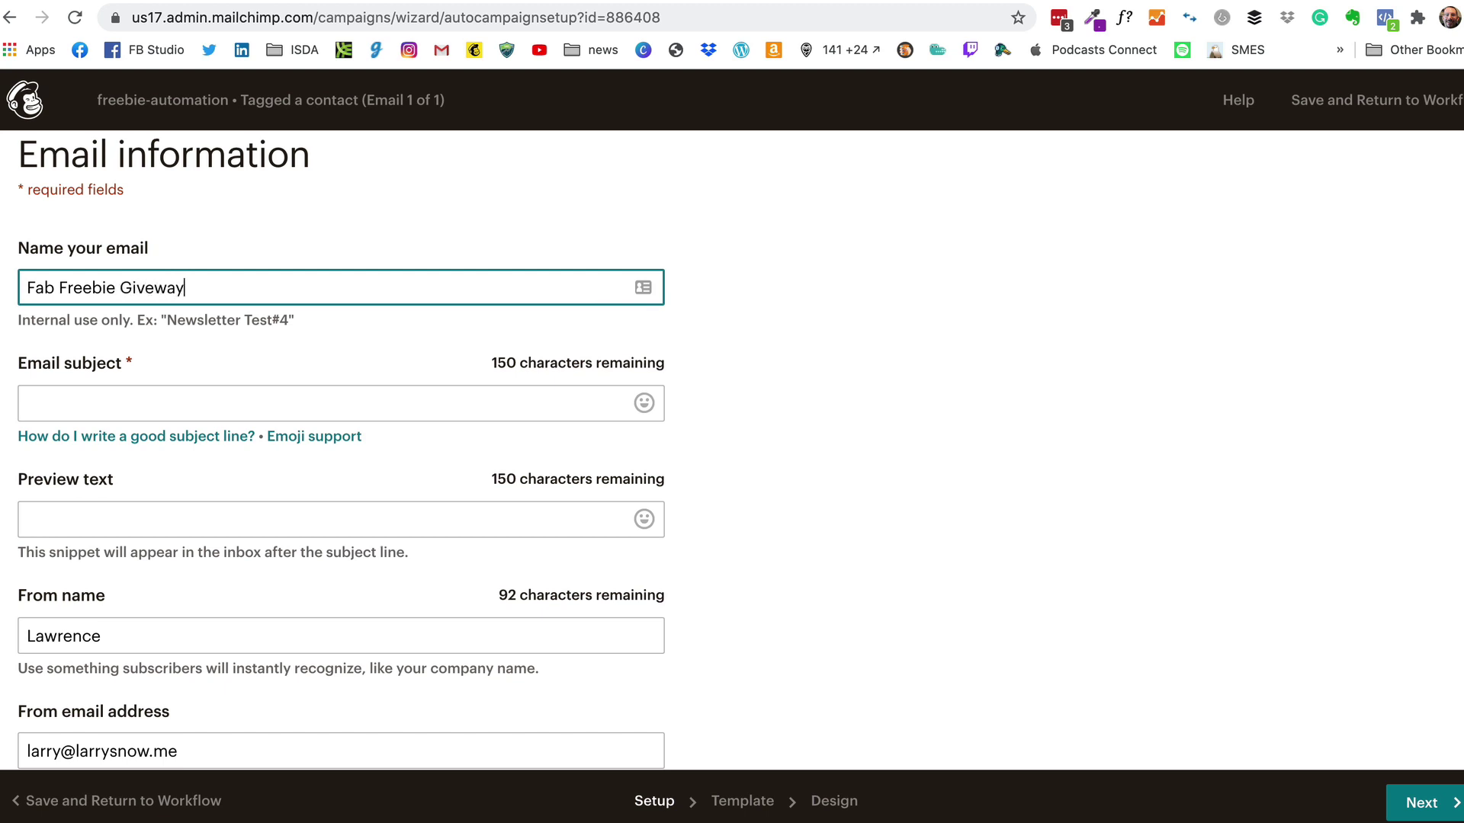
text(Download)
click(7, 294)
click(154, 290)
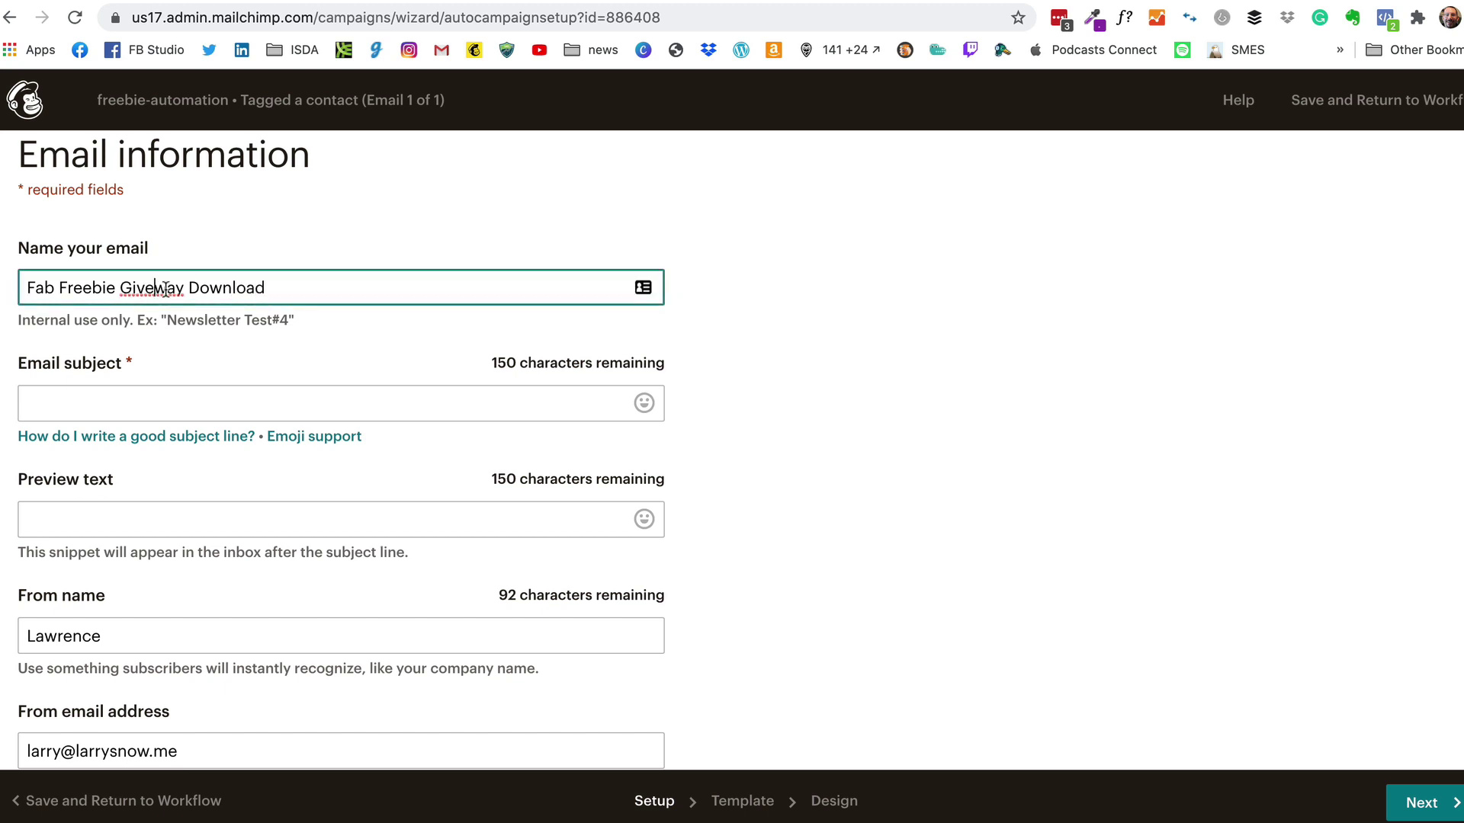
text(aw)
- Set the subject to 'Howdy! Here's Your Fab Freebie!' with a grinning emoji
click(272, 401)
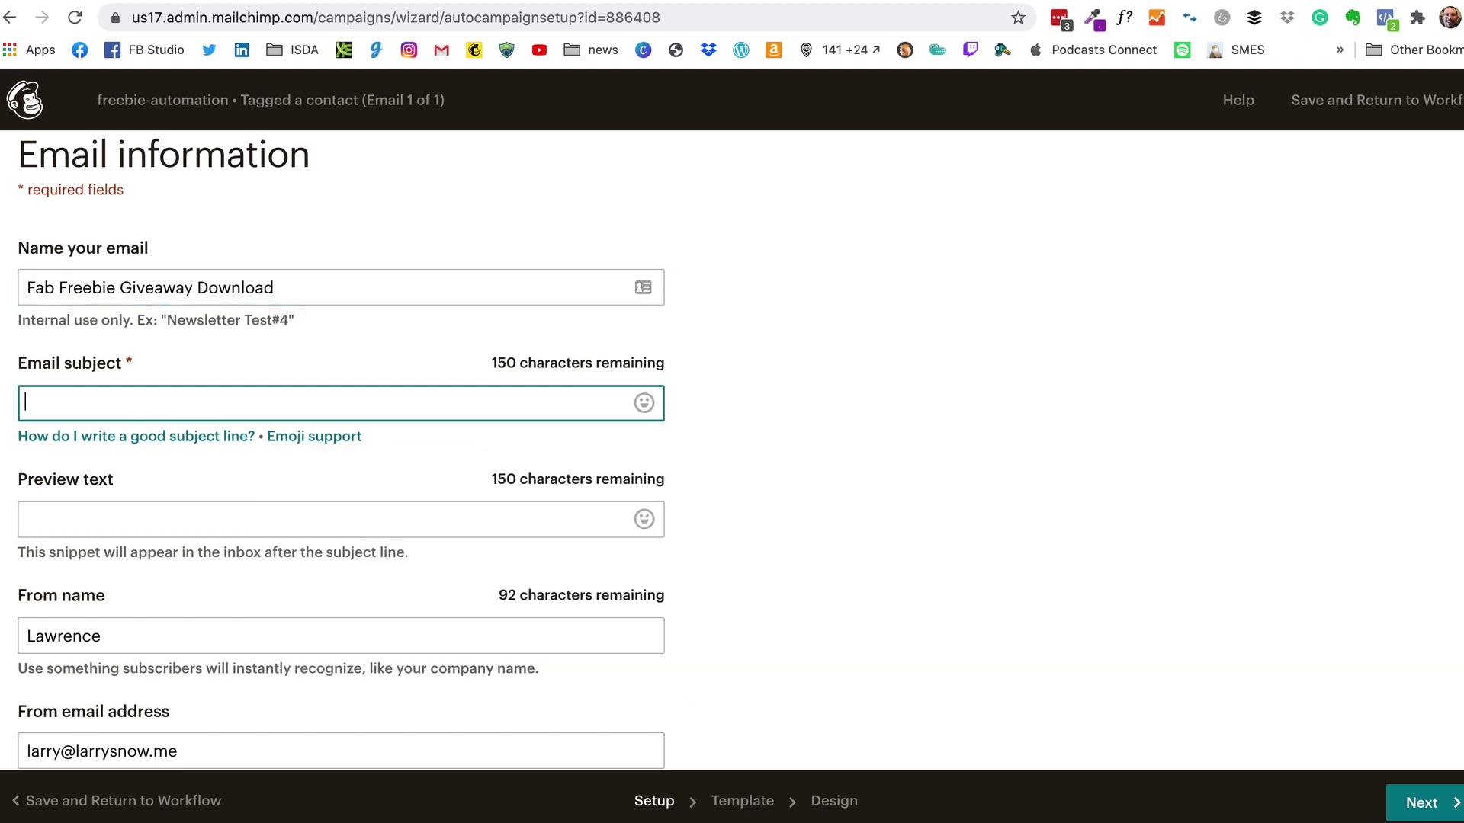
text(HHowdy! Here's )
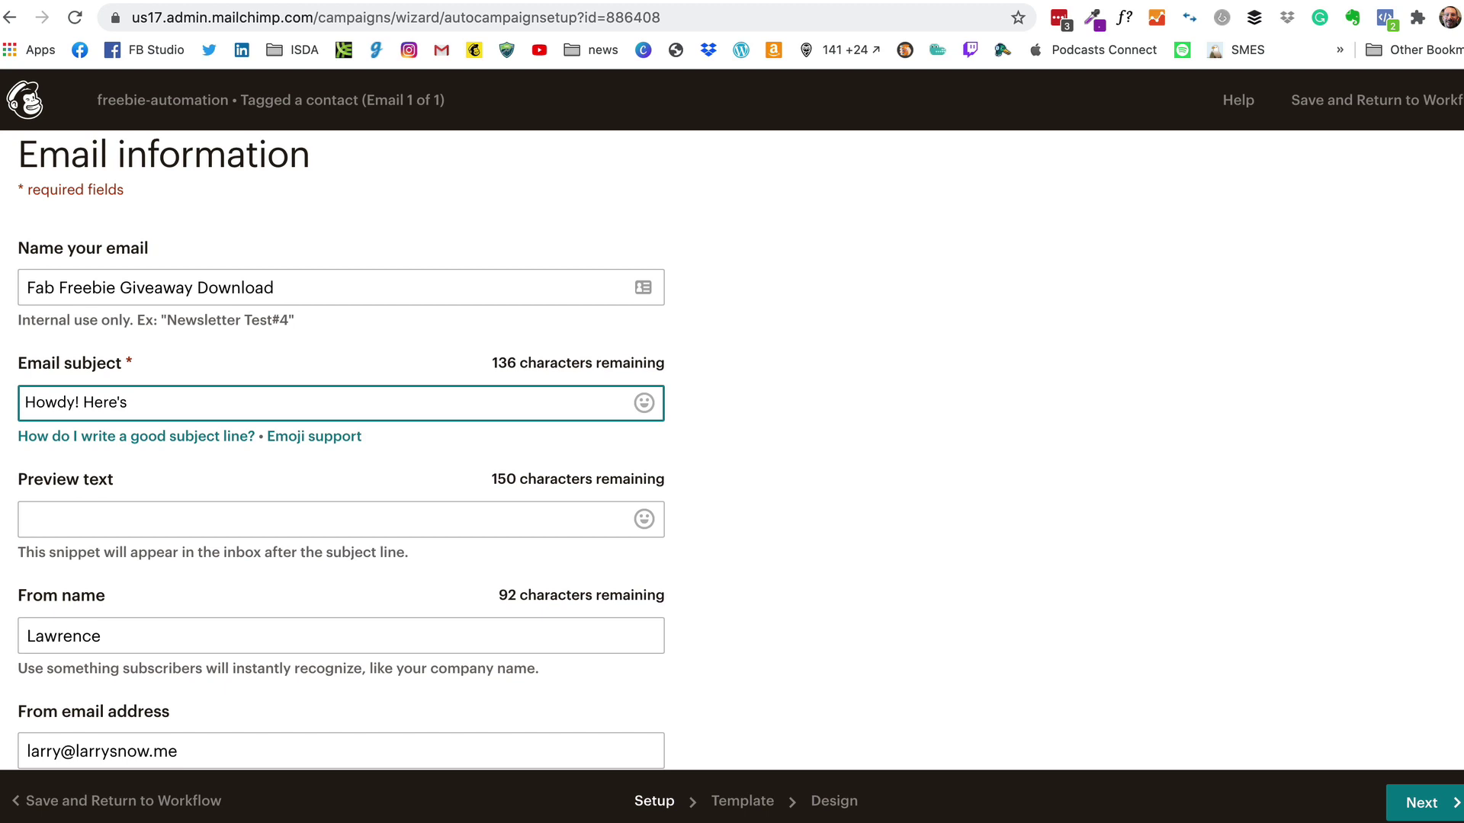
text(Your Gi)
key(BackSpace)
key(BackSpace)
text(F)
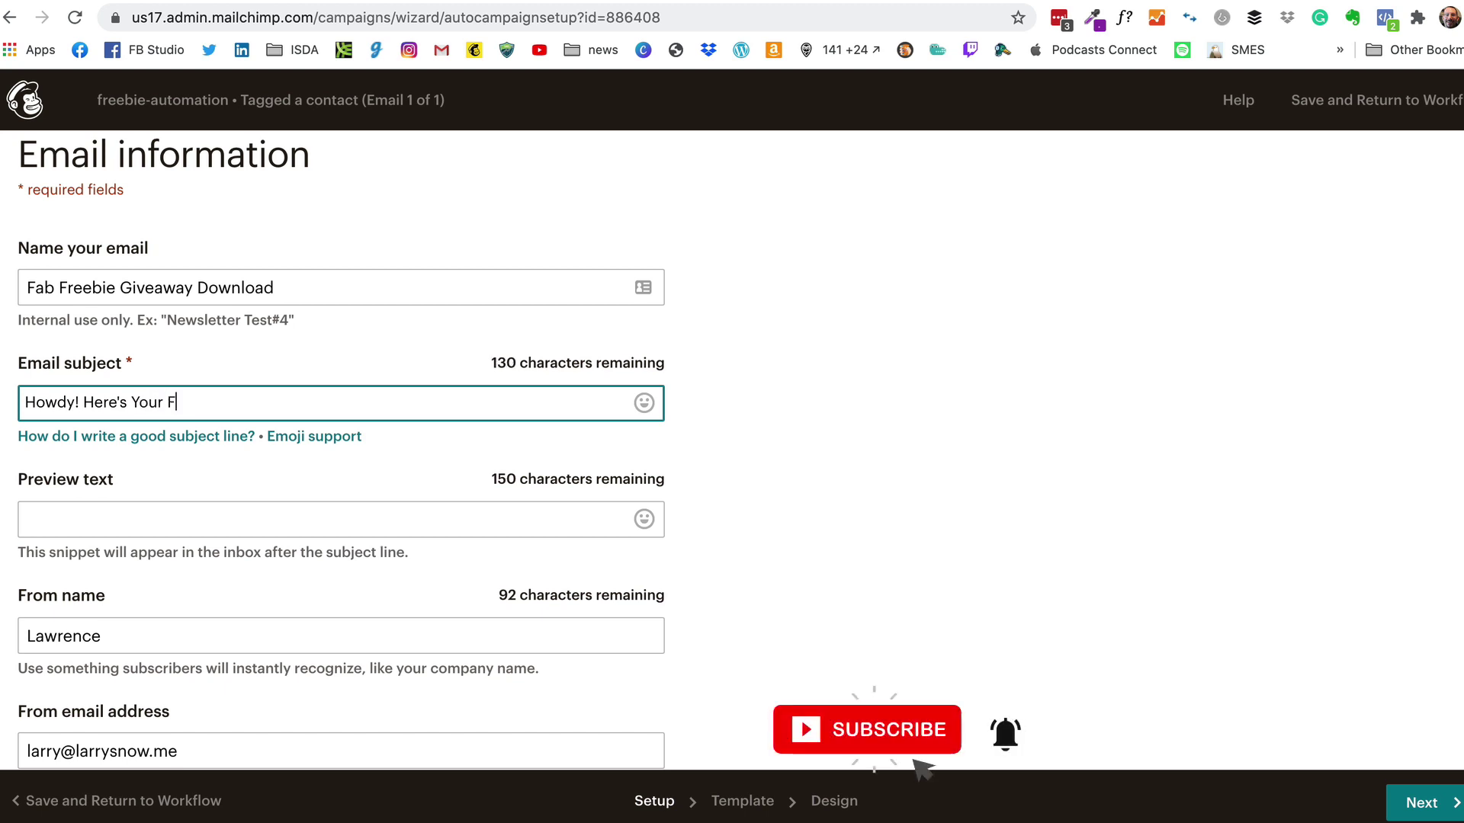
text(ab Free)
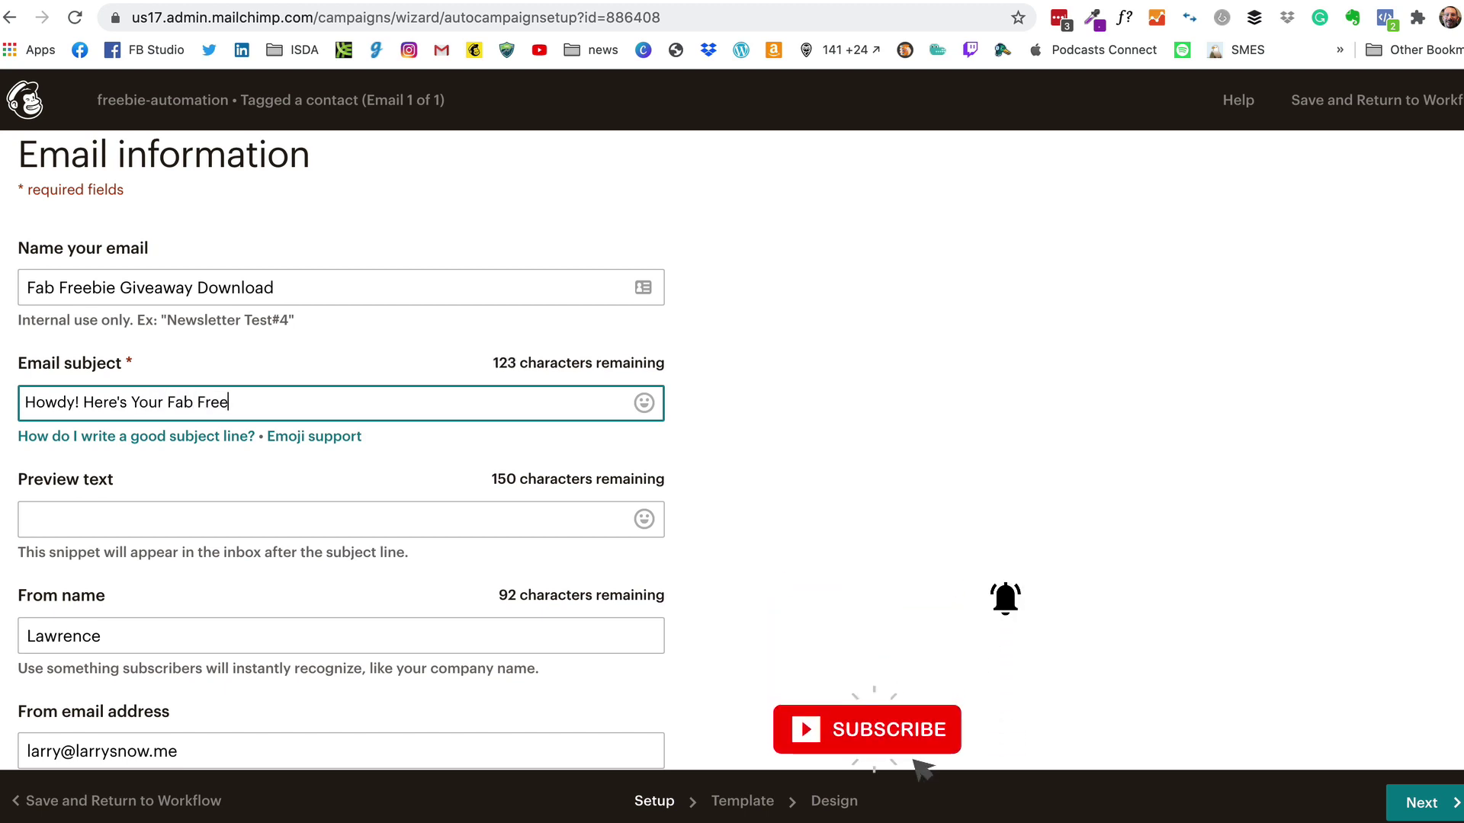
text(bie!)
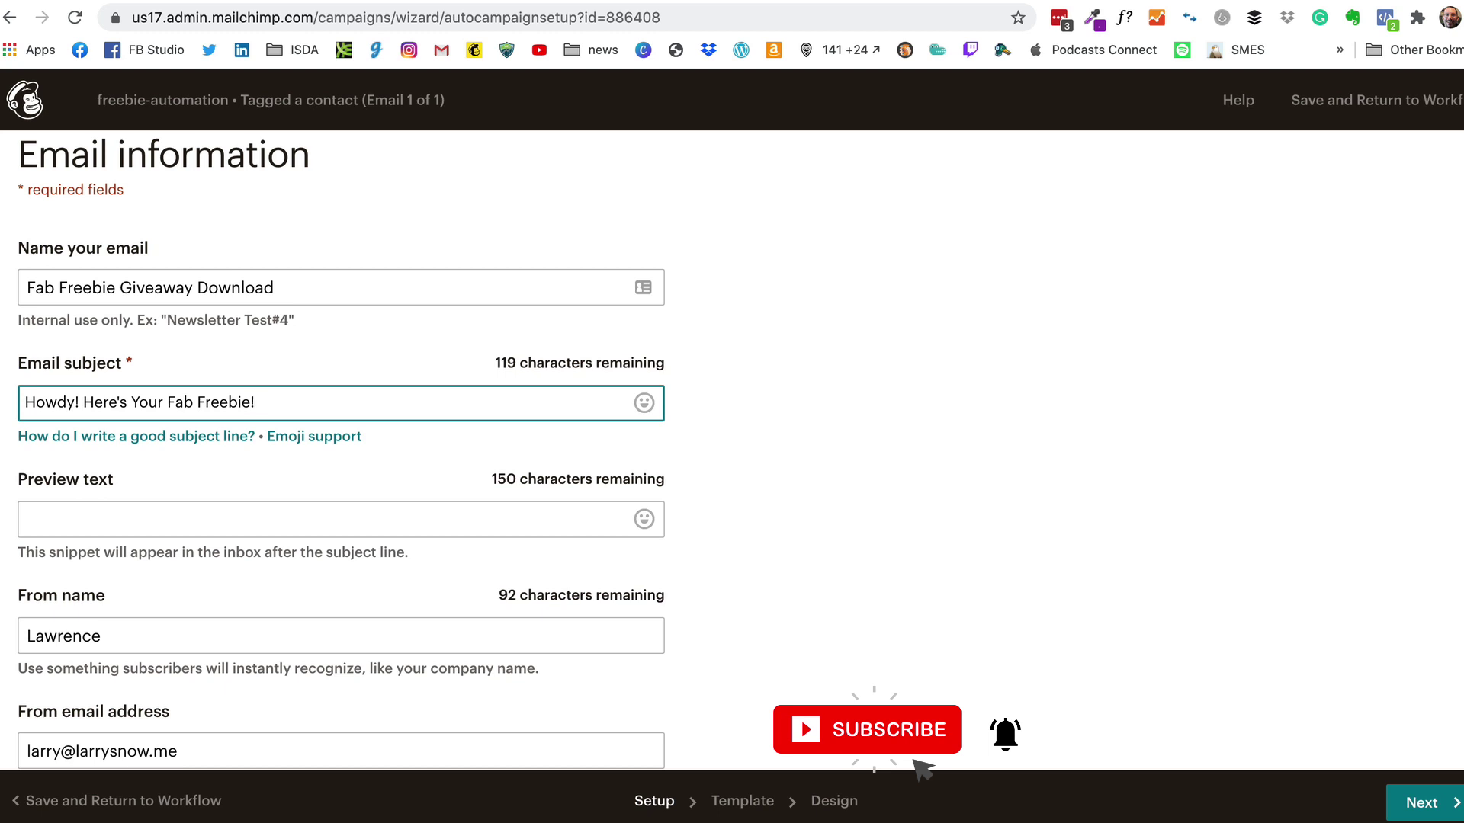
click(644, 404)
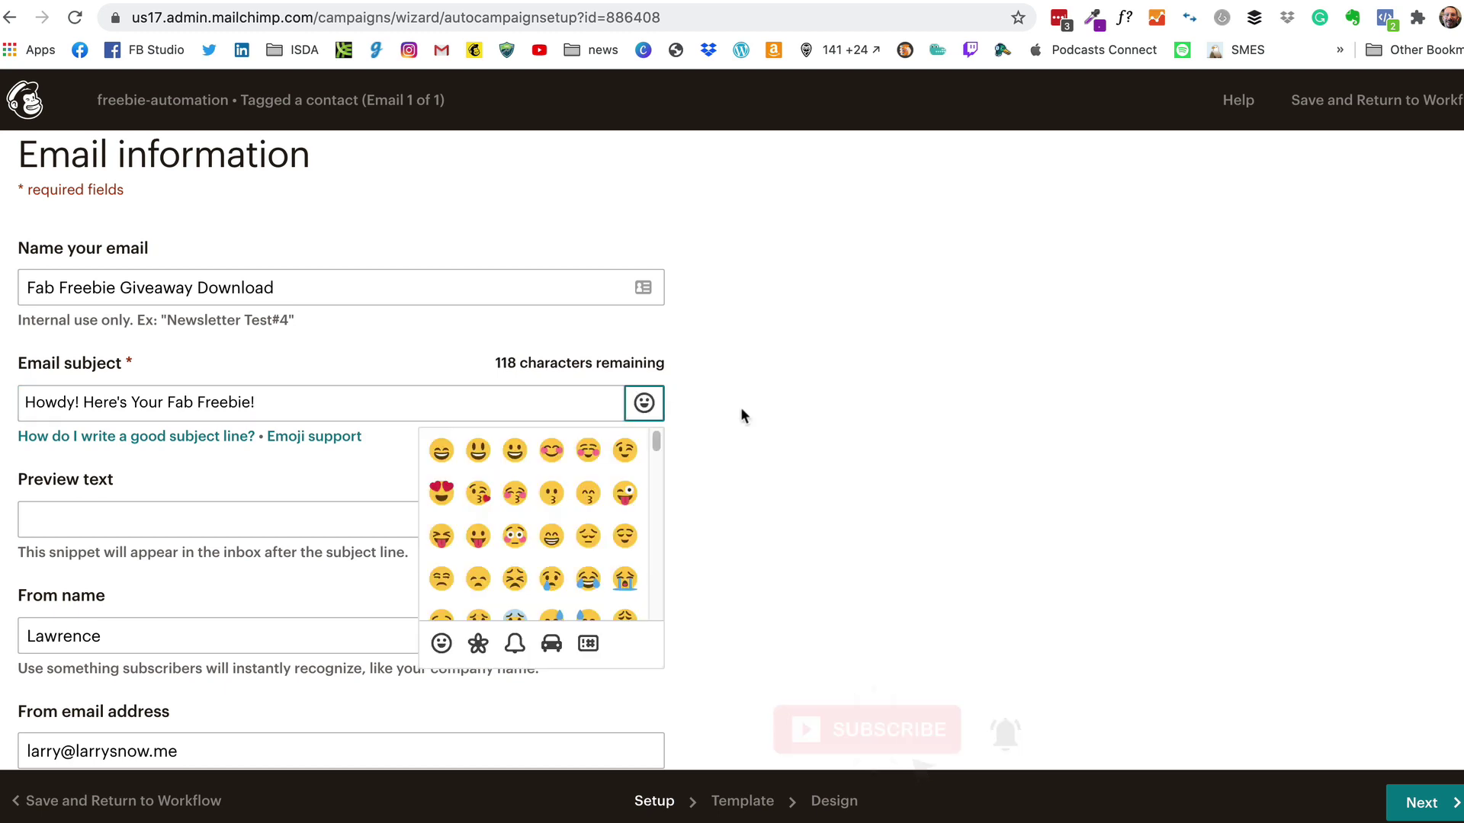
click(515, 450)
click(370, 402)
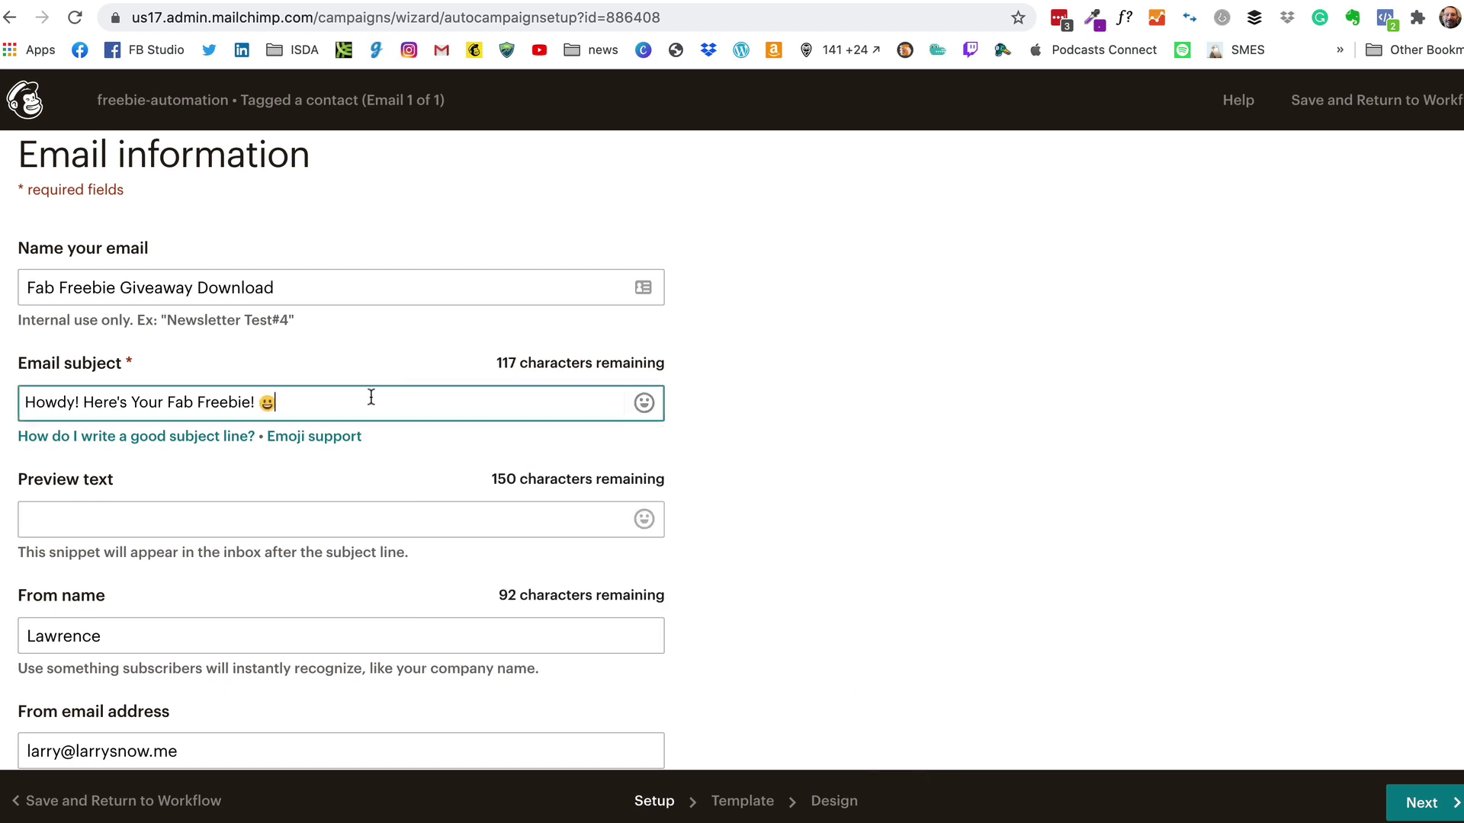
- Add the preview text 'Thanks for subscribing!' and continue to template selection
click(141, 526)
text(Thanks f)
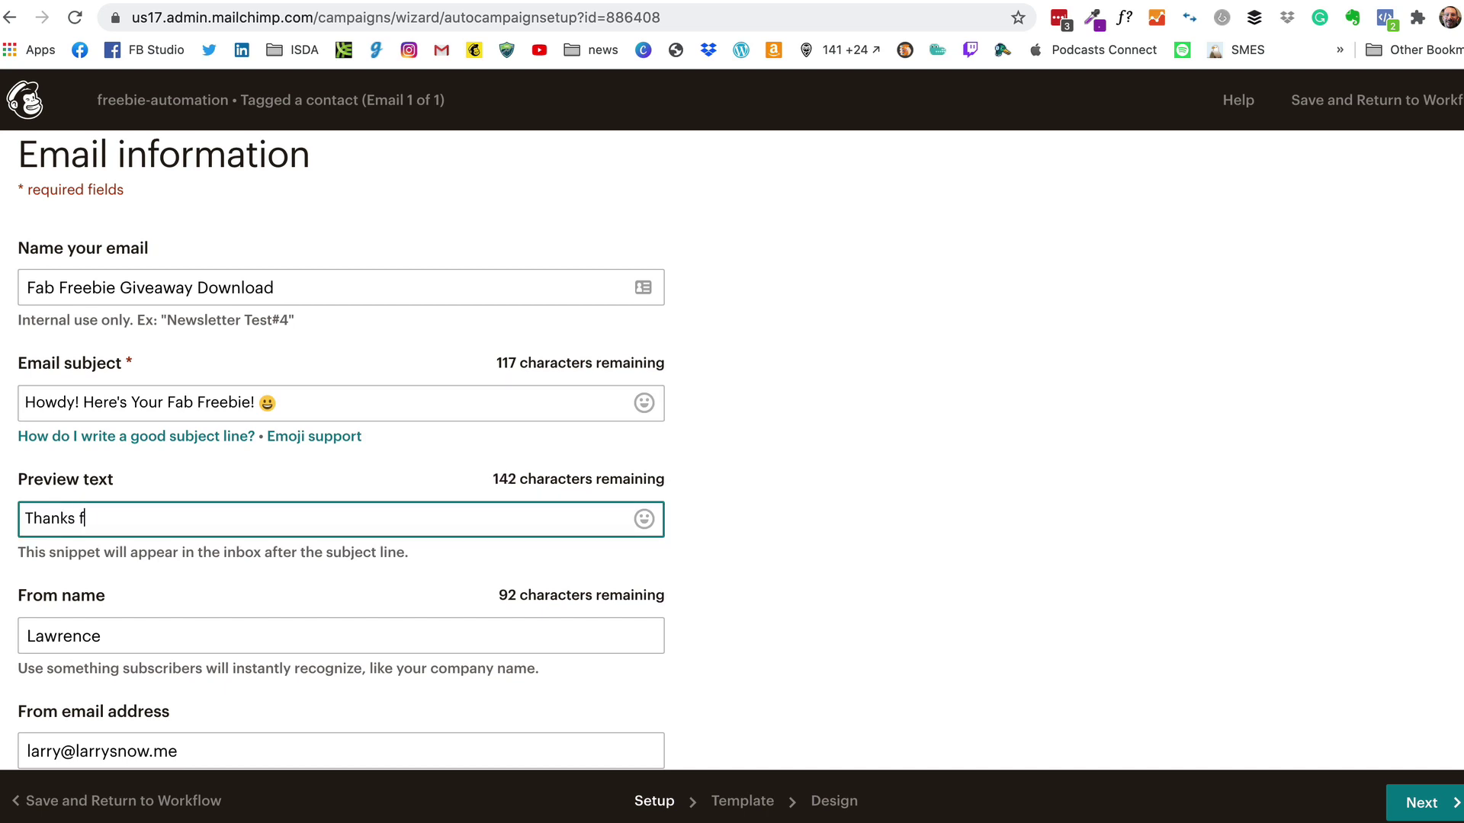
text(or subscribing!)
scroll(277, 547, down, 1)
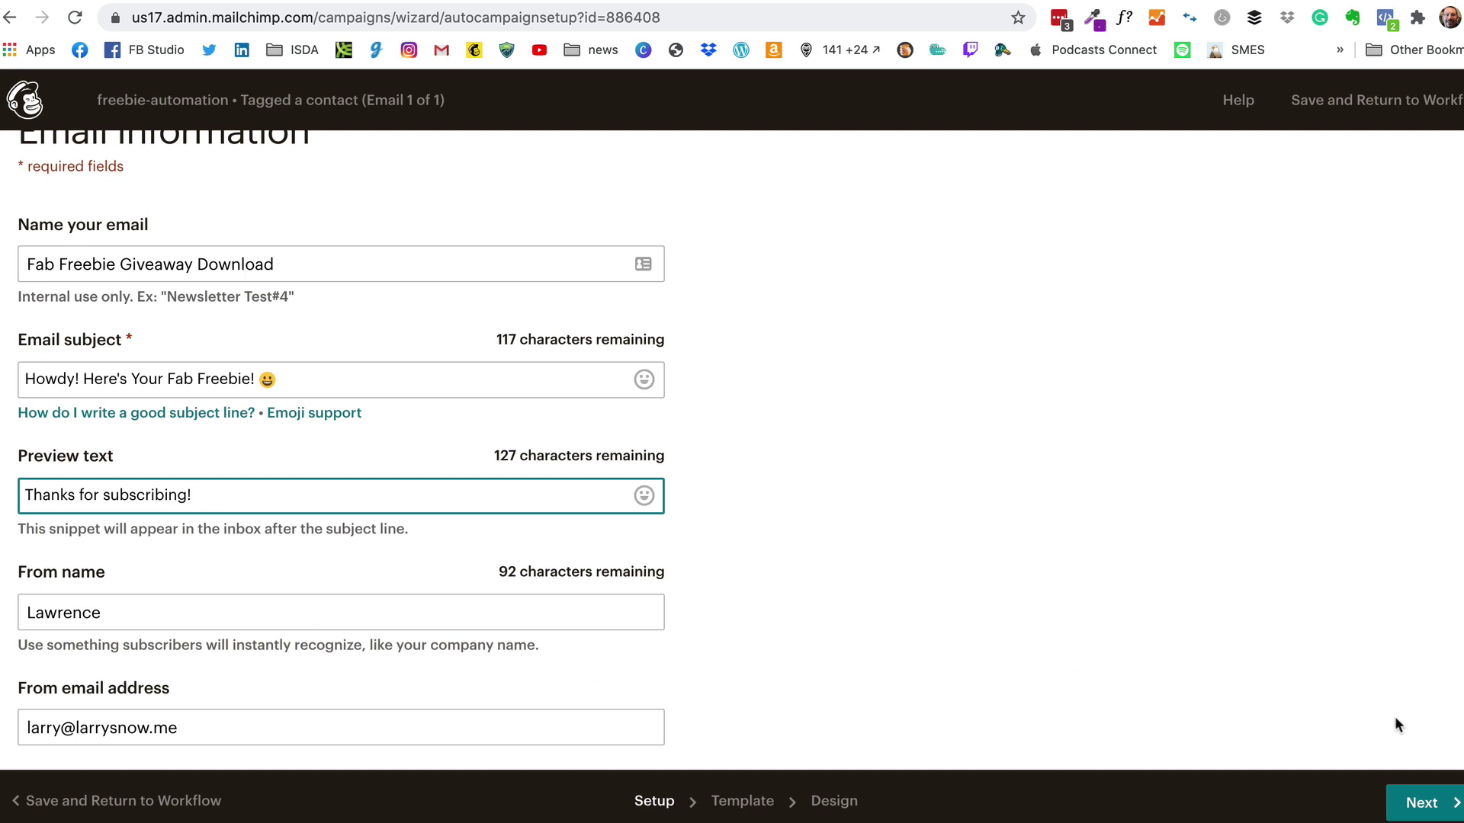
click(1419, 802)
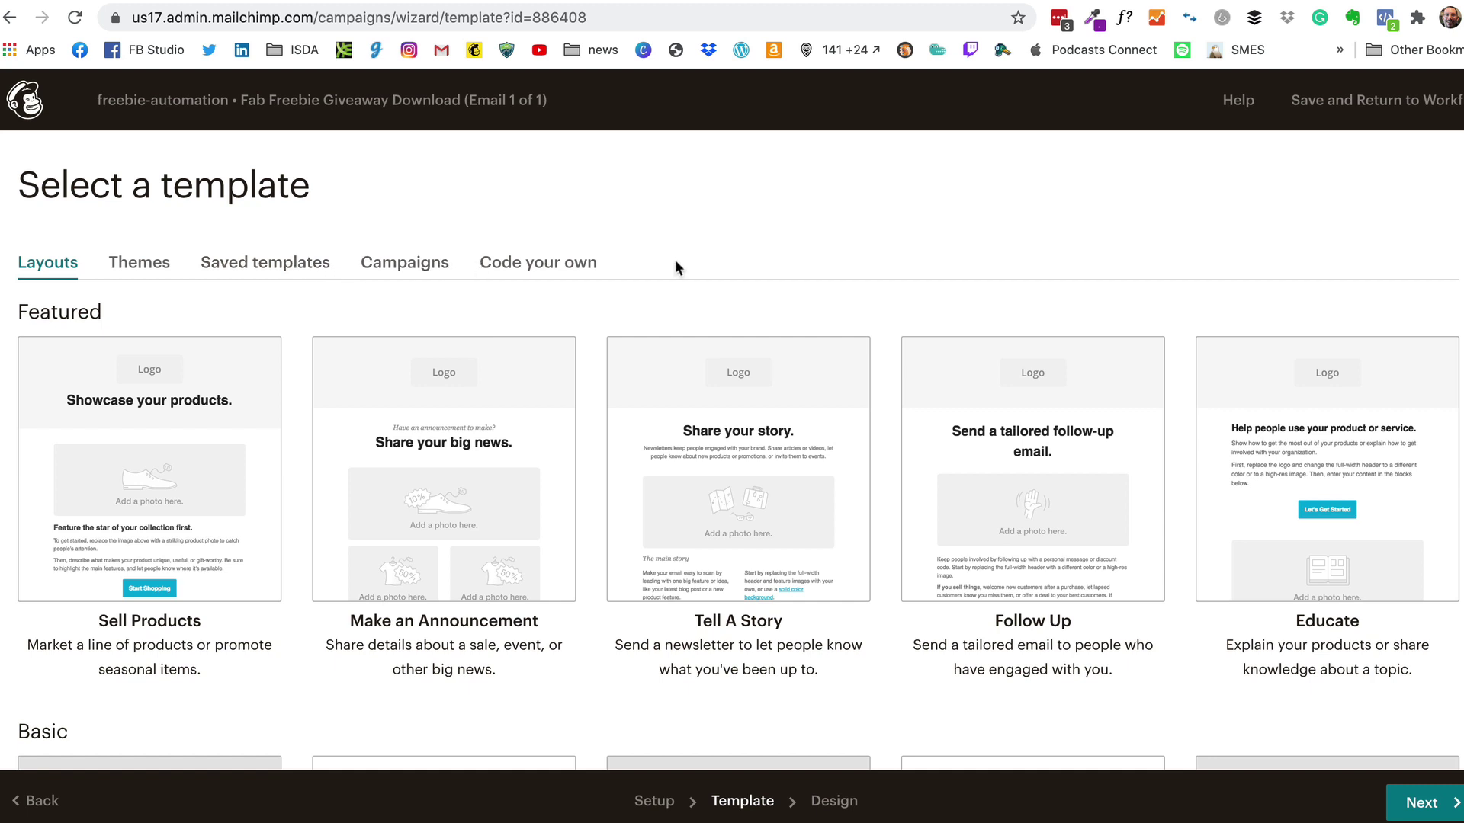
- Choose the Follow Up layout from the Layouts templates
scroll(991, 495, down, 1)
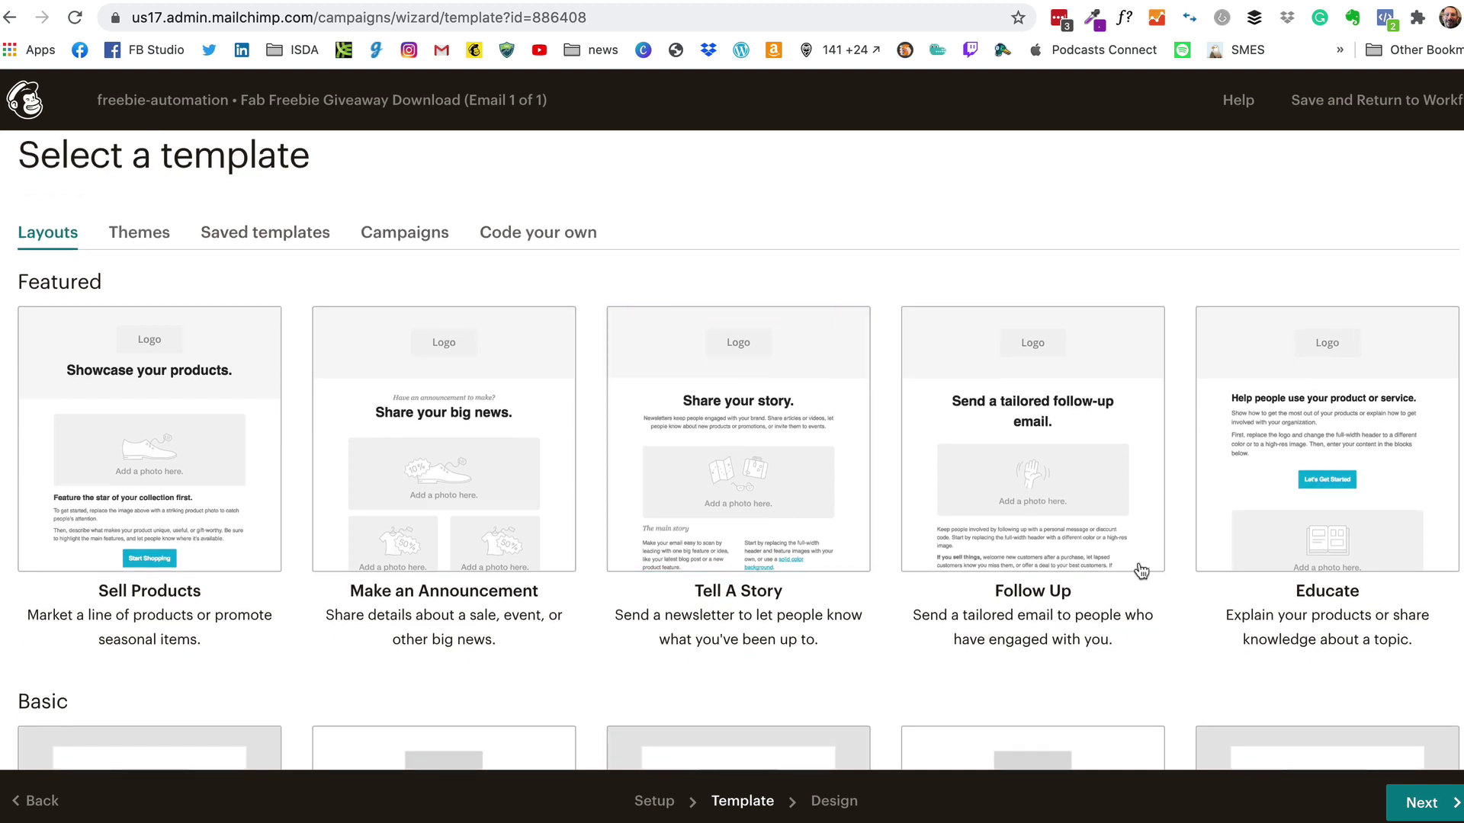
click(1075, 438)
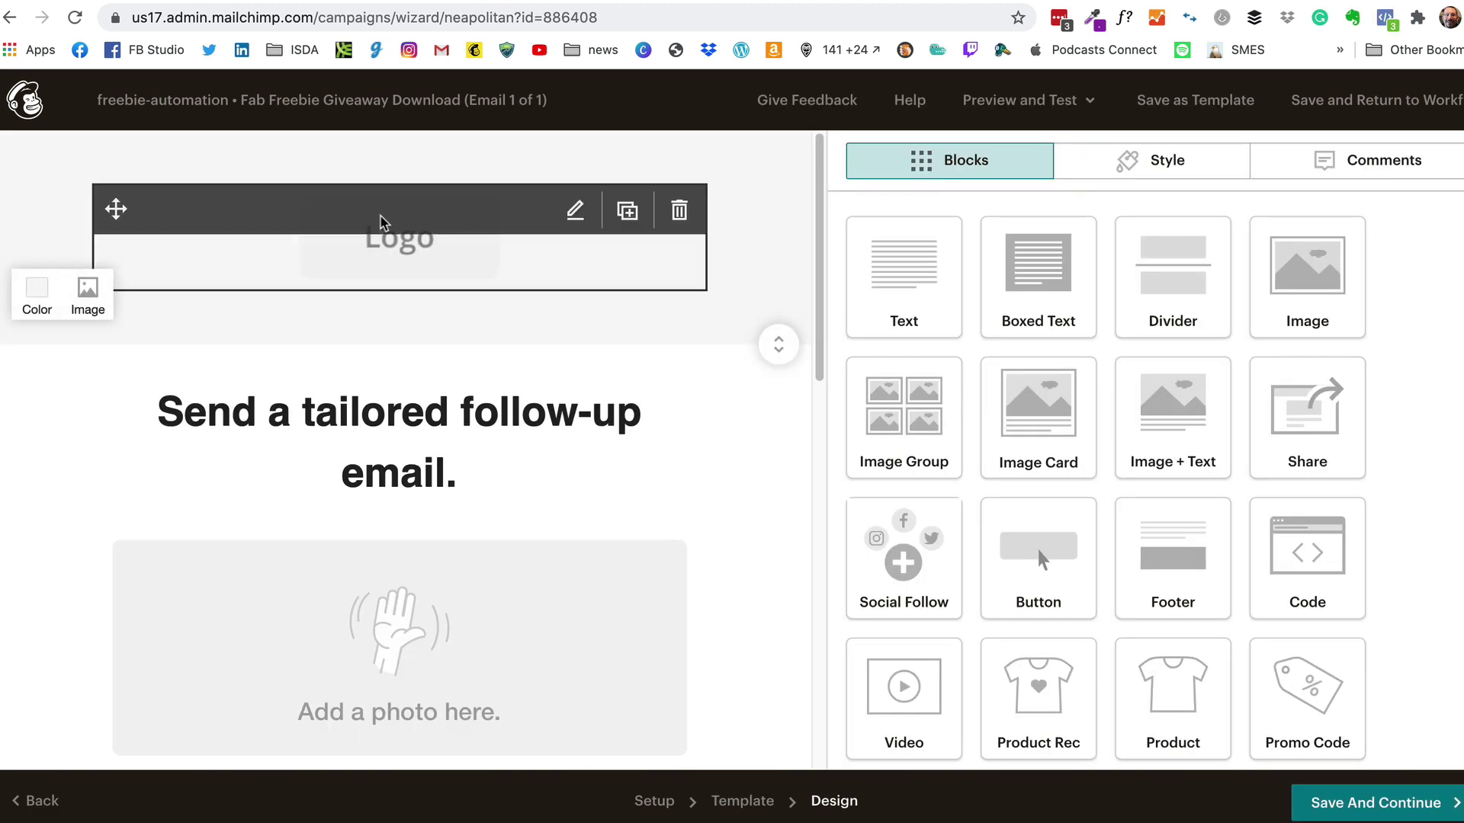
- Swap the header logo for the saved SMS logo at about half size, reducing the space below
click(381, 221)
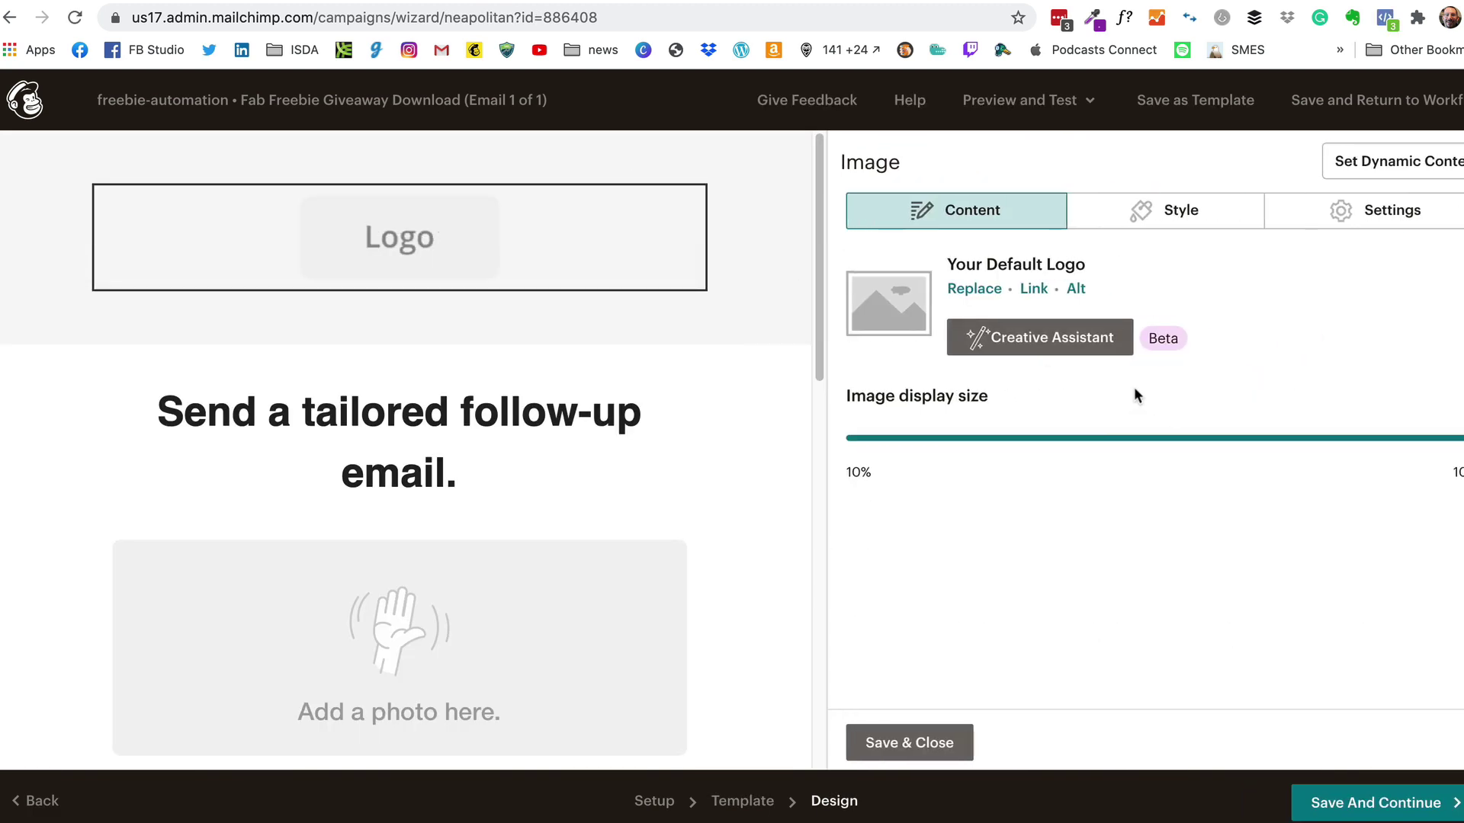
click(987, 295)
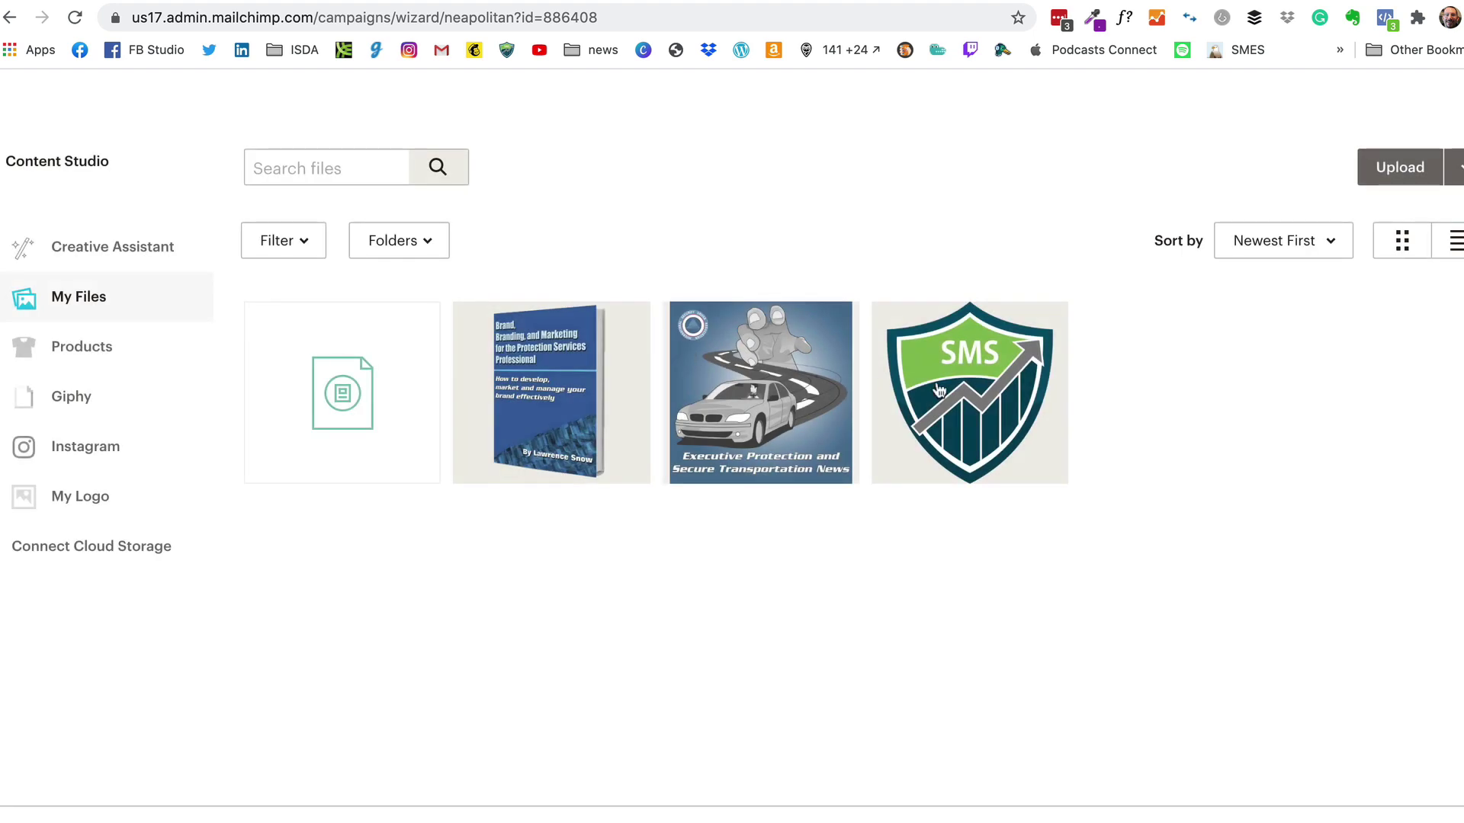
click(939, 390)
click(1455, 174)
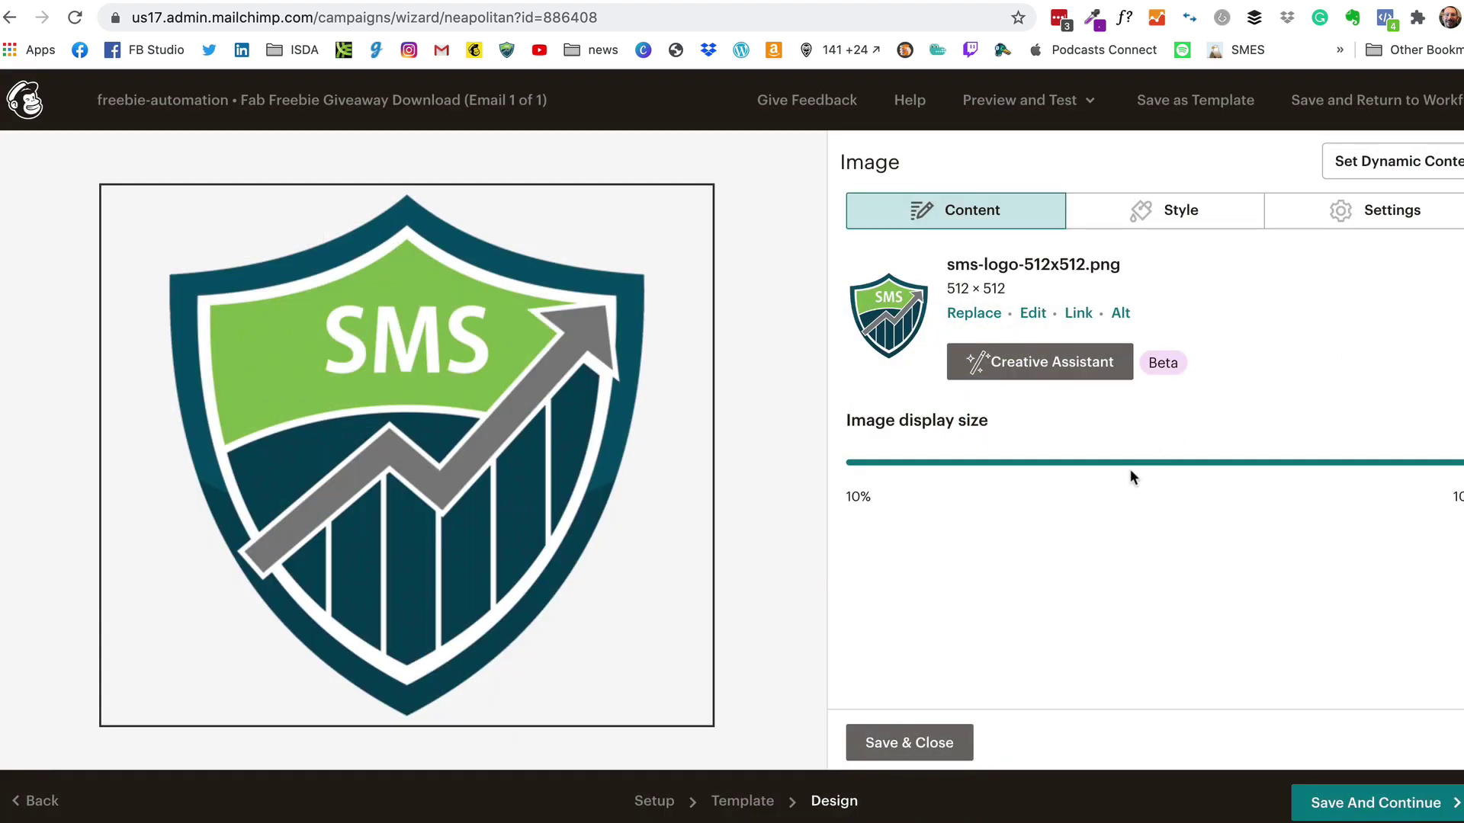
drag(1458, 463, 989, 484)
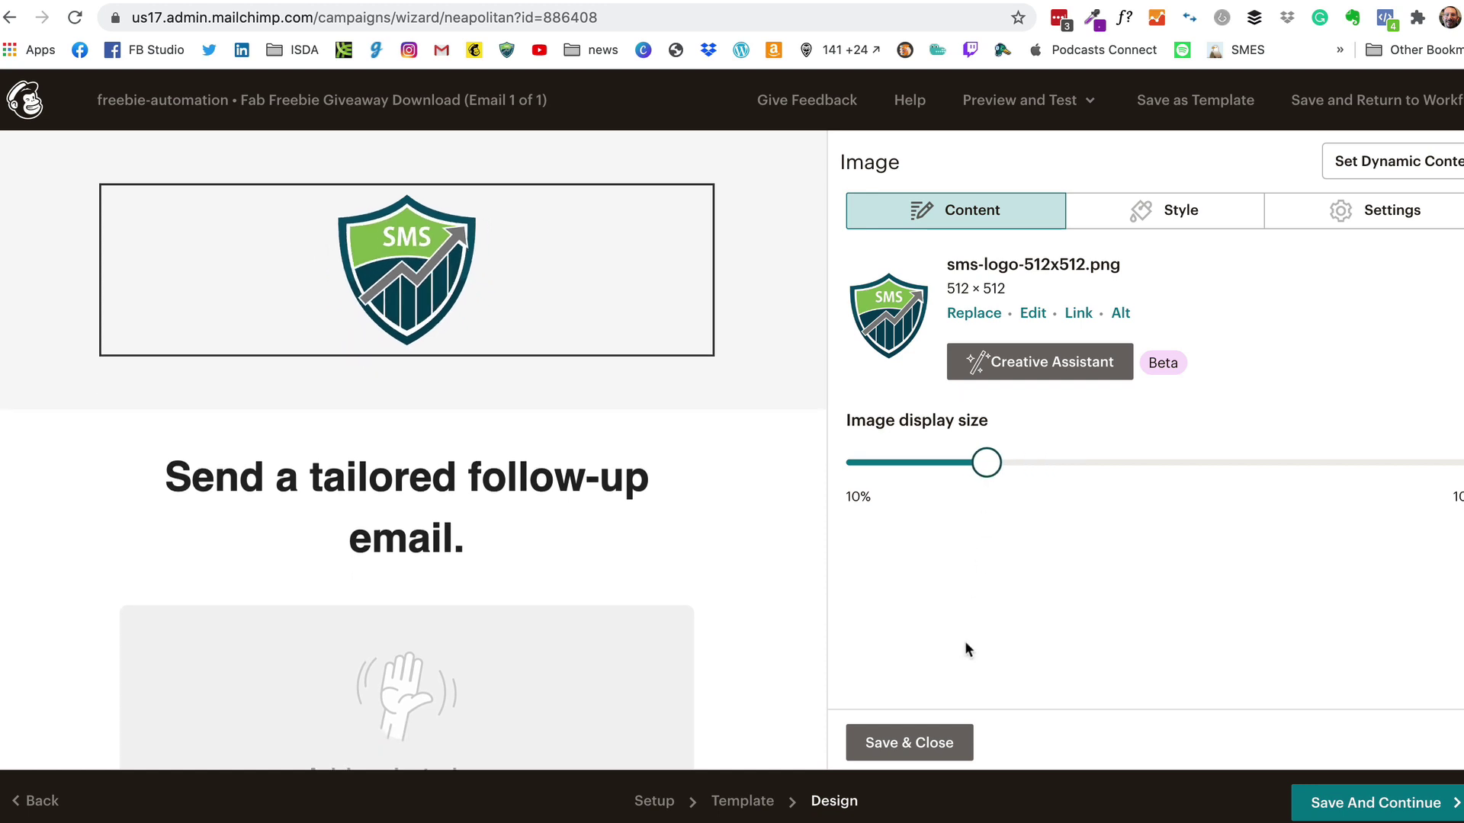
click(941, 744)
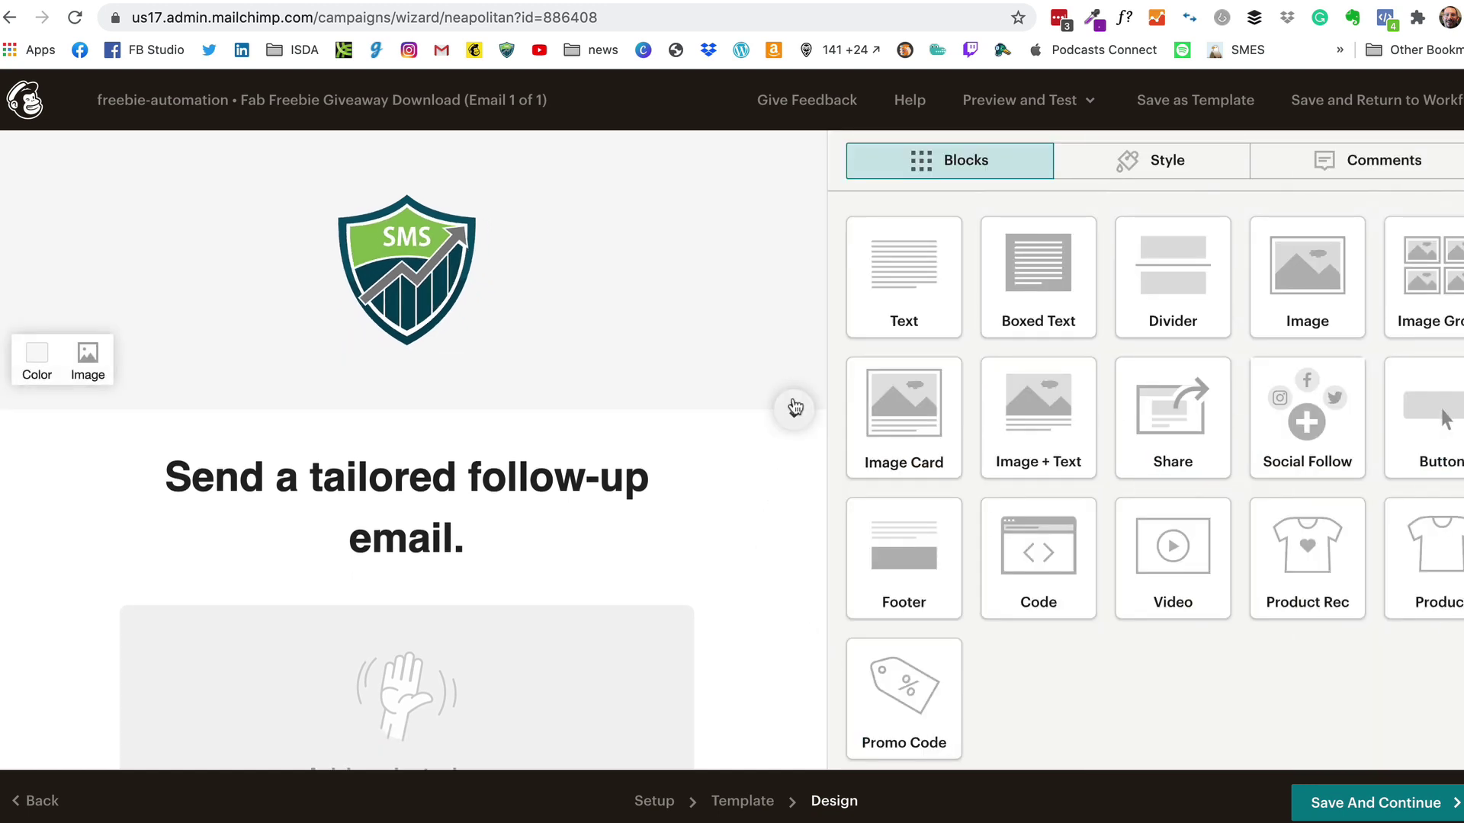
drag(795, 408, 791, 334)
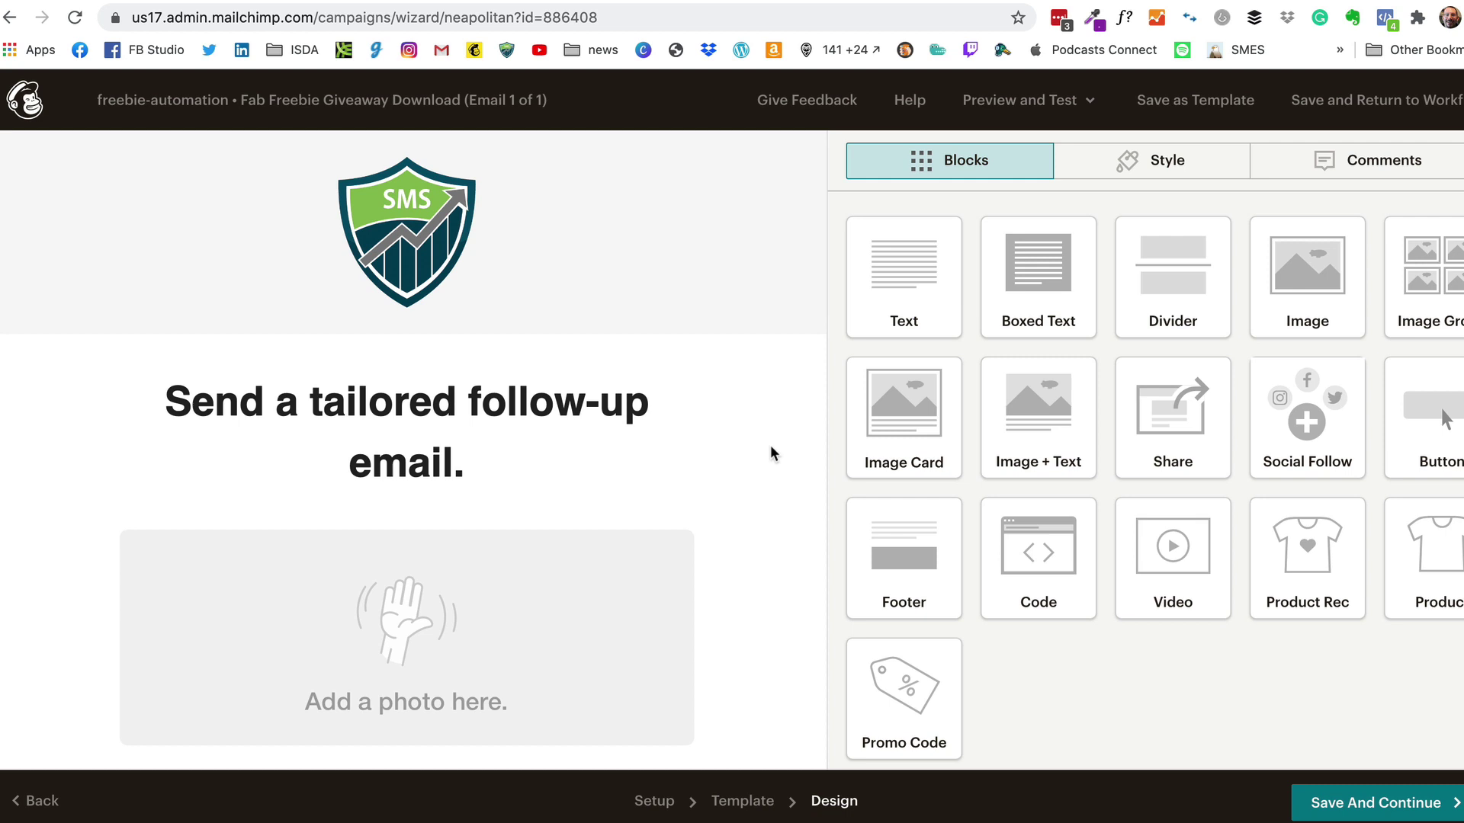
- Change the main heading to 'As promised here is your Fab Freebie!'
click(439, 430)
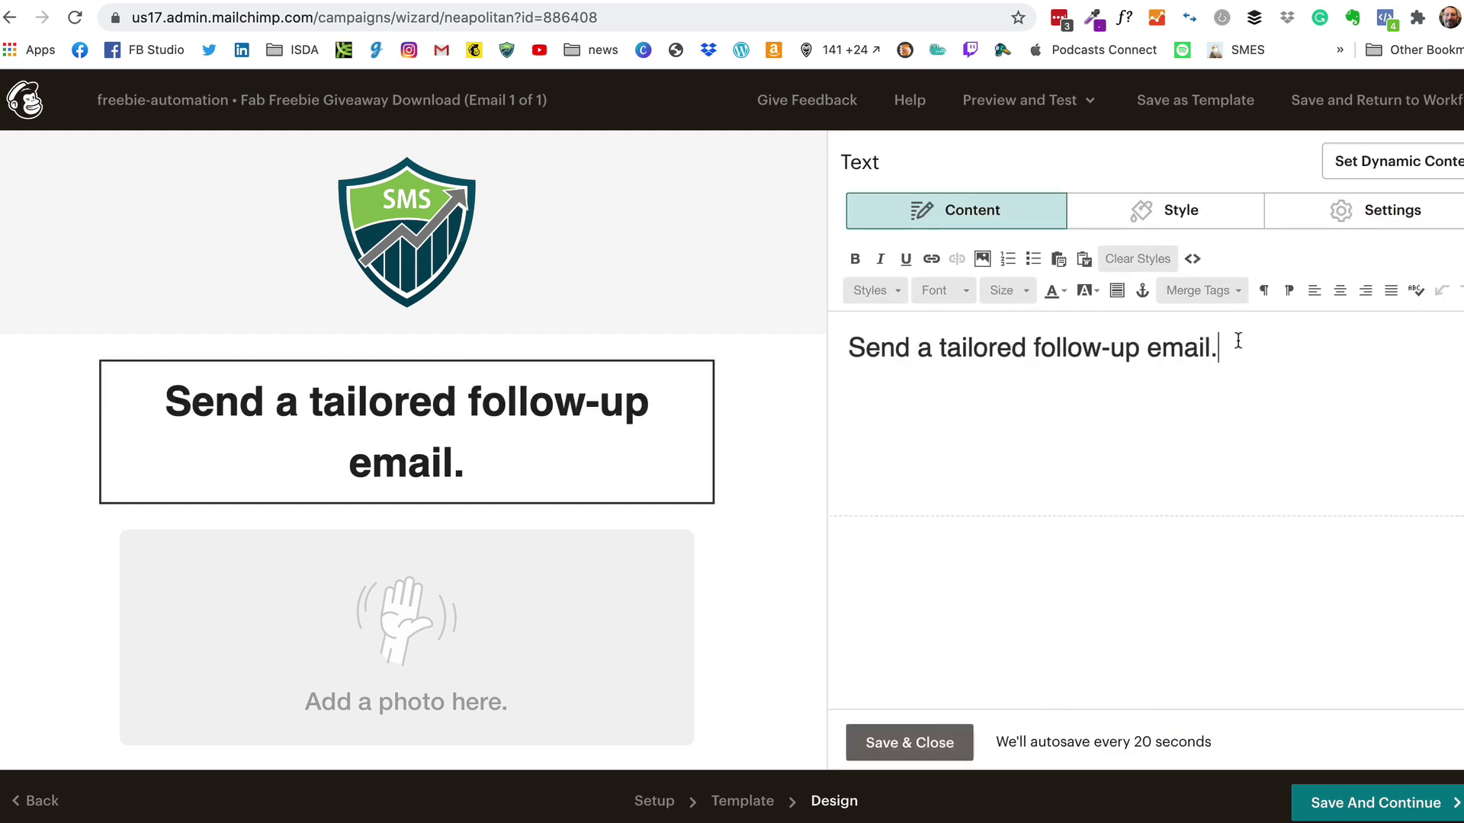
drag(1239, 341, 836, 348)
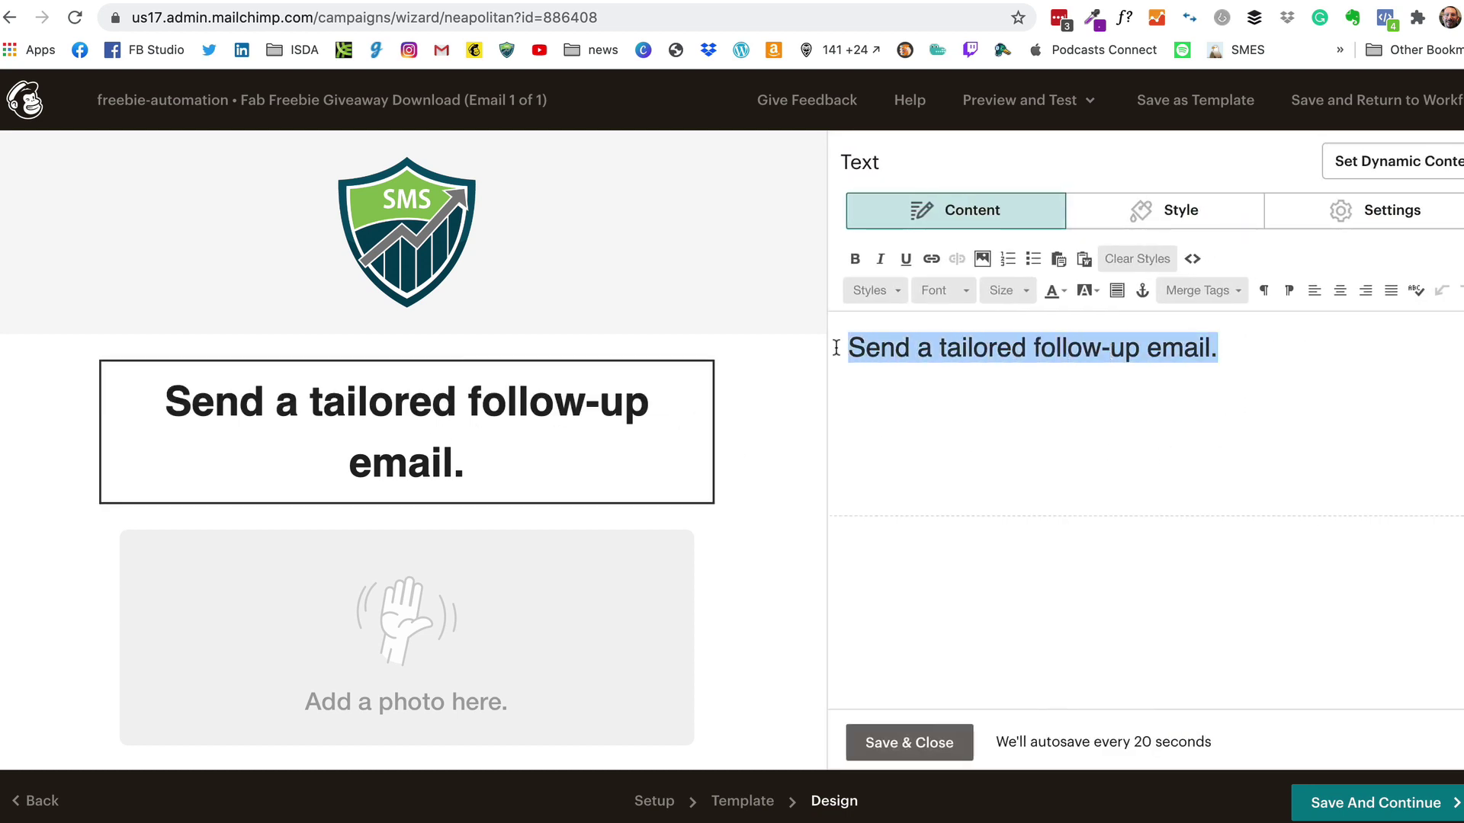
text(As prom)
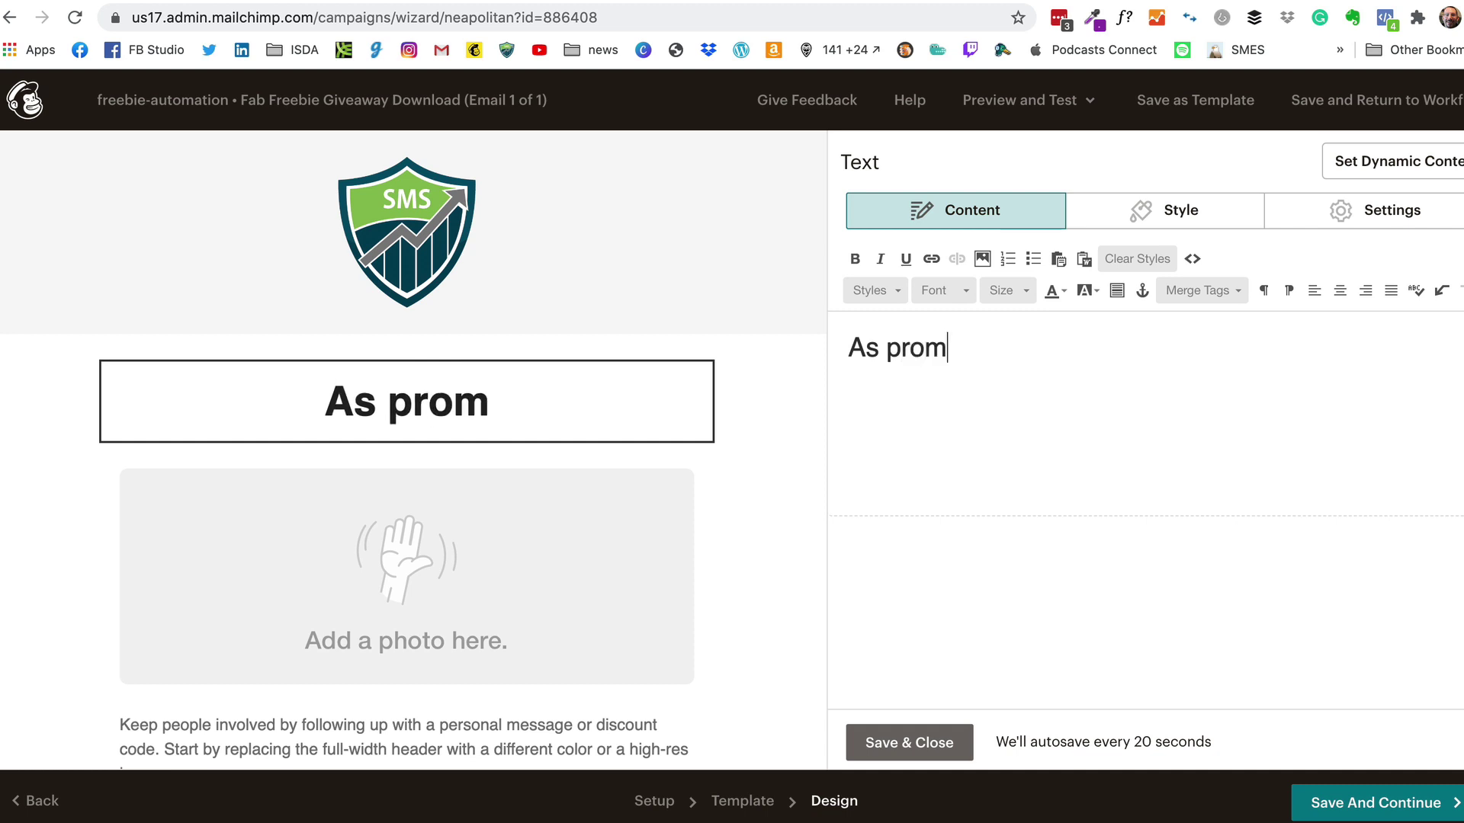
text(ised)
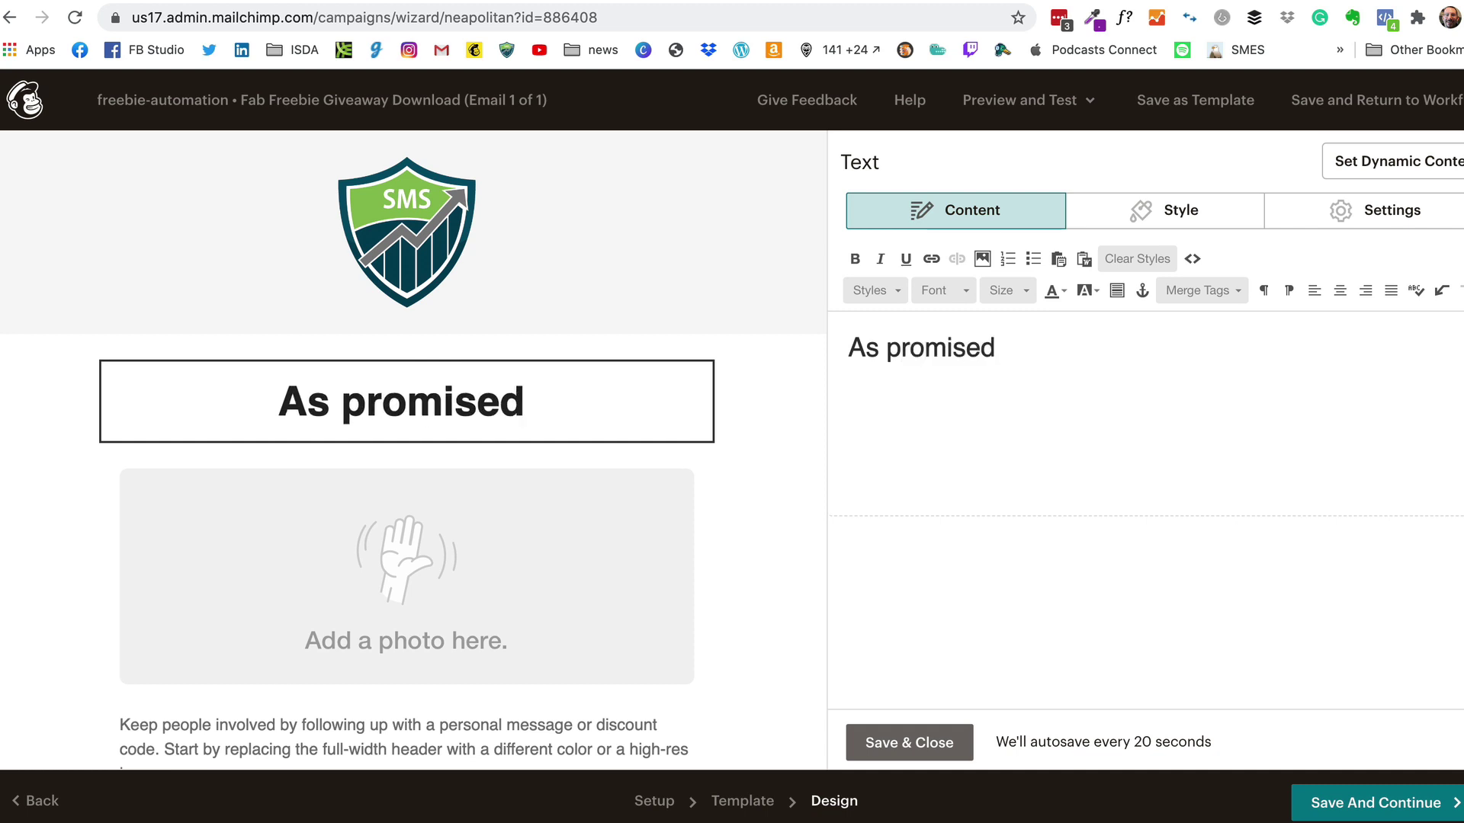
text( here is your )
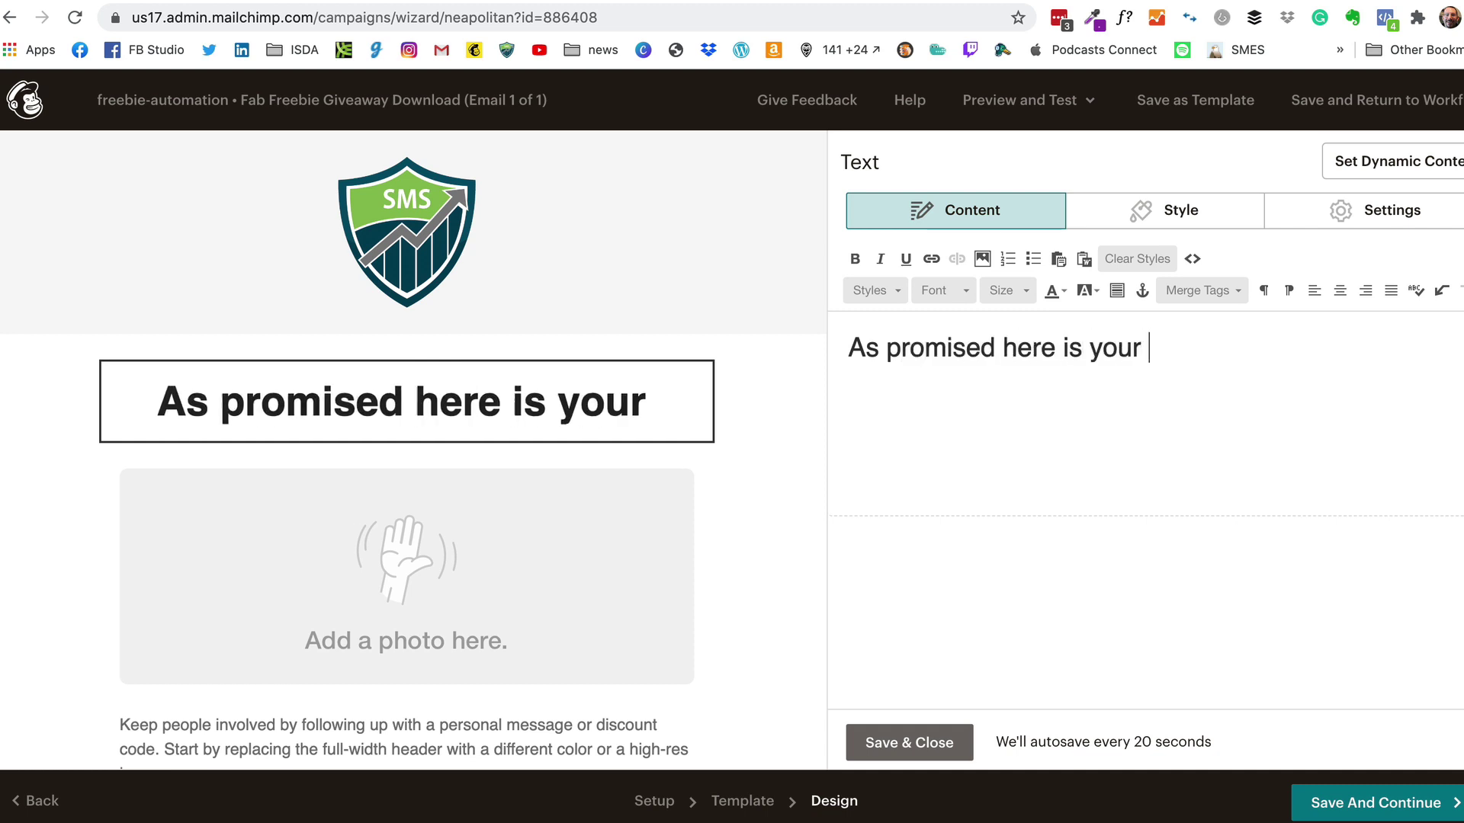
text(Fab Free)
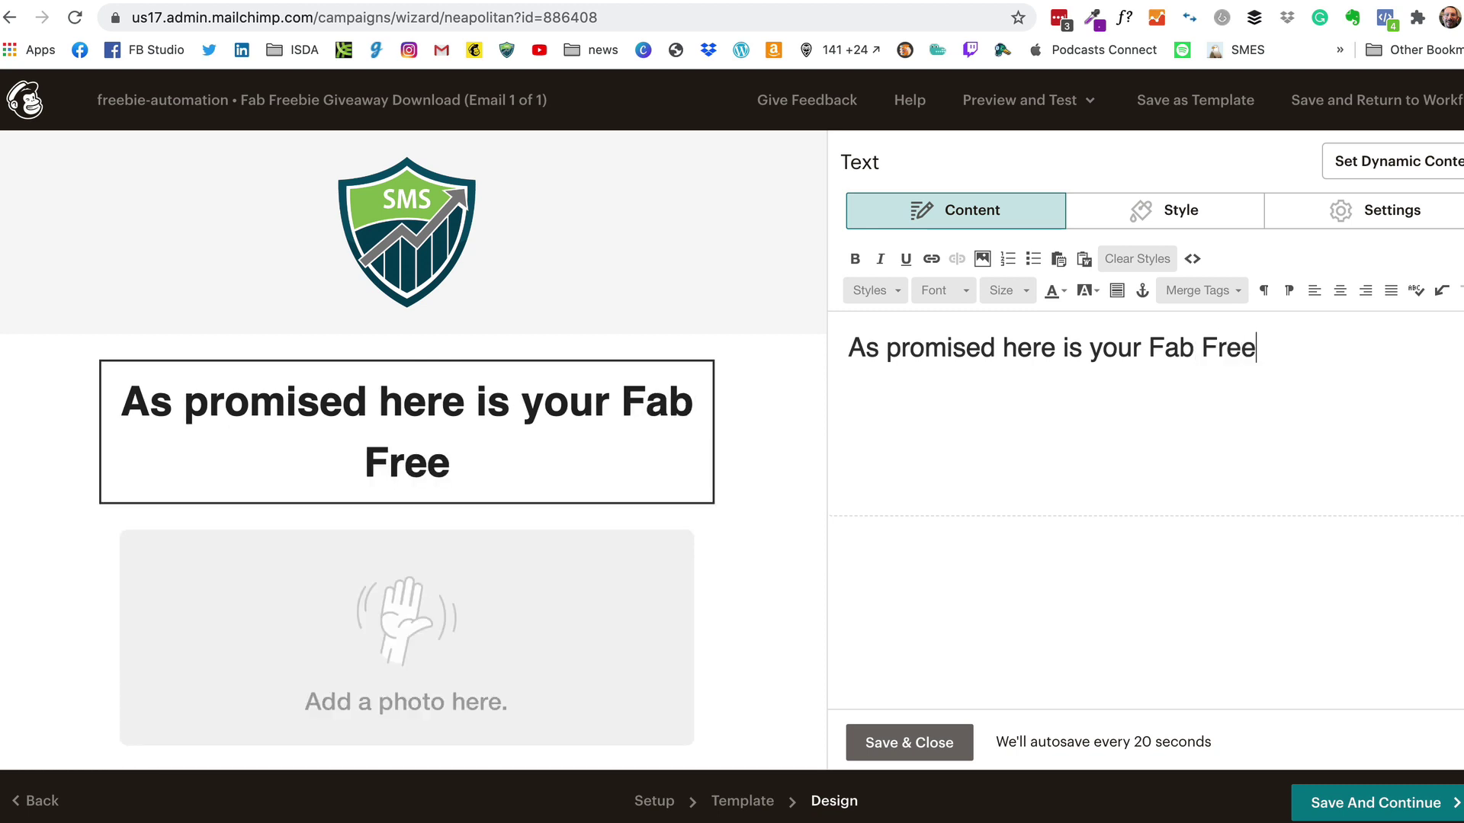
text(bie!)
click(909, 742)
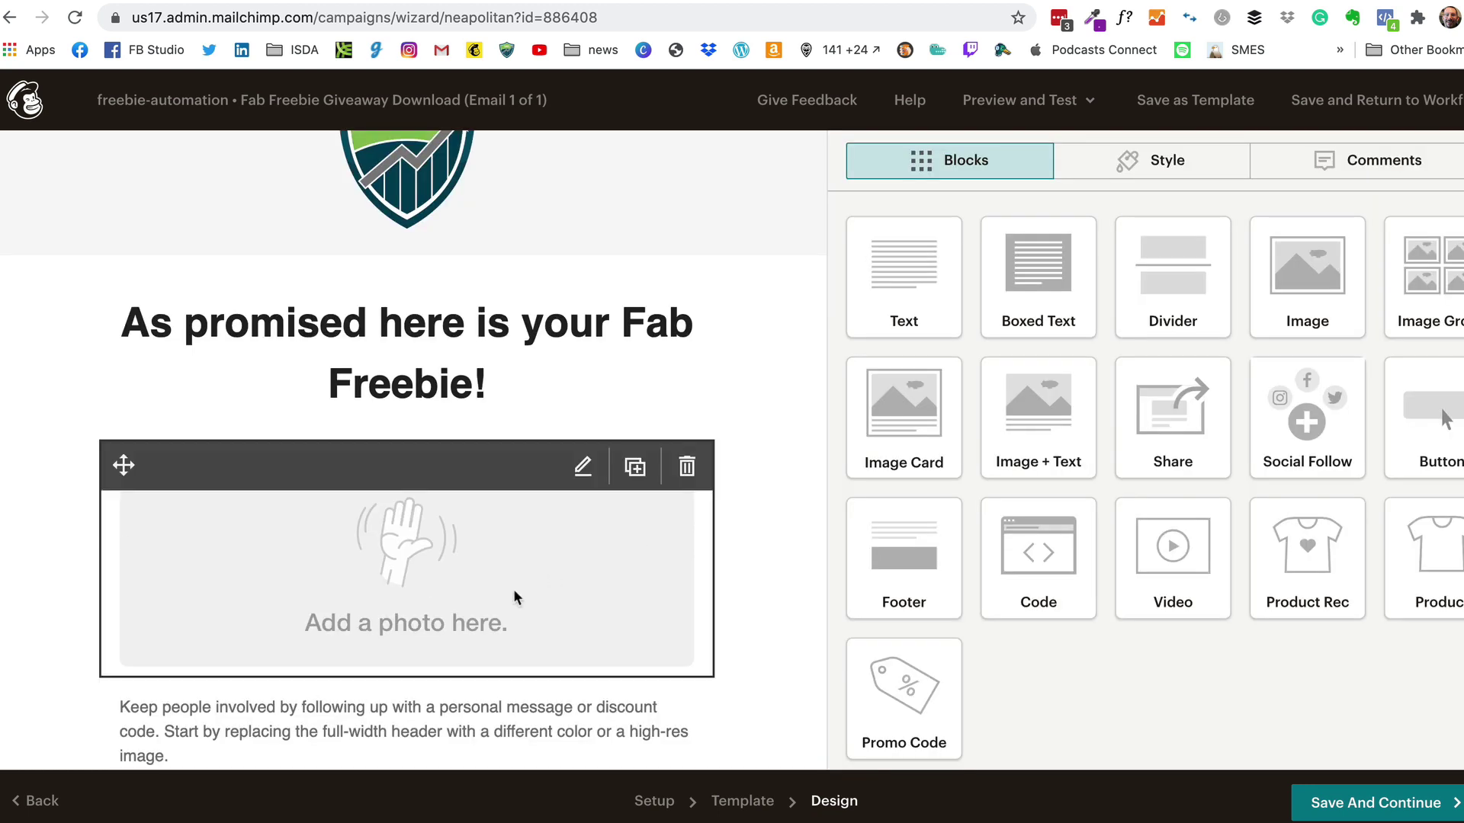
- Replace the placeholder photo with the 'You are my favorite human' Giphy GIF, searched as 'amazing human'
click(459, 523)
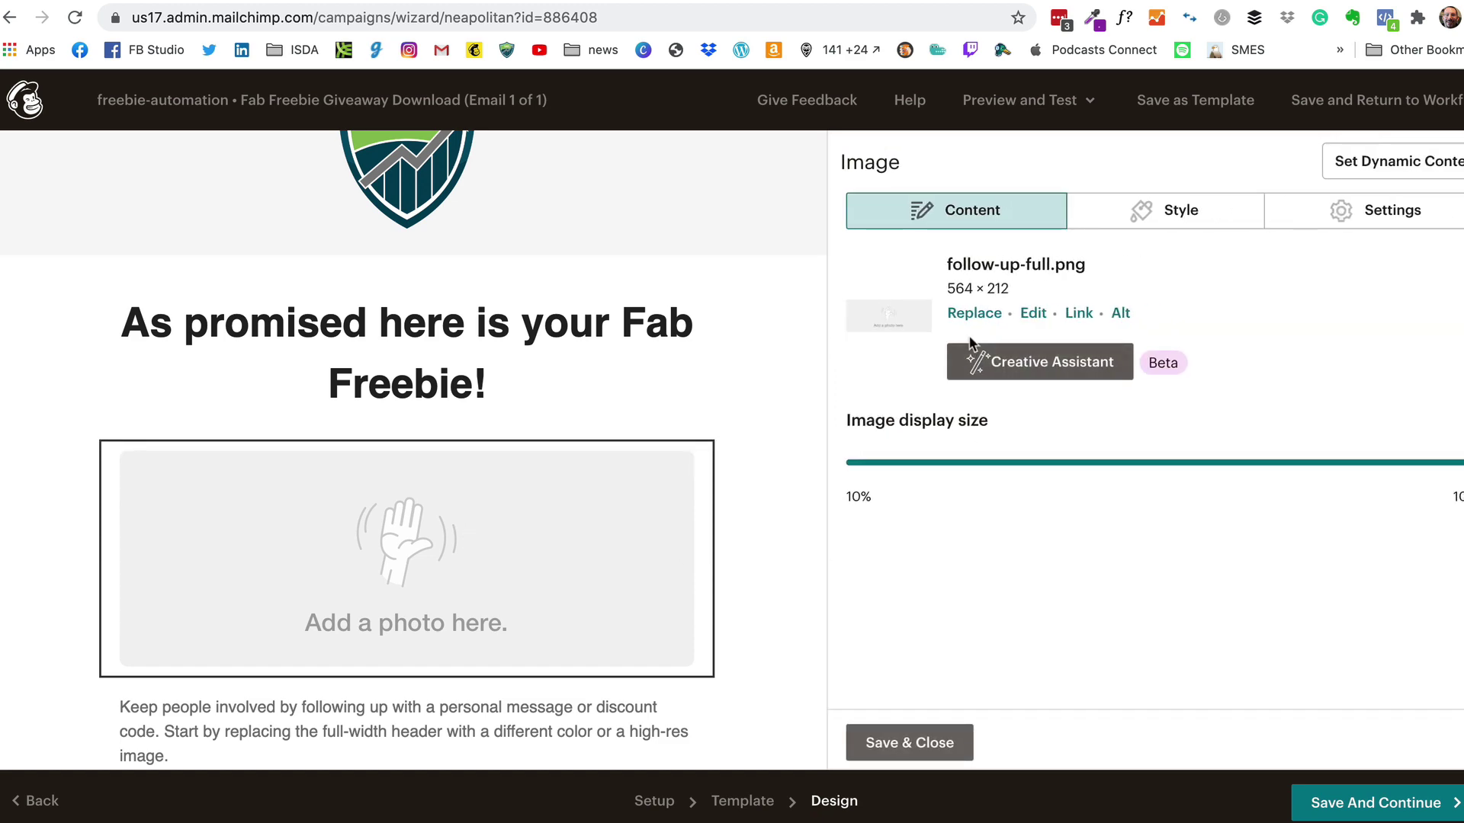
click(973, 314)
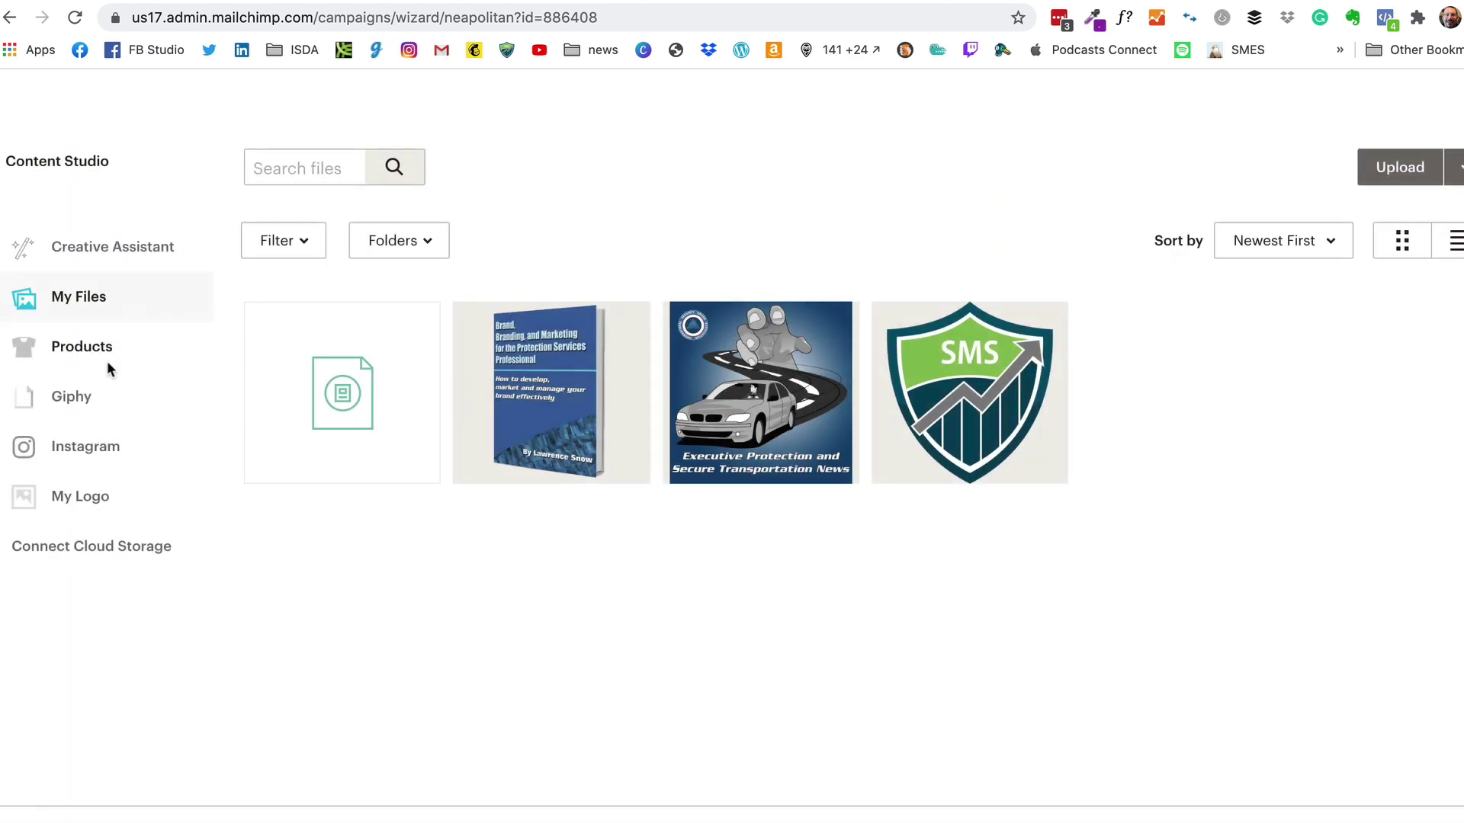
click(76, 396)
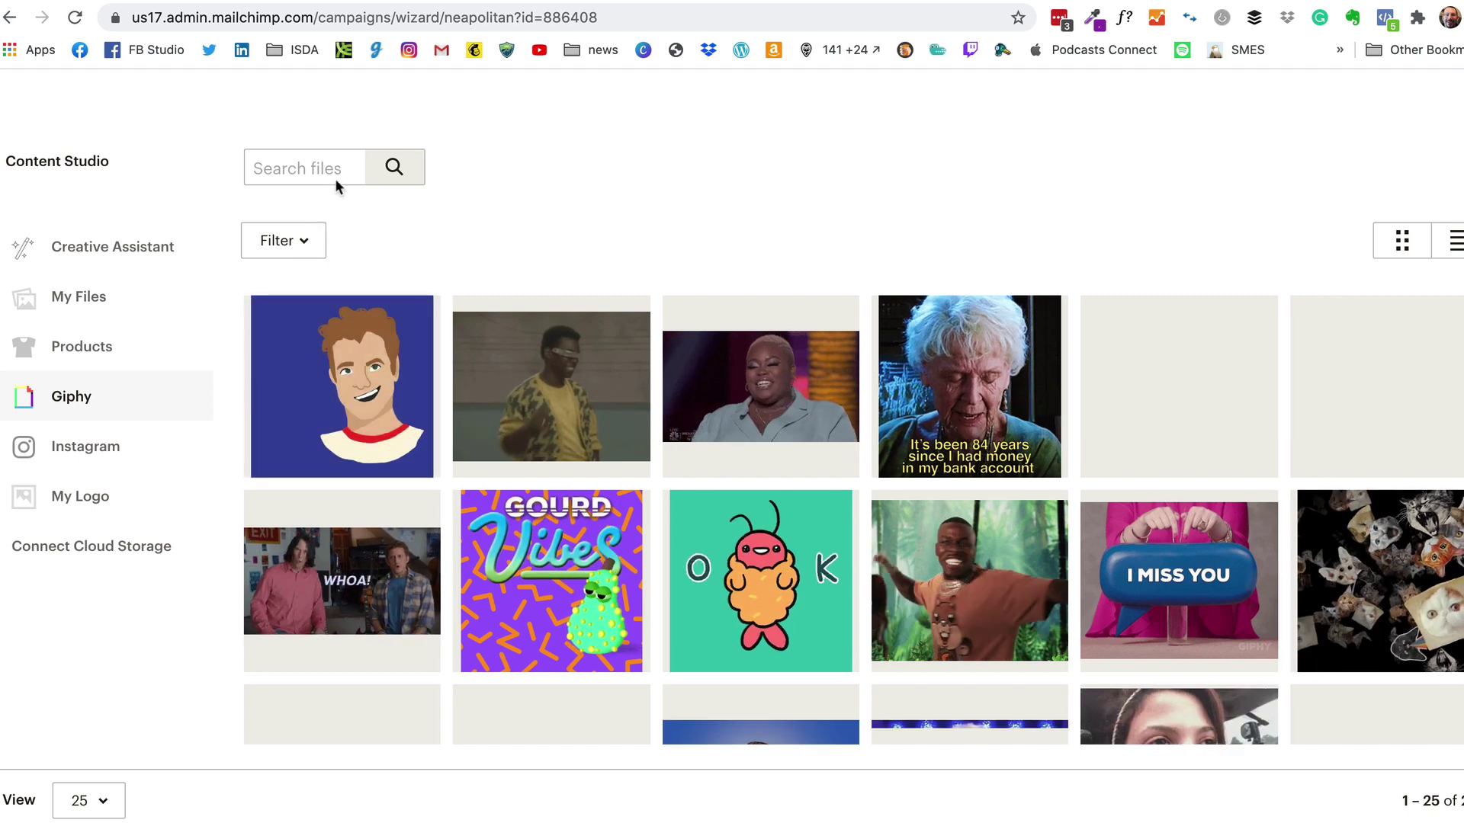
click(311, 166)
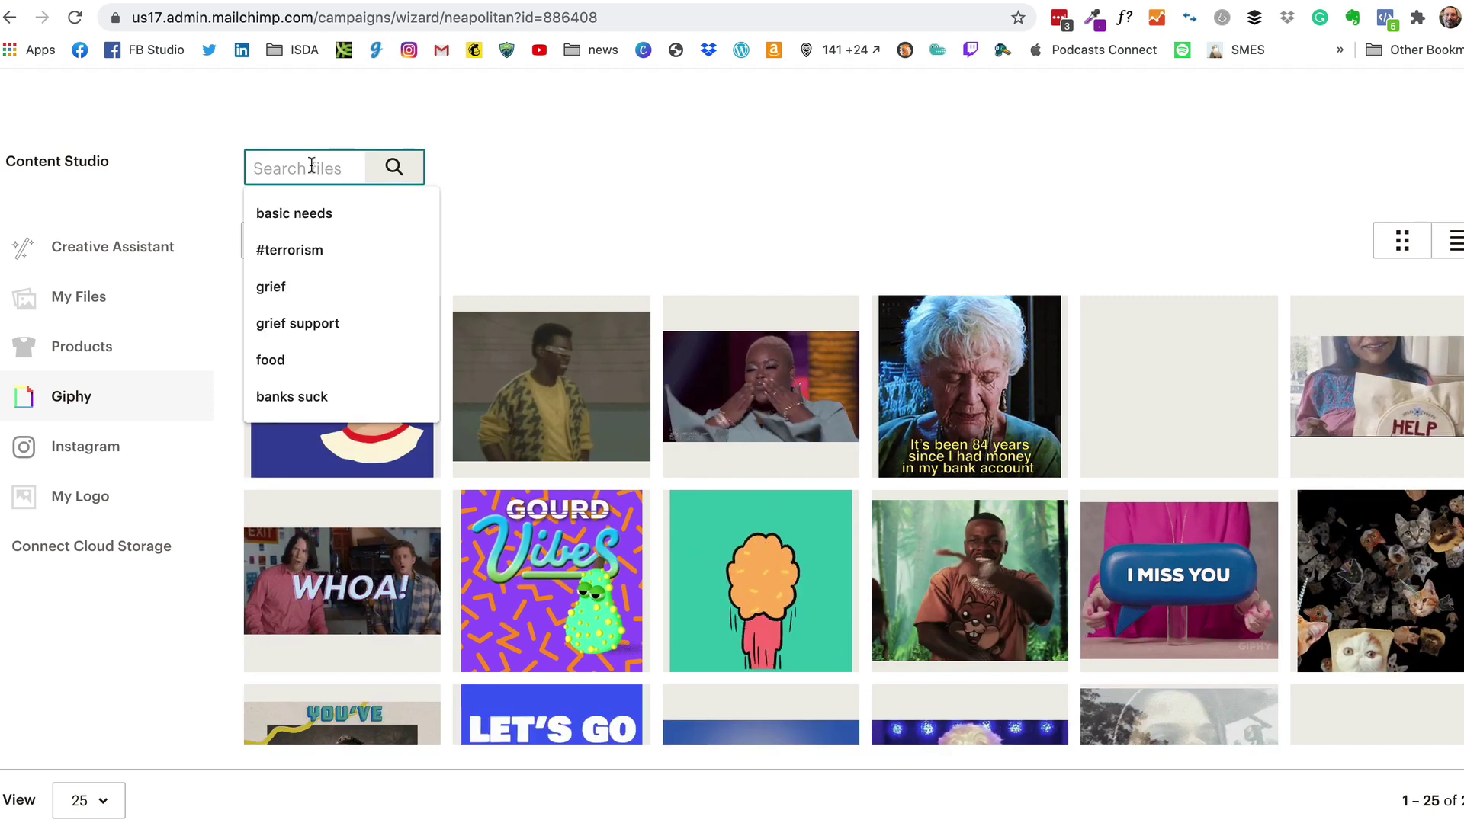
text(amazing )
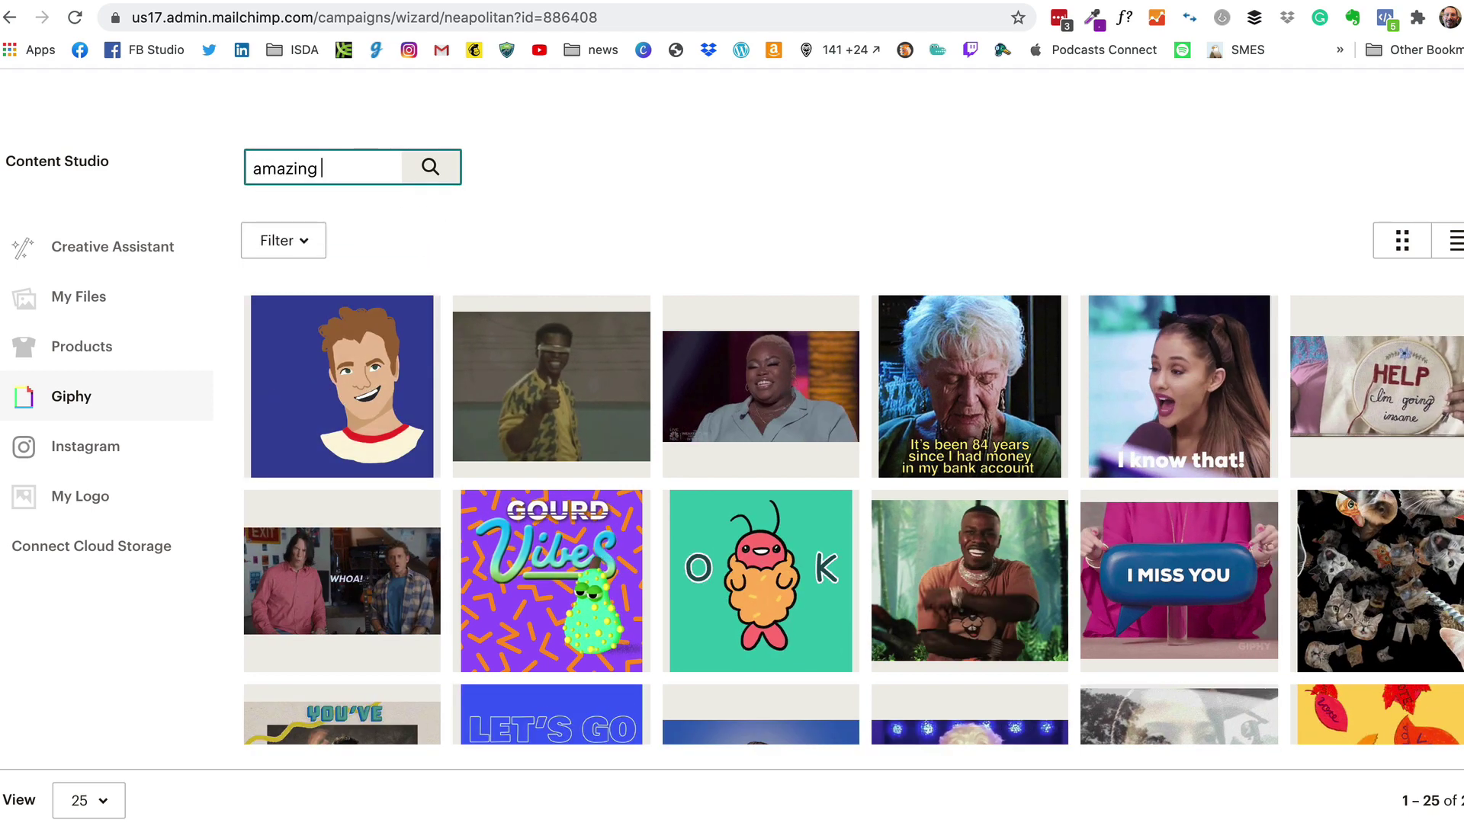
text(h)
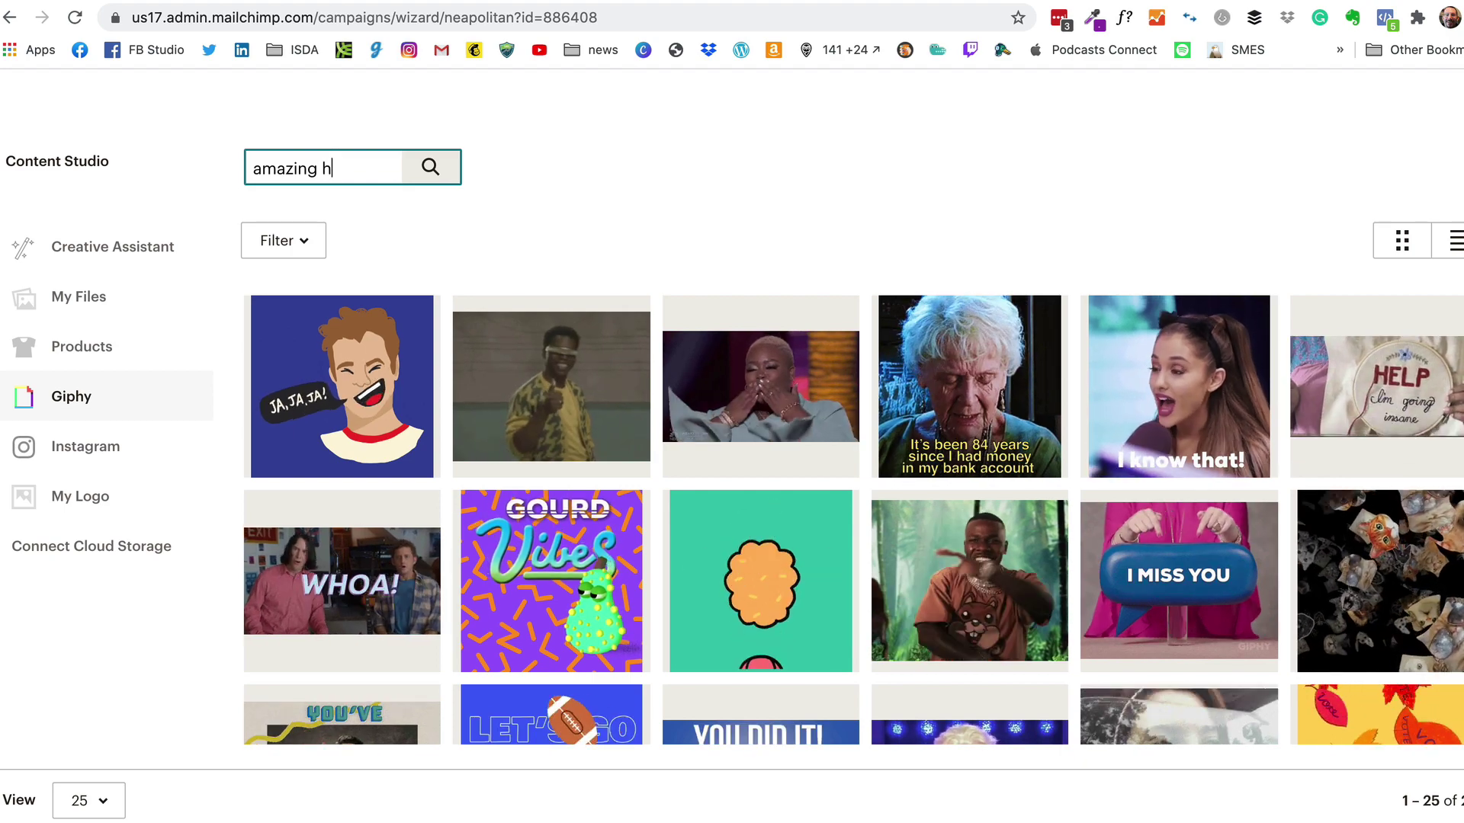
text(uman)
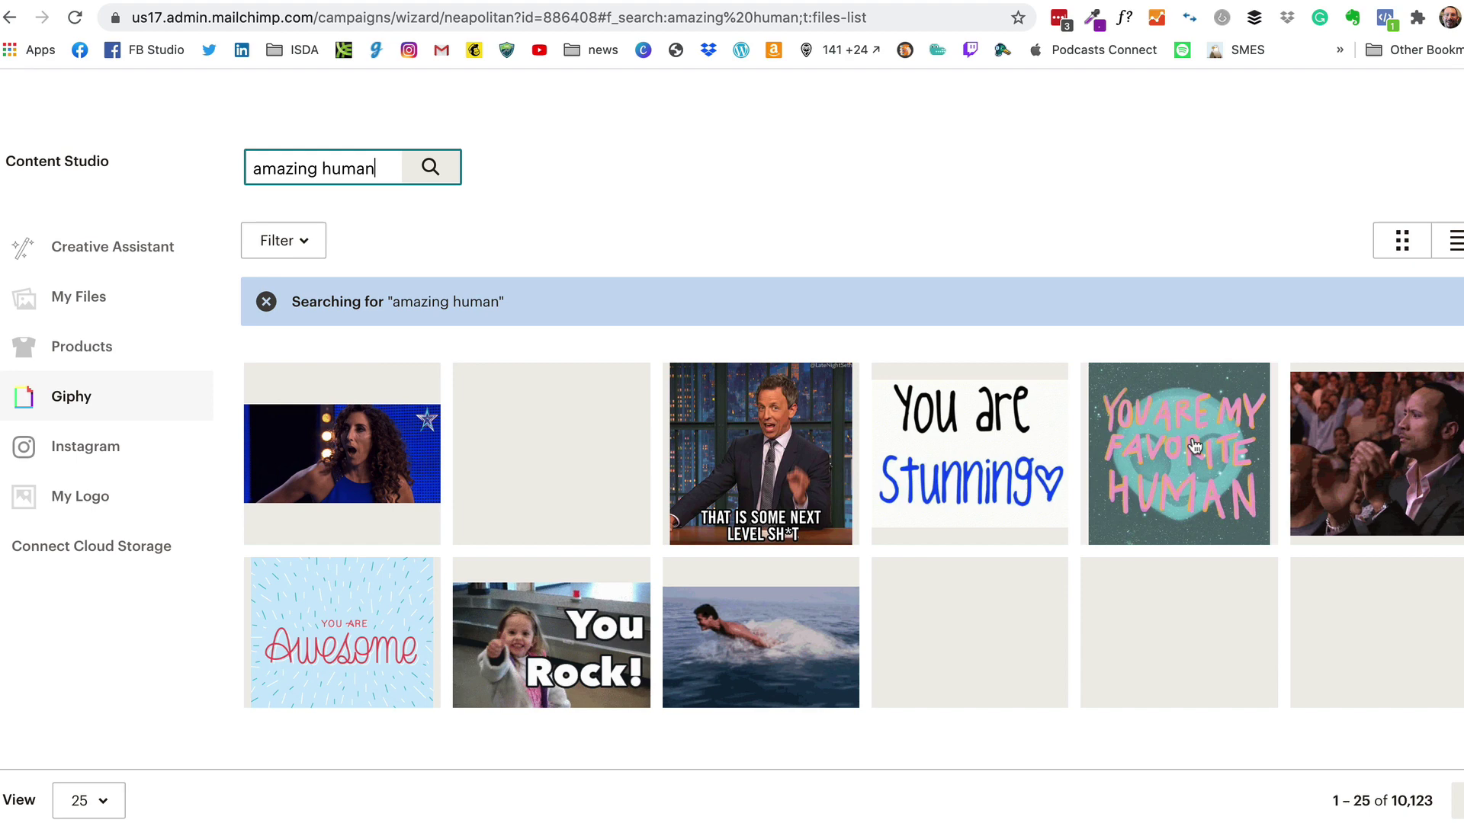
click(1194, 446)
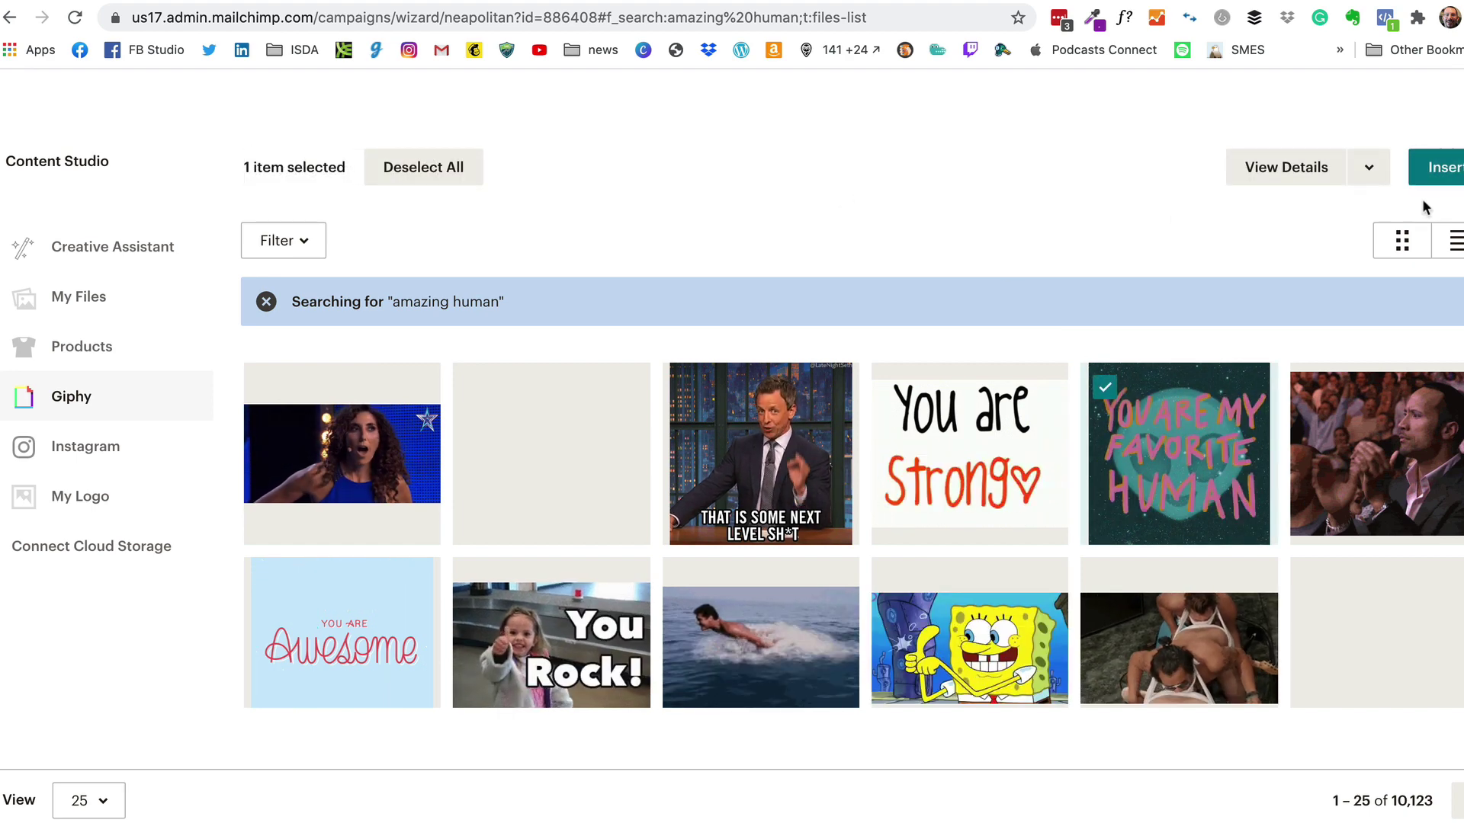
click(1438, 167)
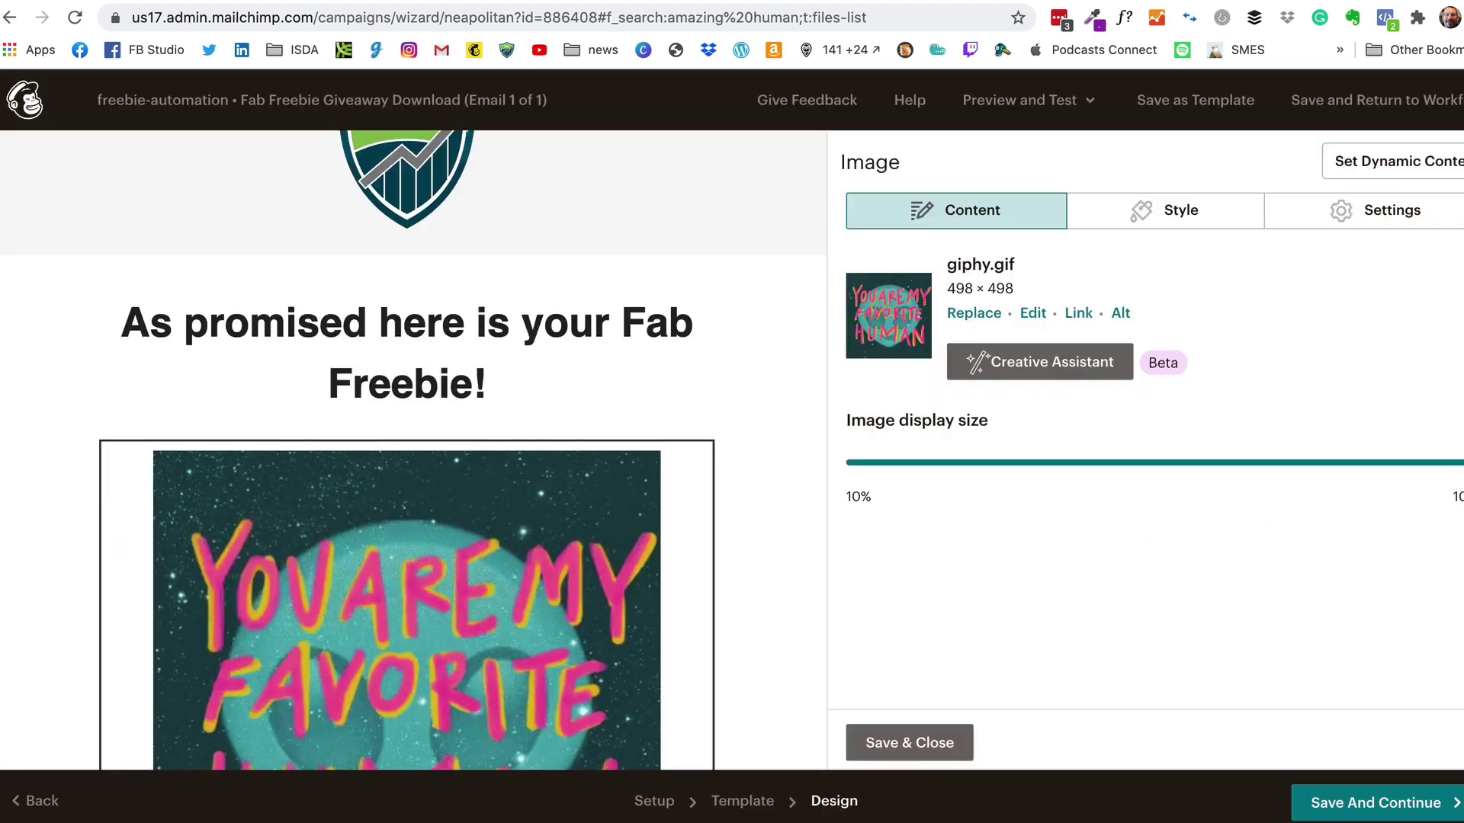
- Scale the GIF down to about 73% and save the image block
drag(1460, 462, 1220, 462)
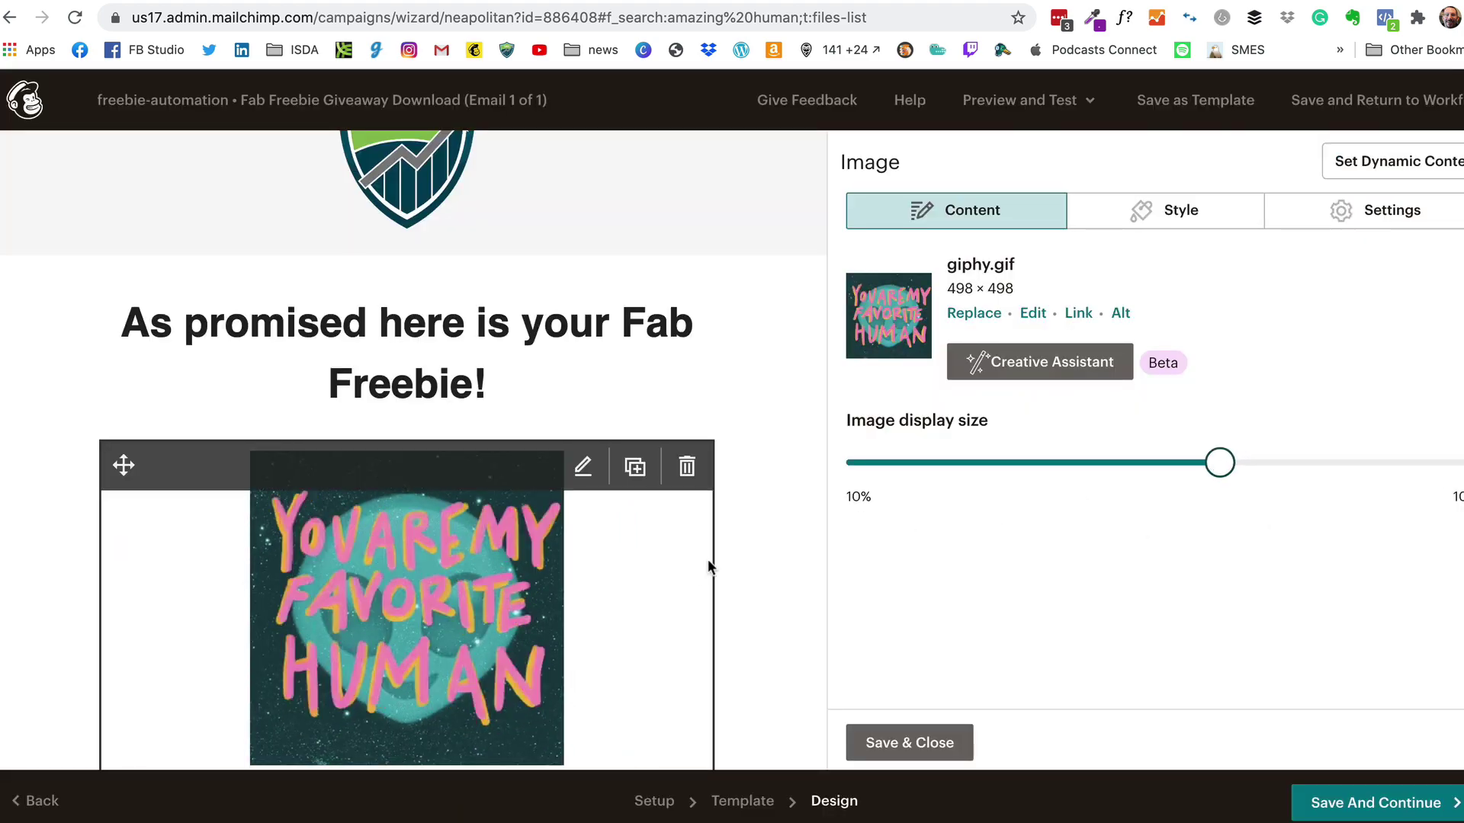
scroll(795, 545, down, 5)
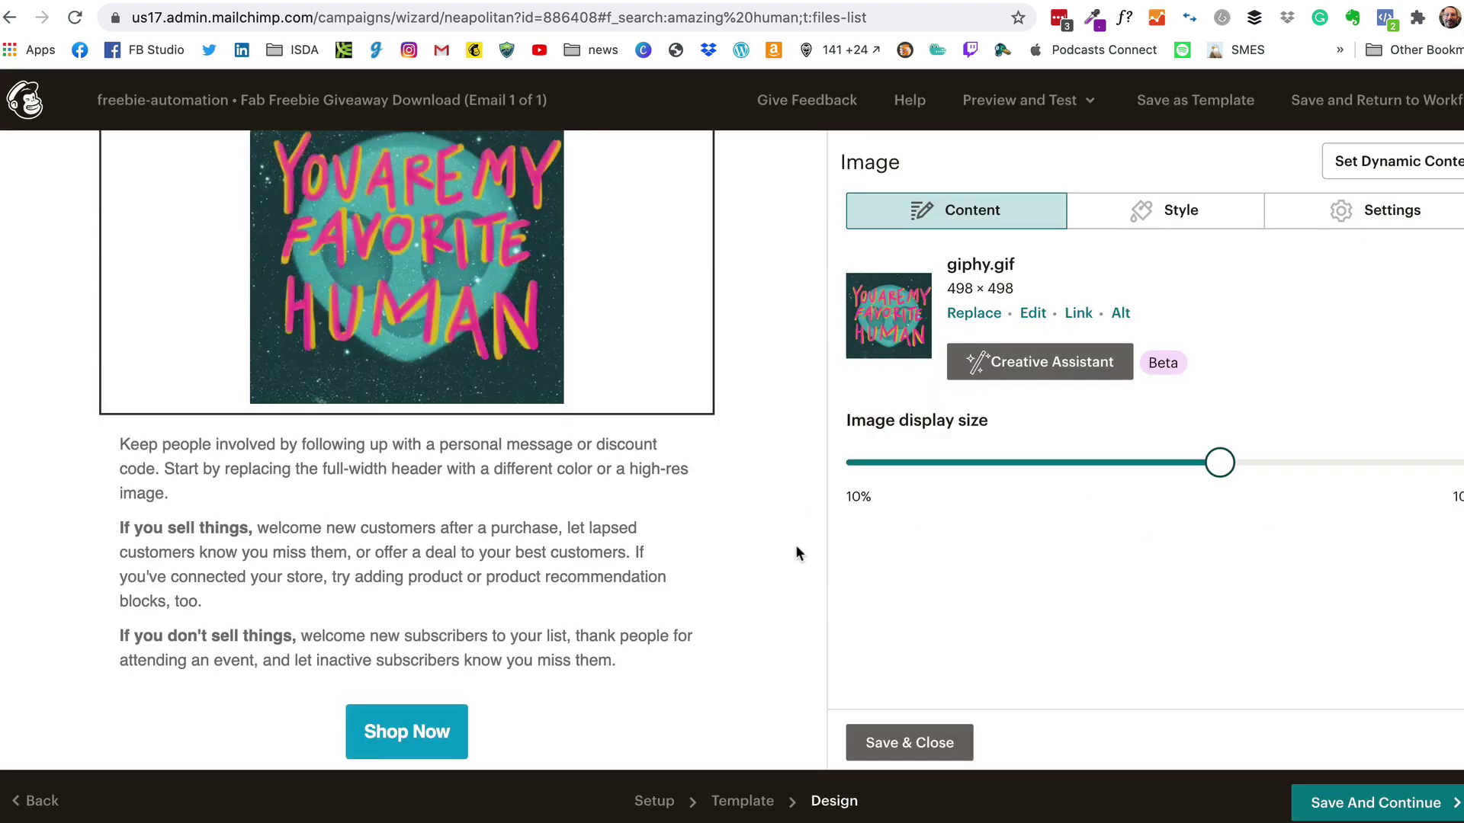
click(959, 749)
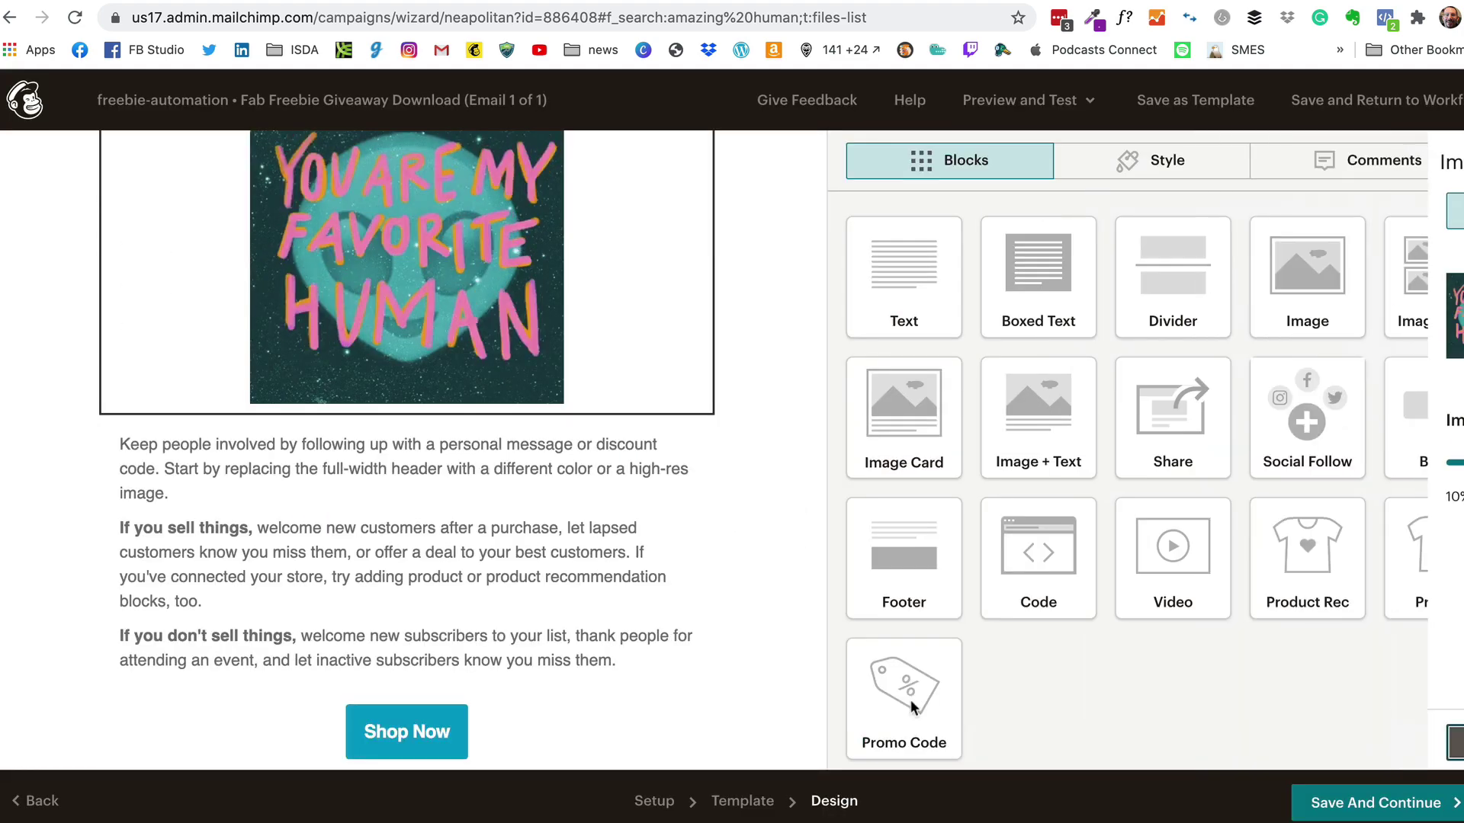
- Overwrite the placeholder body text with the pasted personal paragraphs and save
click(405, 575)
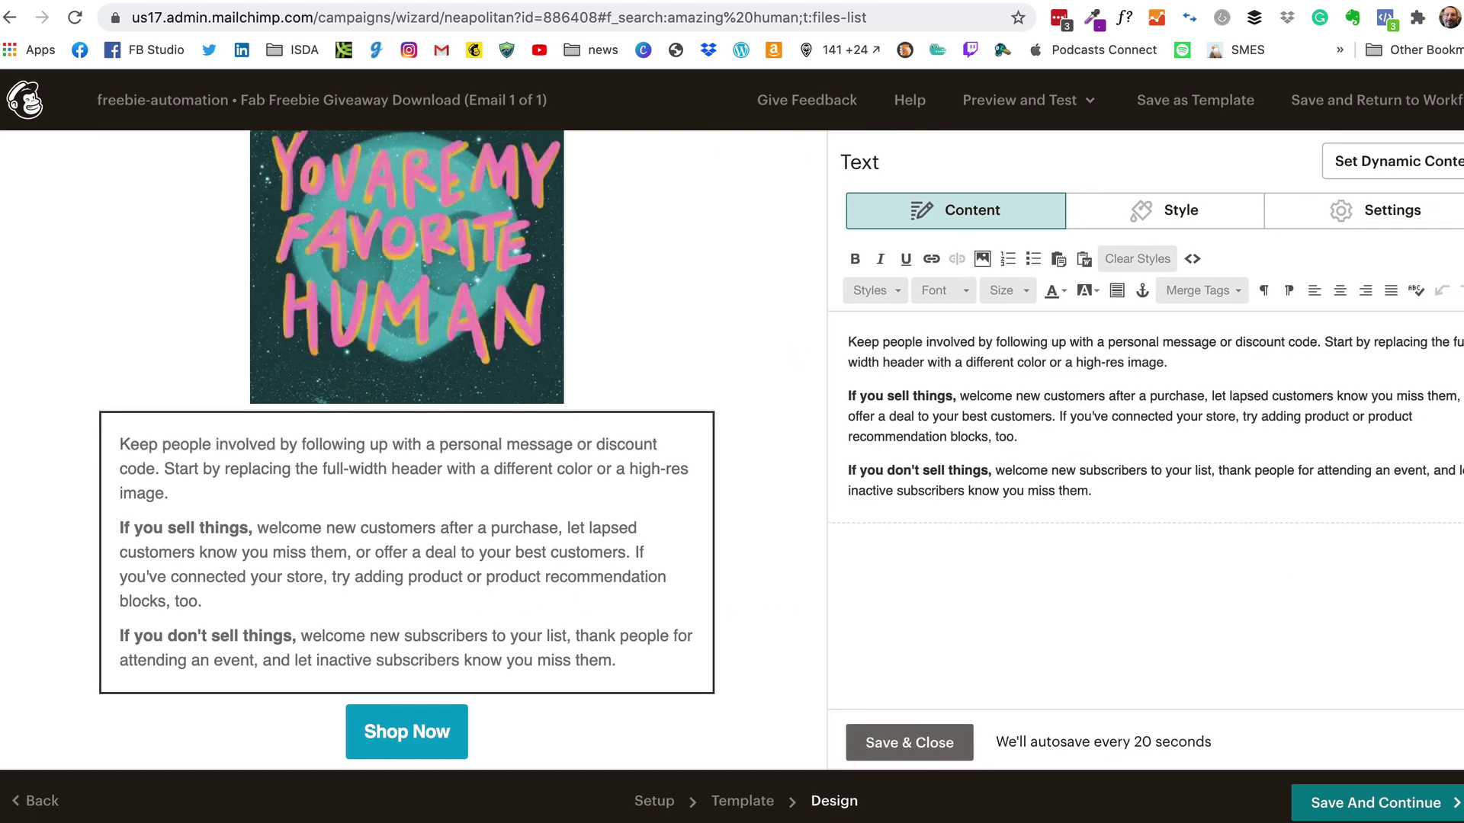
drag(1098, 492, 832, 338)
key(super+v)
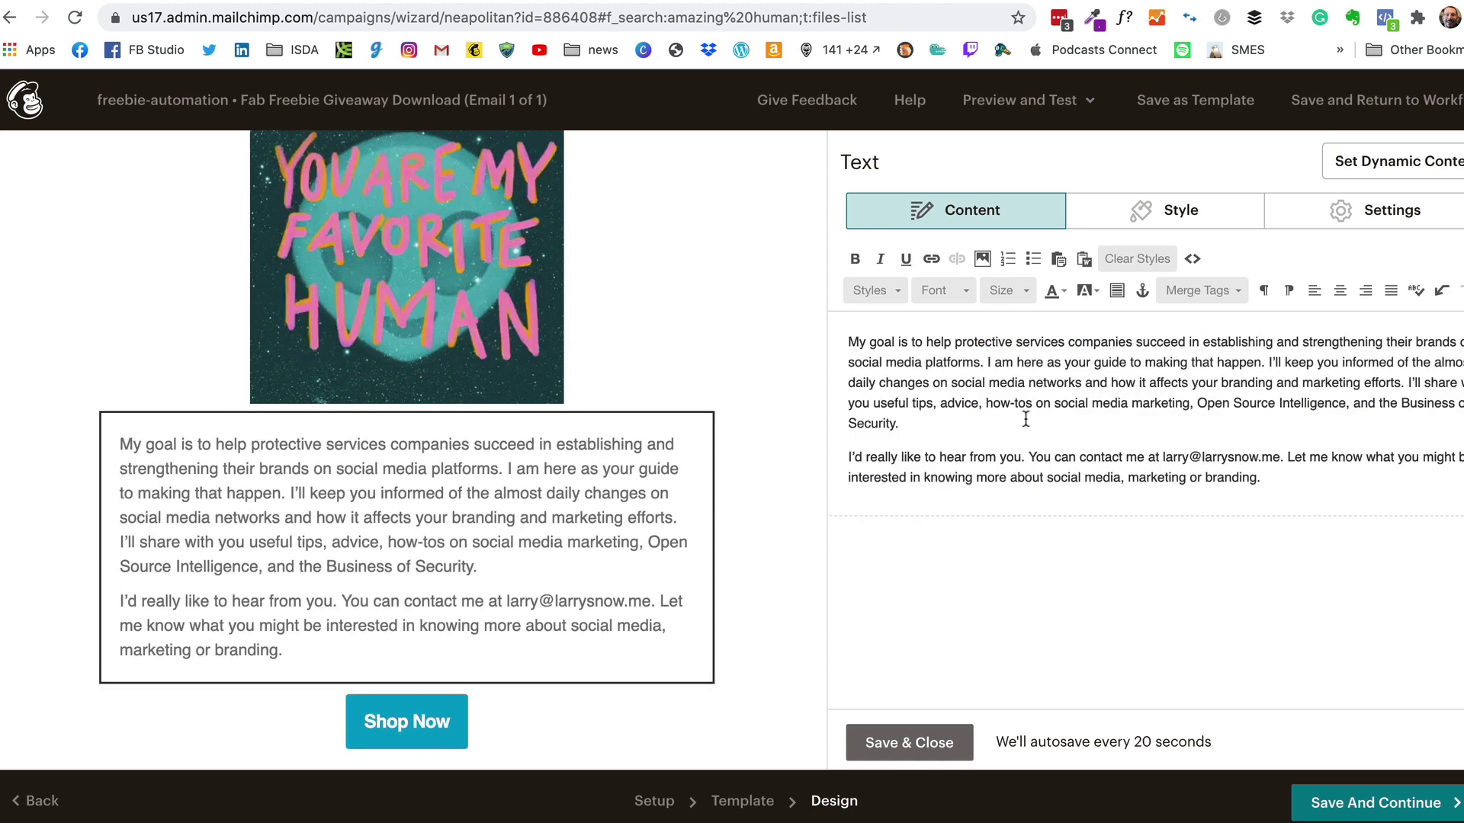
click(876, 744)
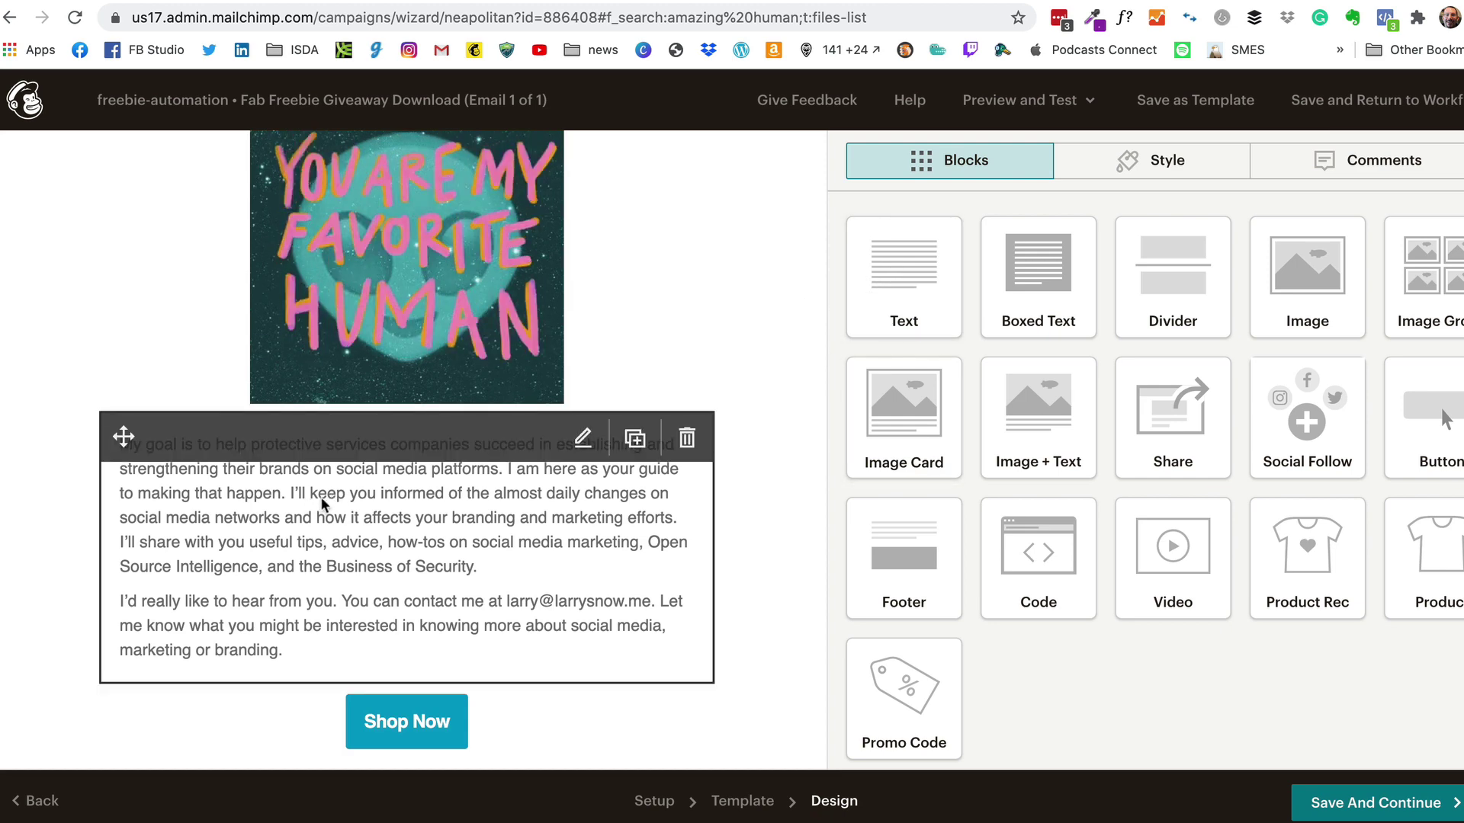
- Add a 'Howdy' line with the First Name merge tag above the paragraphs, accepting Grammarly's comma
click(302, 486)
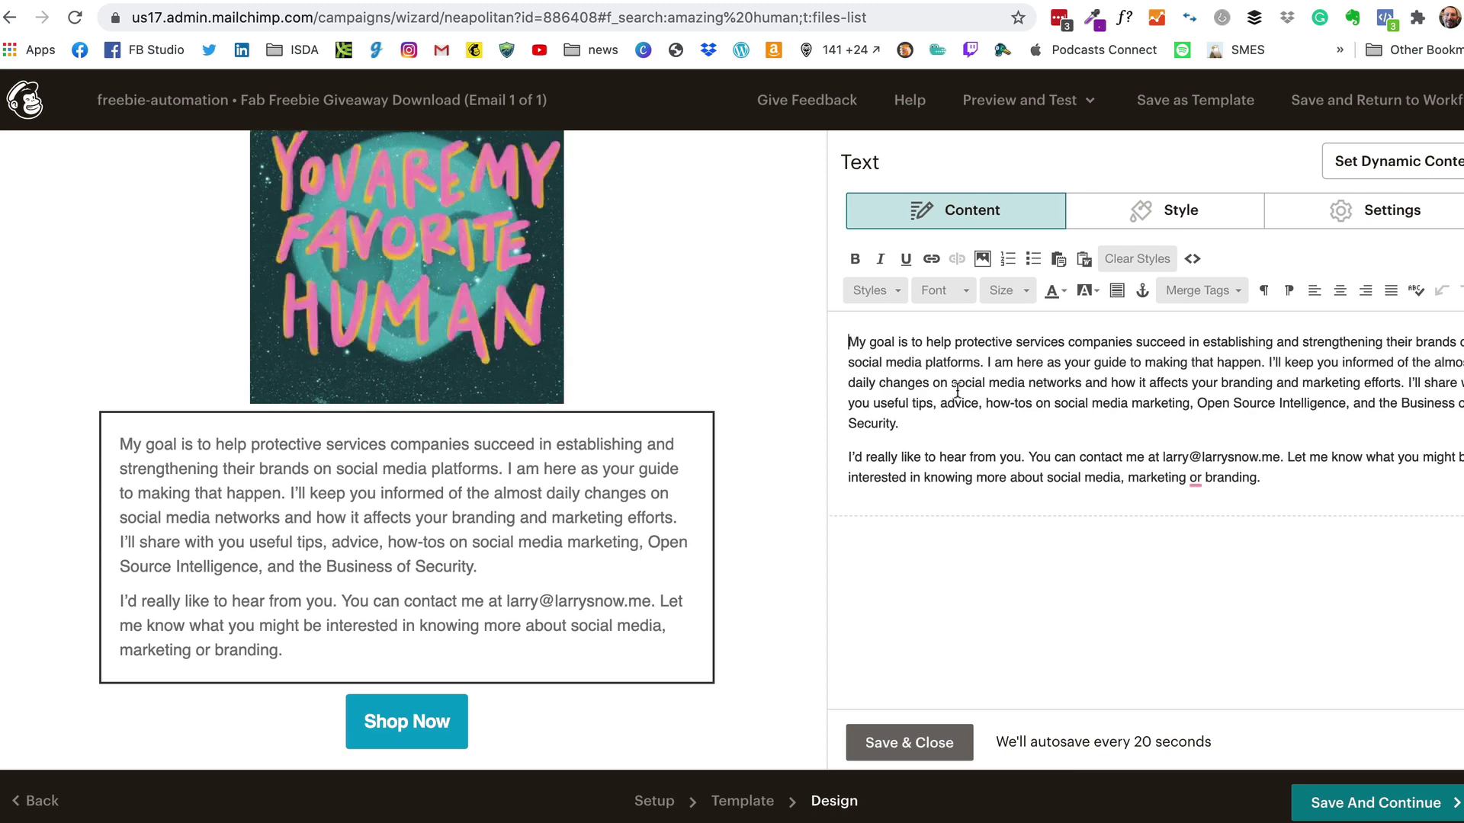
key(Return)
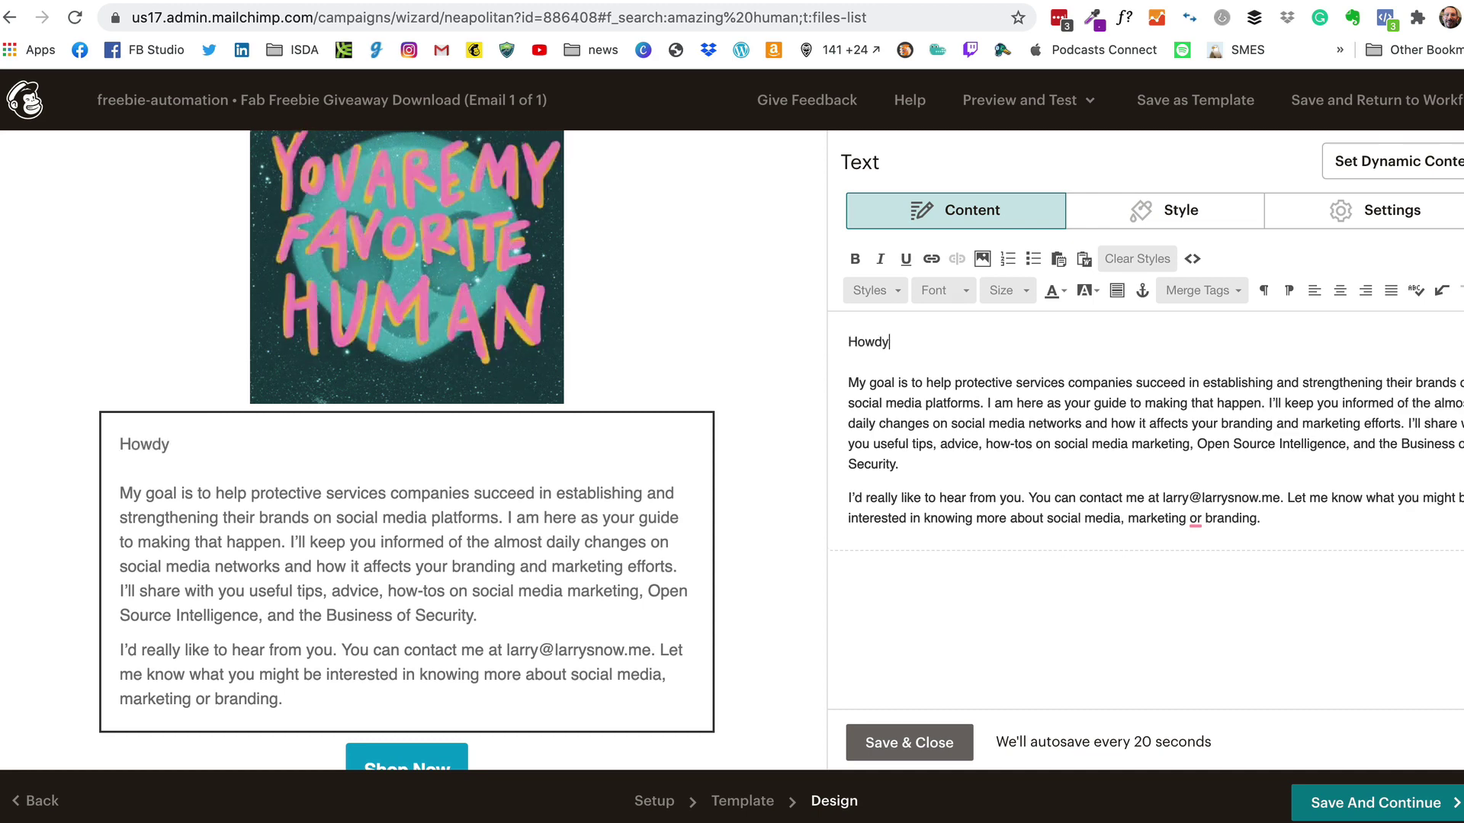
click(1225, 290)
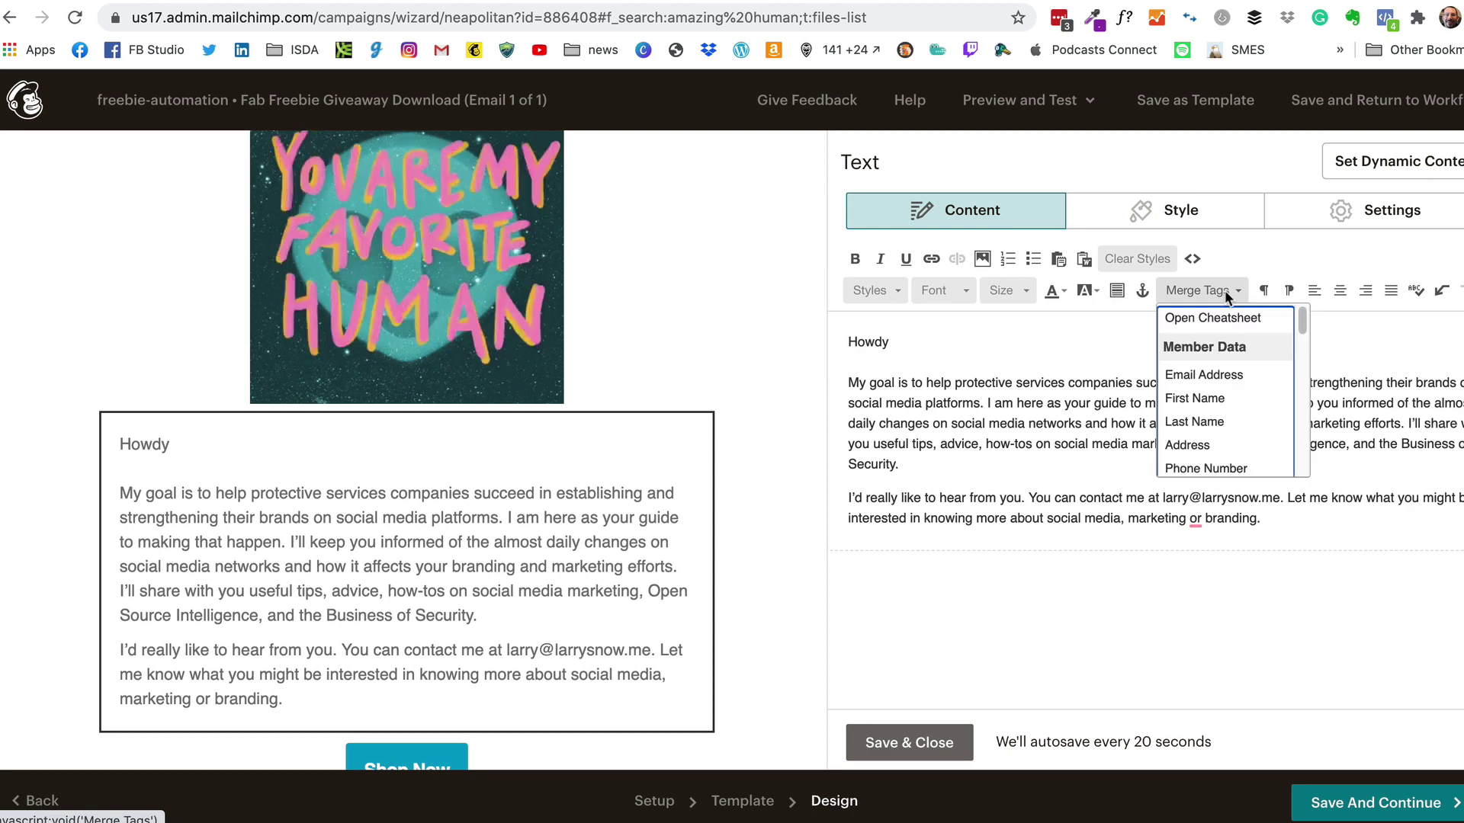
click(1228, 399)
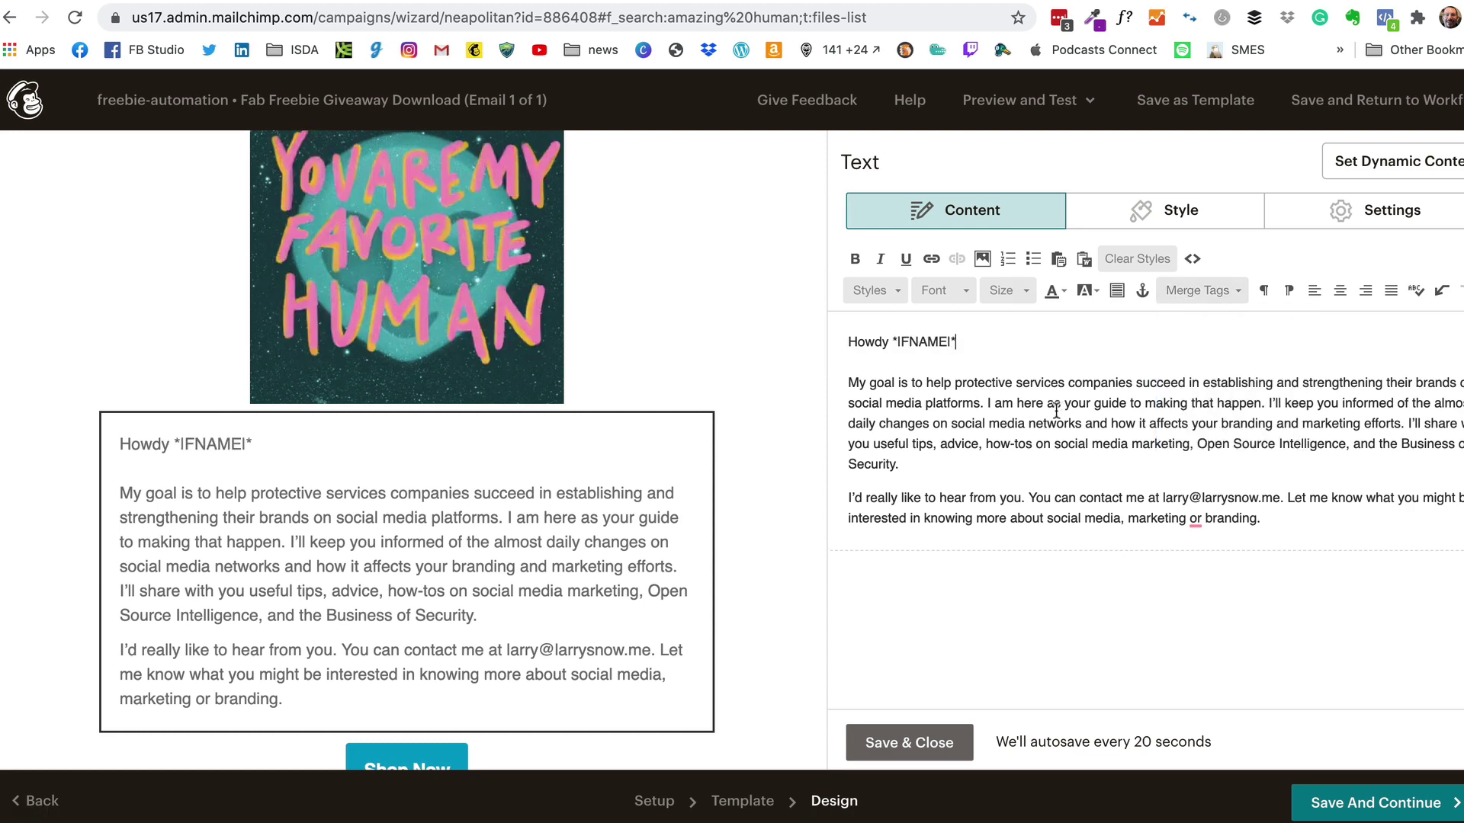
mouse_move(1196, 524)
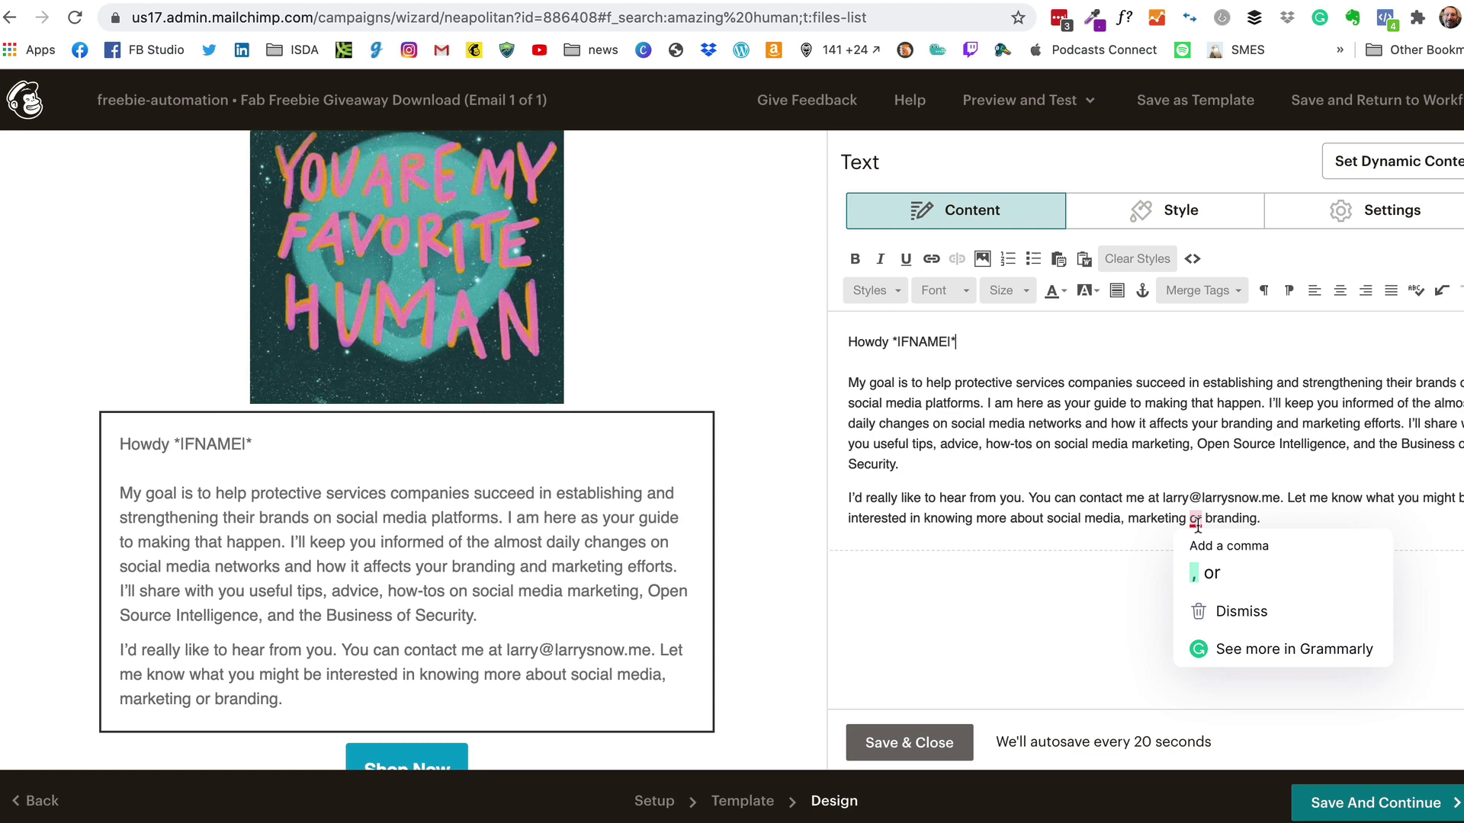
click(1220, 574)
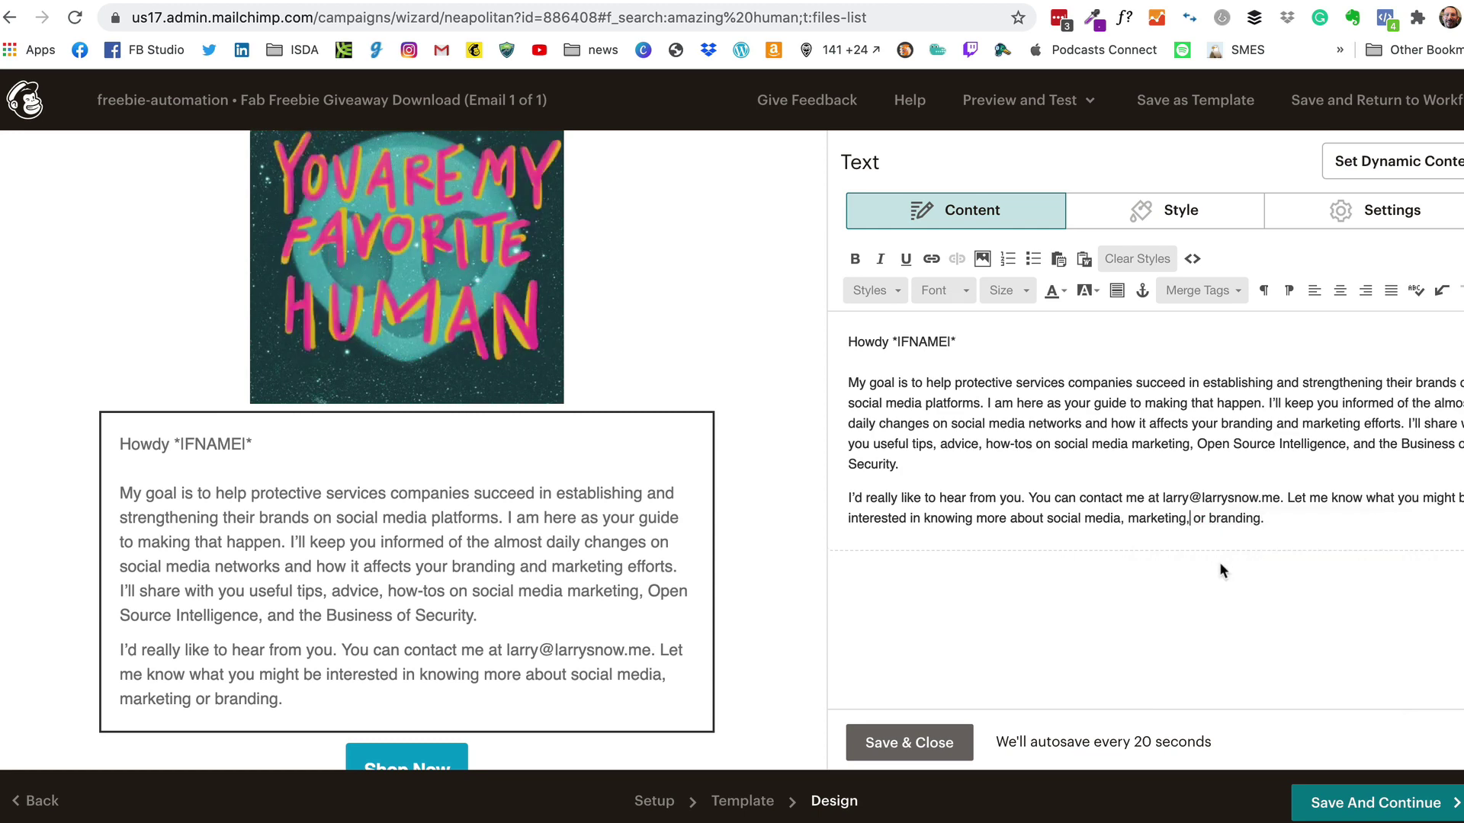
click(926, 743)
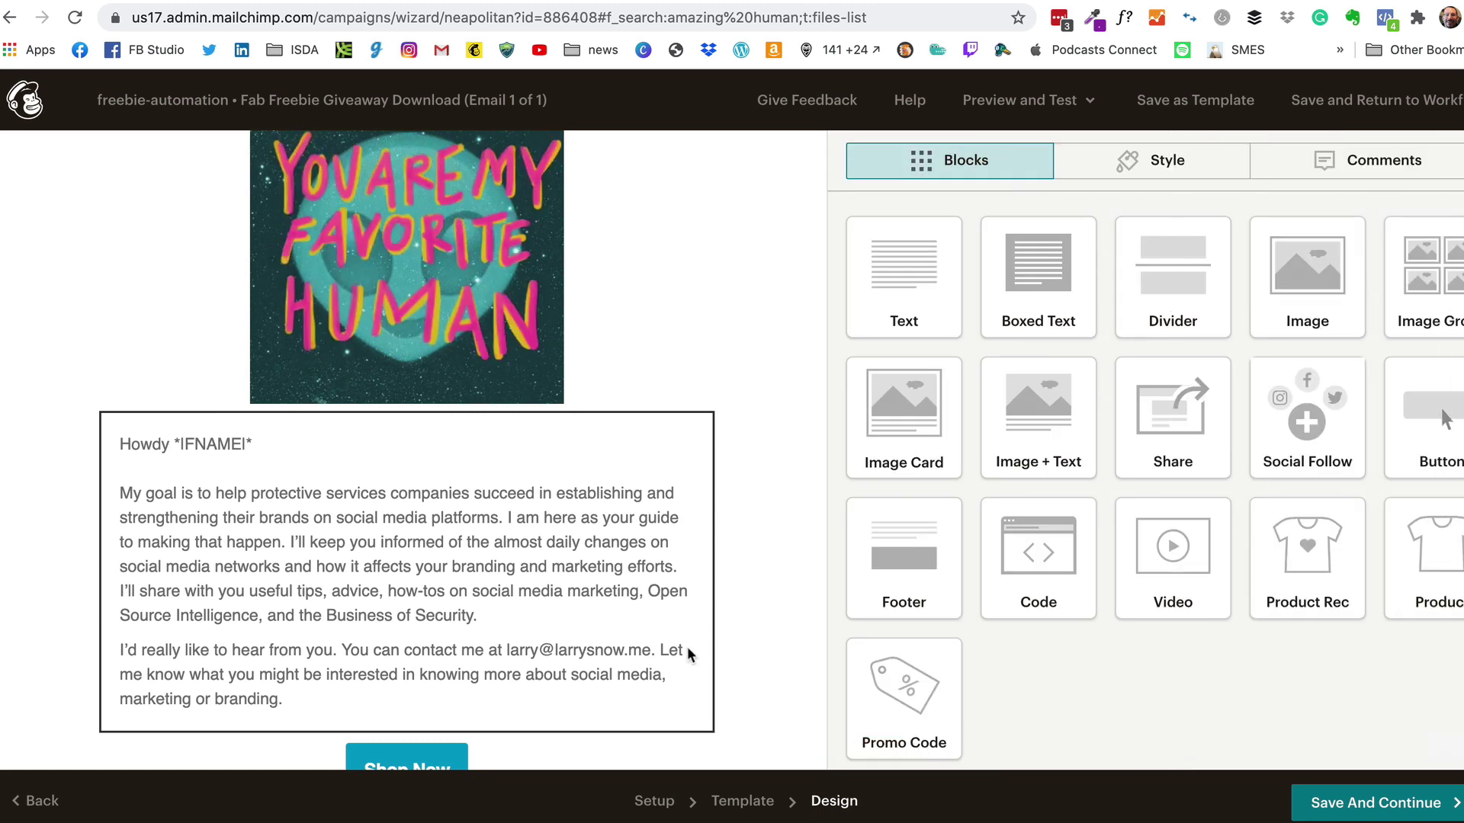
scroll(559, 605, down, 2)
scroll(560, 613, down, 2)
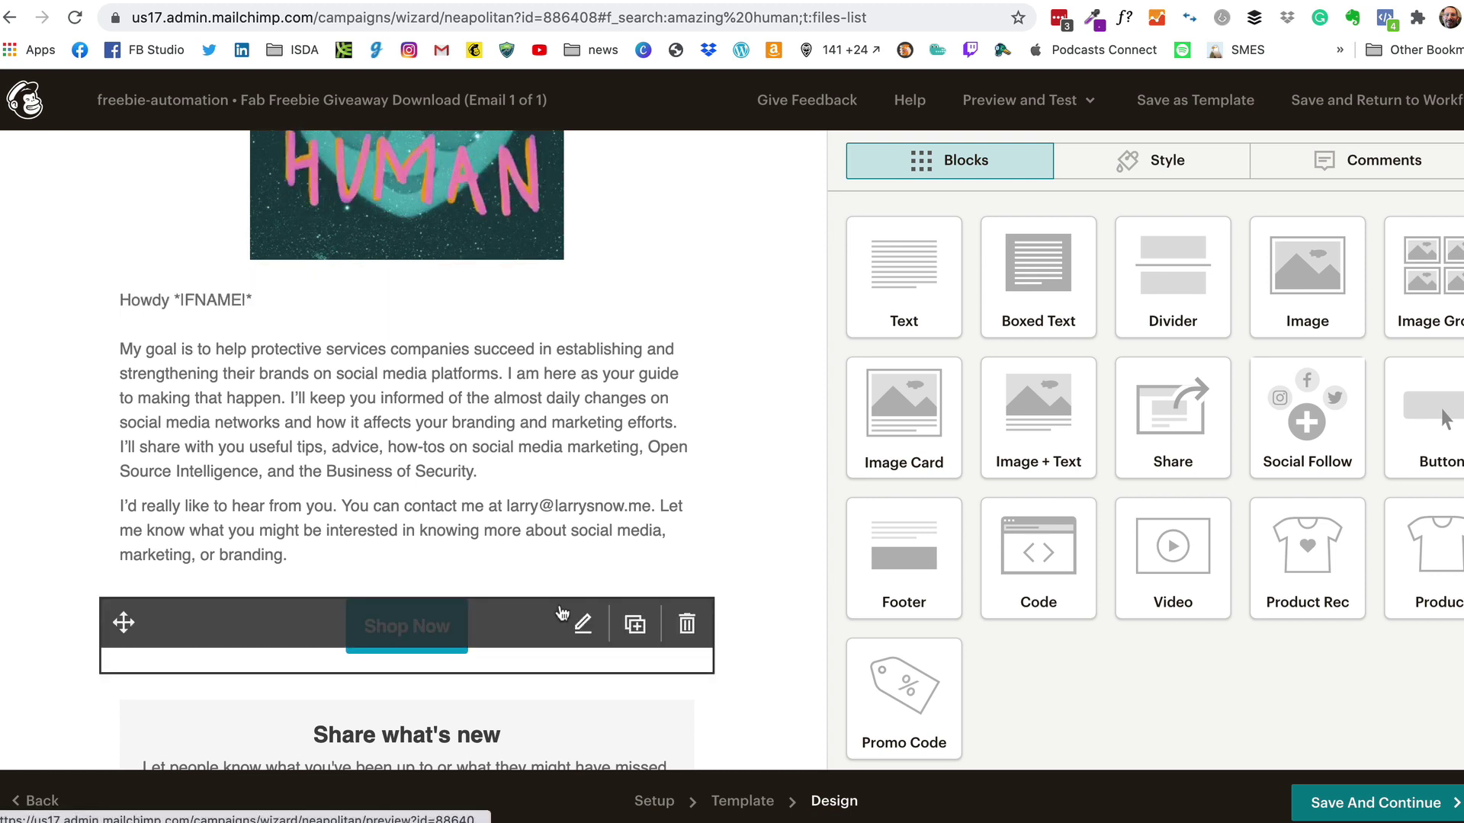
- Relabel the Shop Now button 'Download Your Fab Freebie!'
click(492, 589)
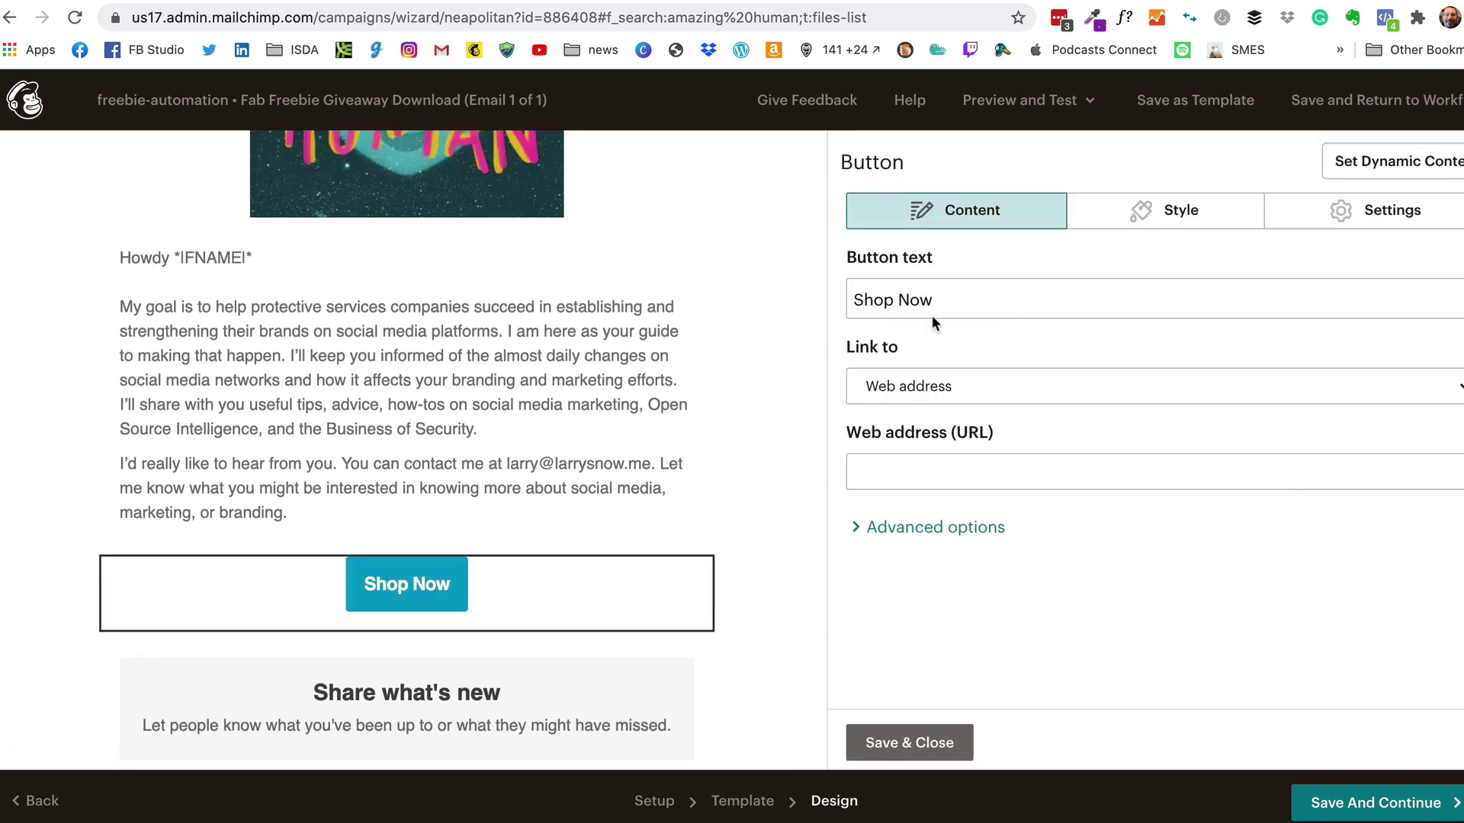
drag(940, 298, 812, 291)
text(Do)
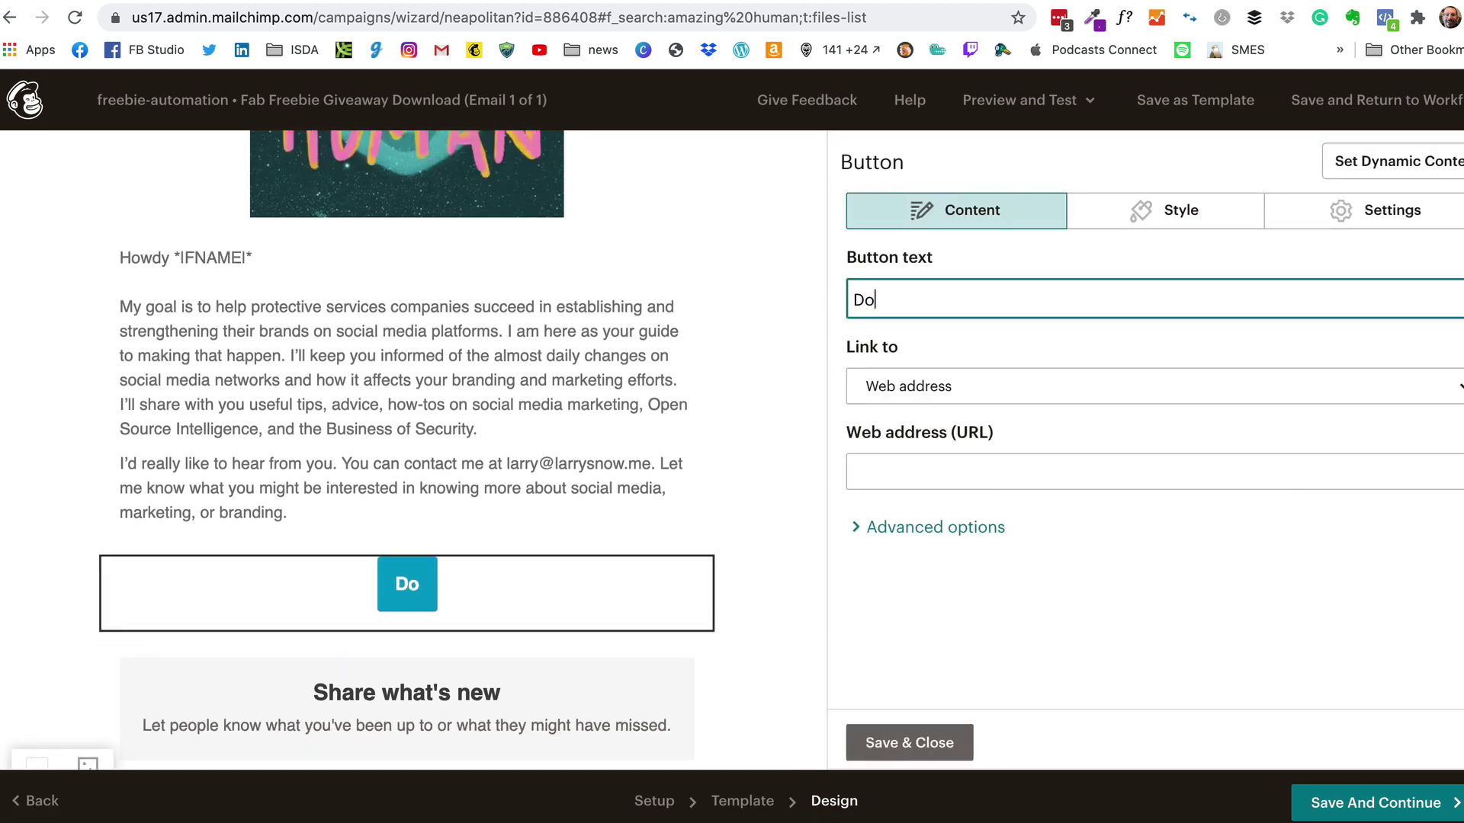
text(wnload Yo)
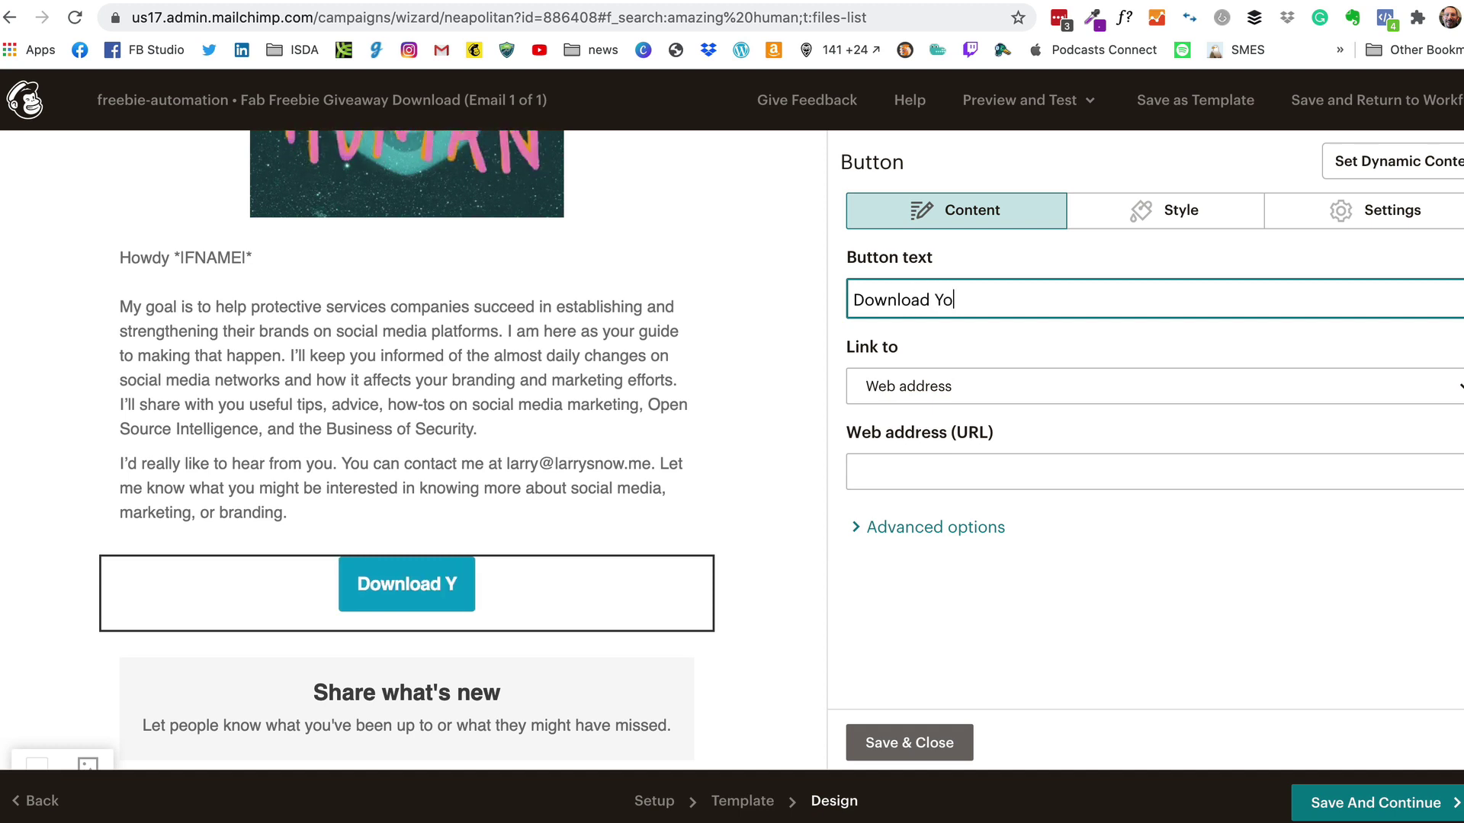
text(ur Fab Freeibe)
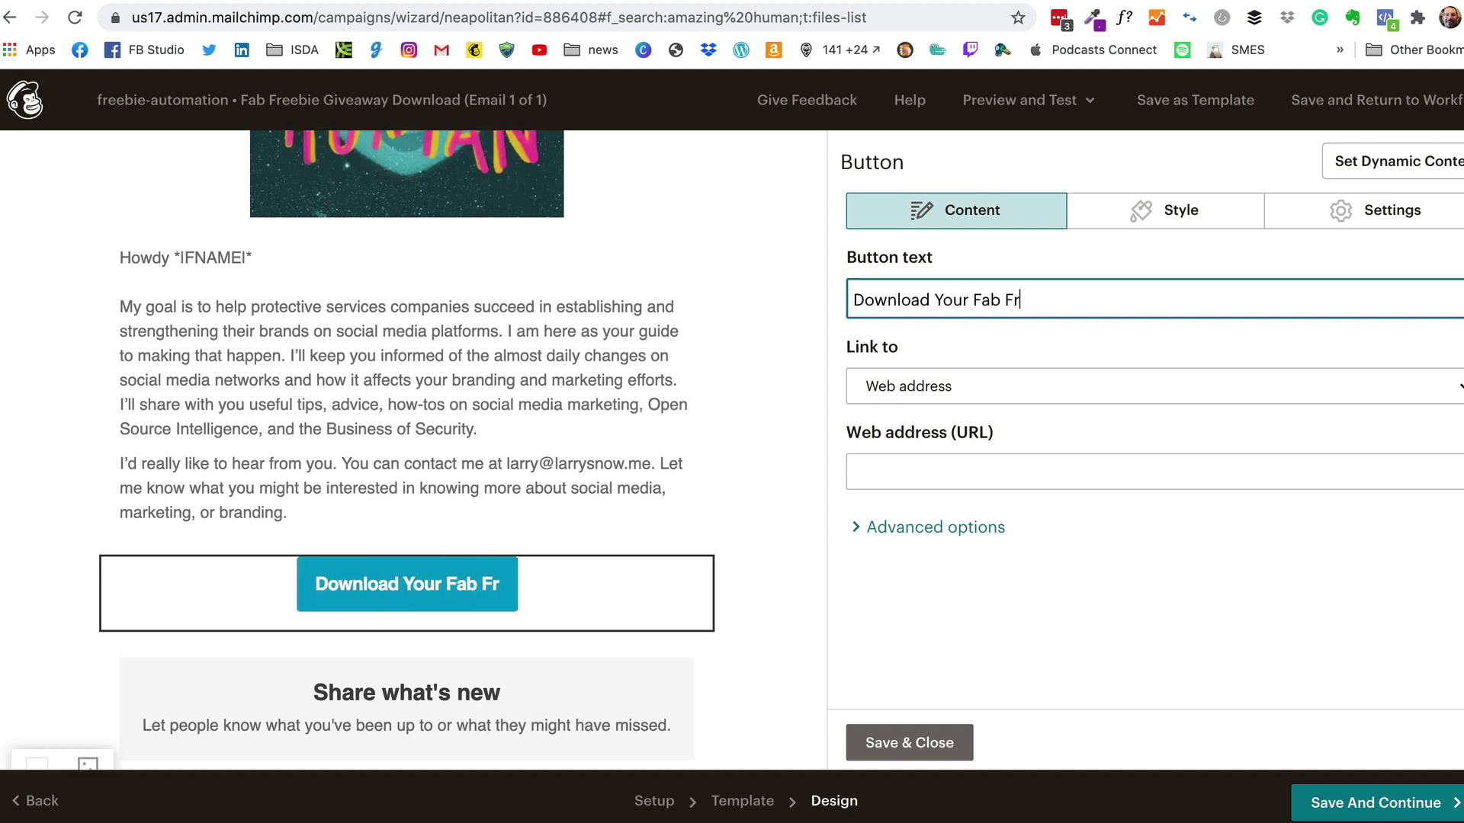
key(BackSpace)
key(BackSpace)
key(BackSpace)
text(bi)
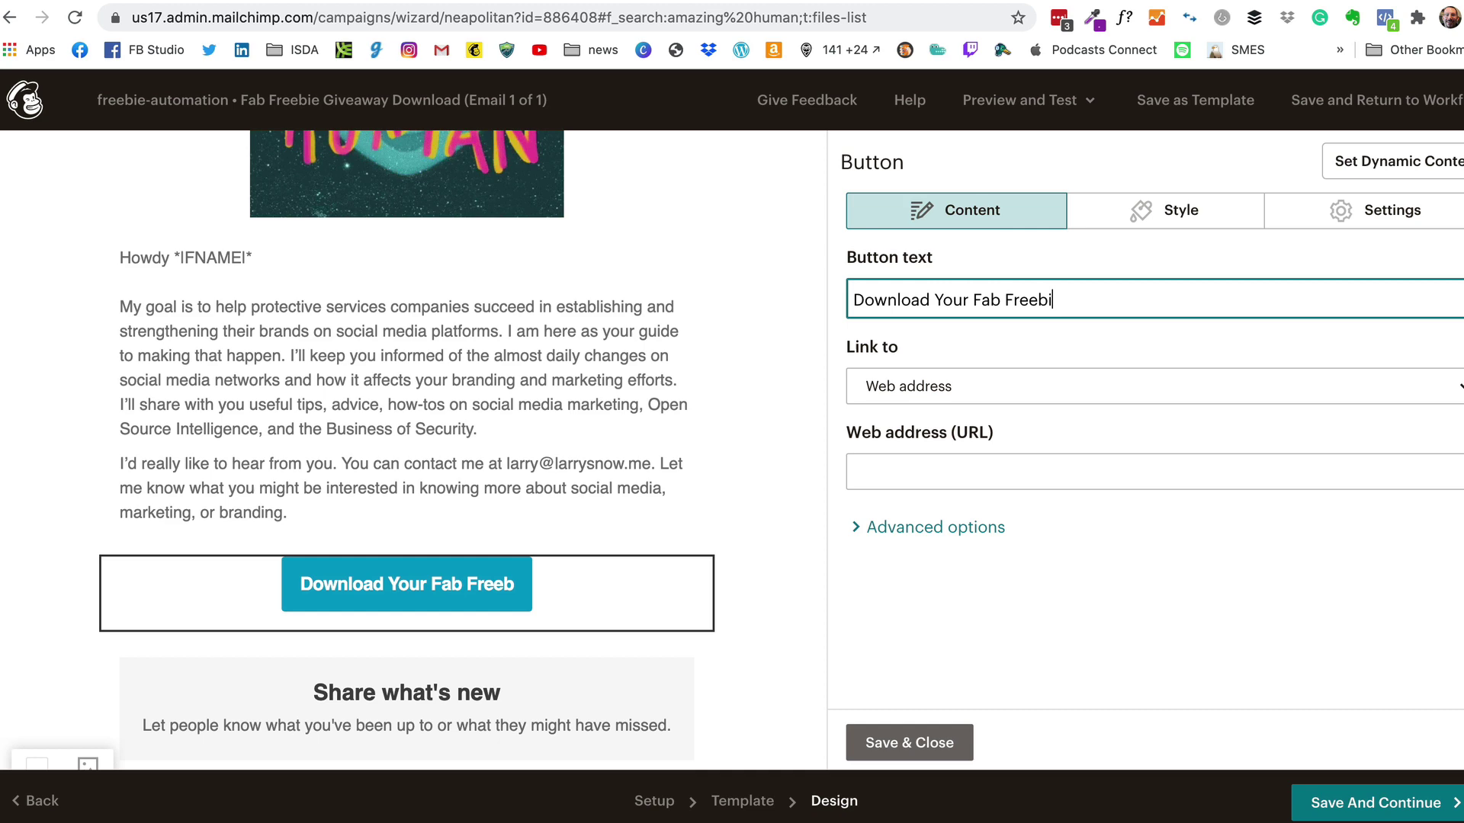
text(e!)
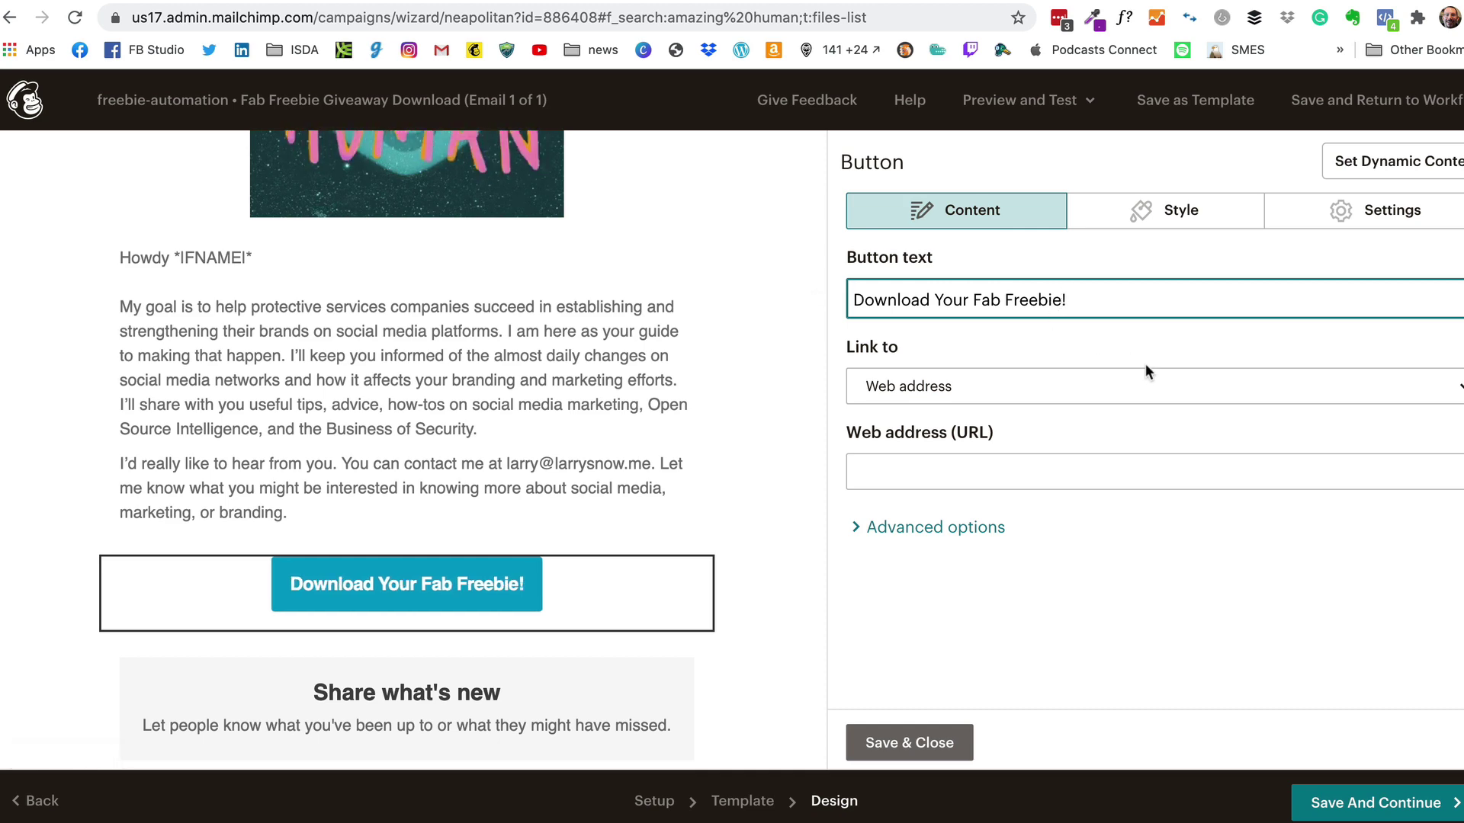
- Link the button to the freebie file, the first file in the saved files library
click(1071, 393)
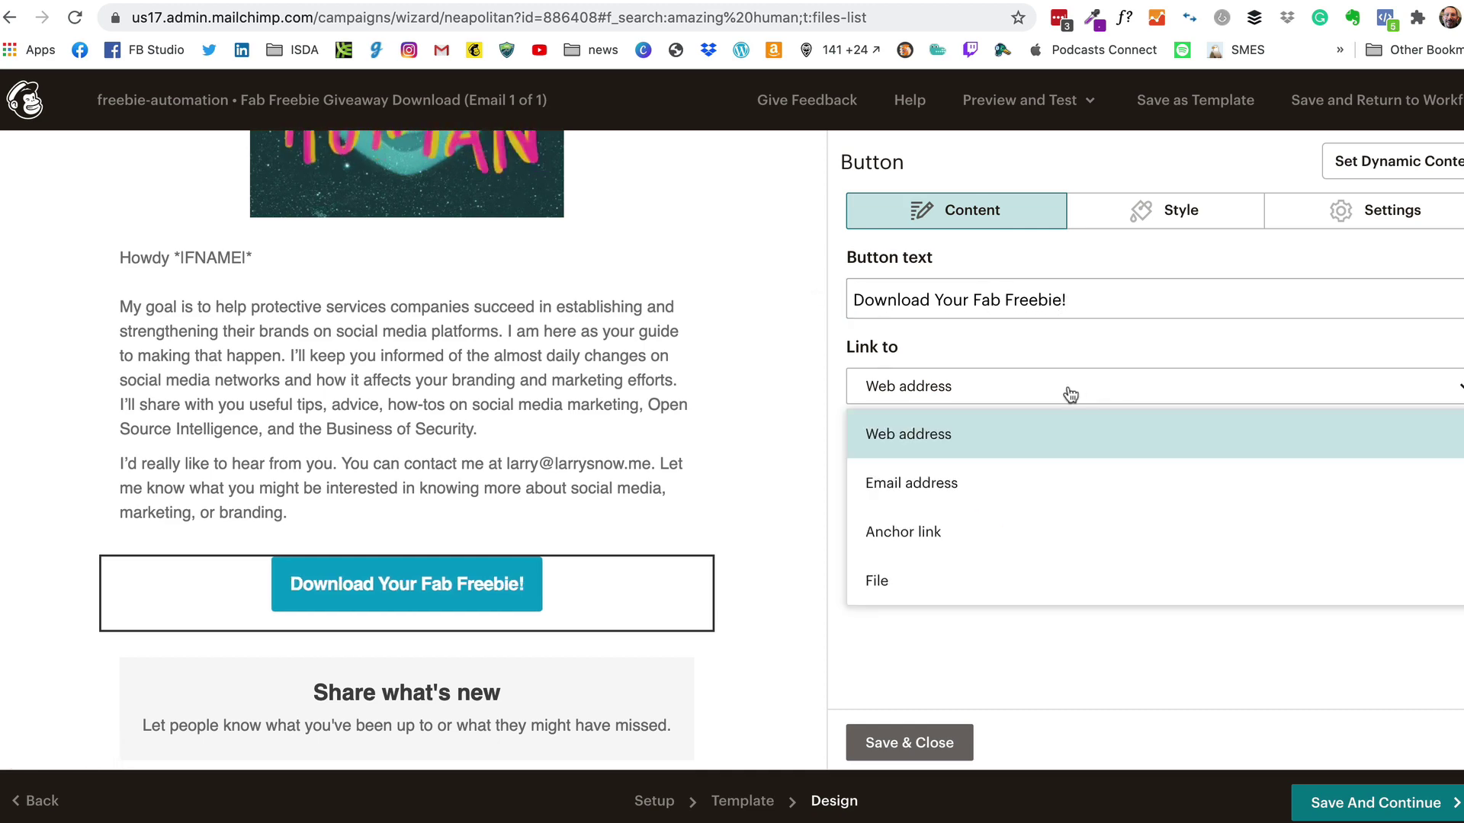
click(943, 579)
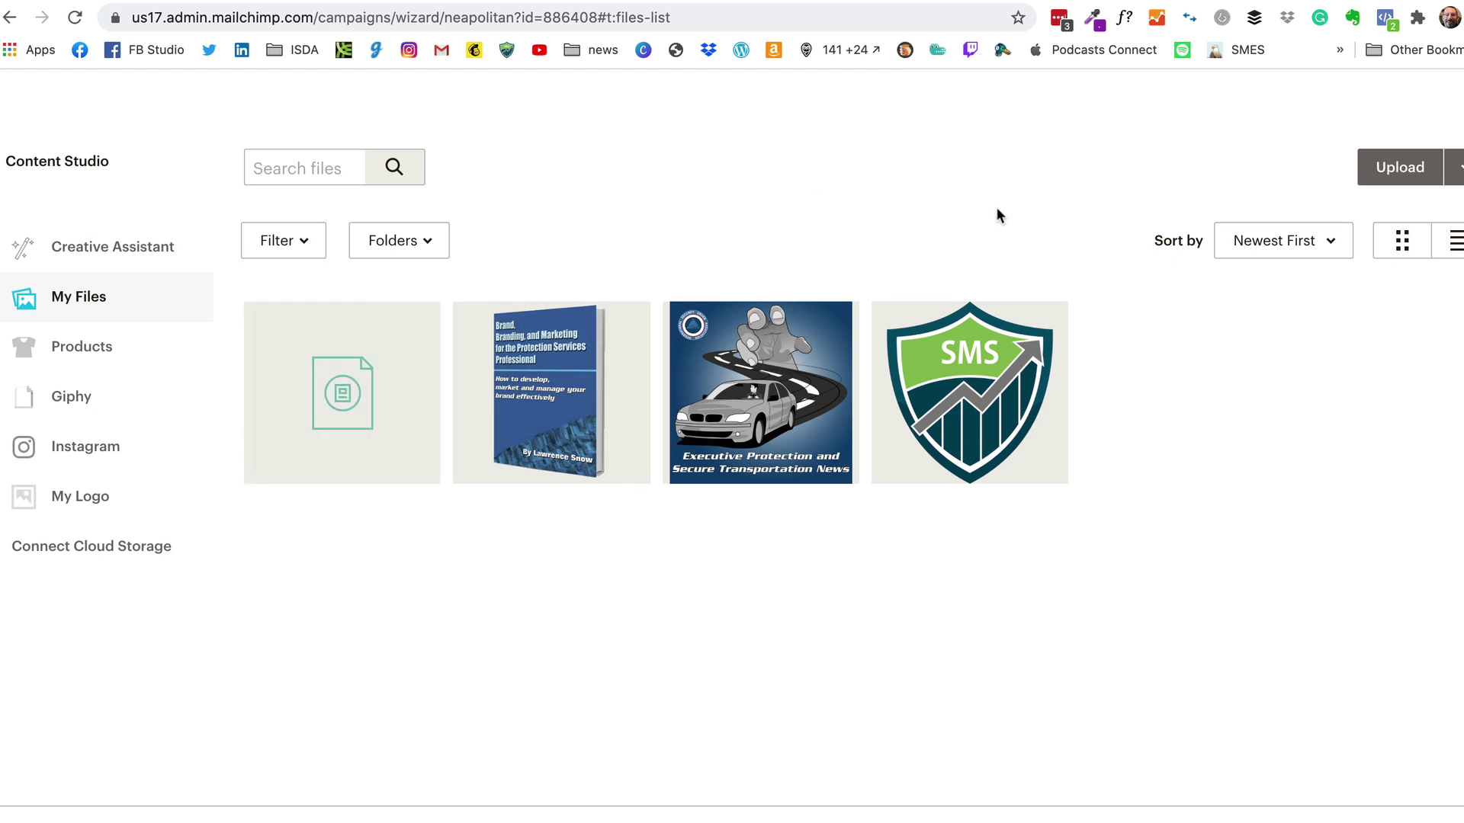
click(1455, 167)
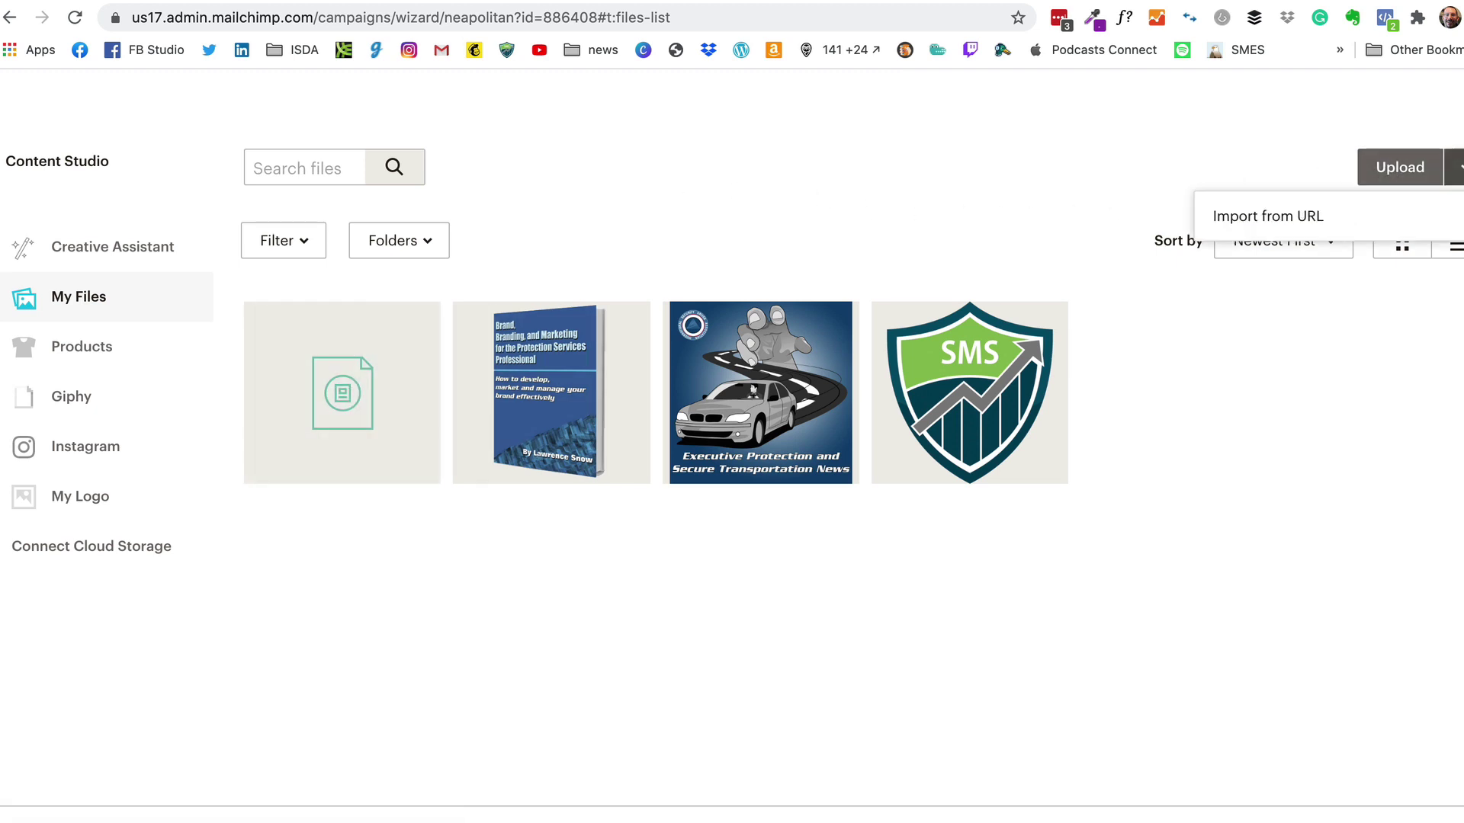
click(818, 183)
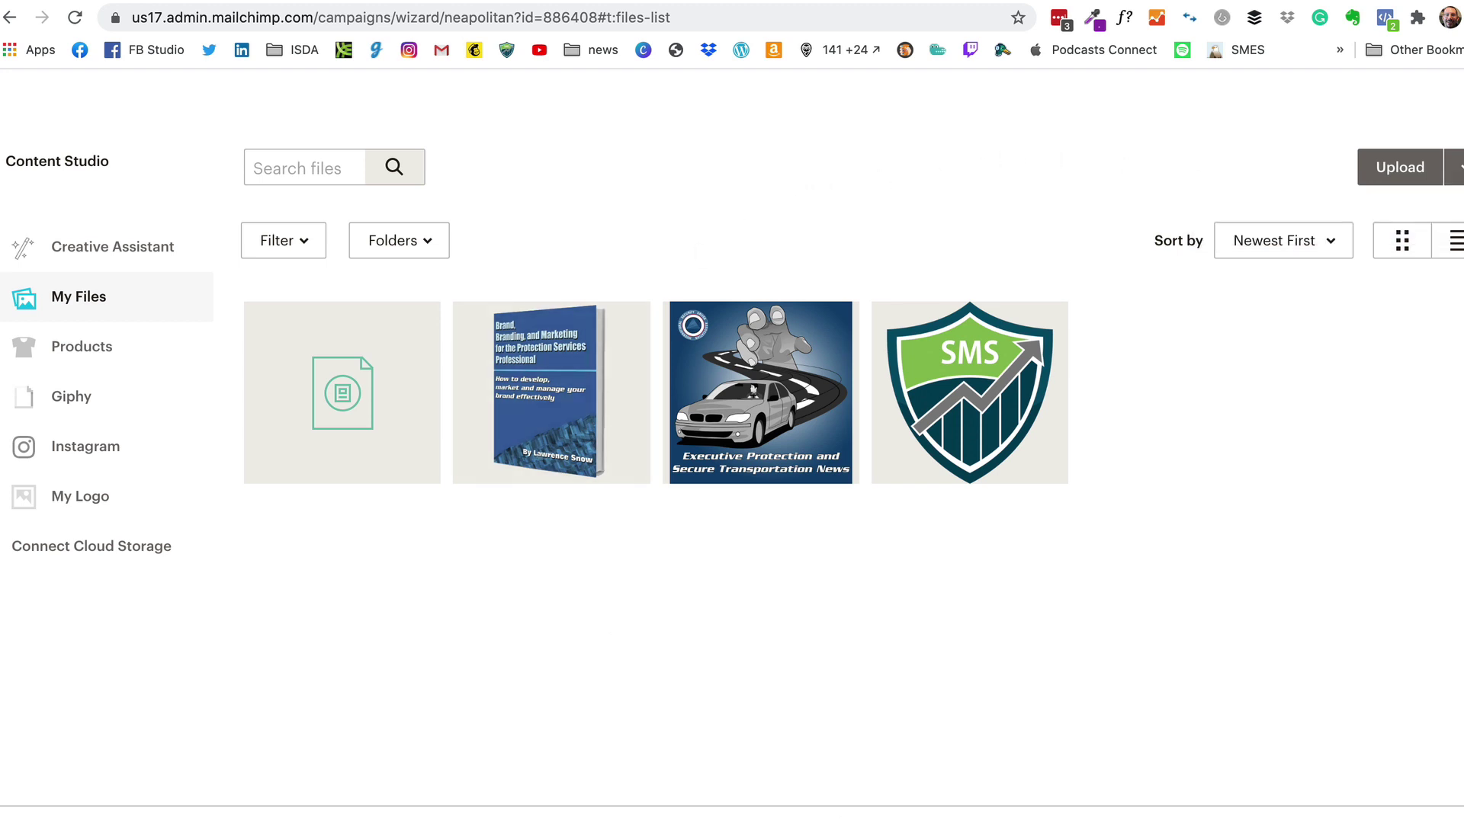
click(343, 329)
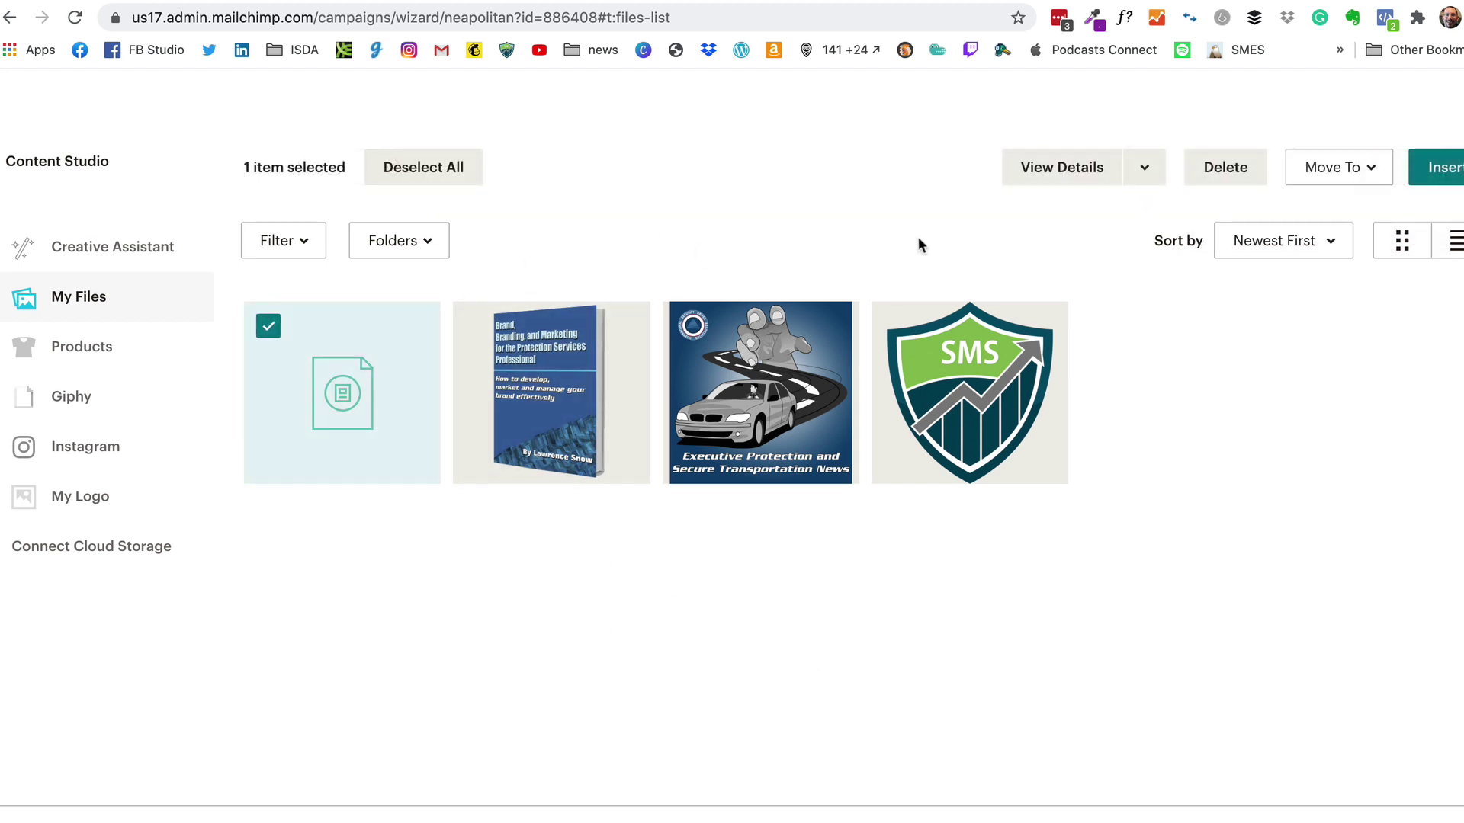
click(1443, 177)
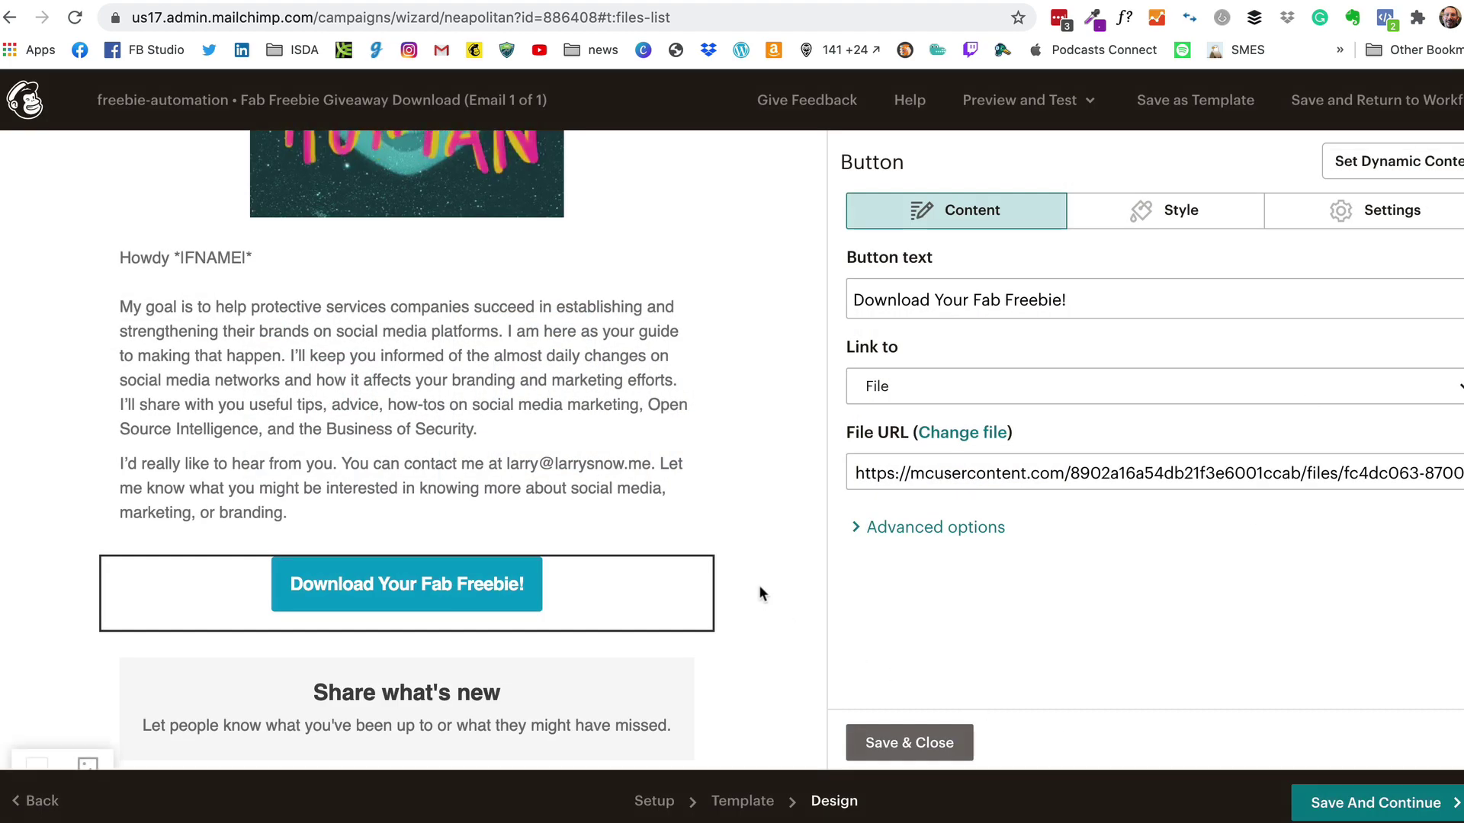
- Delete the 'Share what's new' block under the download button and save the changes
scroll(757, 592, down, 3)
mouse_move(688, 522)
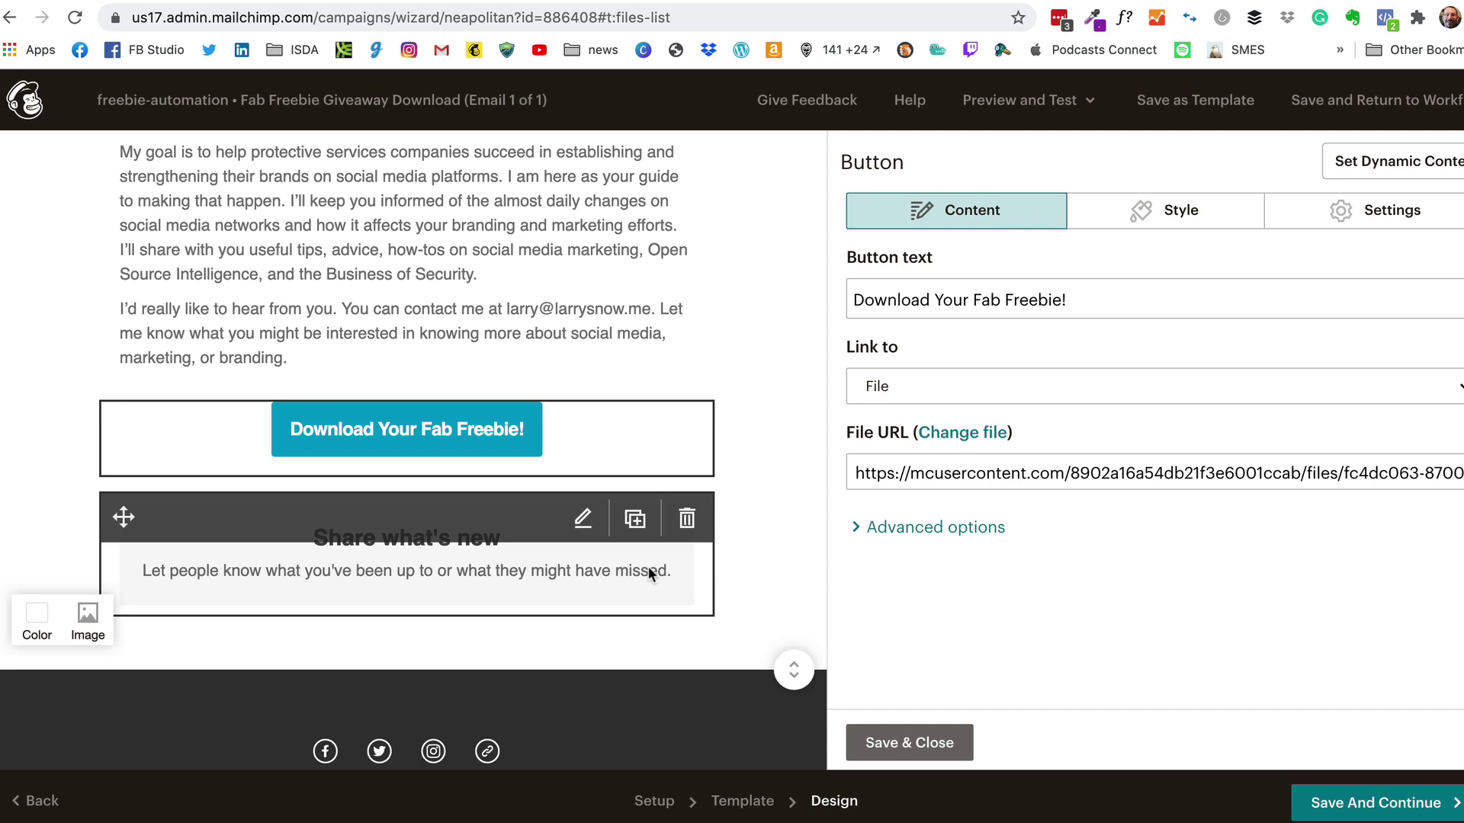
click(687, 518)
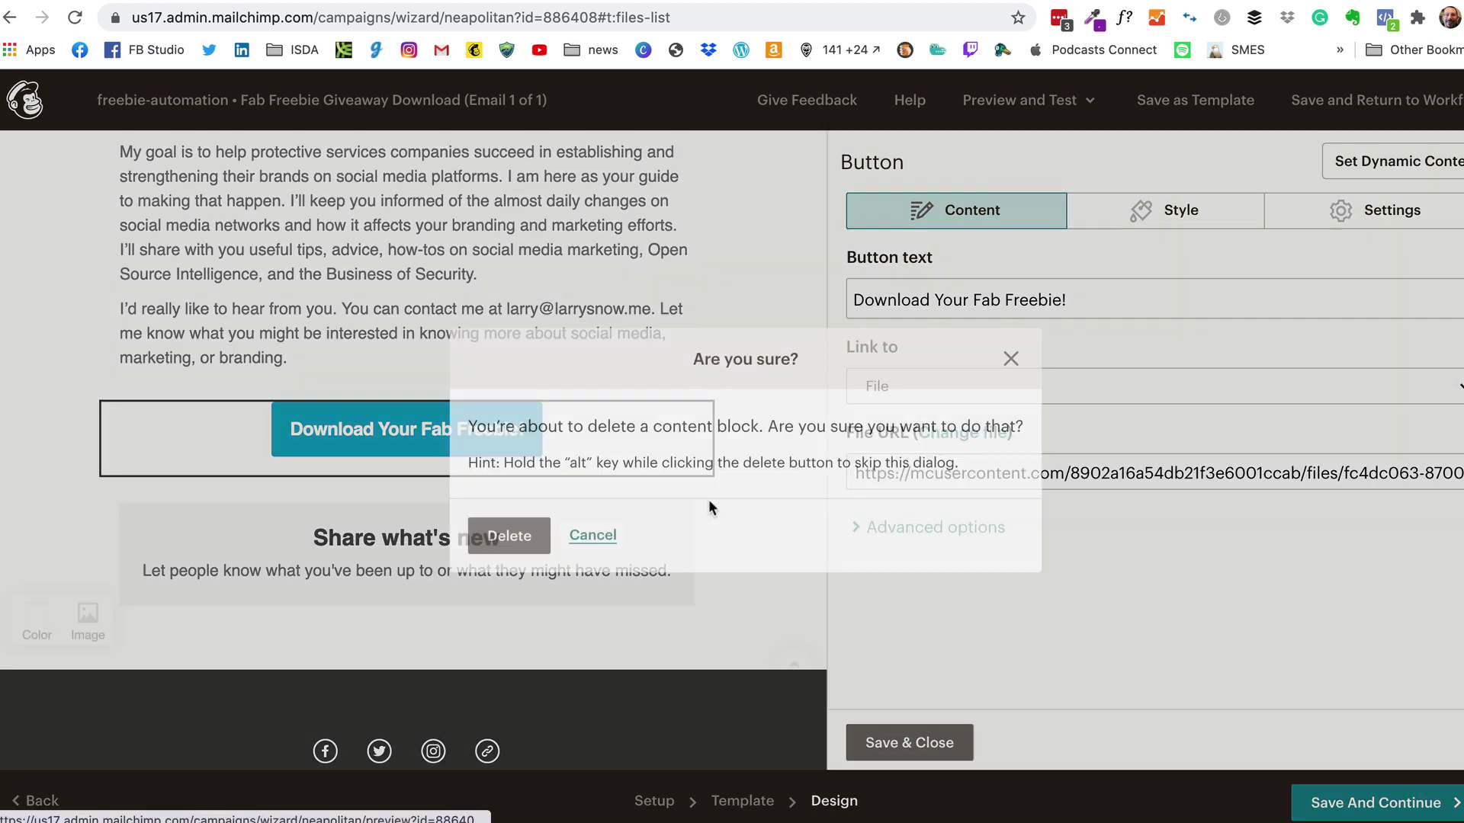
click(509, 536)
scroll(779, 503, up, 5)
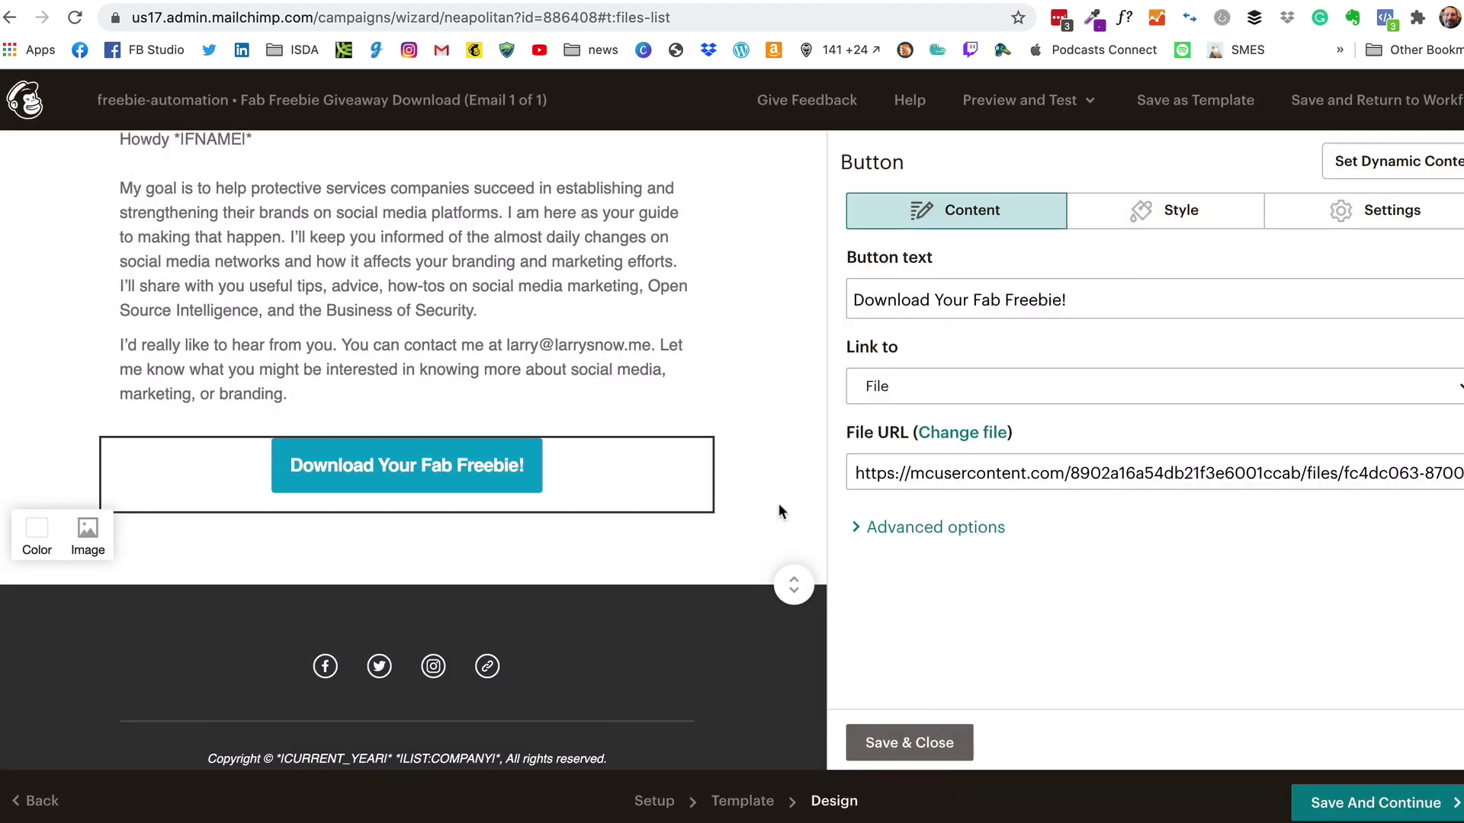
click(925, 742)
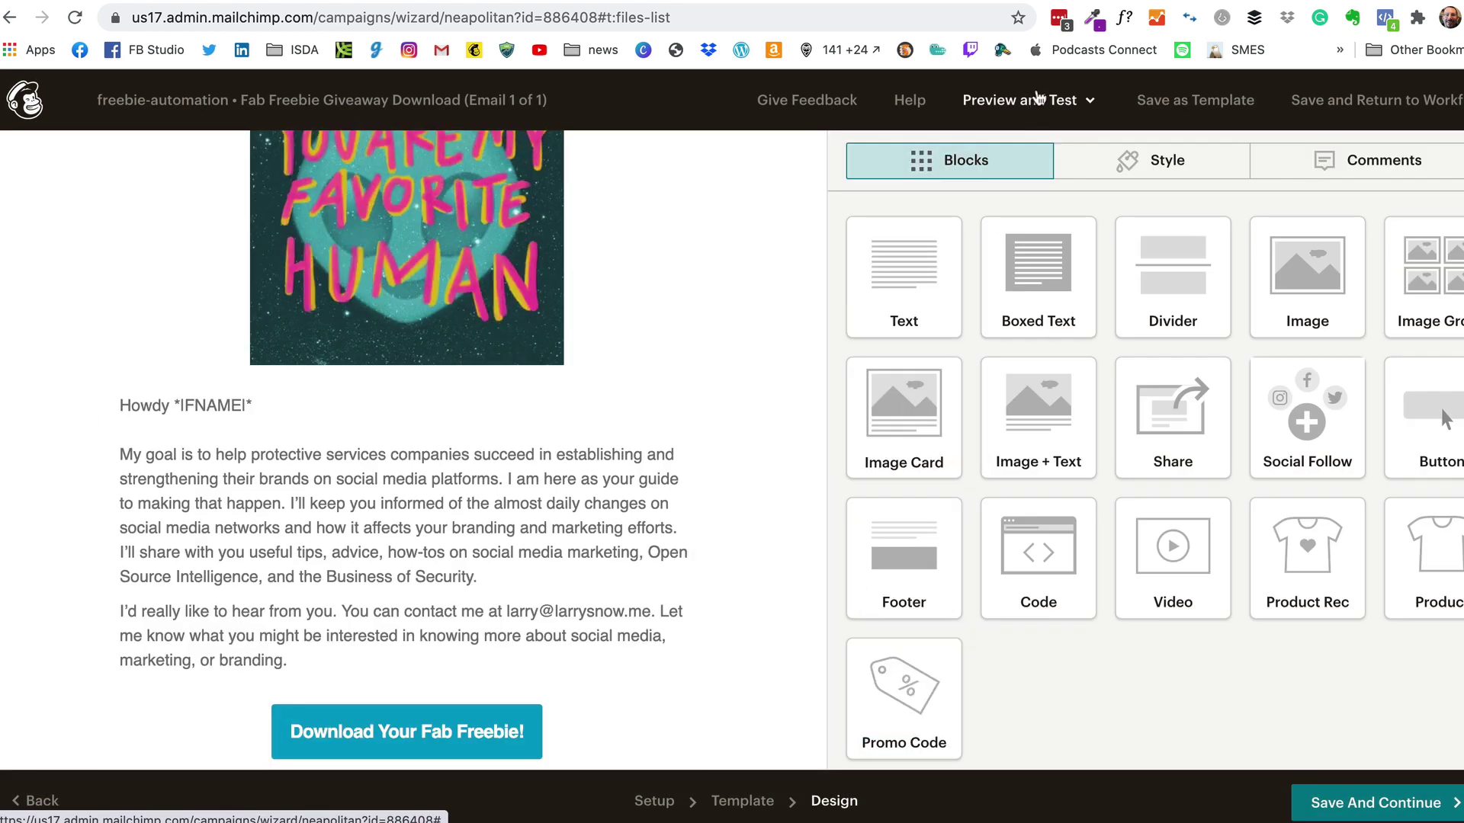
- Check the email in preview mode, then exit back to the design editor
click(1036, 100)
click(1014, 157)
scroll(863, 459, down, 5)
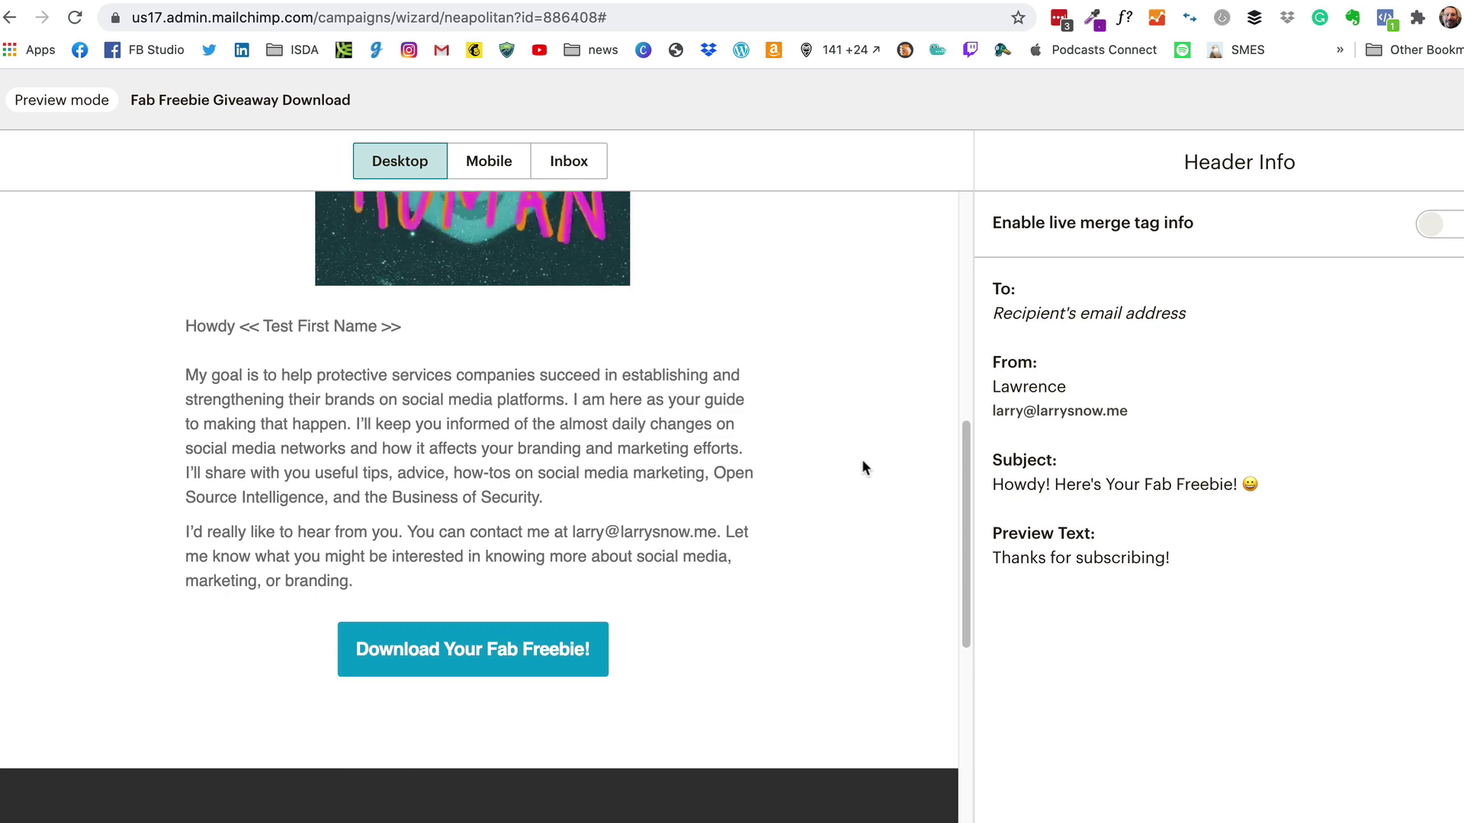
scroll(864, 462, up, 4)
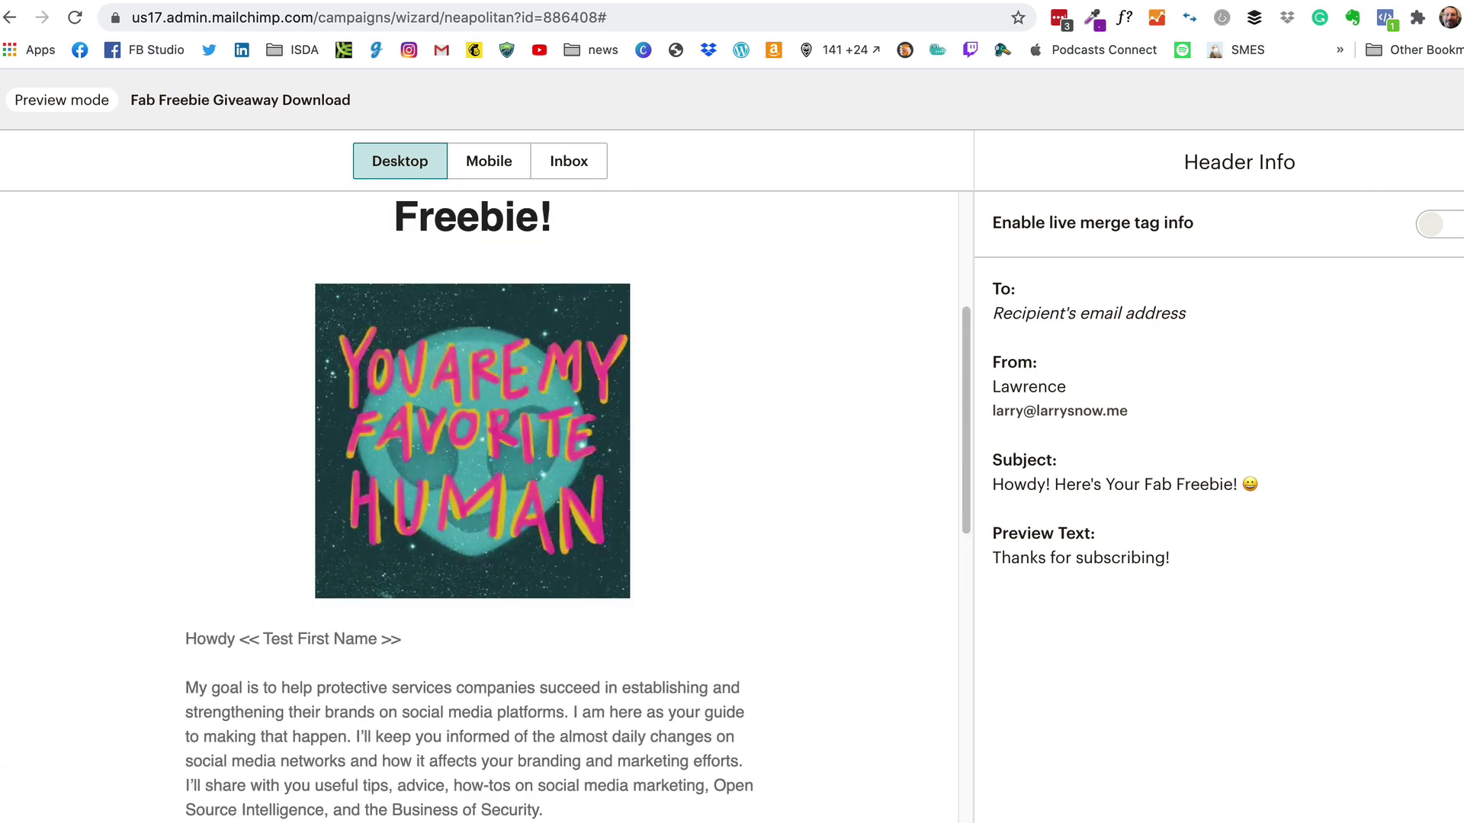
key(Escape)
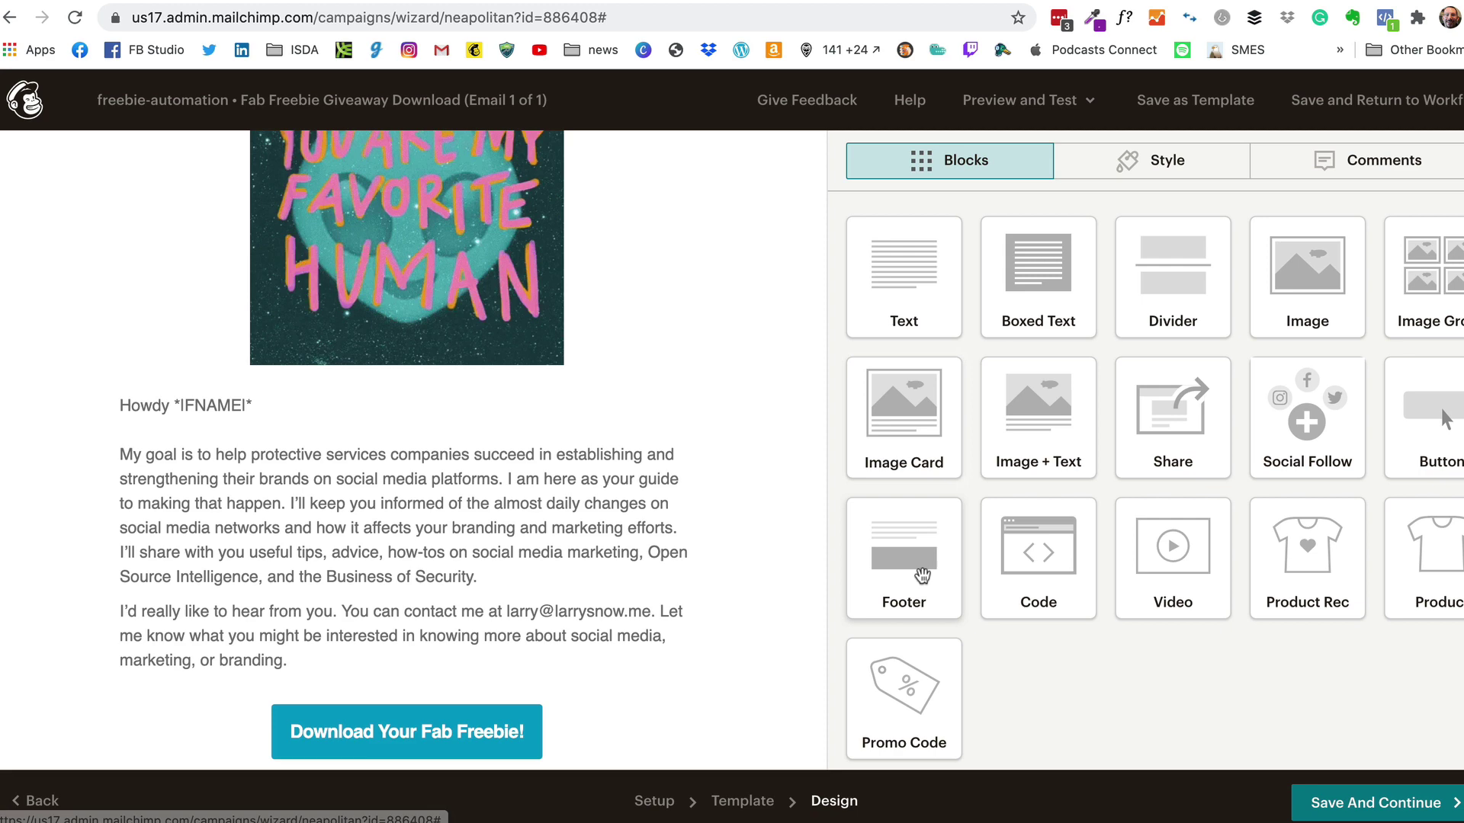
- Save the email design and review the freebie-automation, expanding its email details
click(1375, 803)
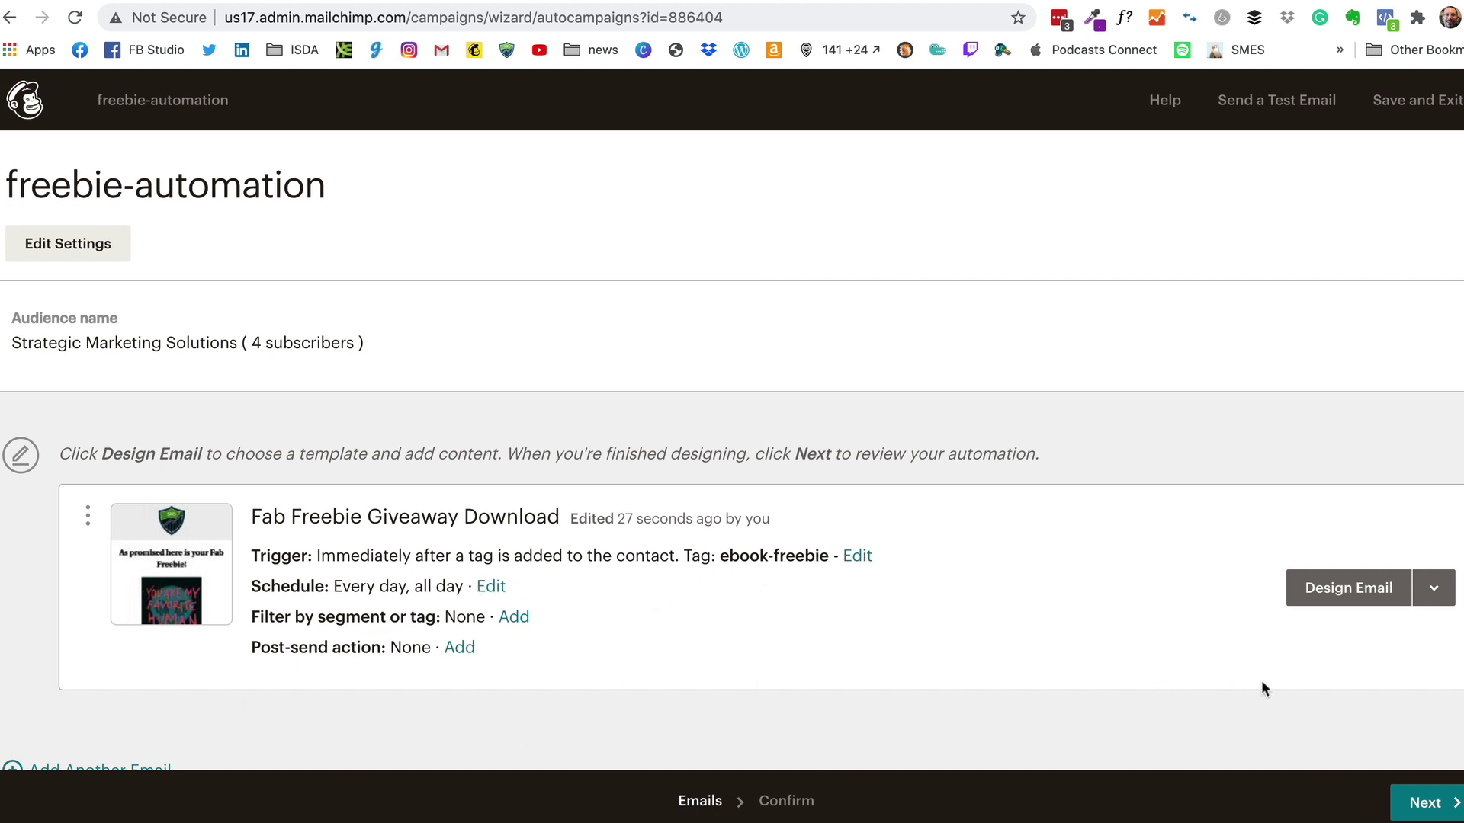
click(1424, 803)
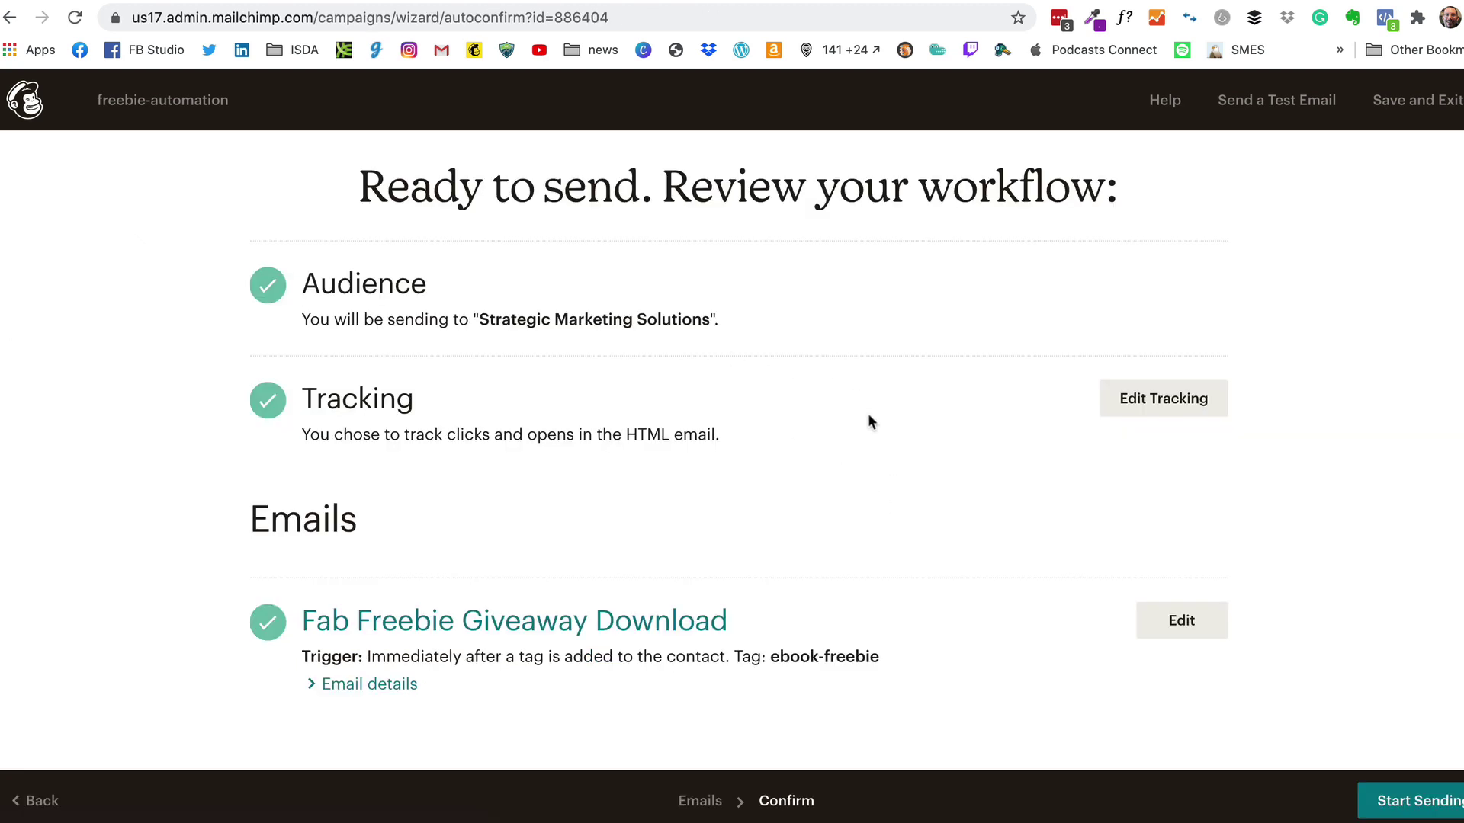
scroll(922, 462, down, 1)
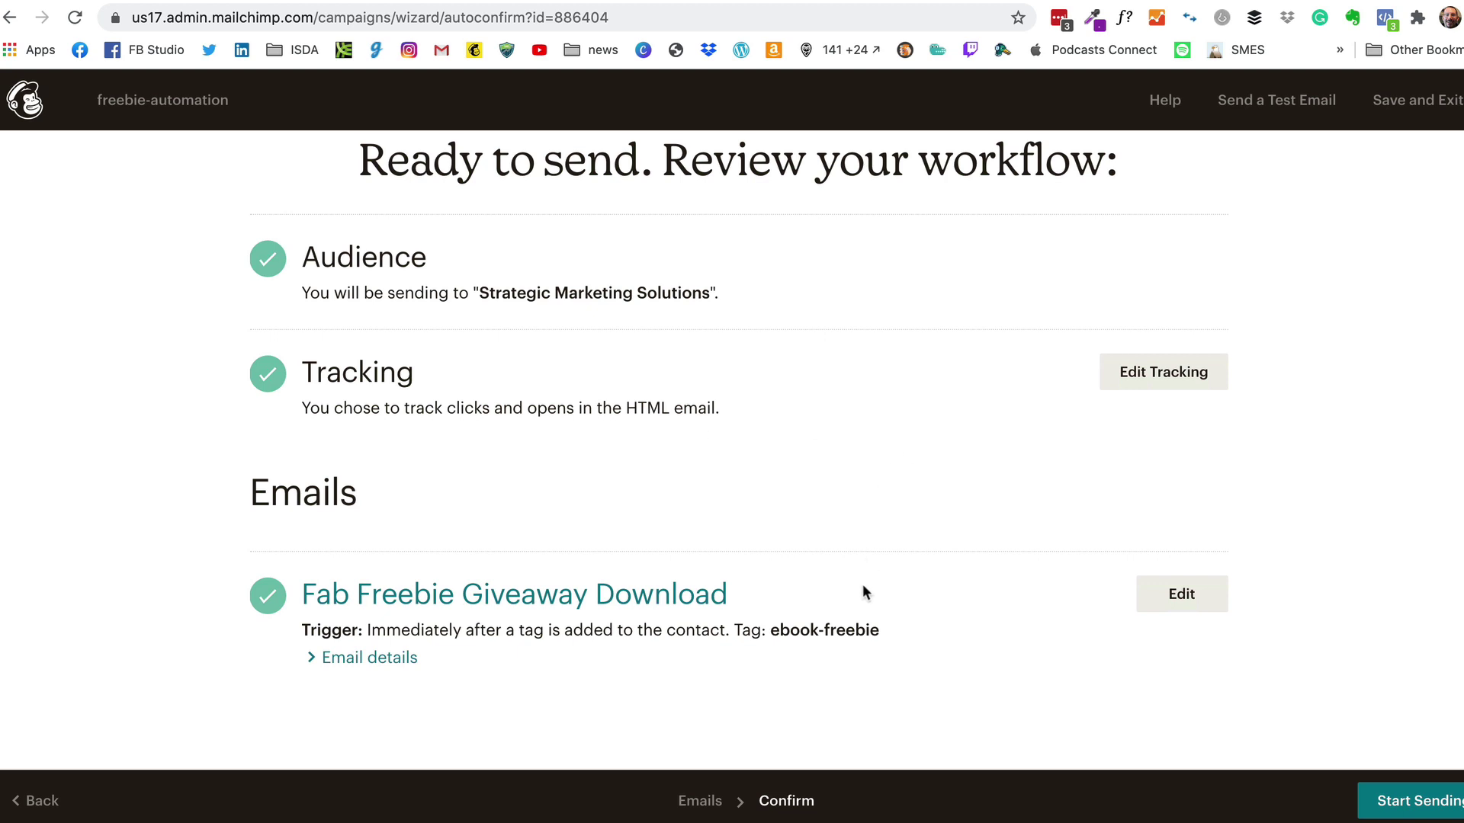
click(360, 657)
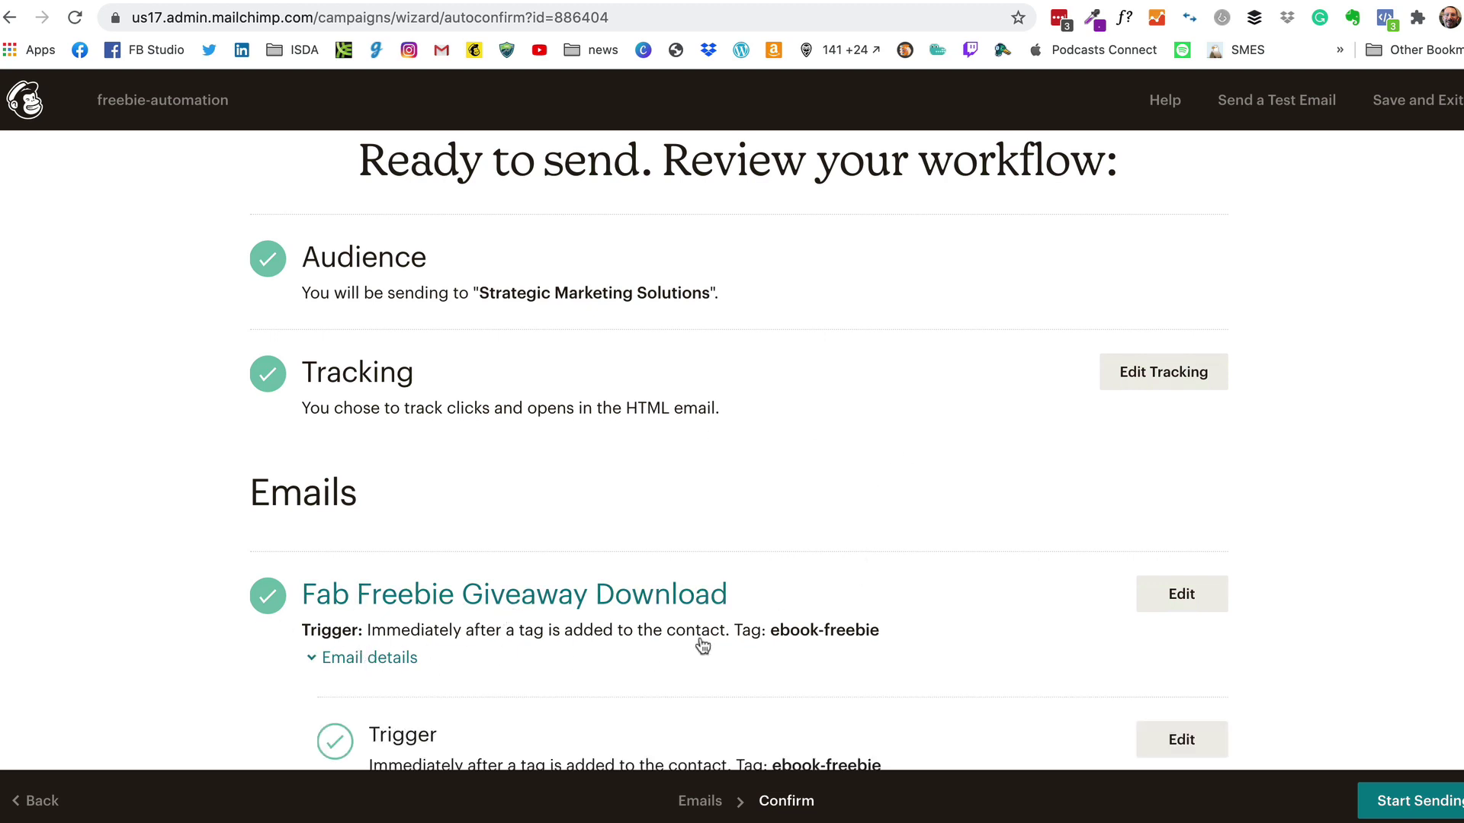
scroll(826, 523, down, 5)
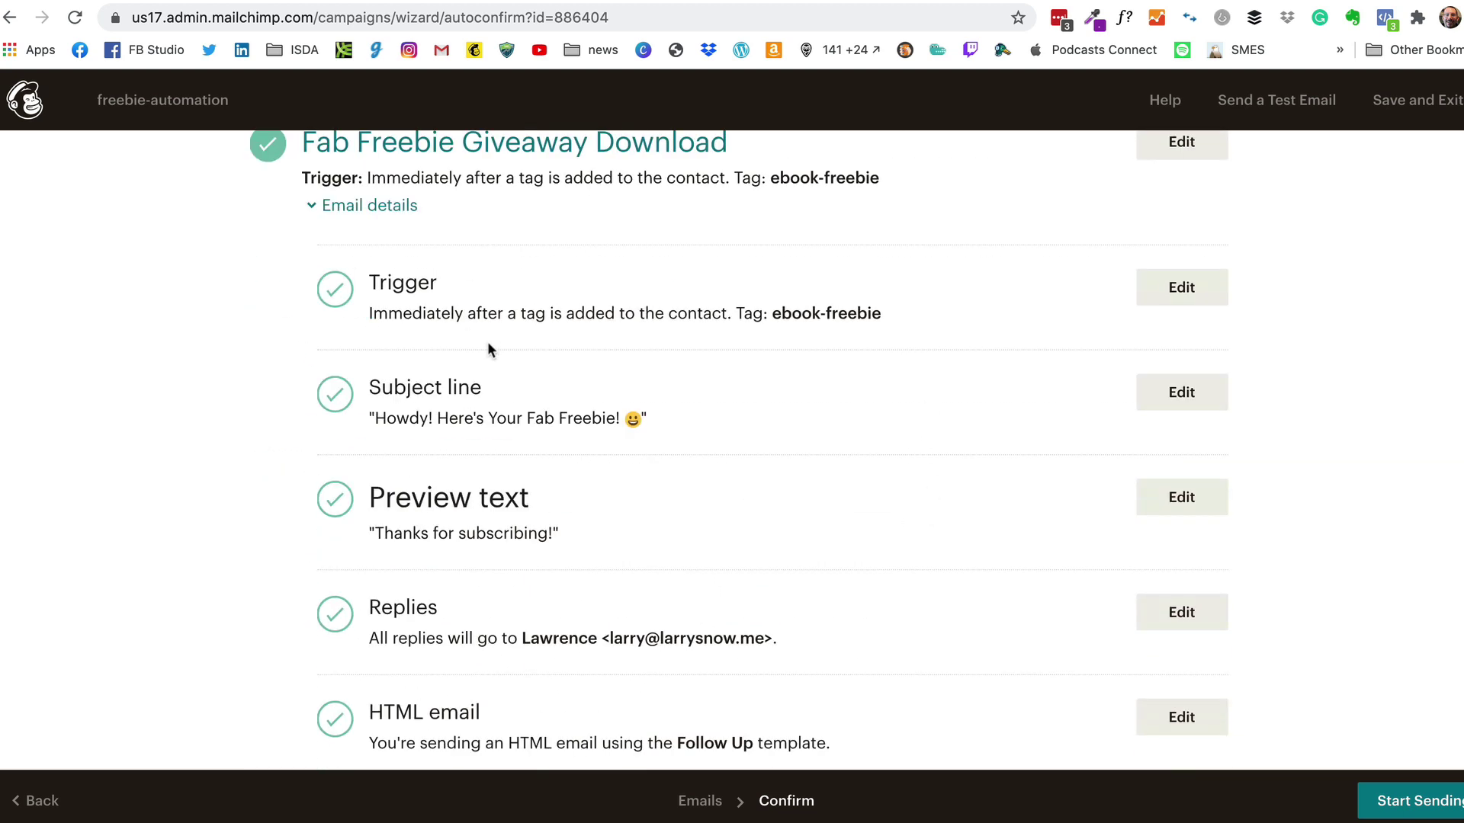
scroll(872, 488, down, 4)
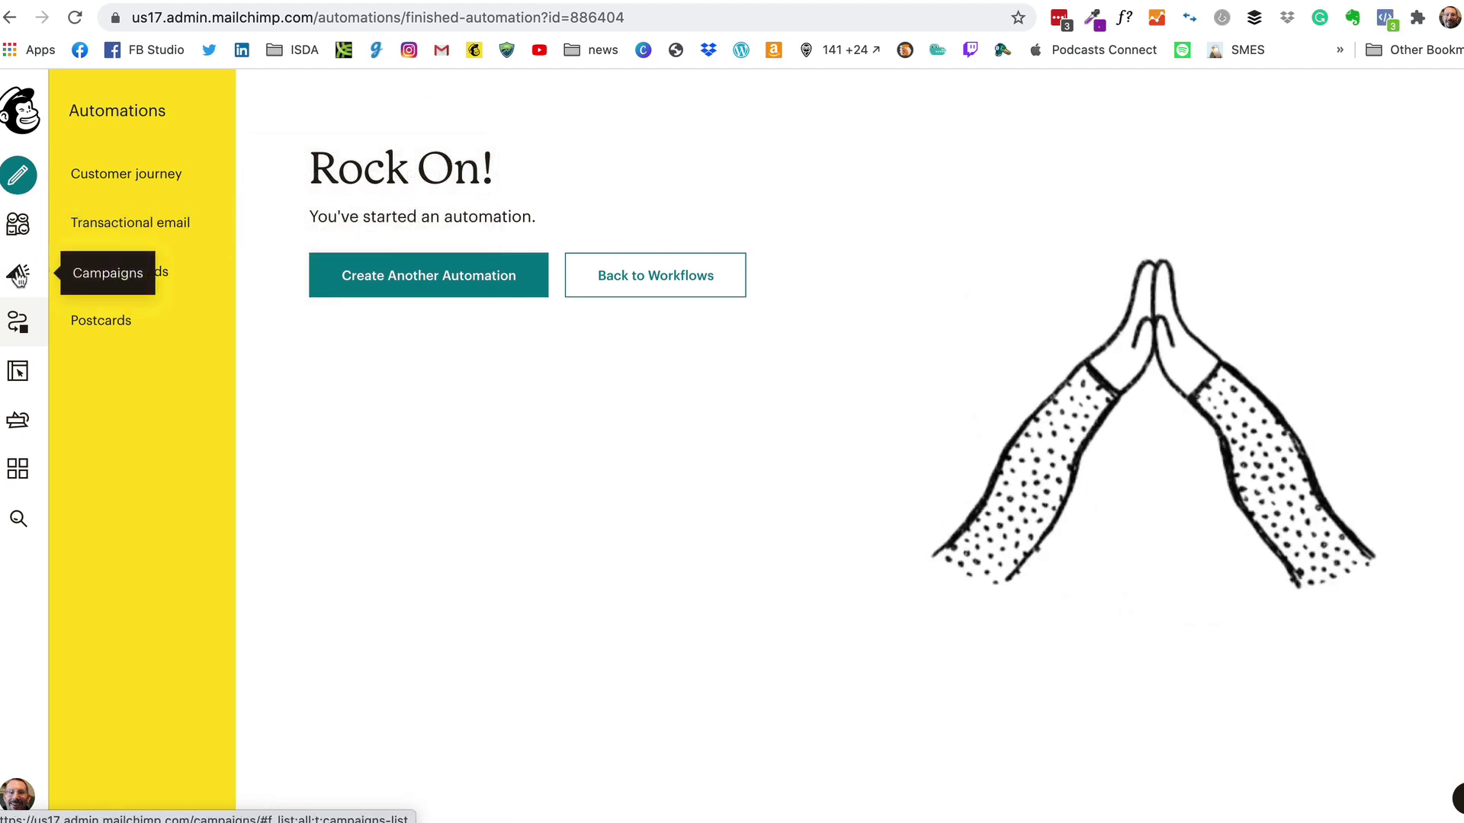
- Publish the Freebie Giveaway landing page from Campaigns and visit its live version
click(19, 276)
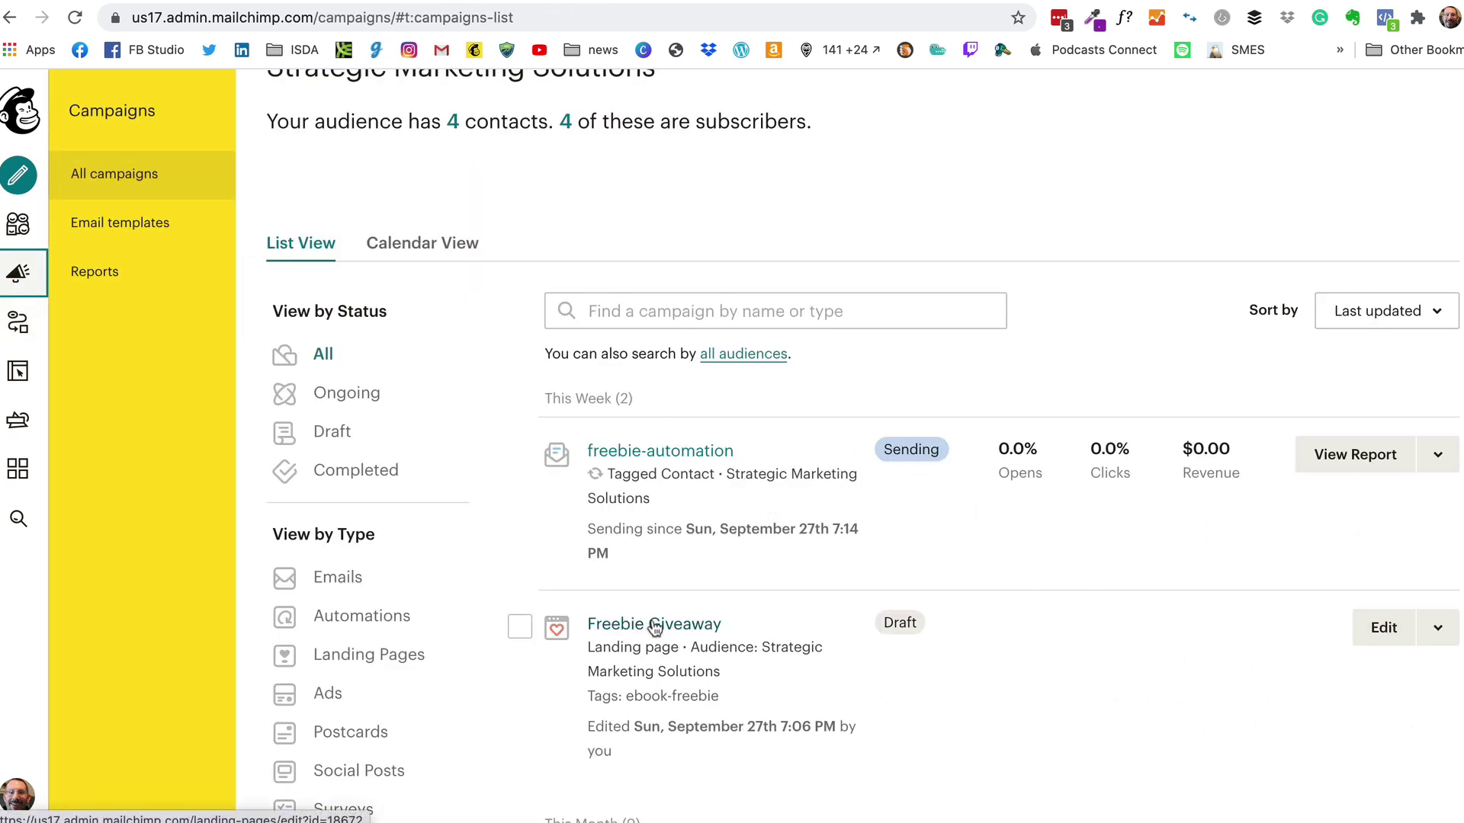
click(702, 632)
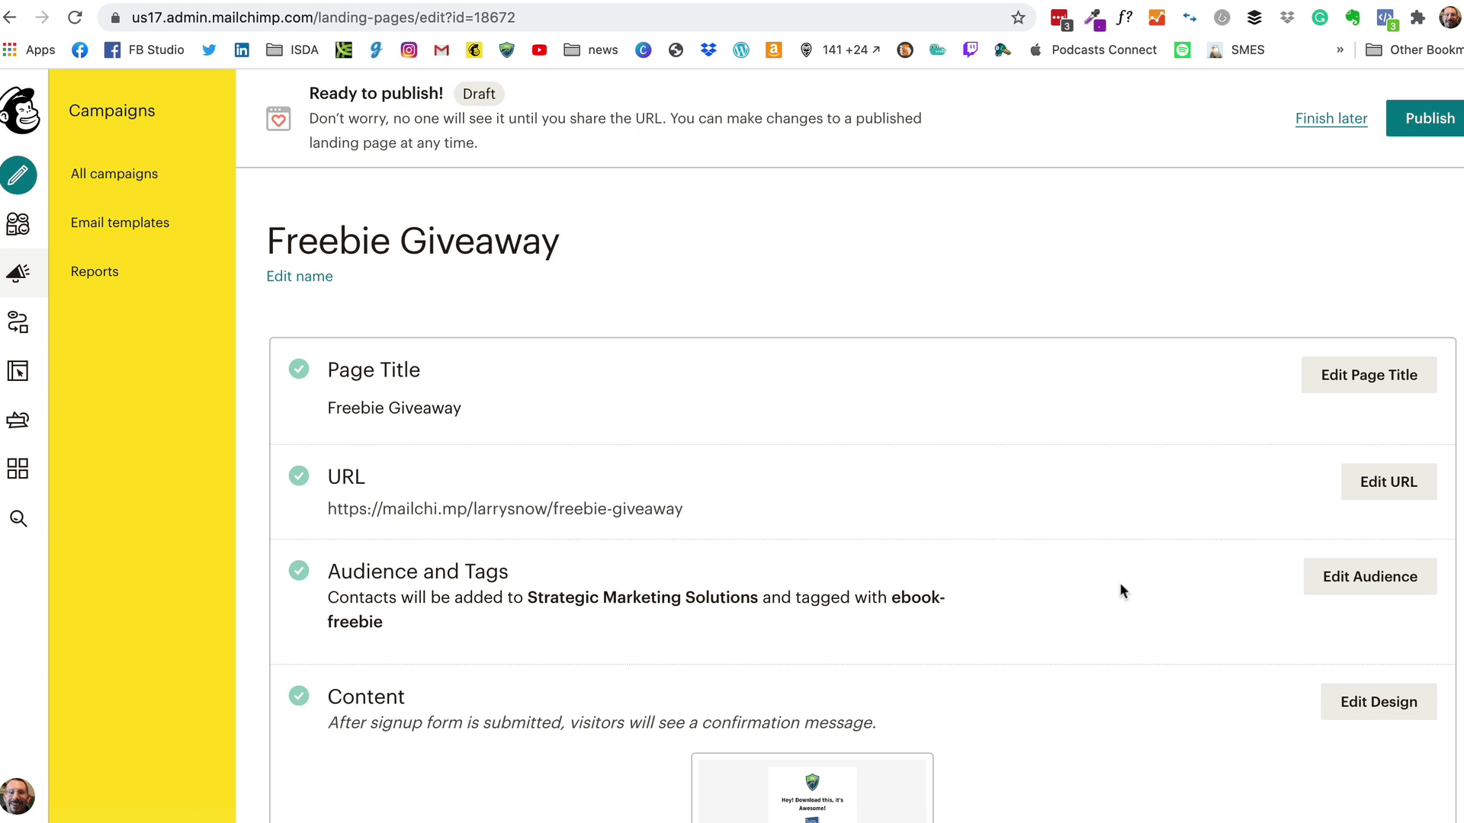
scroll(1065, 619, down, 4)
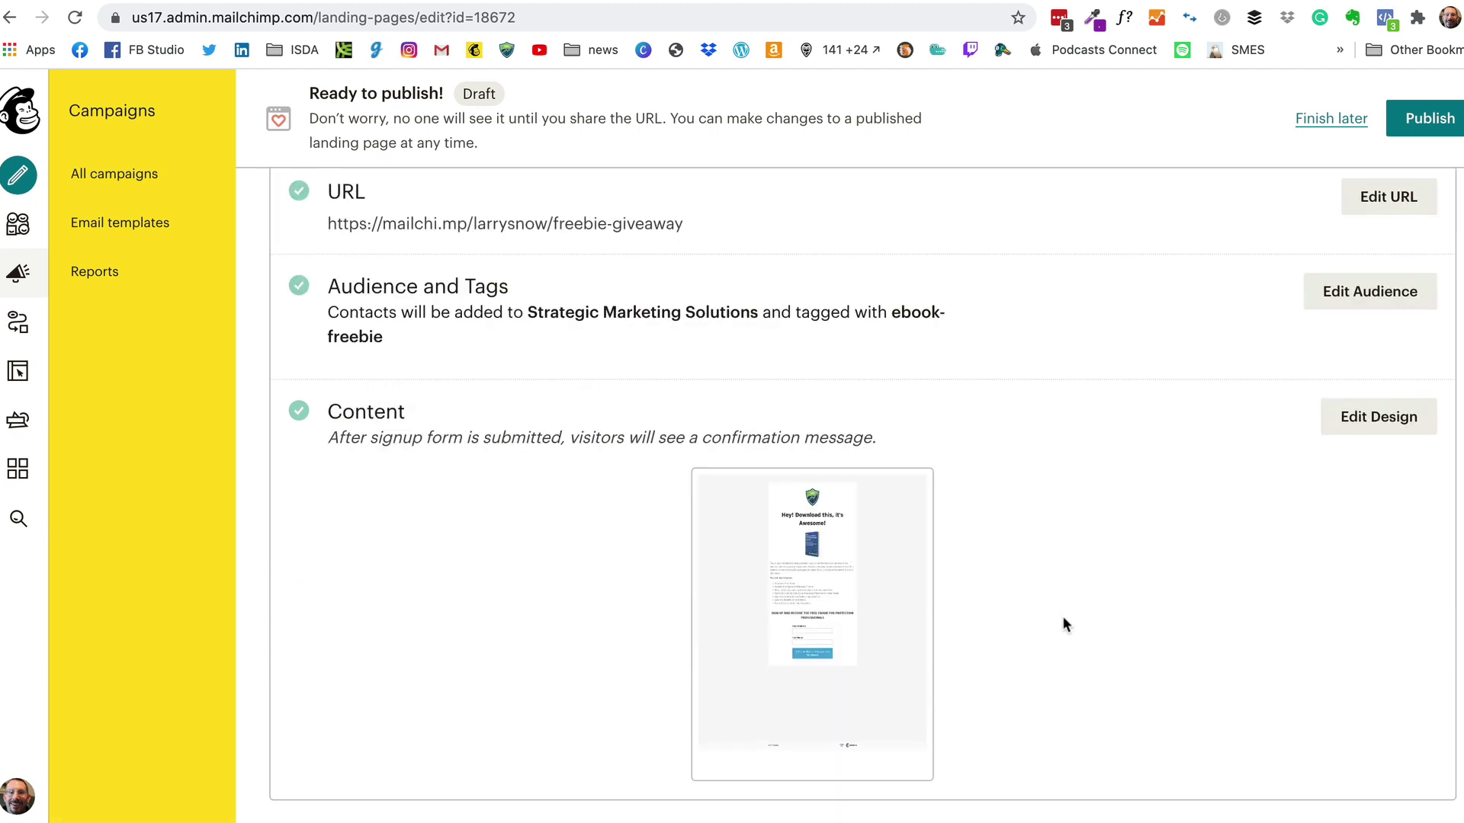
scroll(1063, 618, up, 4)
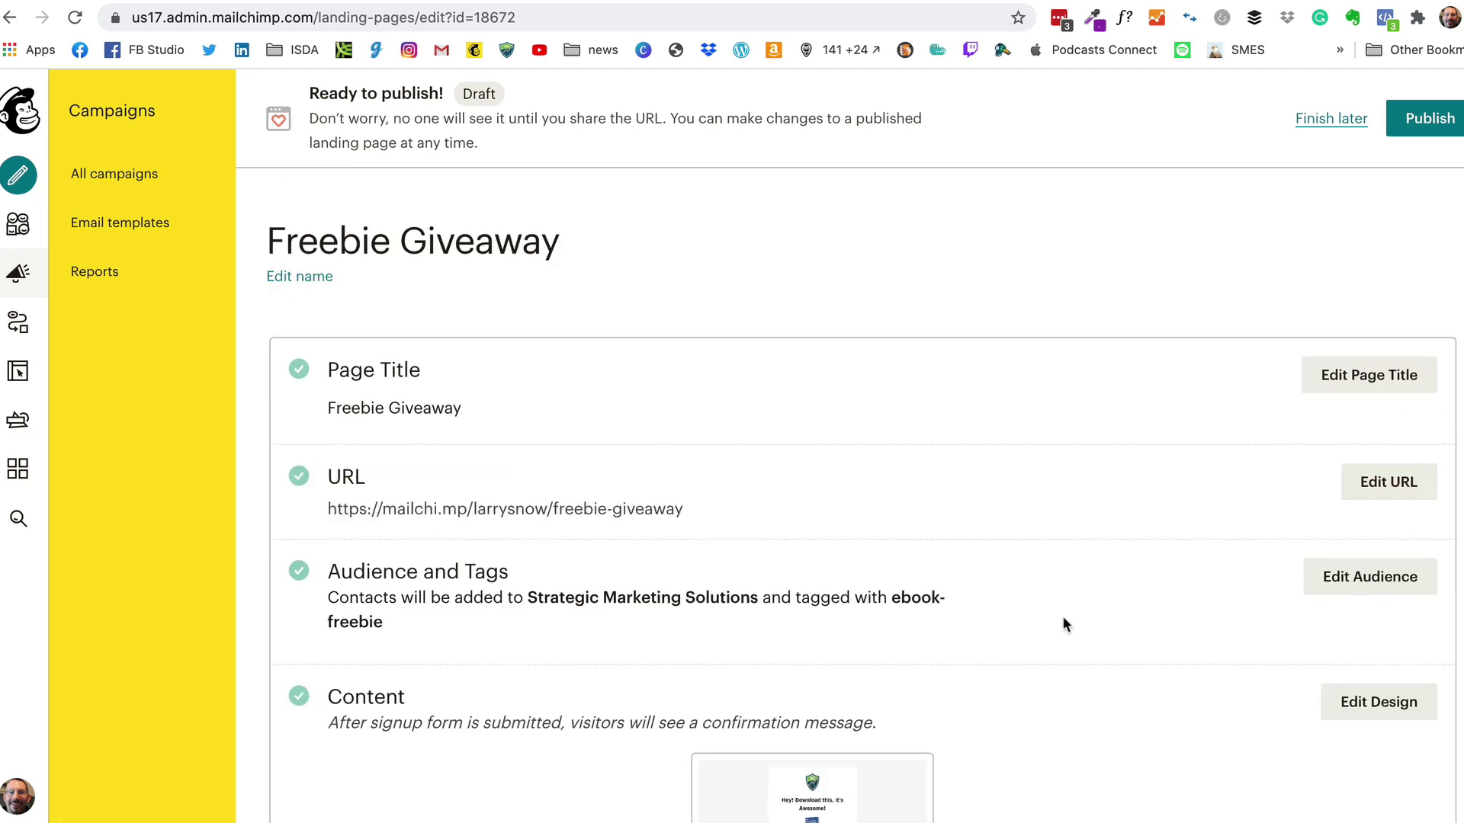
click(1426, 119)
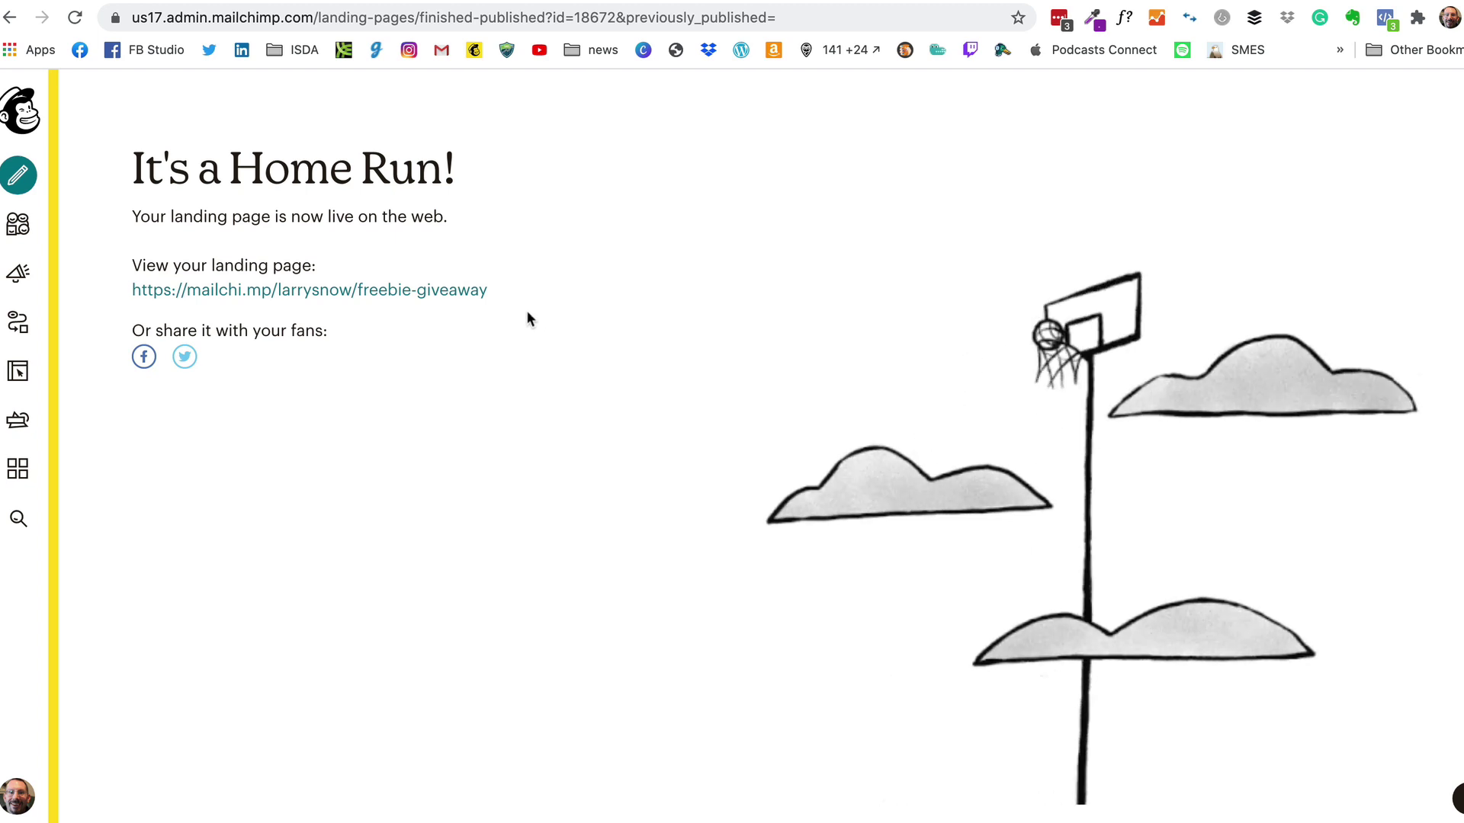
click(433, 292)
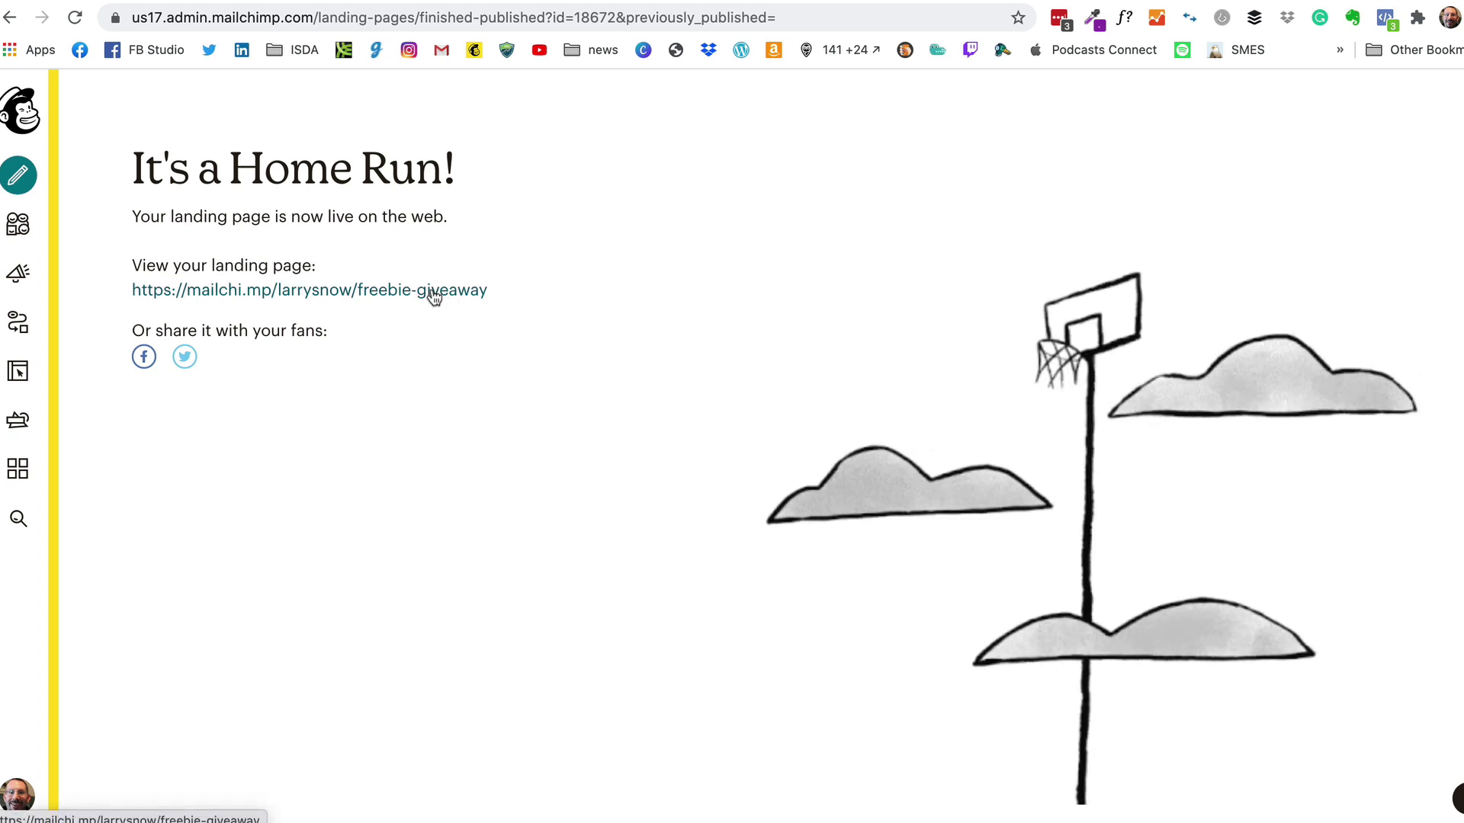
- Subscribe on the live page with a saved test email address and first name Testing1234
scroll(538, 302, down, 5)
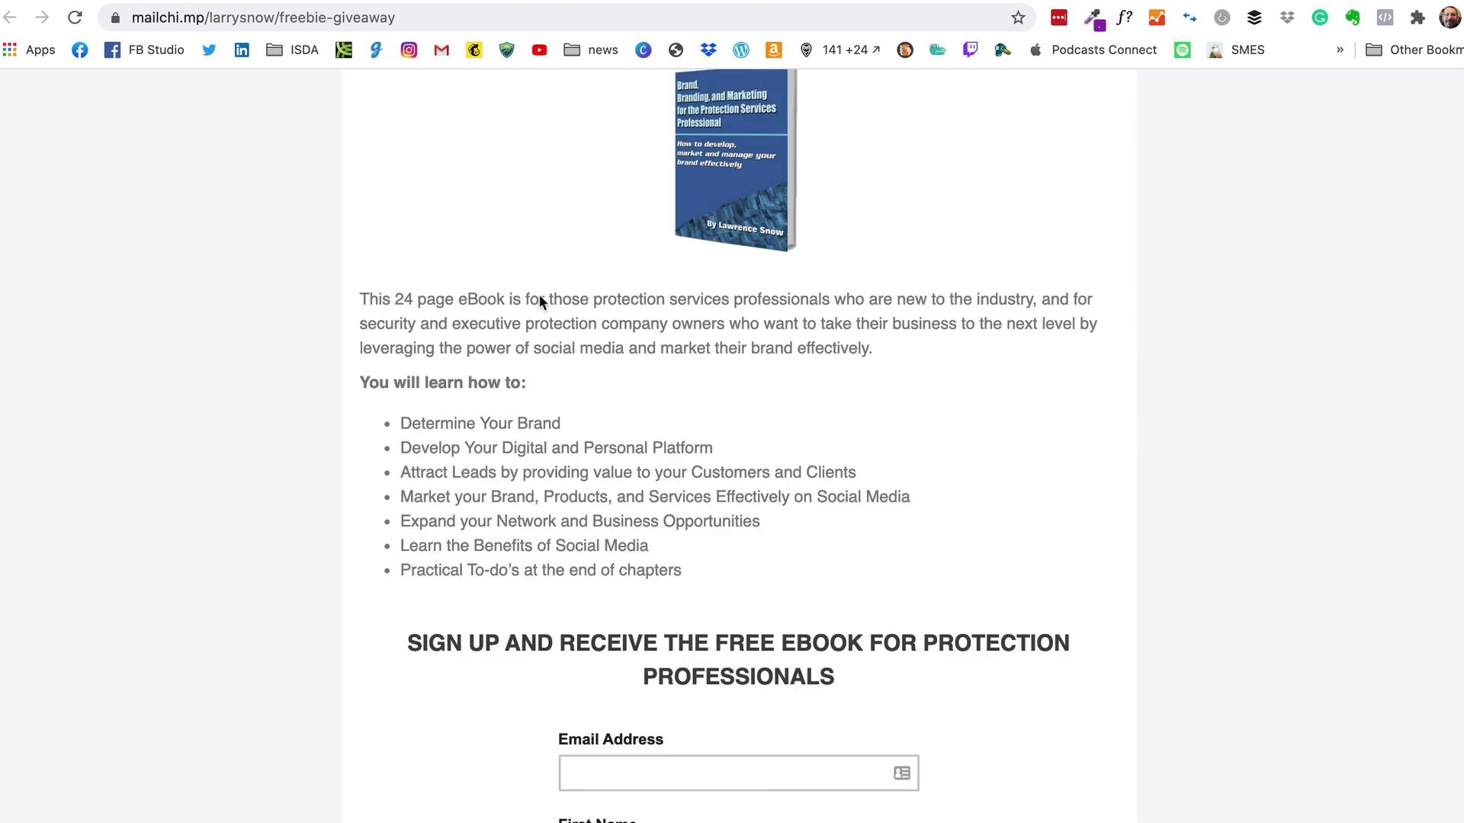
click(660, 434)
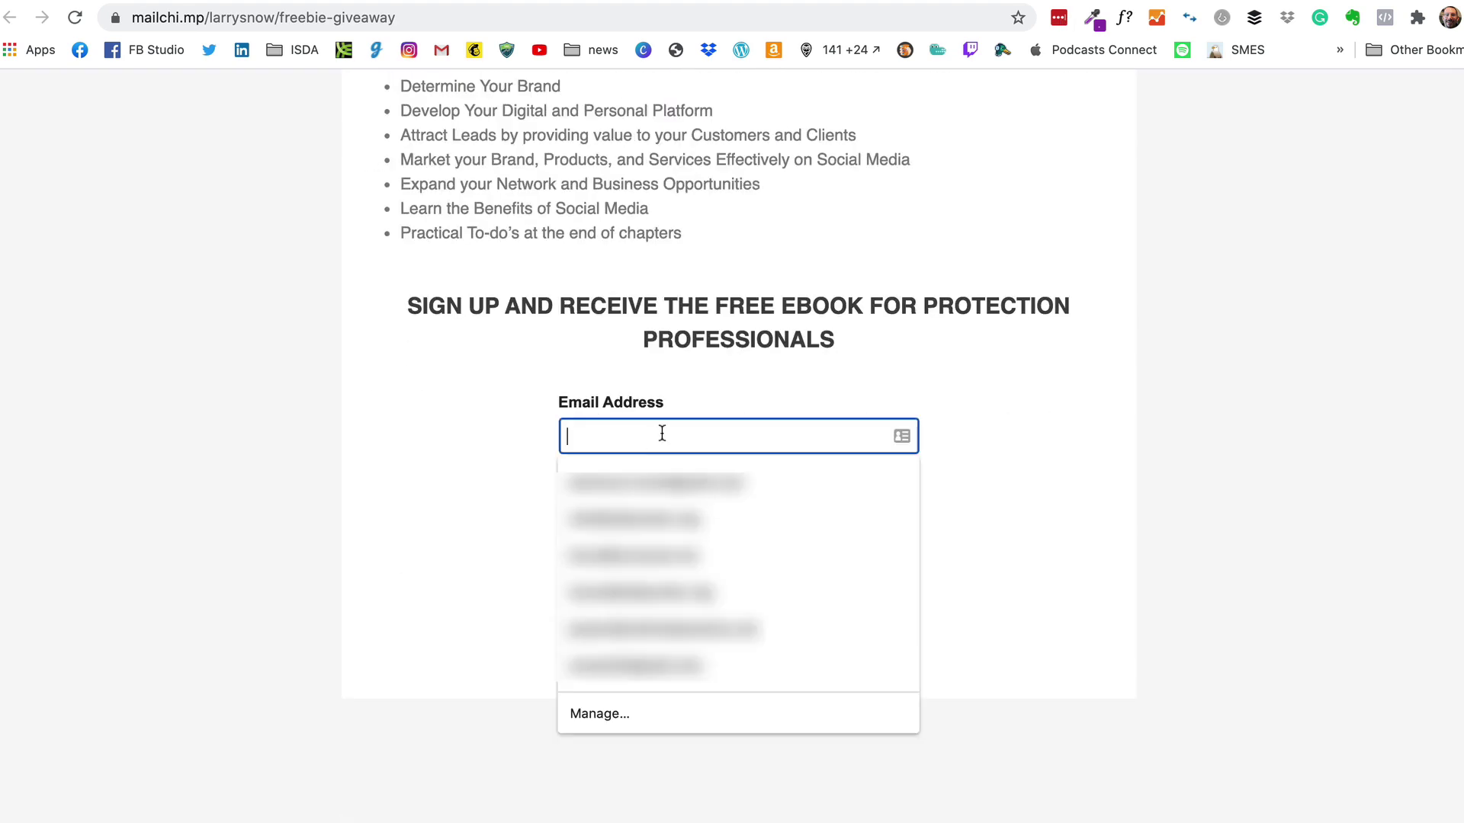
click(642, 473)
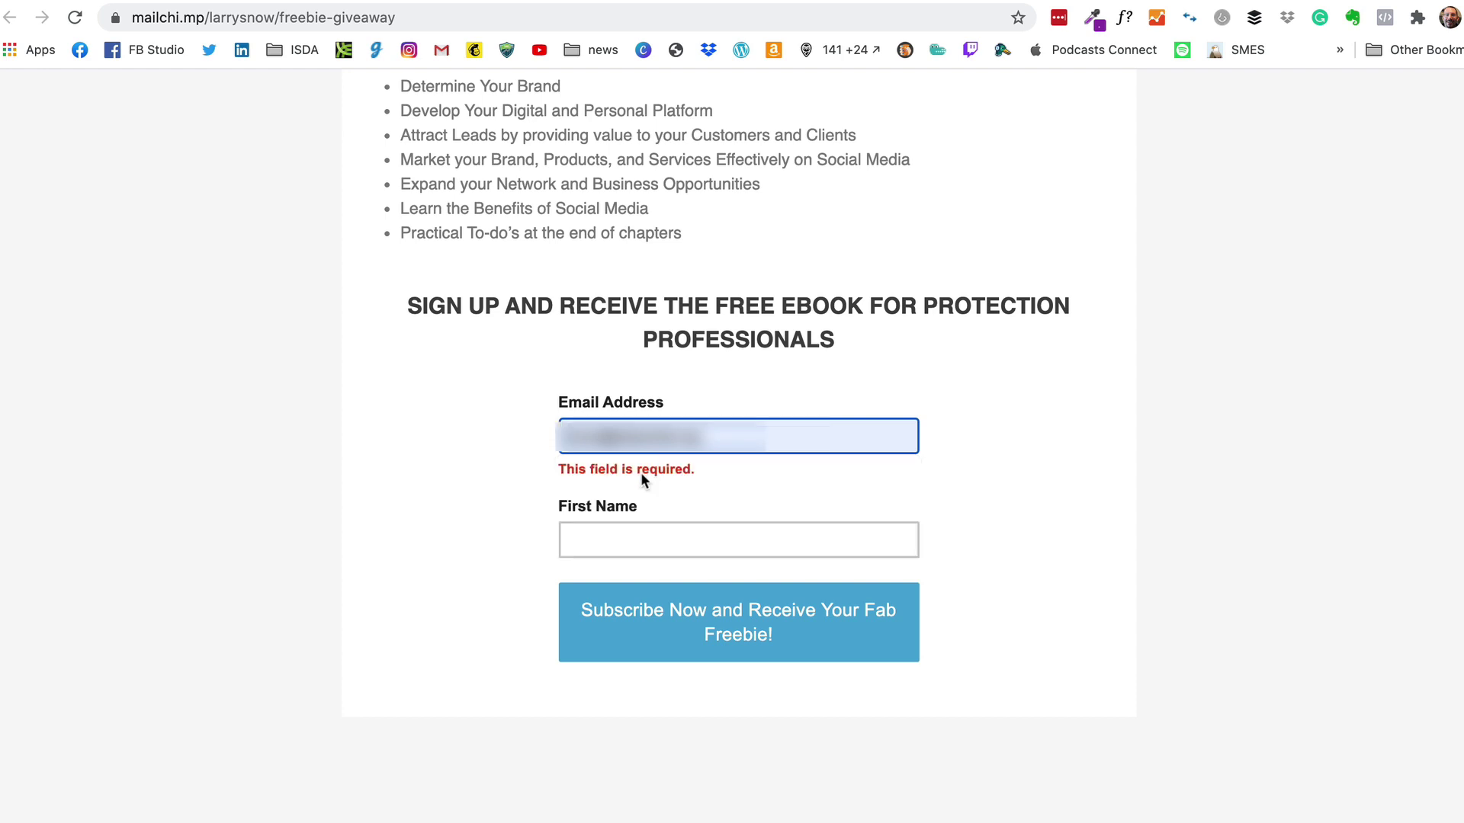
click(628, 542)
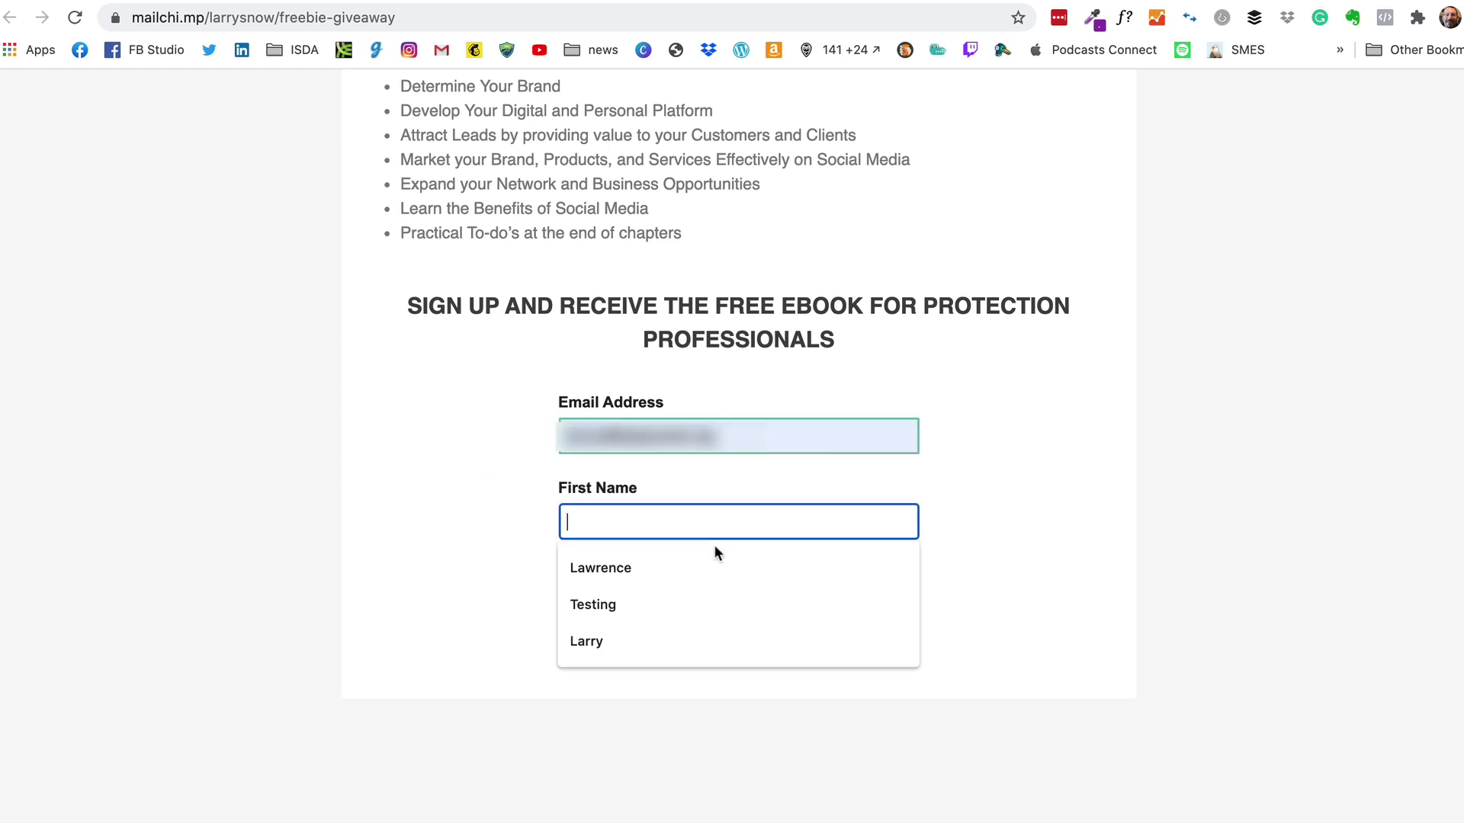
click(643, 605)
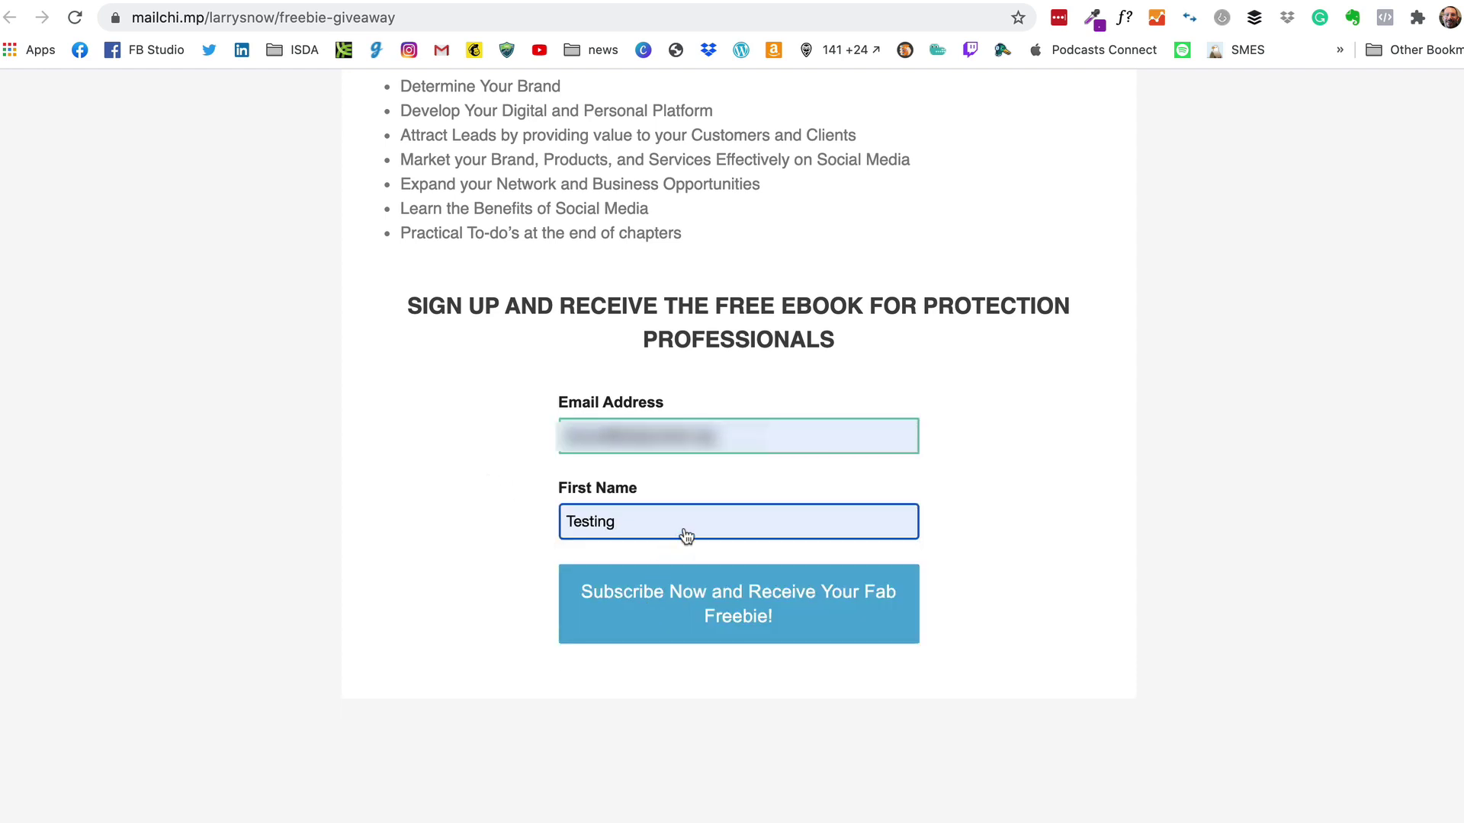
text(1234)
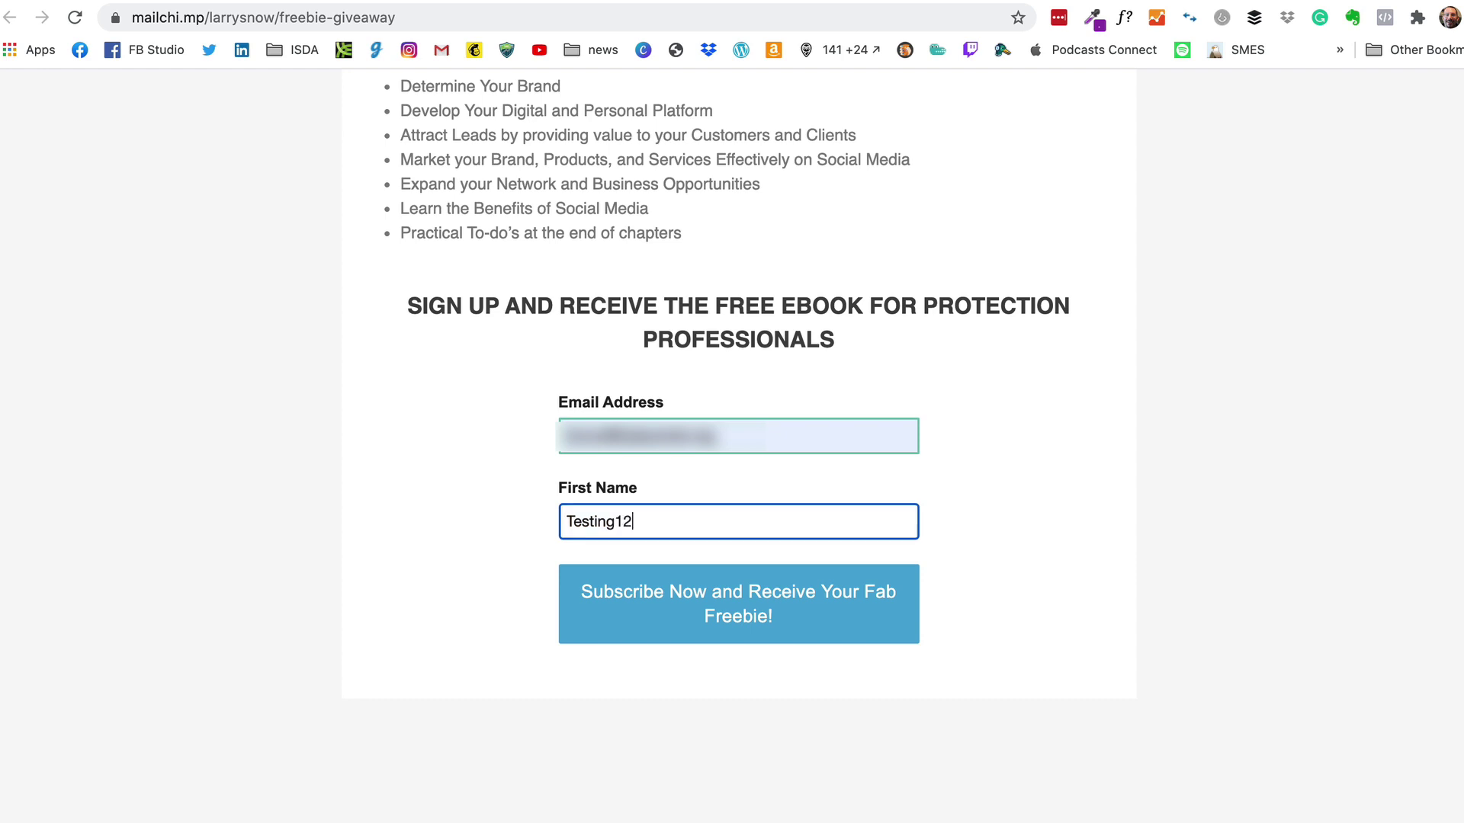
click(773, 612)
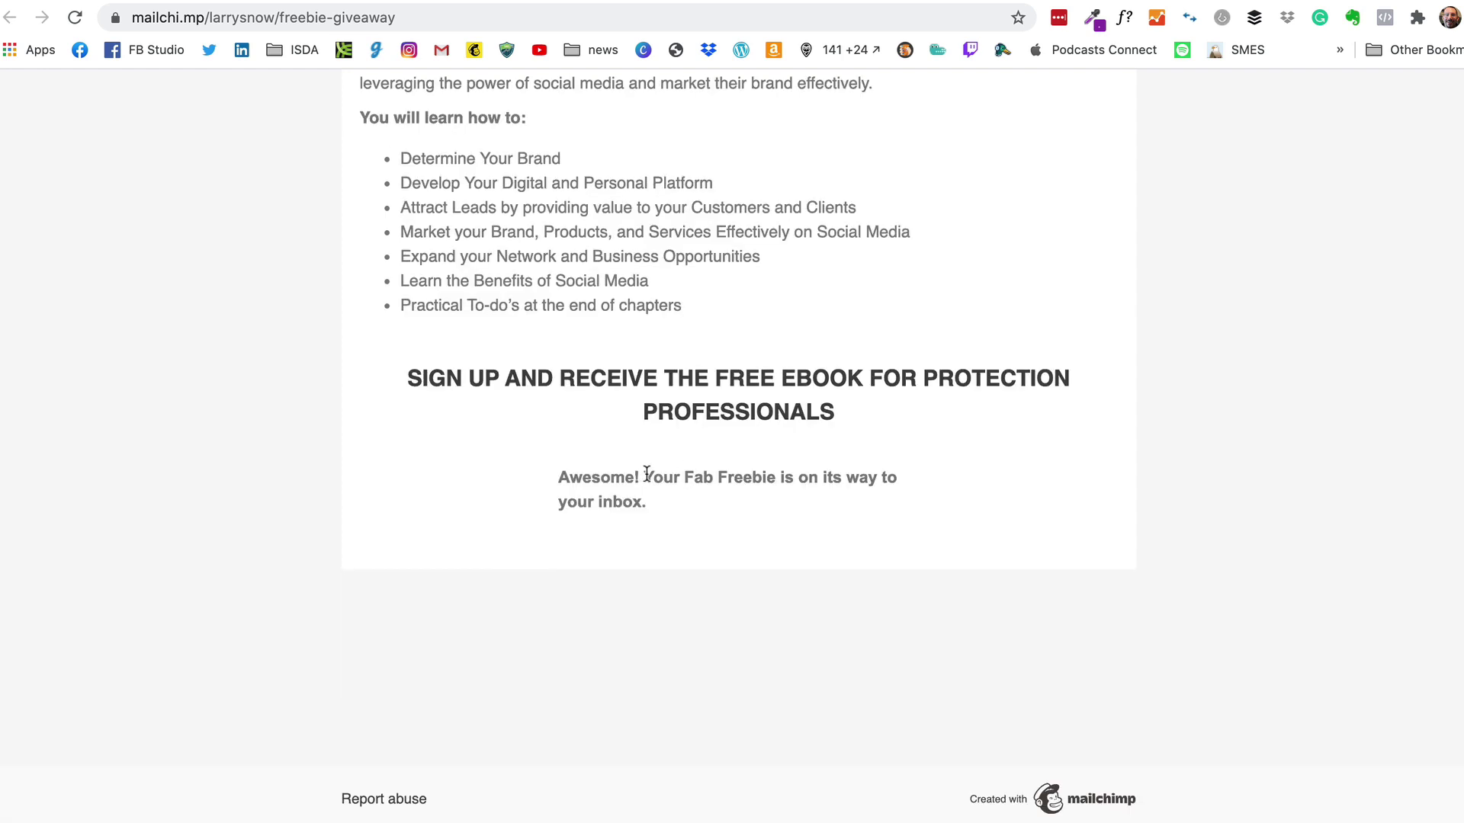
- Open the "Howdy! Here's Your Fab Freebie!" email greeting Testing1234 and read down to its Download button
drag(697, 492, 773, 505)
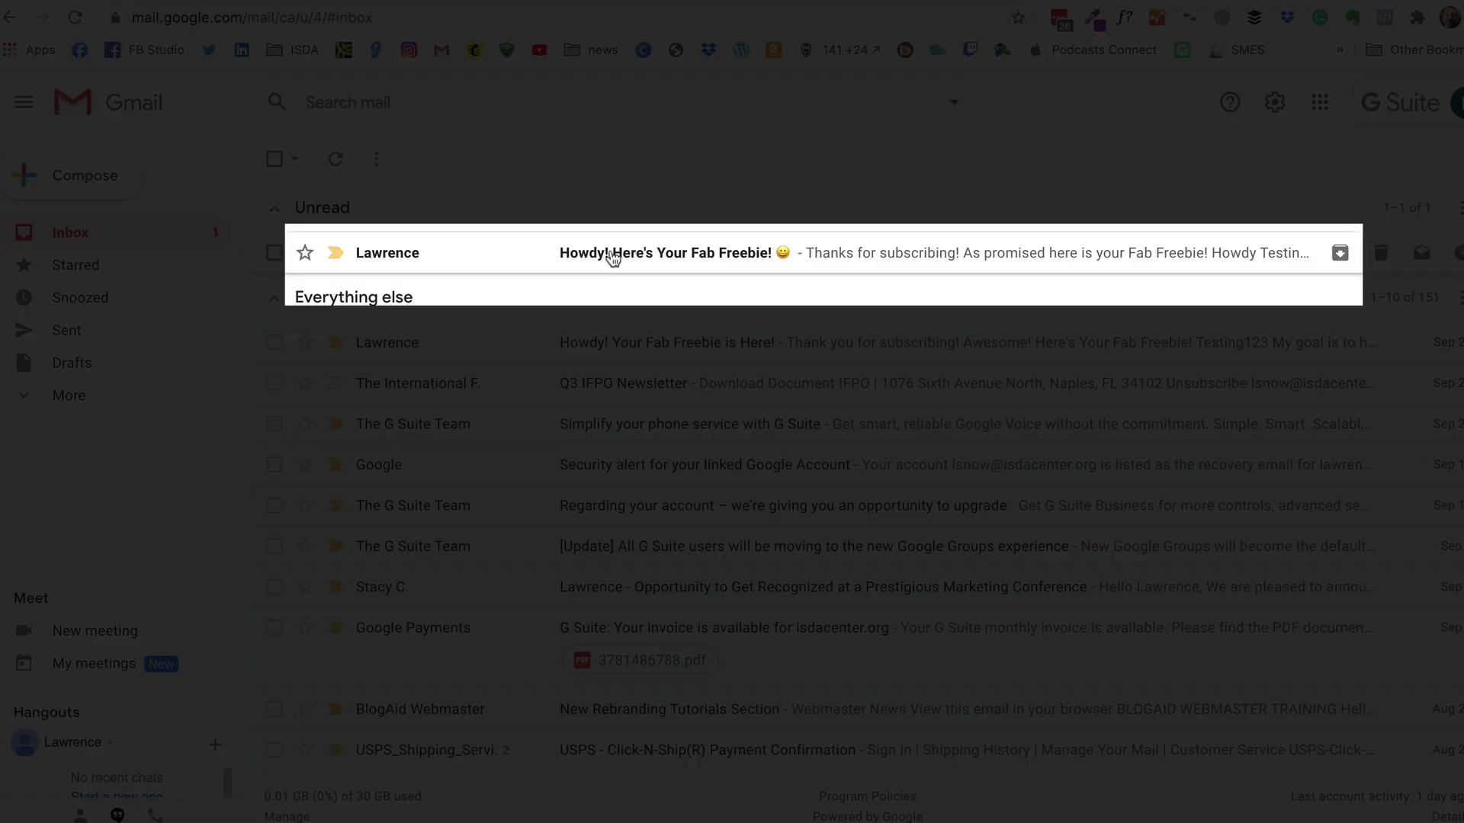
click(699, 260)
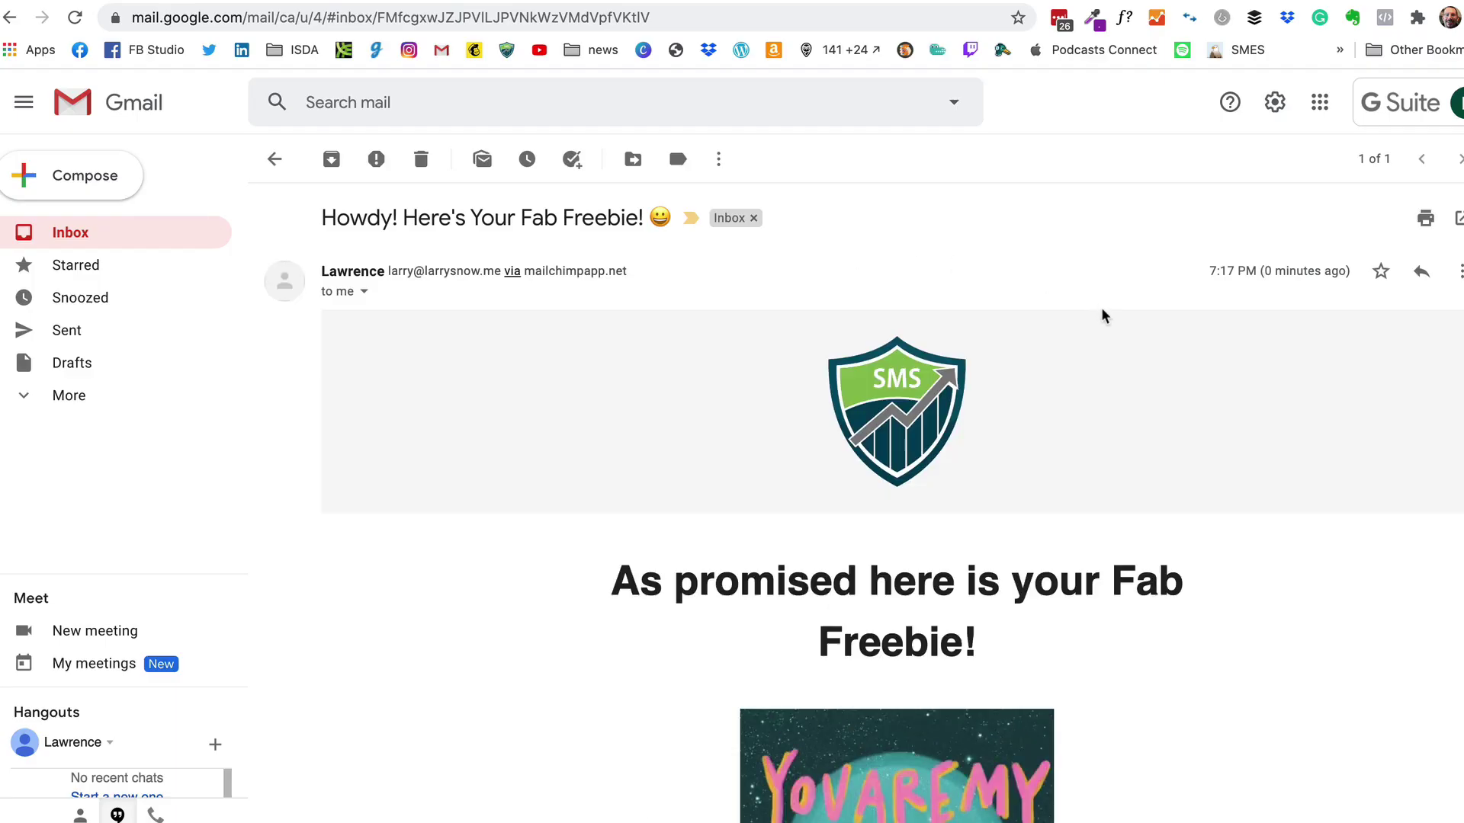
scroll(1101, 317, down, 1)
scroll(1261, 532, down, 3)
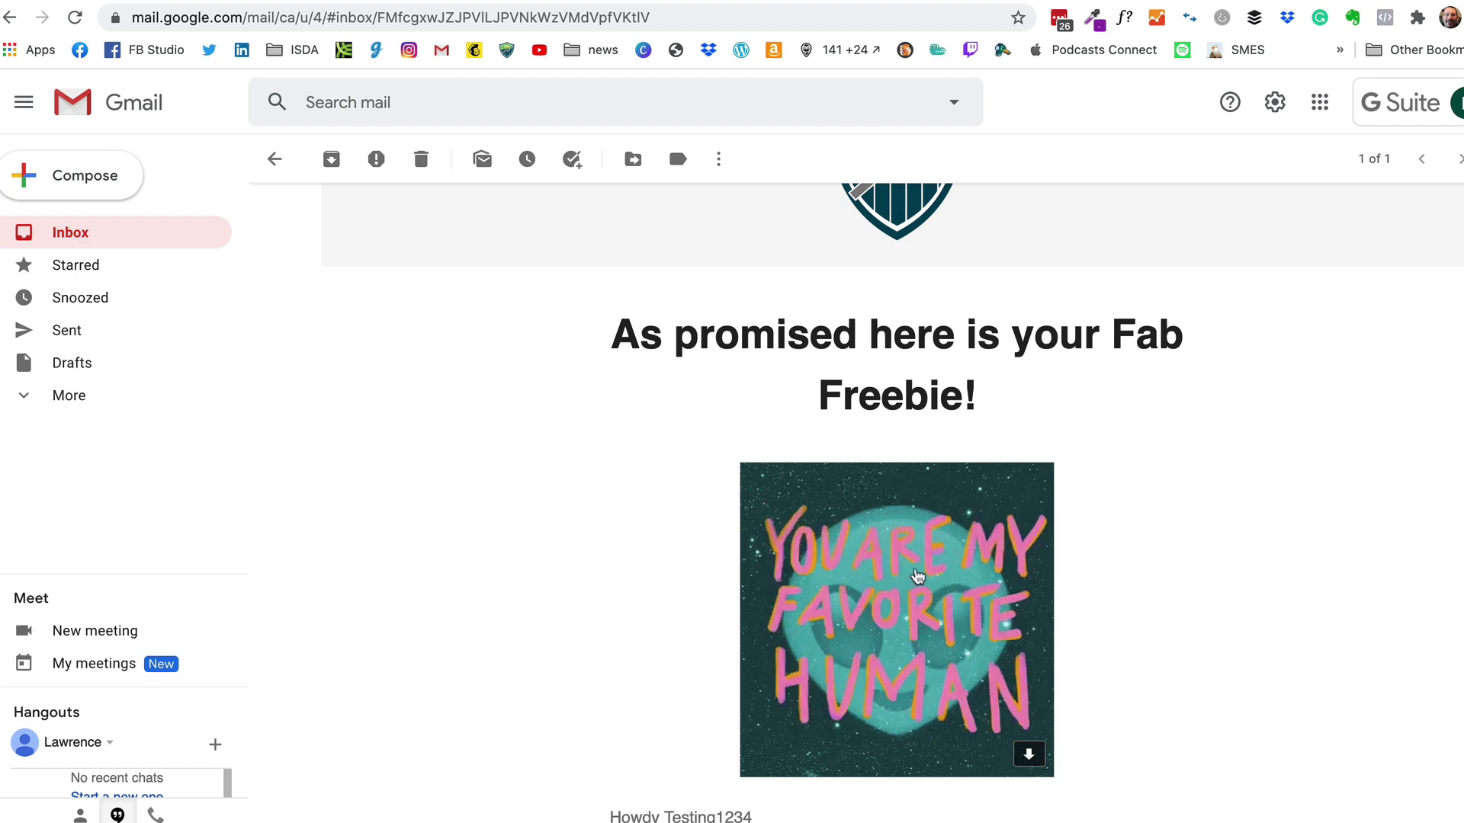
scroll(1193, 568, down, 2)
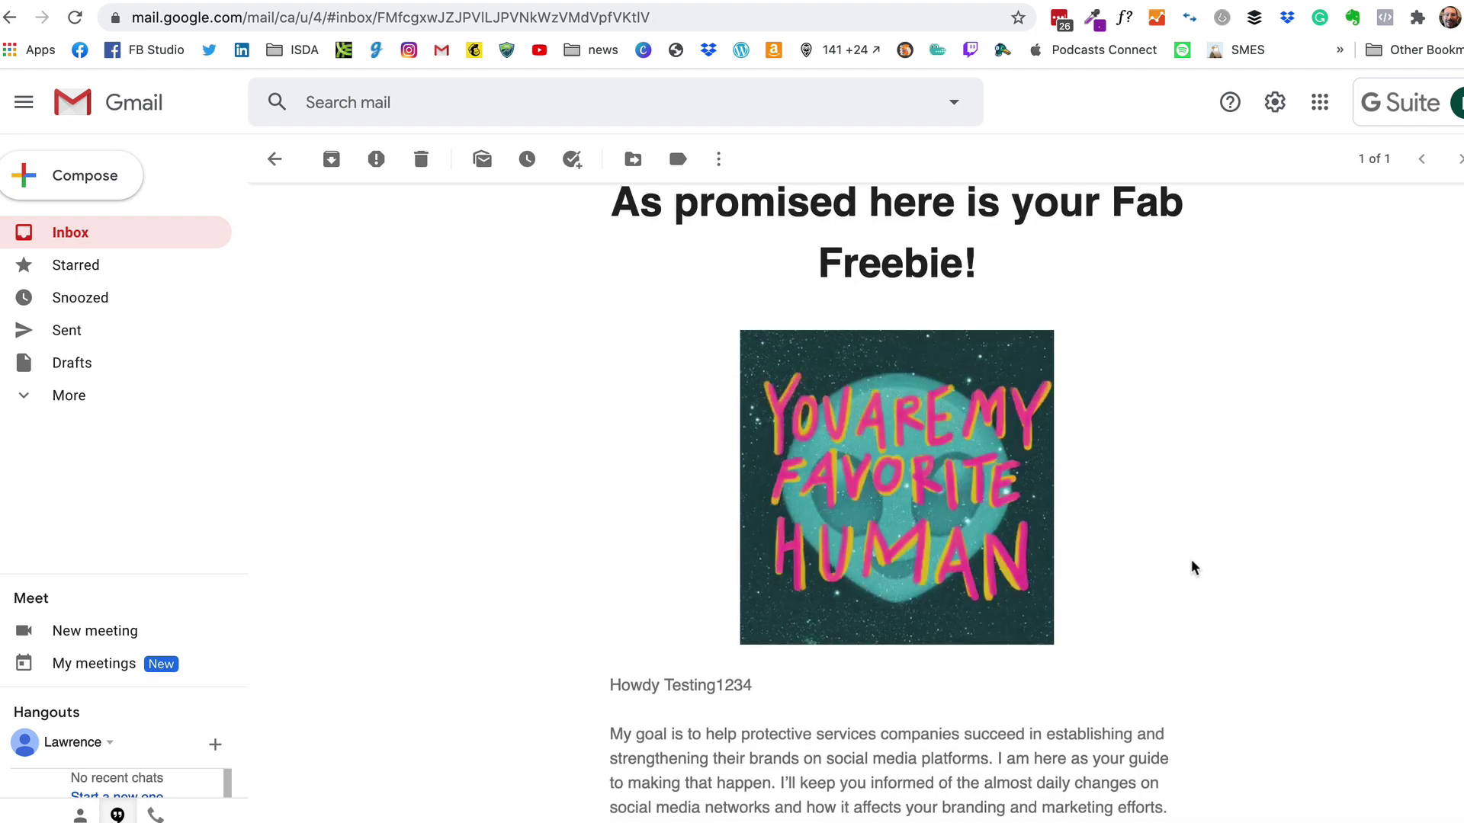
scroll(1193, 568, down, 2)
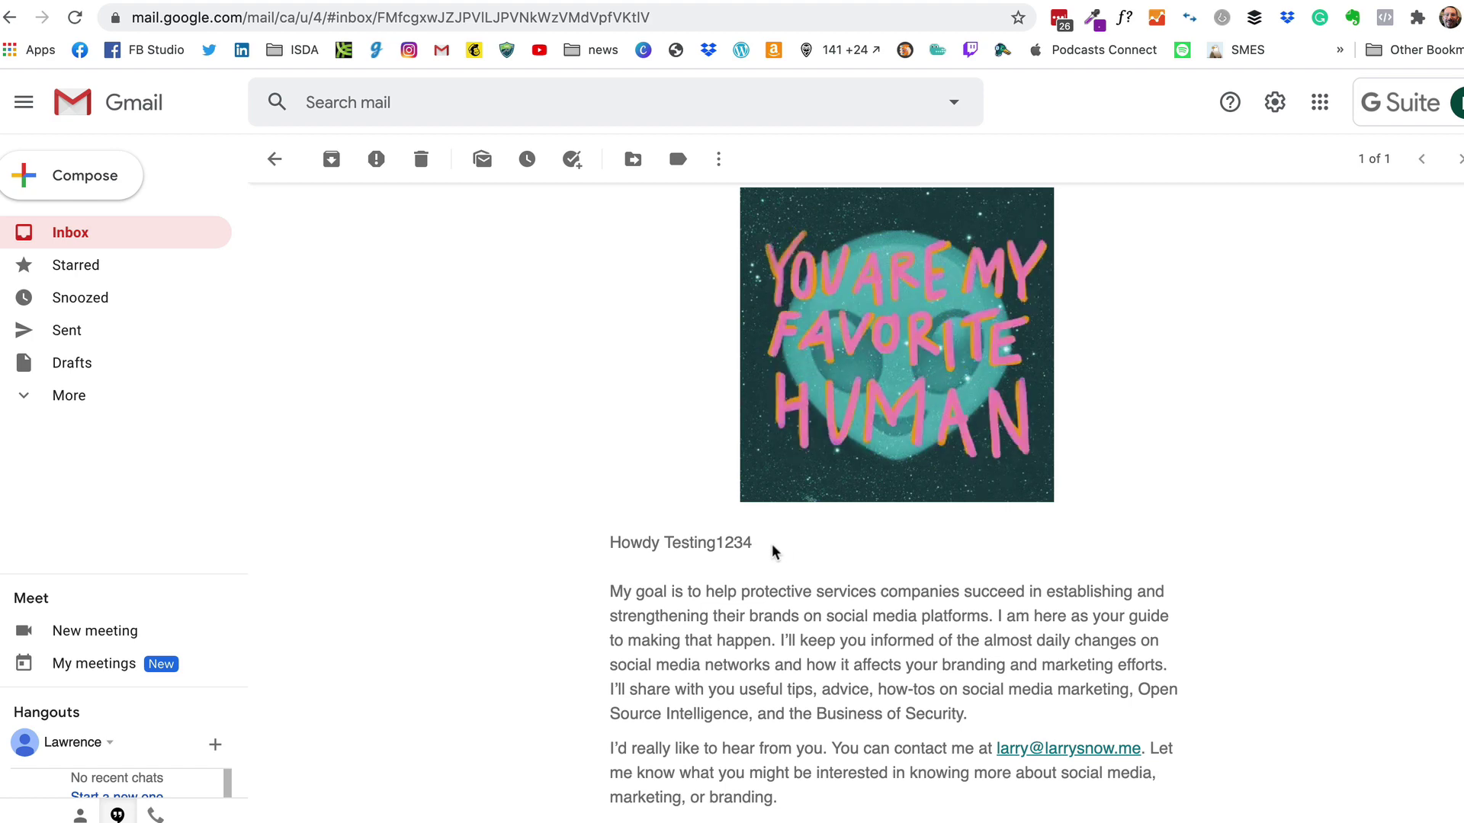
scroll(942, 577, down, 3)
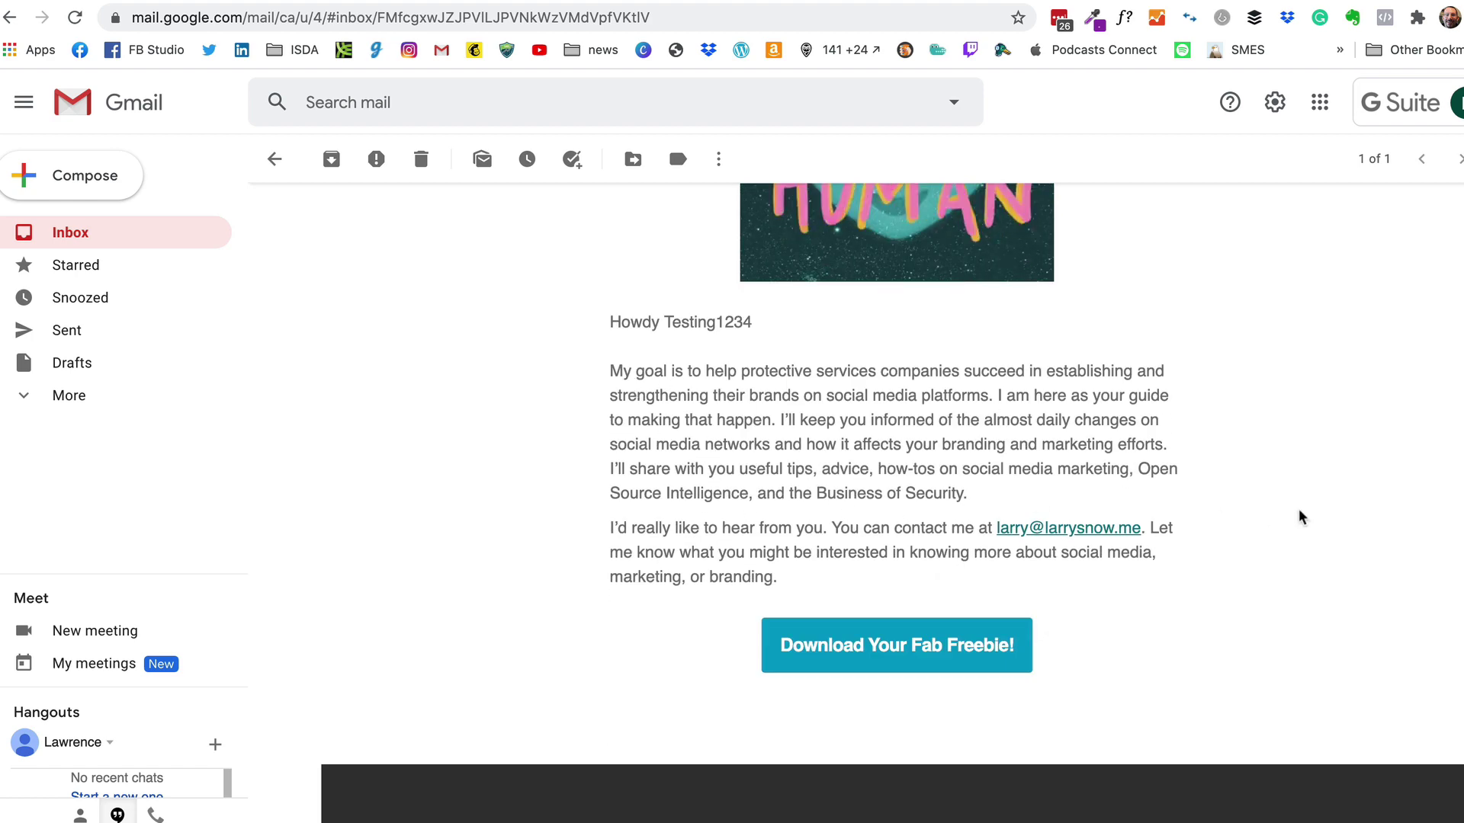
scroll(1305, 516, down, 2)
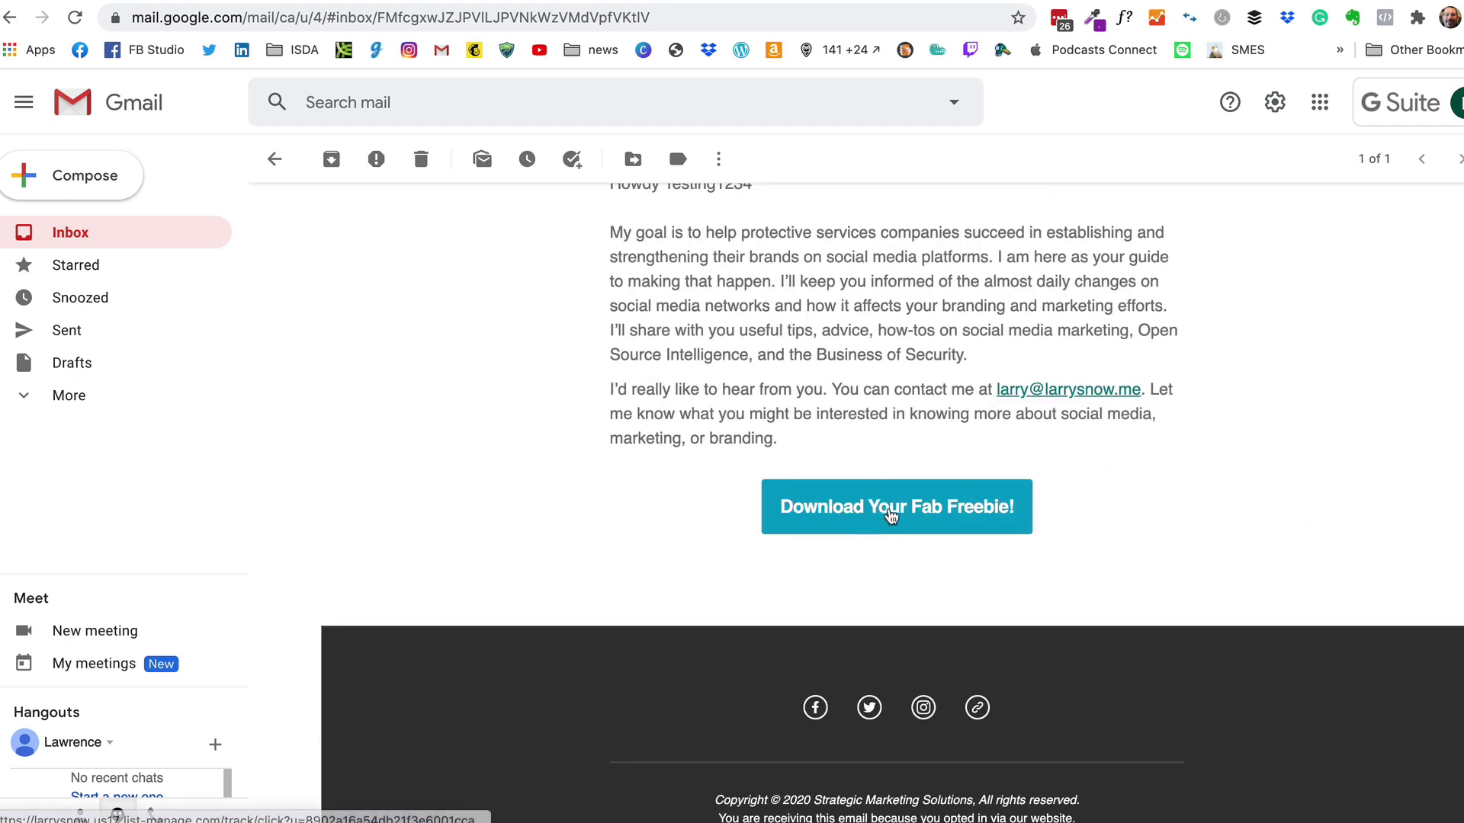
- Open the 24-page Brand_Branding_Marketing_ebook_v2.pdf from the email's Download Your Fab Freebie! button
click(885, 515)
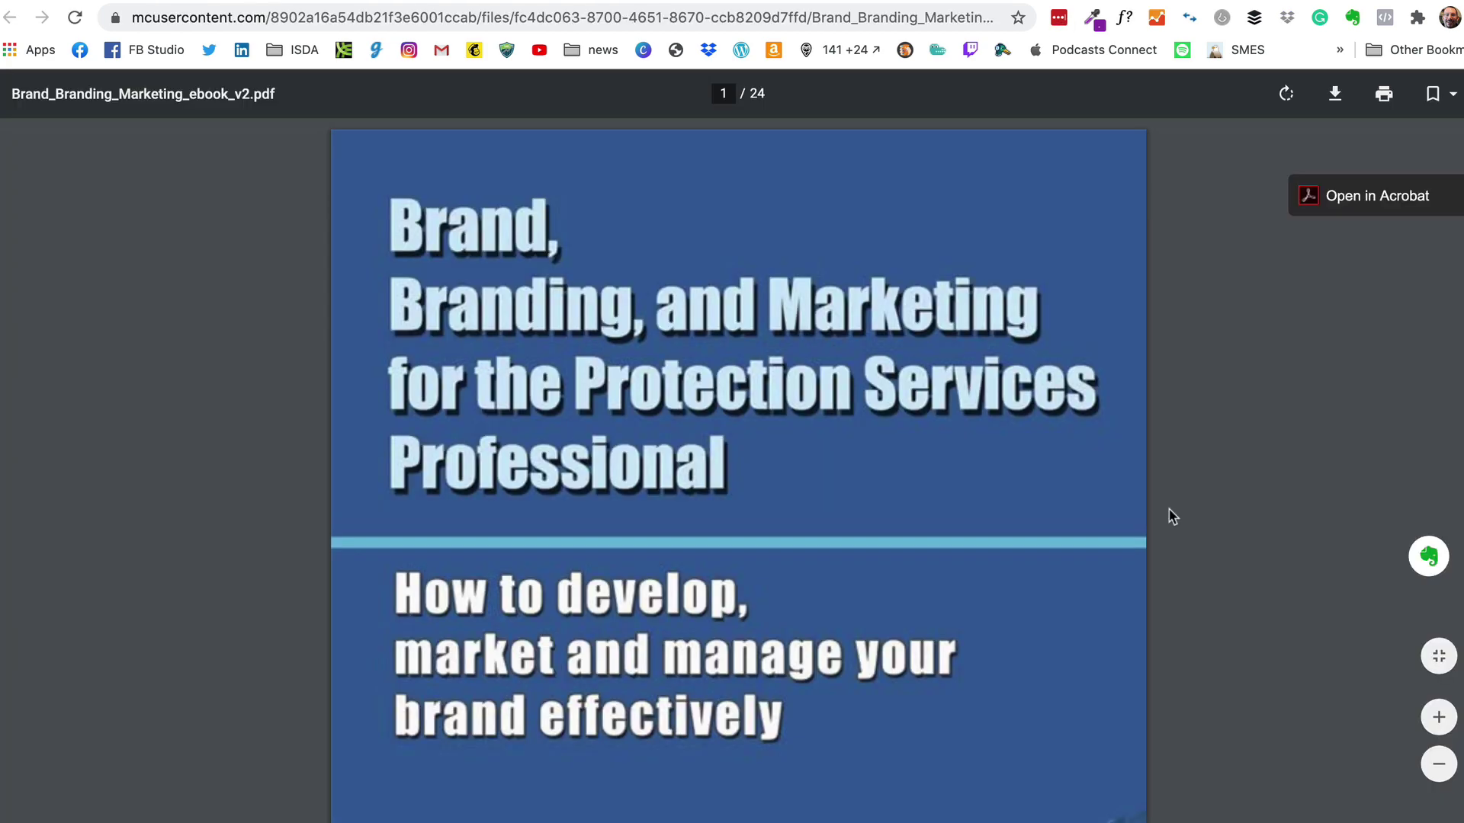